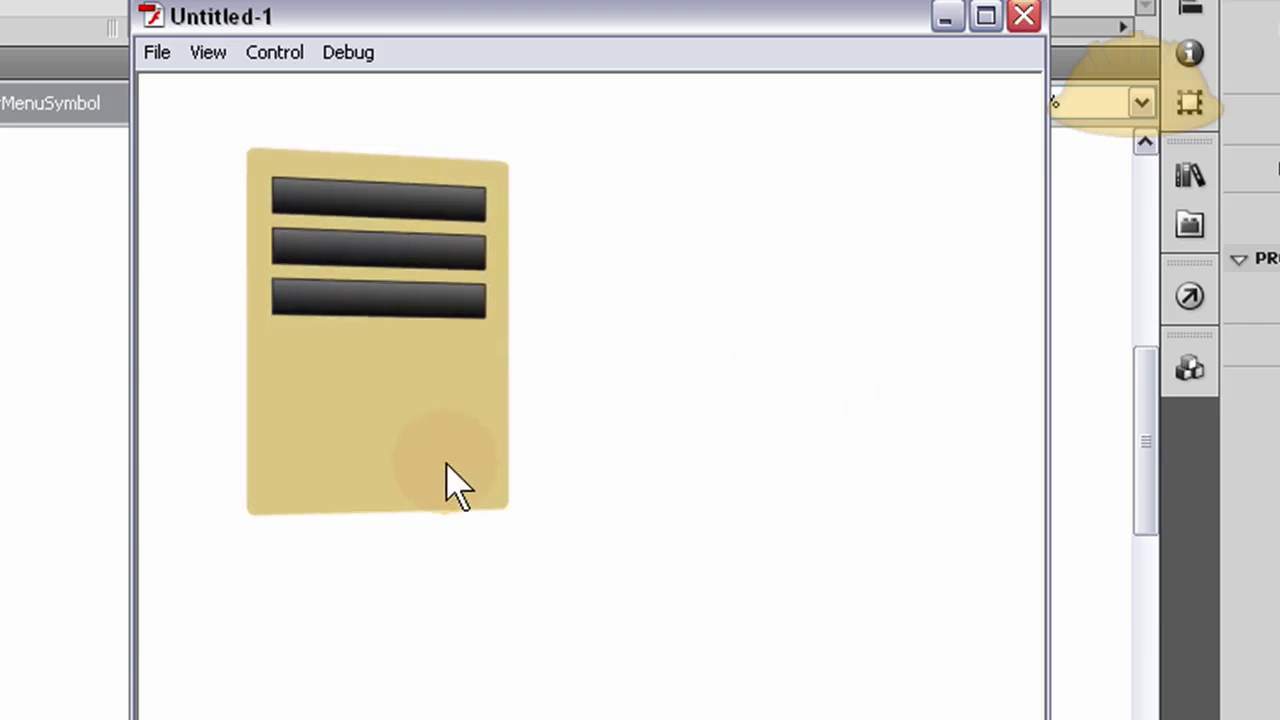
Step: Test the three buttons of the tilting menu in the running movie preview
{"action": "left_click", "coordinate": [415, 214]}
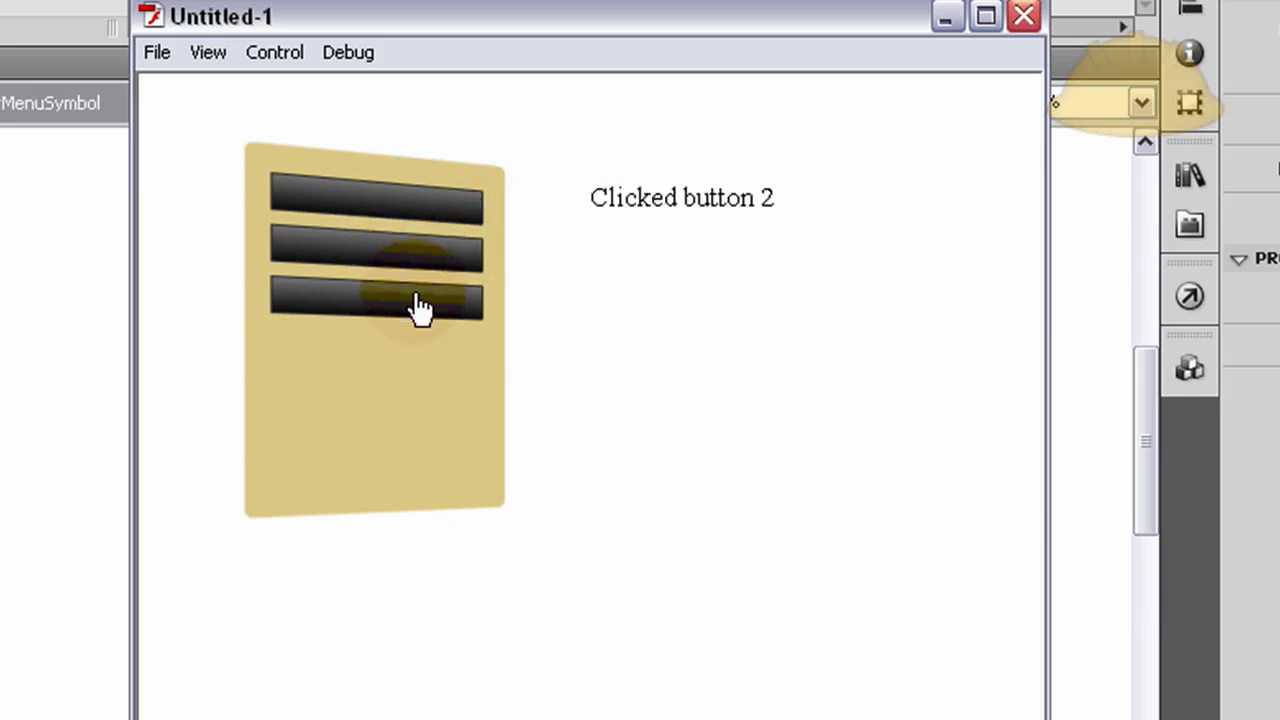
{"action": "left_click", "coordinate": [420, 300]}
{"action": "left_click", "coordinate": [429, 258]}
{"action": "left_click", "coordinate": [434, 205]}
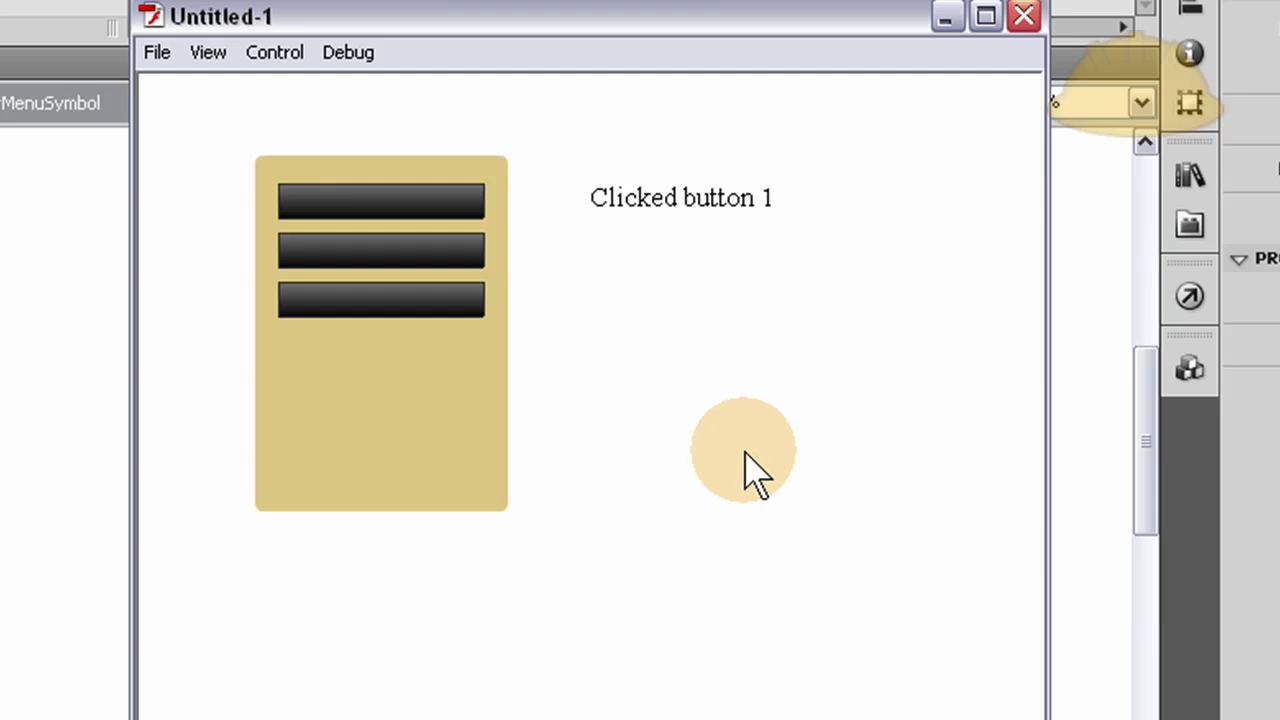
{"action": "left_click", "coordinate": [945, 18]}
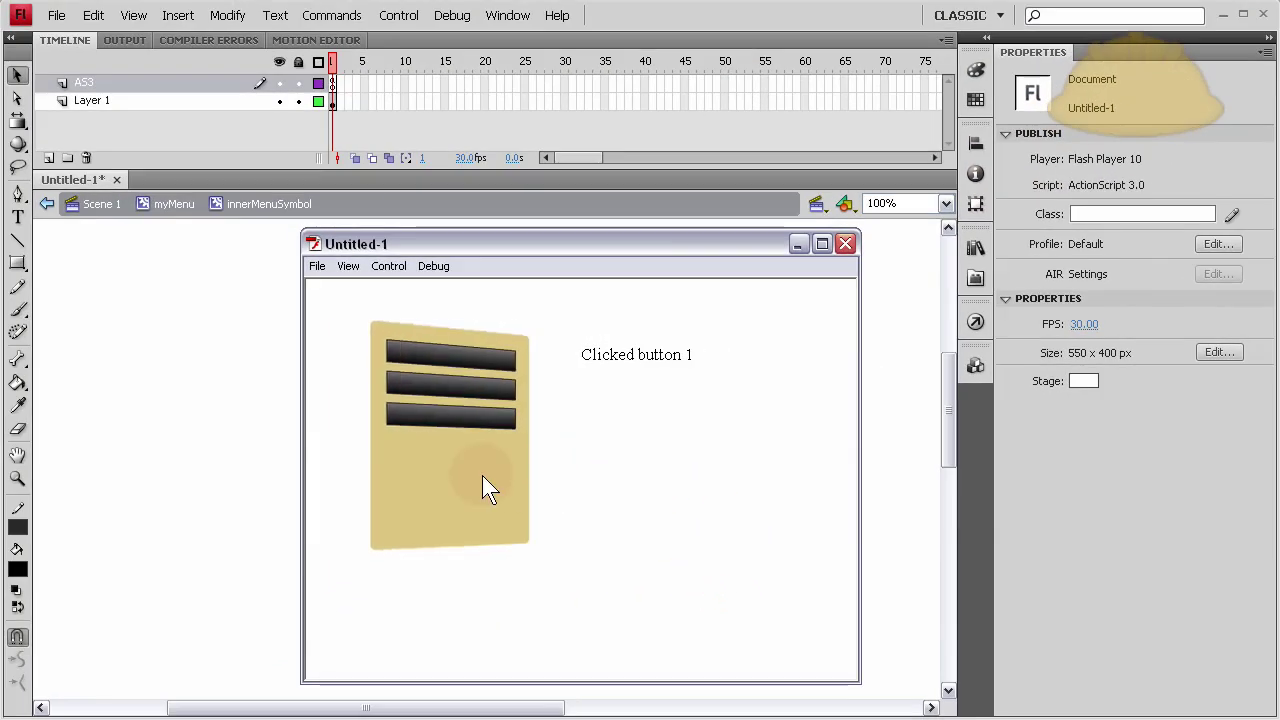
{"action": "left_click", "coordinate": [466, 398]}
{"action": "left_click", "coordinate": [510, 430]}
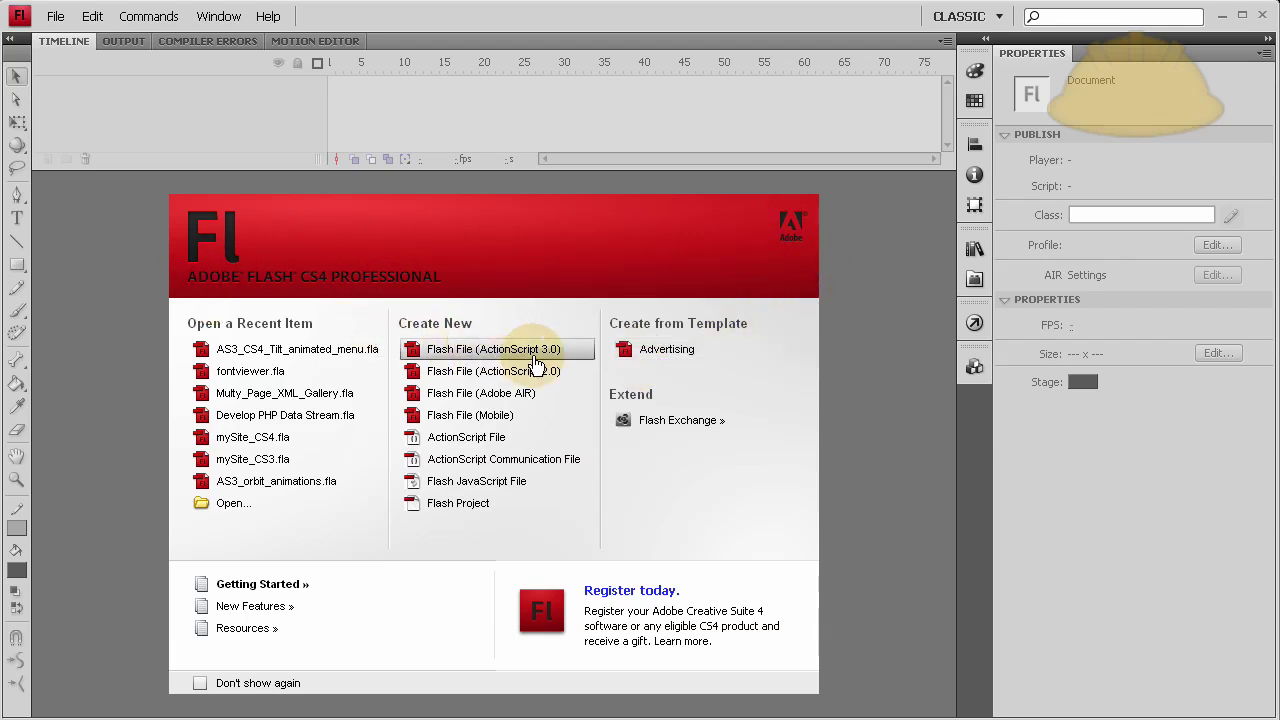
Step: Create a new ActionScript 3.0 Flash file and draw a tall primitive rectangle about 154 by 217 px in the stage's left half
{"action": "left_click", "coordinate": [497, 355]}
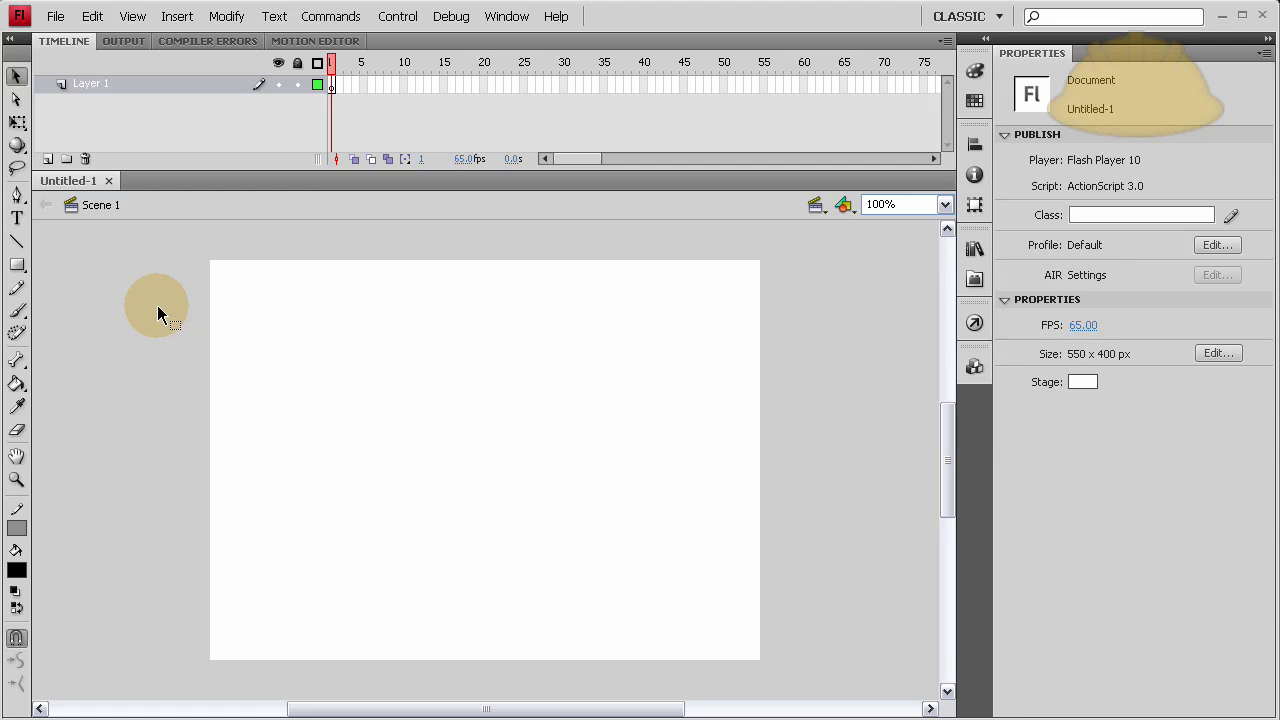
{"action": "left_click", "coordinate": [17, 265]}
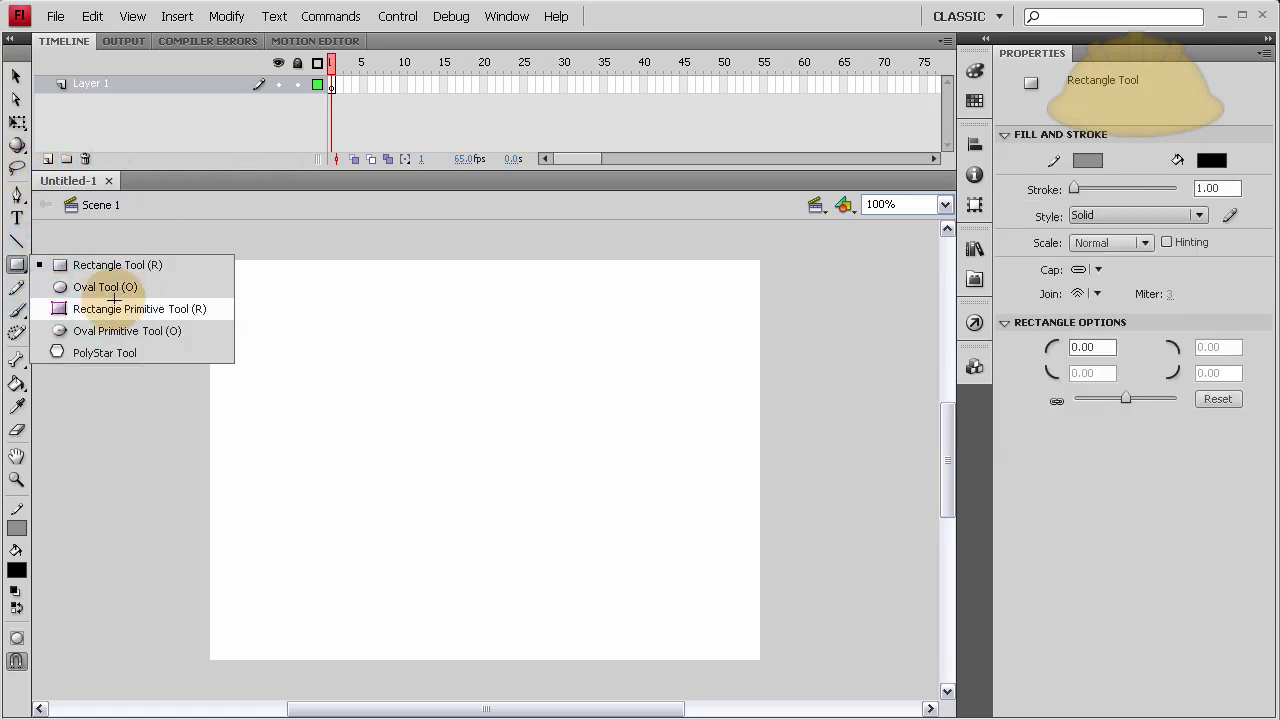
{"action": "left_click", "coordinate": [113, 303]}
{"action": "mouse_move", "coordinate": [281, 310]}
{"action": "left_mouse_down"}
{"action": "mouse_move", "coordinate": [358, 452]}
{"action": "mouse_move", "coordinate": [457, 551]}
{"action": "mouse_move", "coordinate": [437, 550]}
{"action": "mouse_move", "coordinate": [435, 527]}
{"action": "left_mouse_up"}
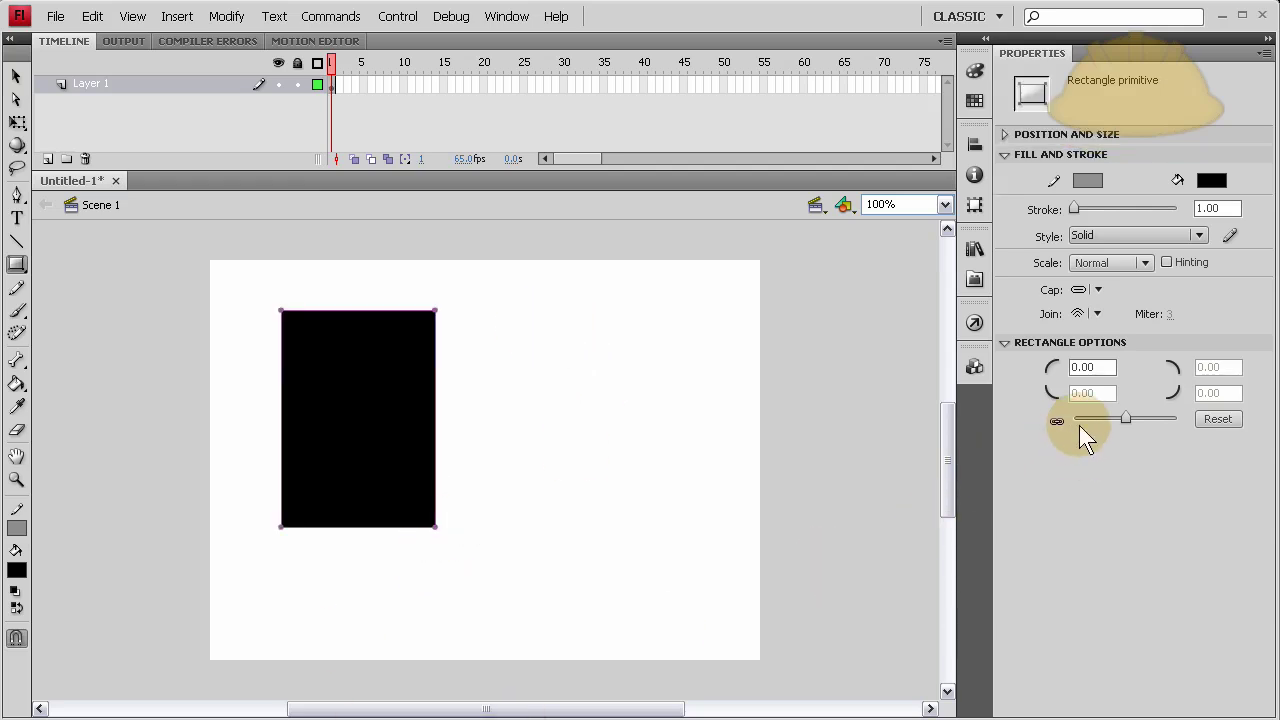
Step: Round the rectangle's corners with a radius of 5.80 and remove its stroke
{"action": "left_click_drag", "start_coordinate": [1126, 420], "coordinate": [1130, 421]}
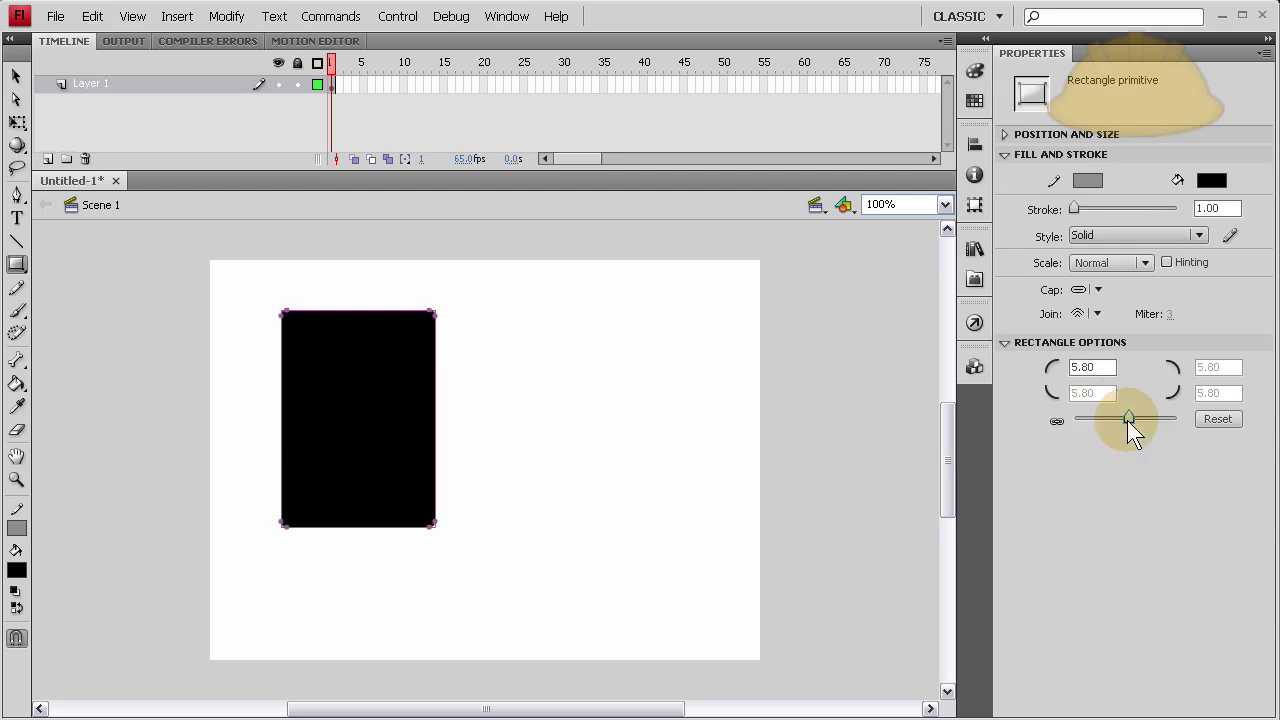
{"action": "left_click", "coordinate": [16, 76]}
{"action": "left_click", "coordinate": [490, 341]}
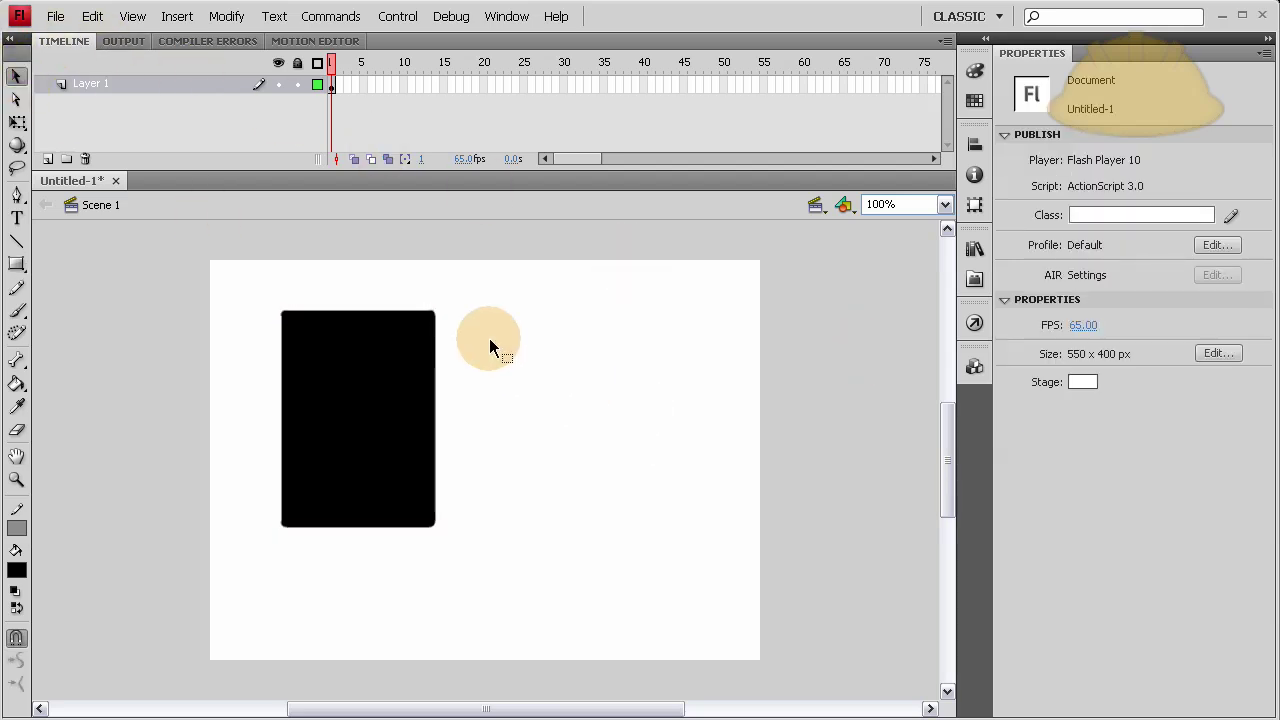
{"action": "left_click", "coordinate": [406, 335]}
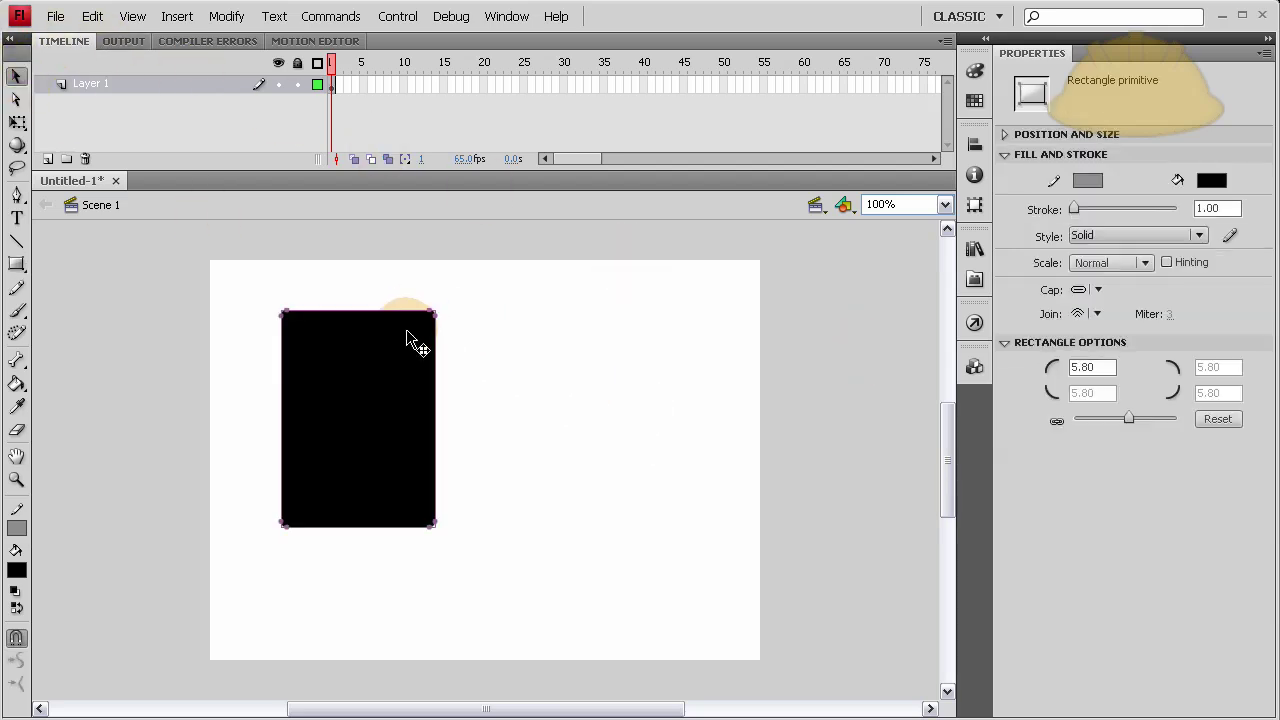
{"action": "left_click", "coordinate": [1088, 179]}
{"action": "left_click", "coordinate": [1254, 203]}
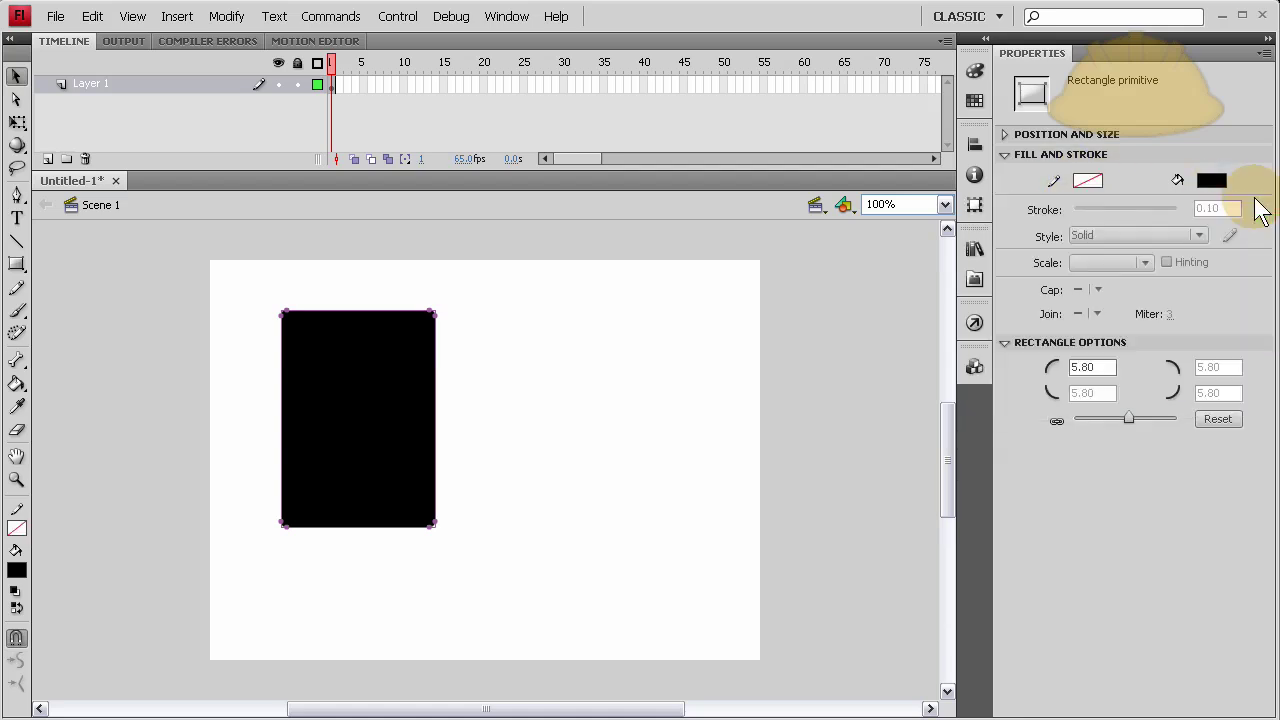
{"action": "left_click", "coordinate": [842, 315]}
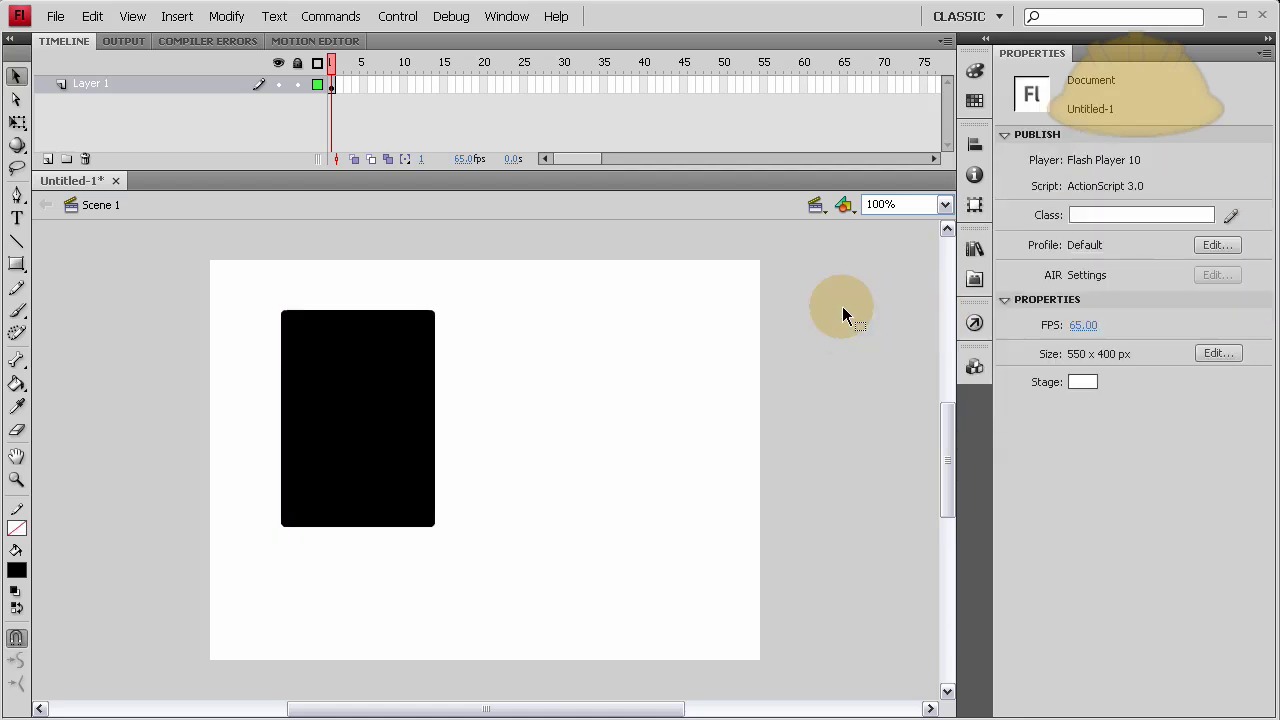
Step: Fill the rectangle with a custom tan colour of red 227, green 207 and blue 138
{"action": "left_click", "coordinate": [366, 350]}
{"action": "left_click", "coordinate": [514, 360]}
{"action": "left_click", "coordinate": [422, 366]}
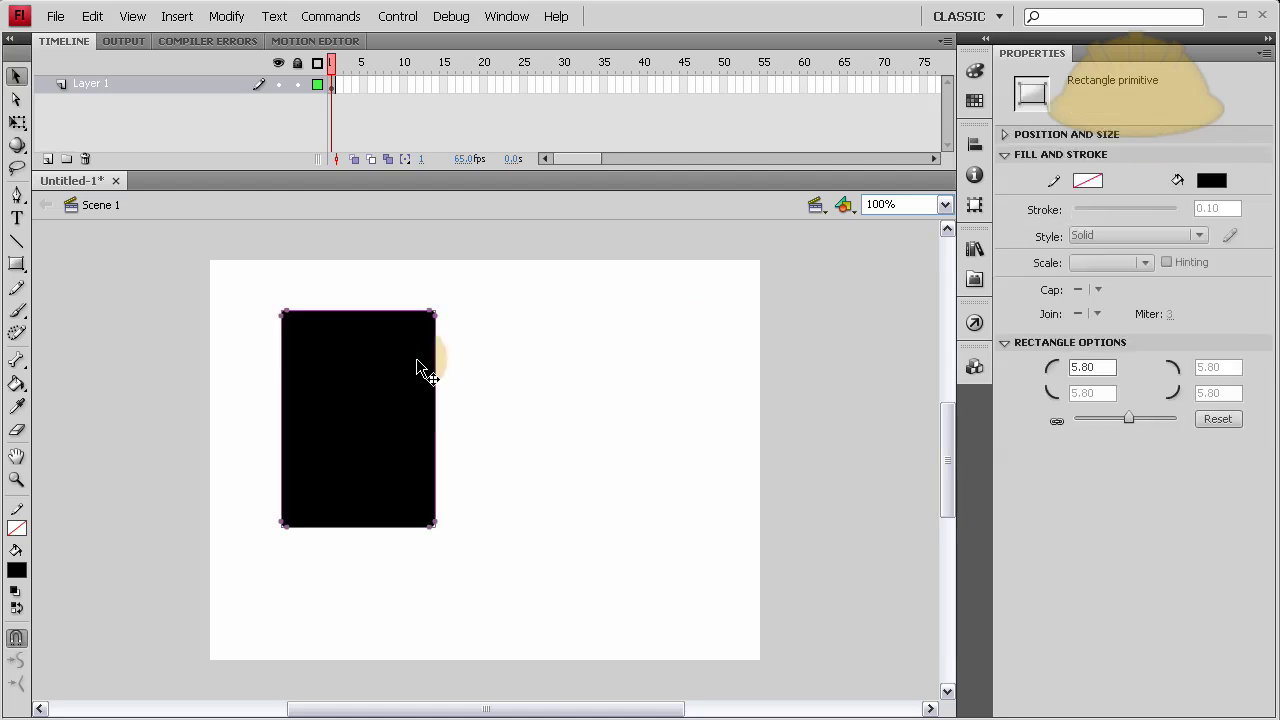
{"action": "left_click", "coordinate": [1212, 179]}
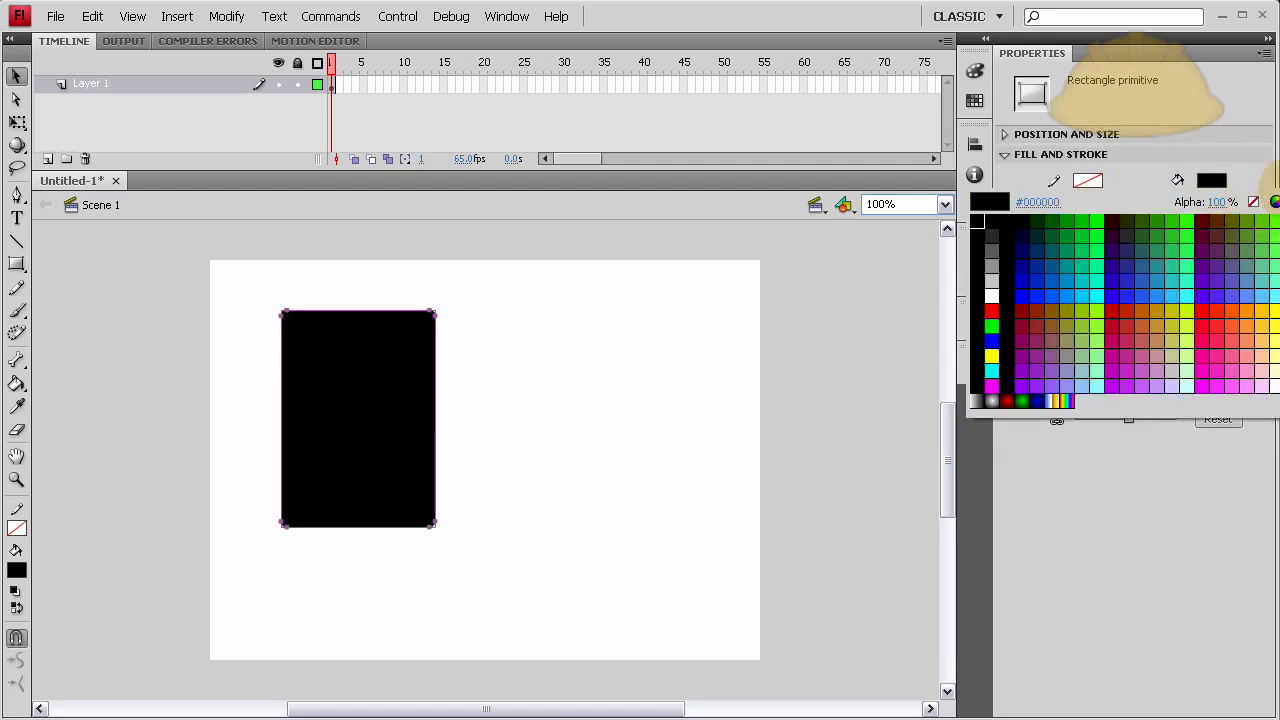
{"action": "left_click", "coordinate": [1274, 201]}
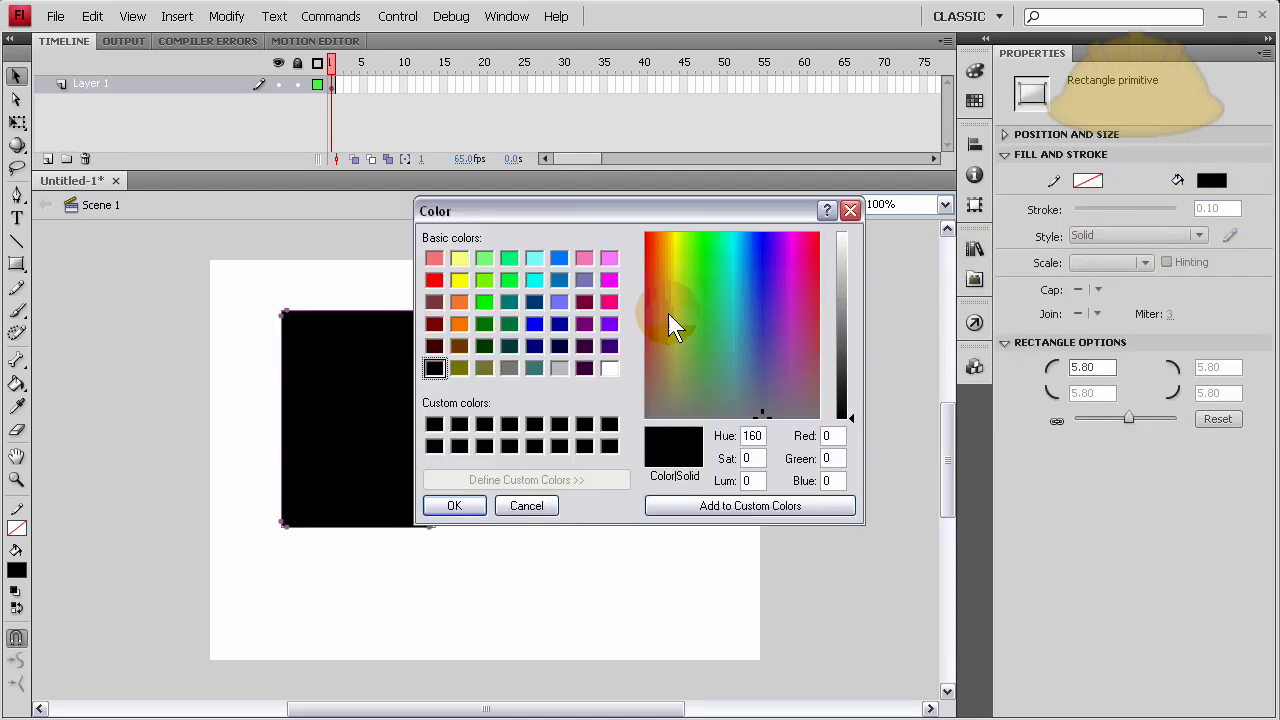
{"action": "left_click_drag", "start_coordinate": [668, 313], "coordinate": [668, 303]}
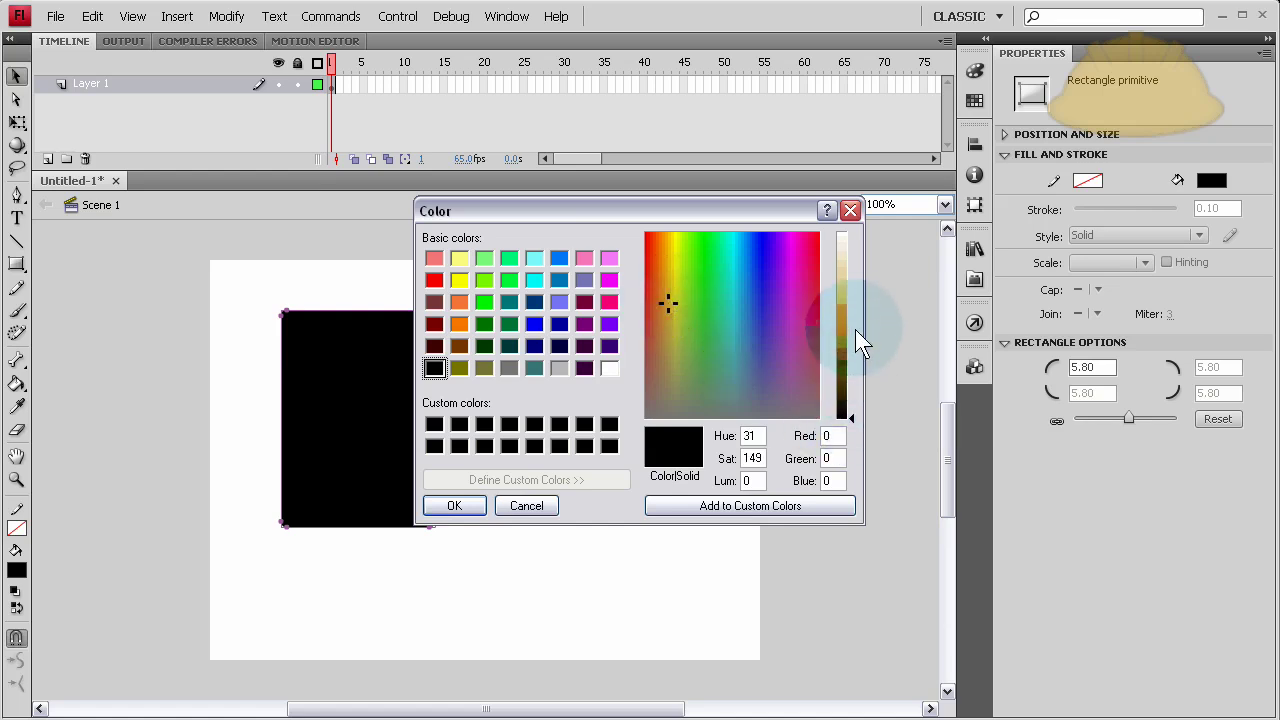
{"action": "left_click_drag", "start_coordinate": [852, 426], "coordinate": [848, 284]}
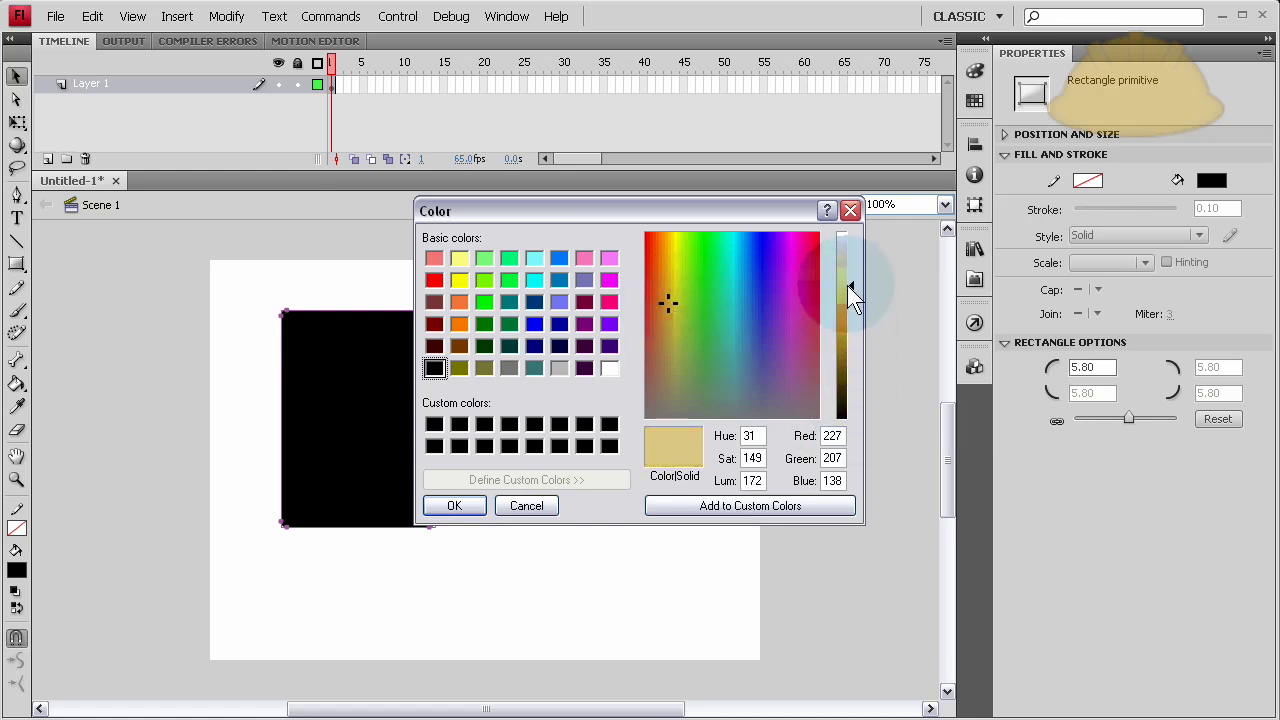
{"action": "left_click", "coordinate": [454, 505]}
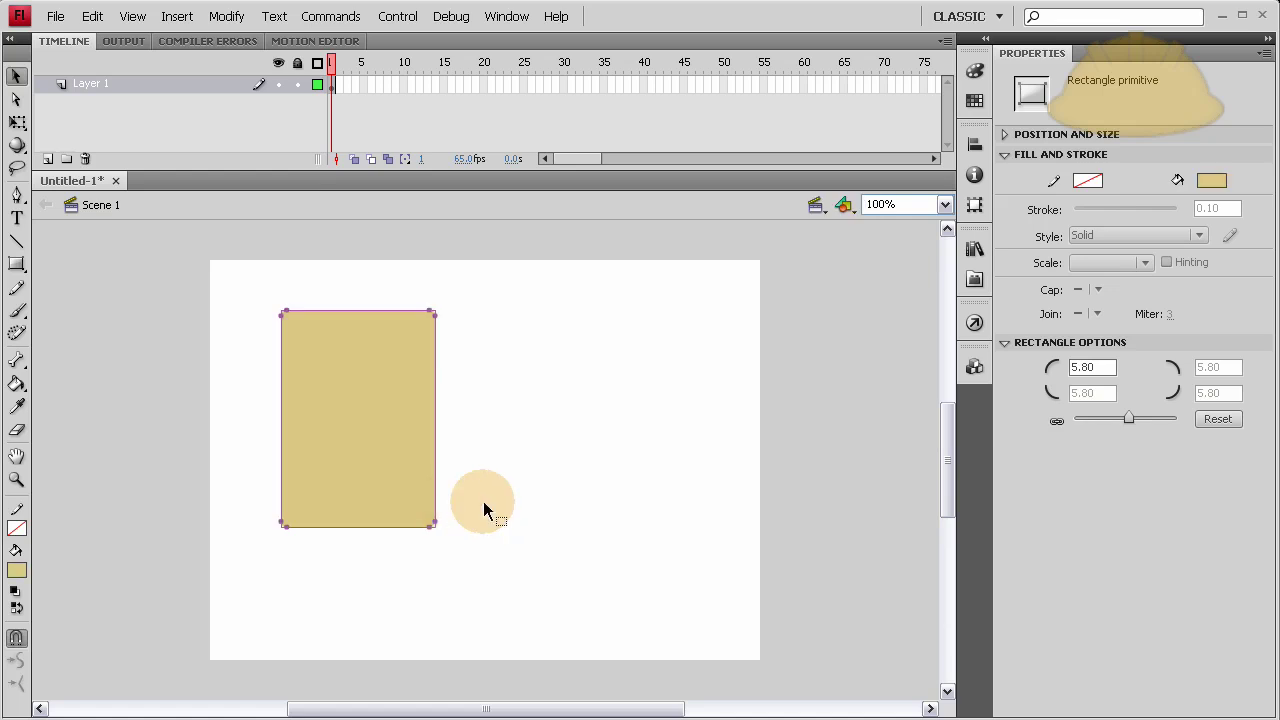
{"action": "left_click", "coordinate": [675, 428]}
Step: Convert the tan rectangle to a movie clip symbol named myMenu and give it the instance name myMenu_mc
{"action": "right_click", "coordinate": [376, 376]}
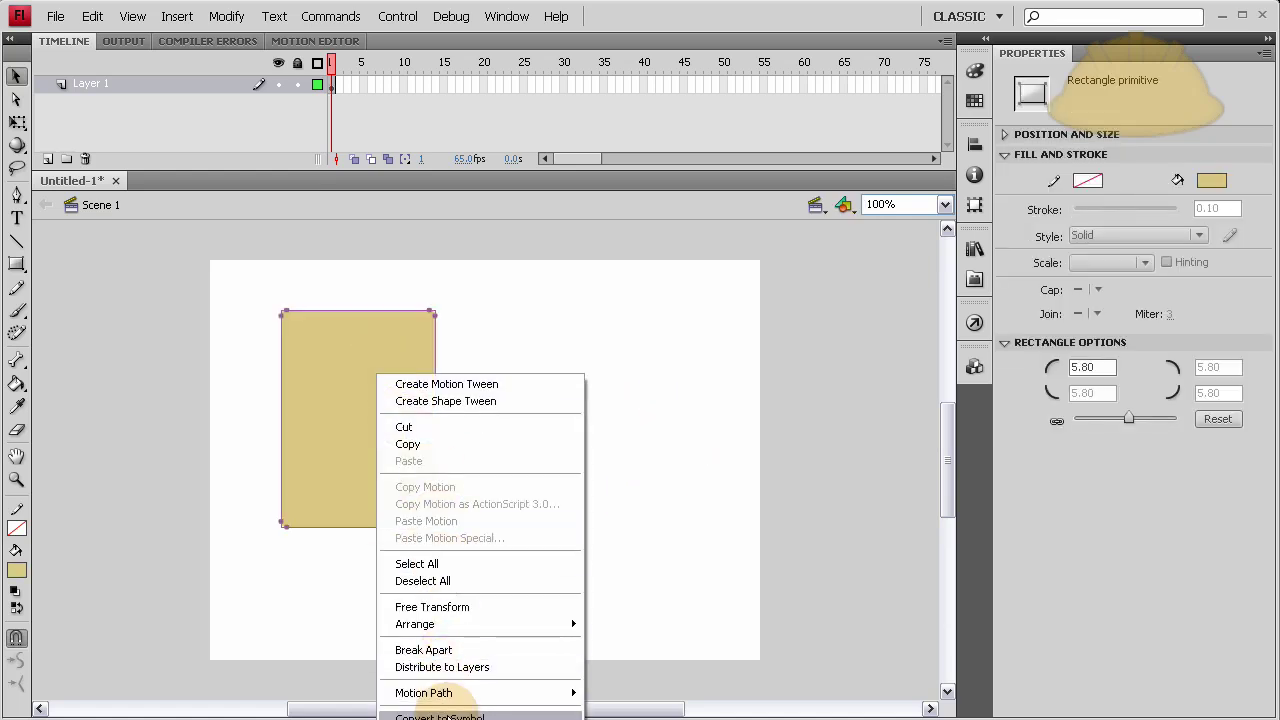
{"action": "left_click", "coordinate": [440, 710]}
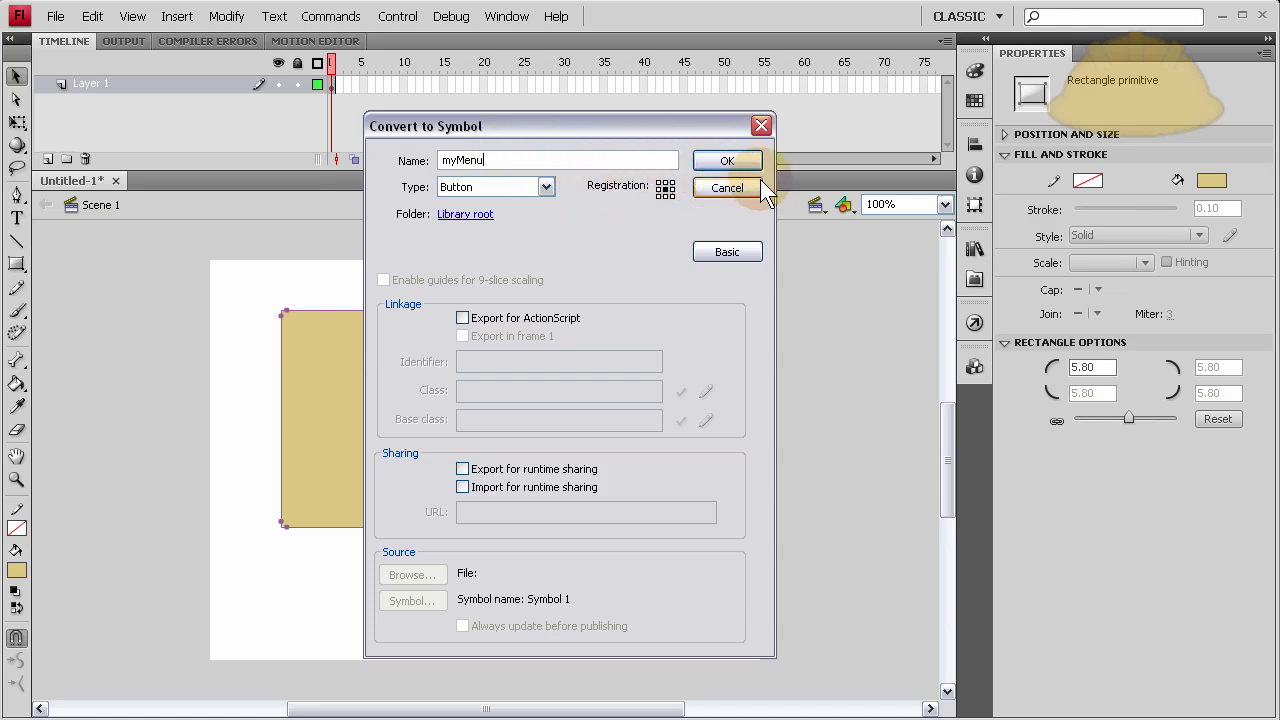
{"action": "left_click", "coordinate": [540, 189]}
{"action": "left_click", "coordinate": [483, 203]}
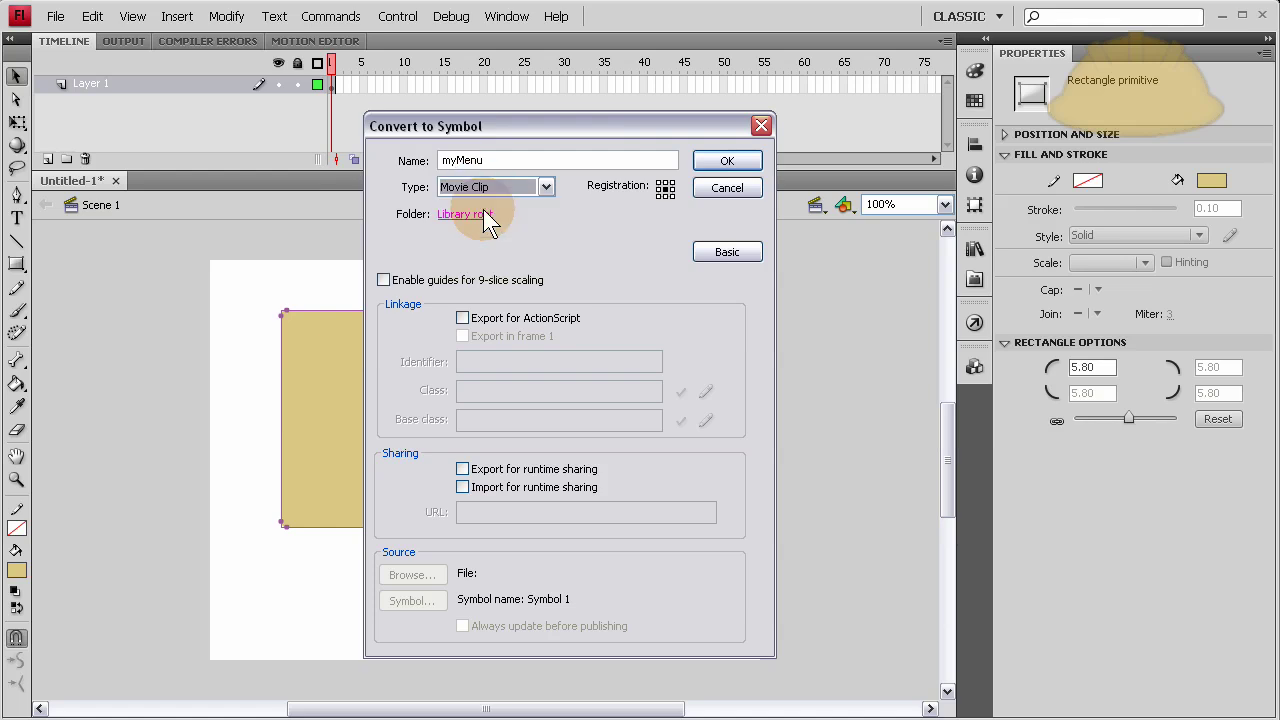
{"action": "left_click", "coordinate": [728, 163]}
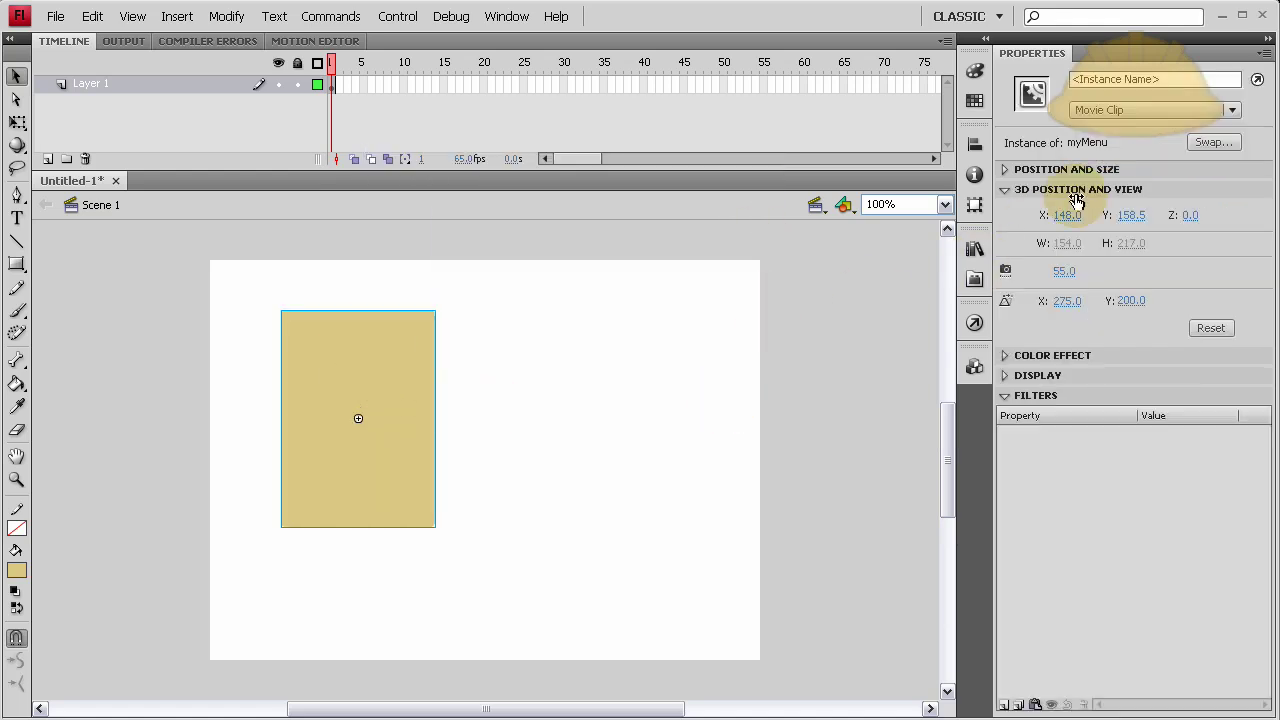
{"action": "left_click", "coordinate": [1136, 78]}
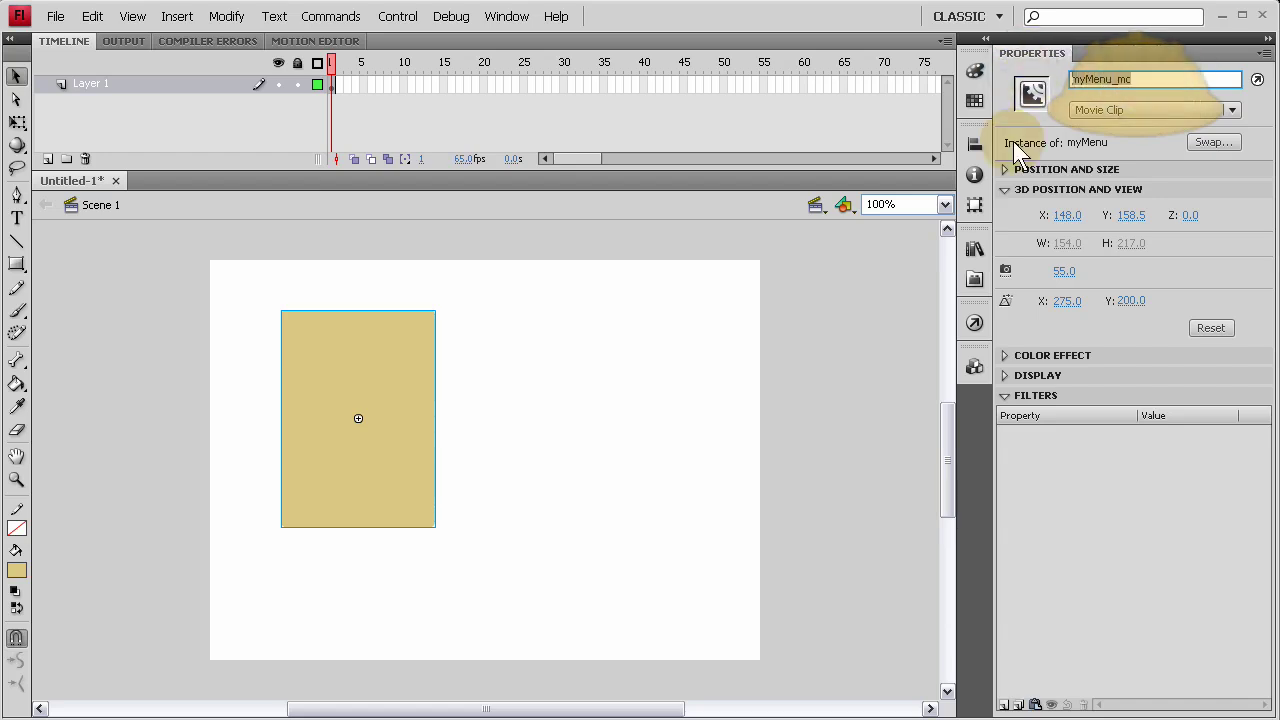
{"action": "left_click", "coordinate": [571, 323]}
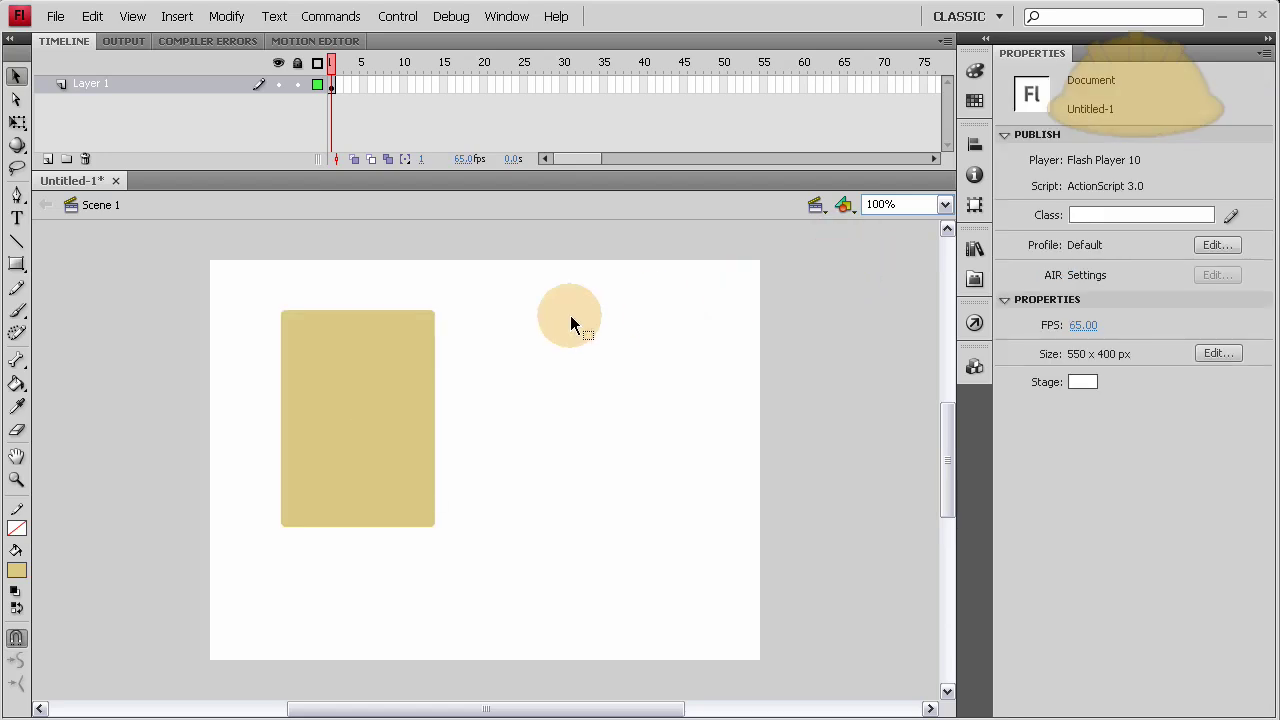
Step: Inside the myMenu symbol, convert the rectangle to a nested movie clip symbol named innerMenuSymbol
{"action": "left_click", "coordinate": [357, 326]}
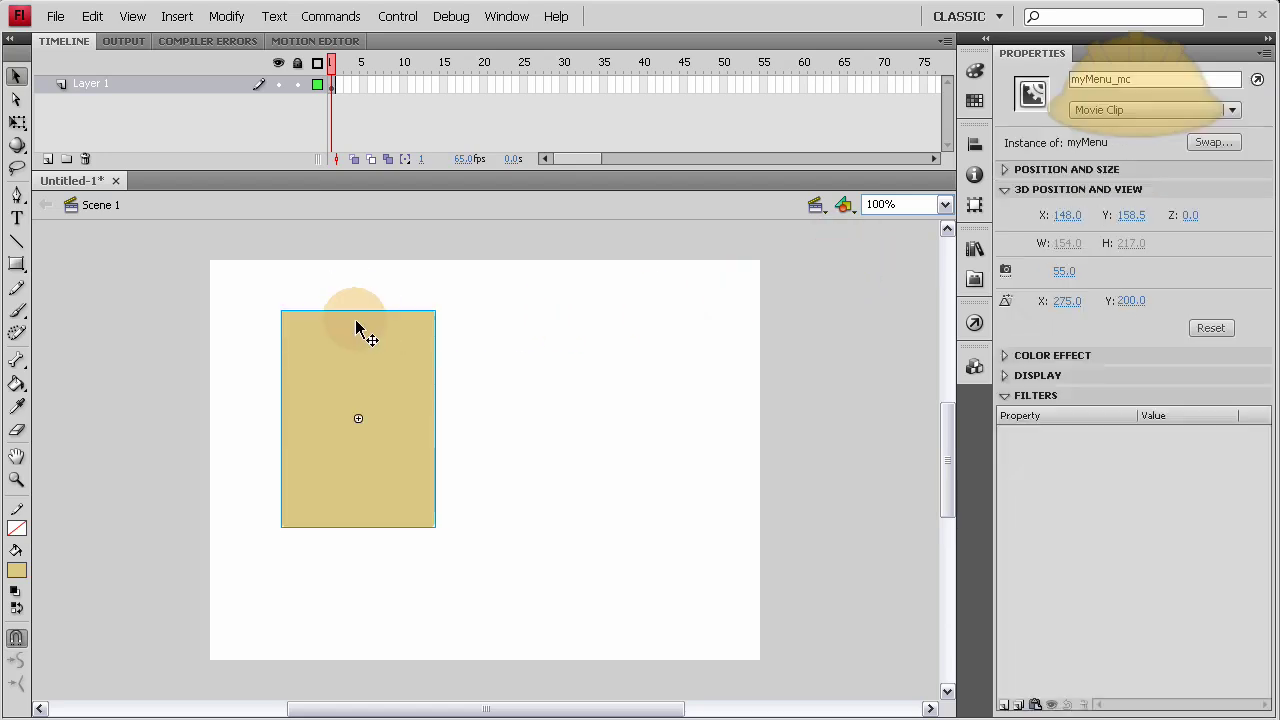
{"action": "double_click", "coordinate": [357, 328]}
{"action": "left_click", "coordinate": [520, 328]}
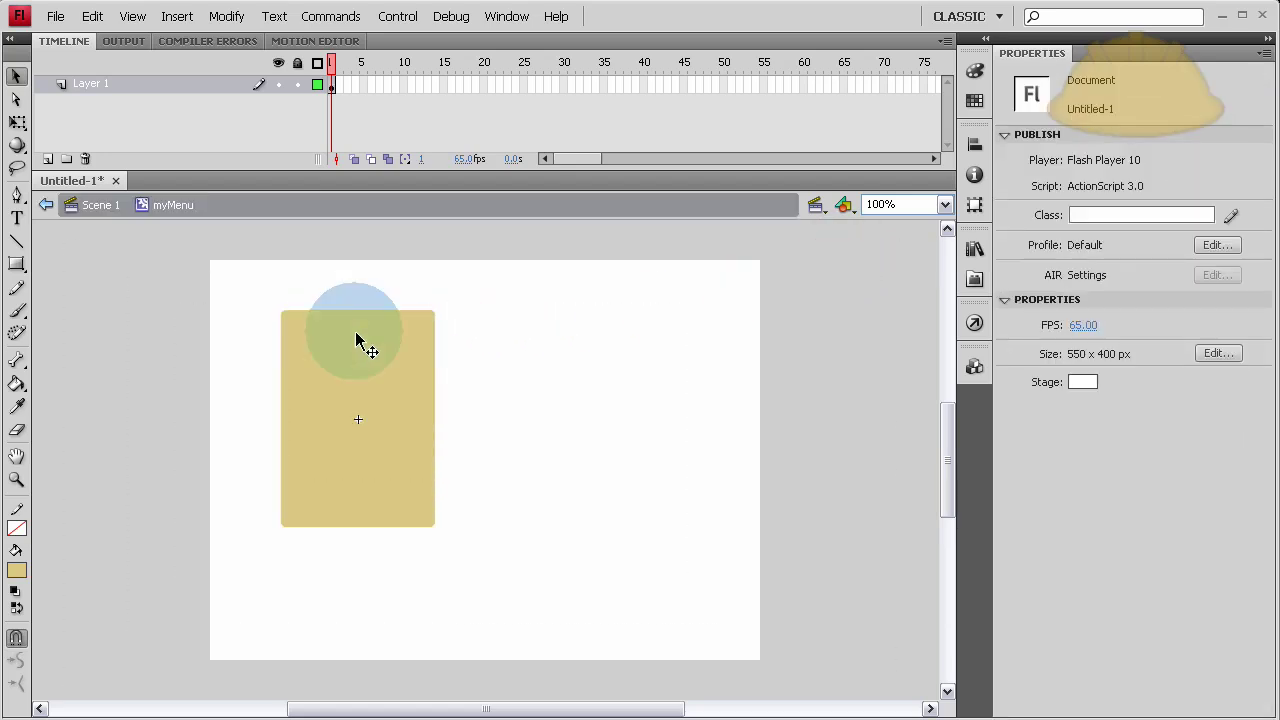
{"action": "left_click", "coordinate": [357, 342]}
{"action": "right_click", "coordinate": [332, 366]}
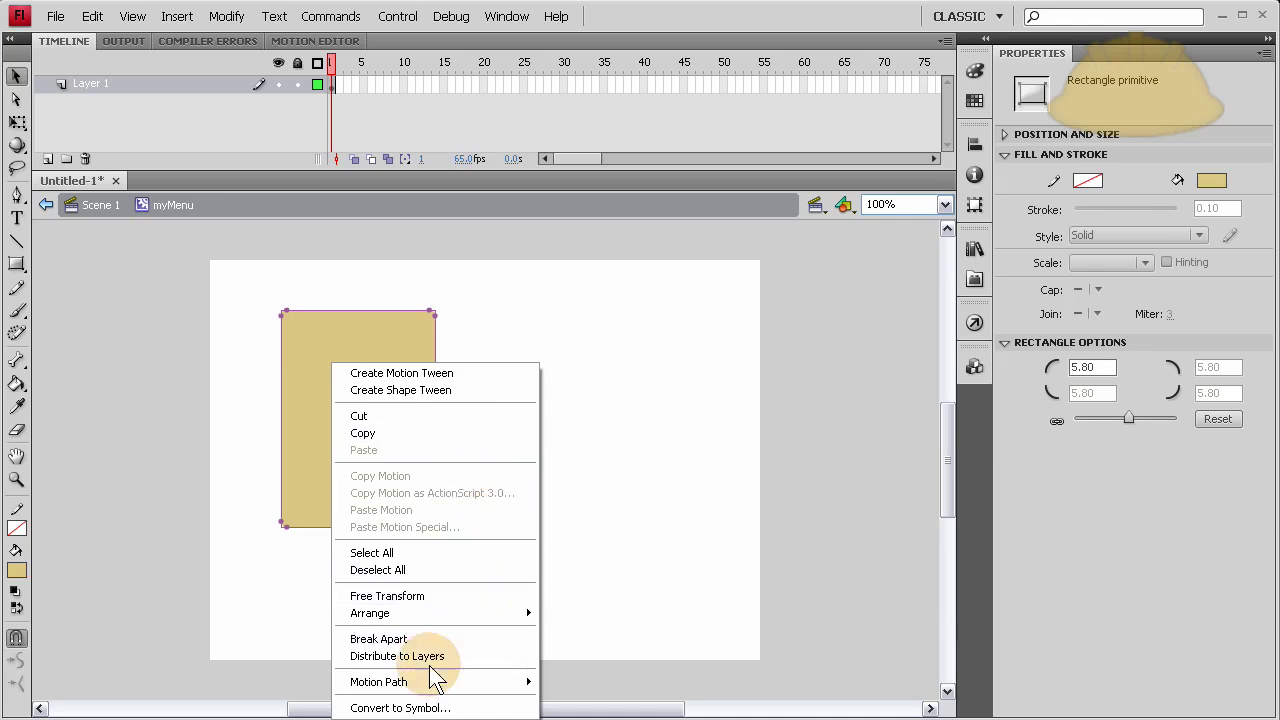
{"action": "left_click", "coordinate": [405, 707]}
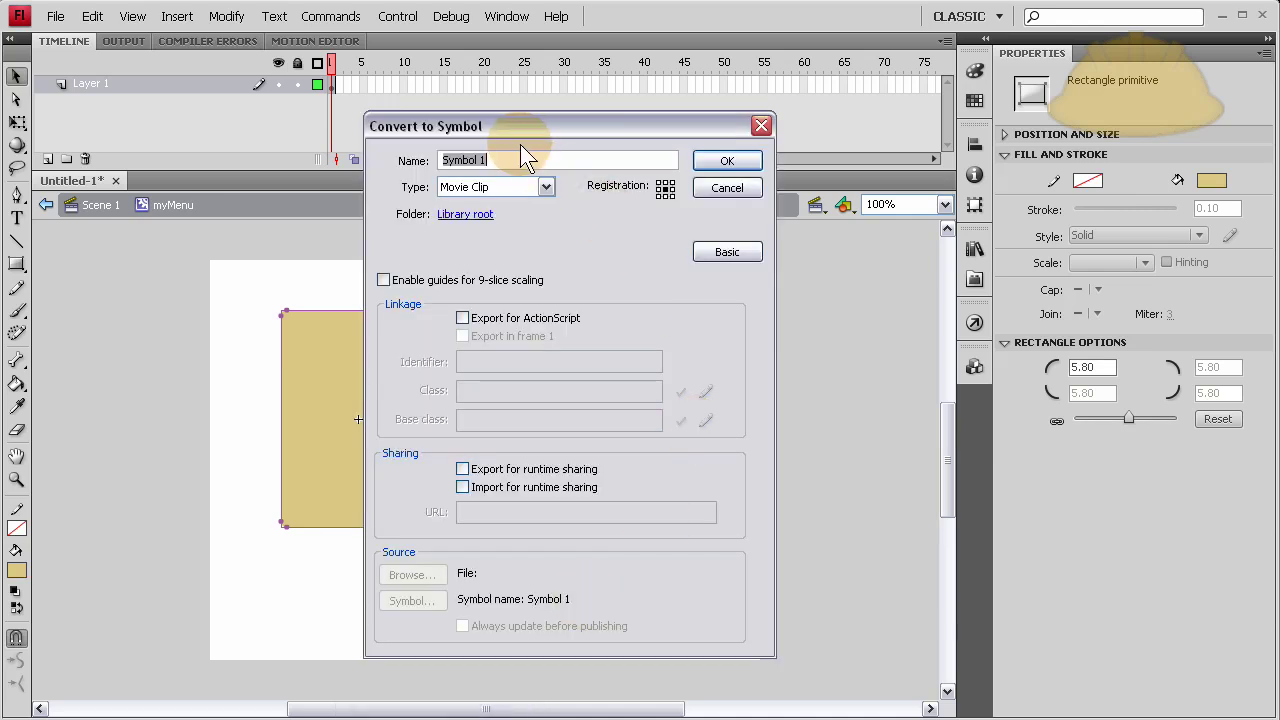
{"action": "type", "text": "innerMenuClip"}
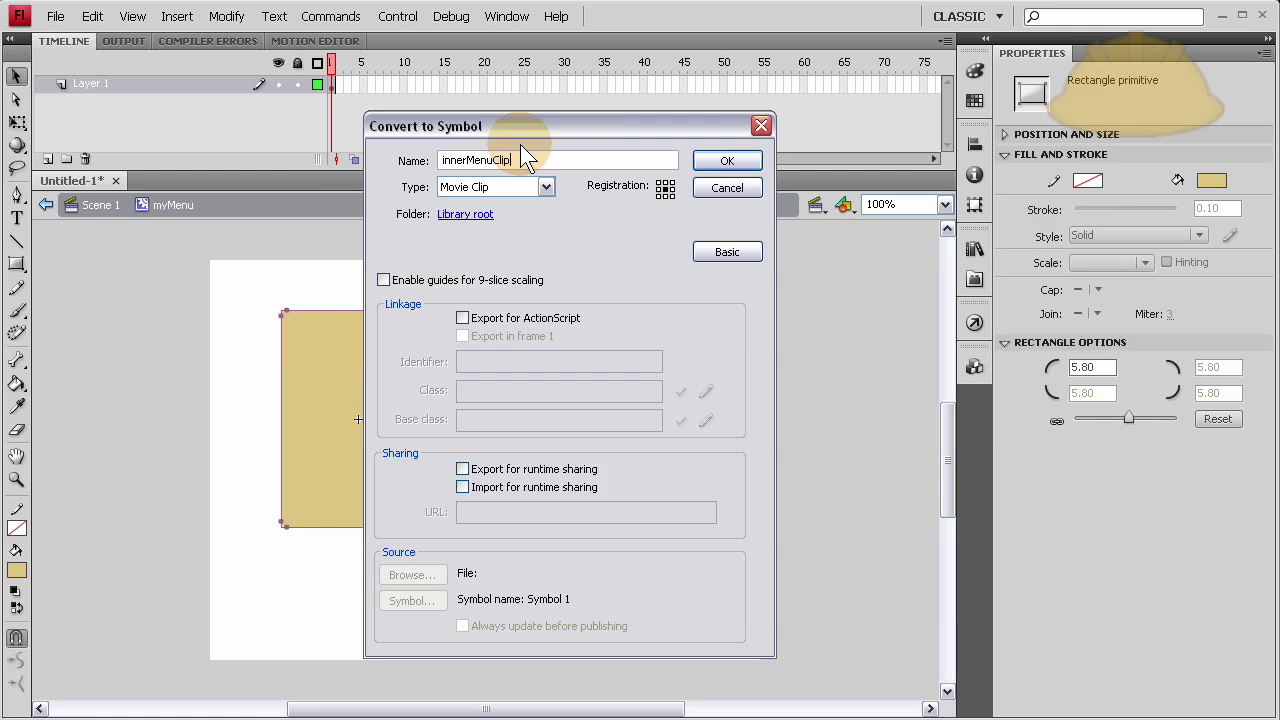
{"action": "left_click_drag", "start_coordinate": [493, 160], "coordinate": [585, 185]}
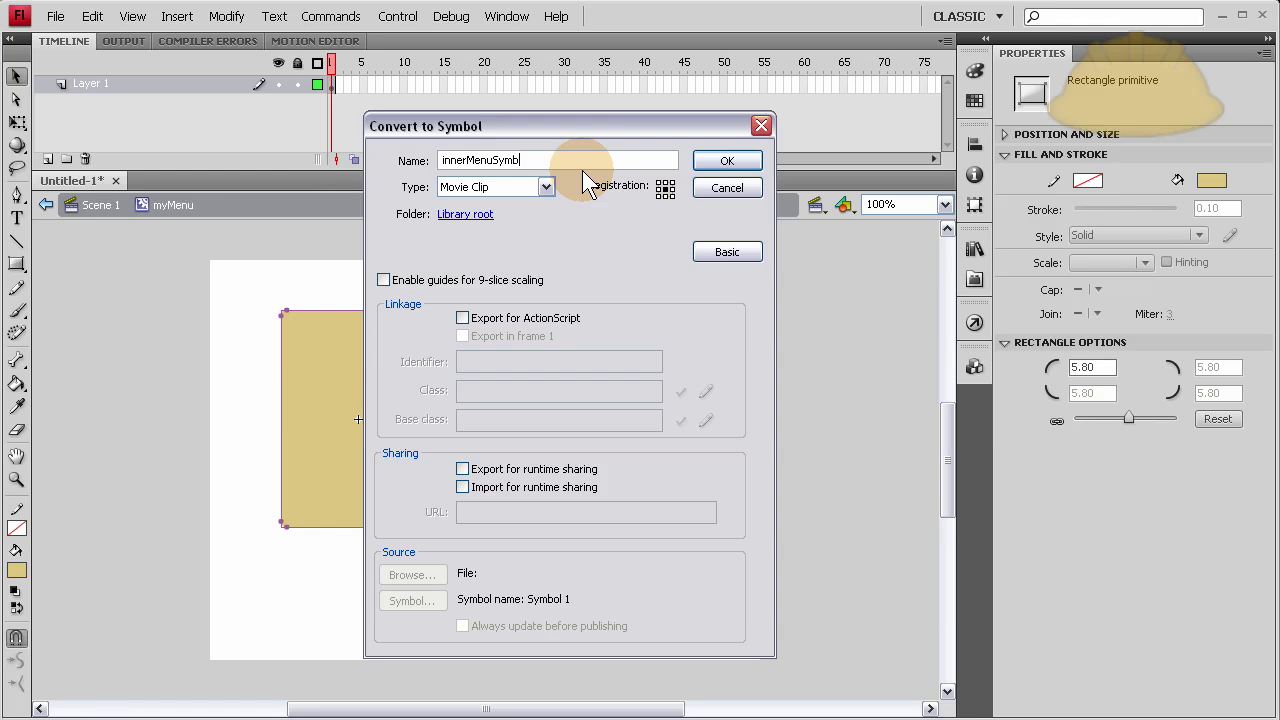
{"action": "left_click", "coordinate": [737, 166]}
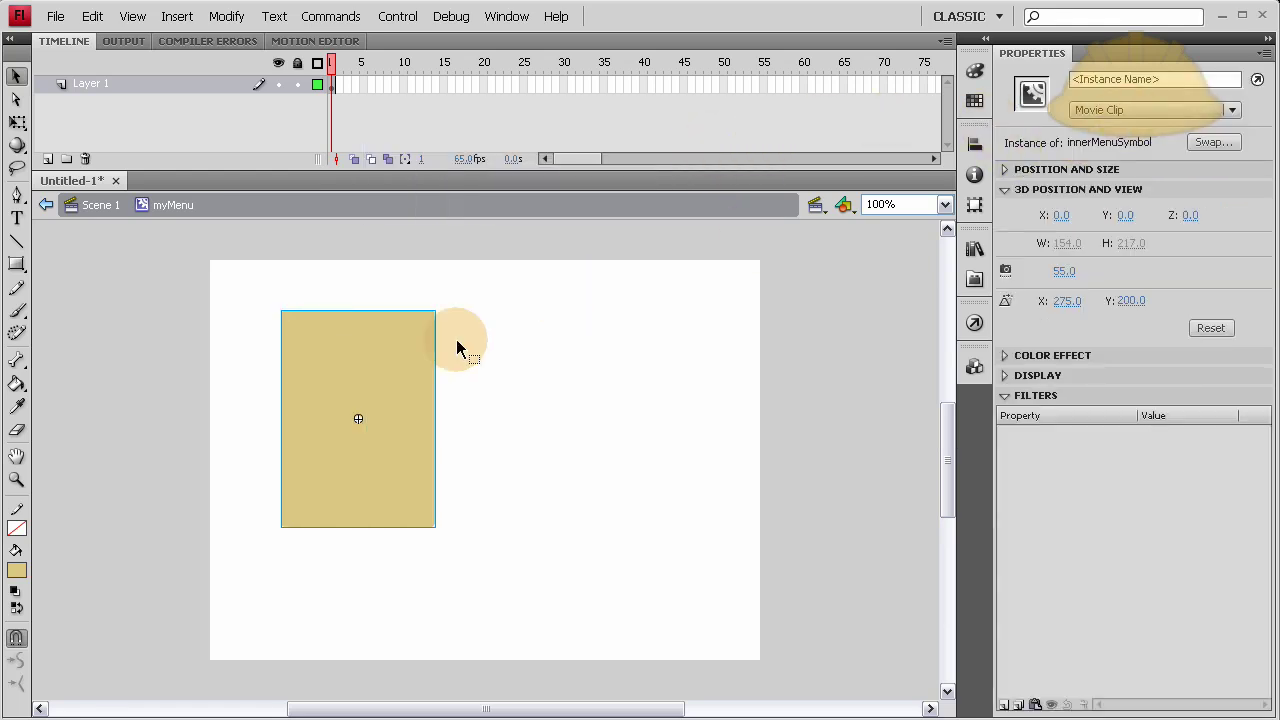
{"action": "left_click", "coordinate": [505, 331]}
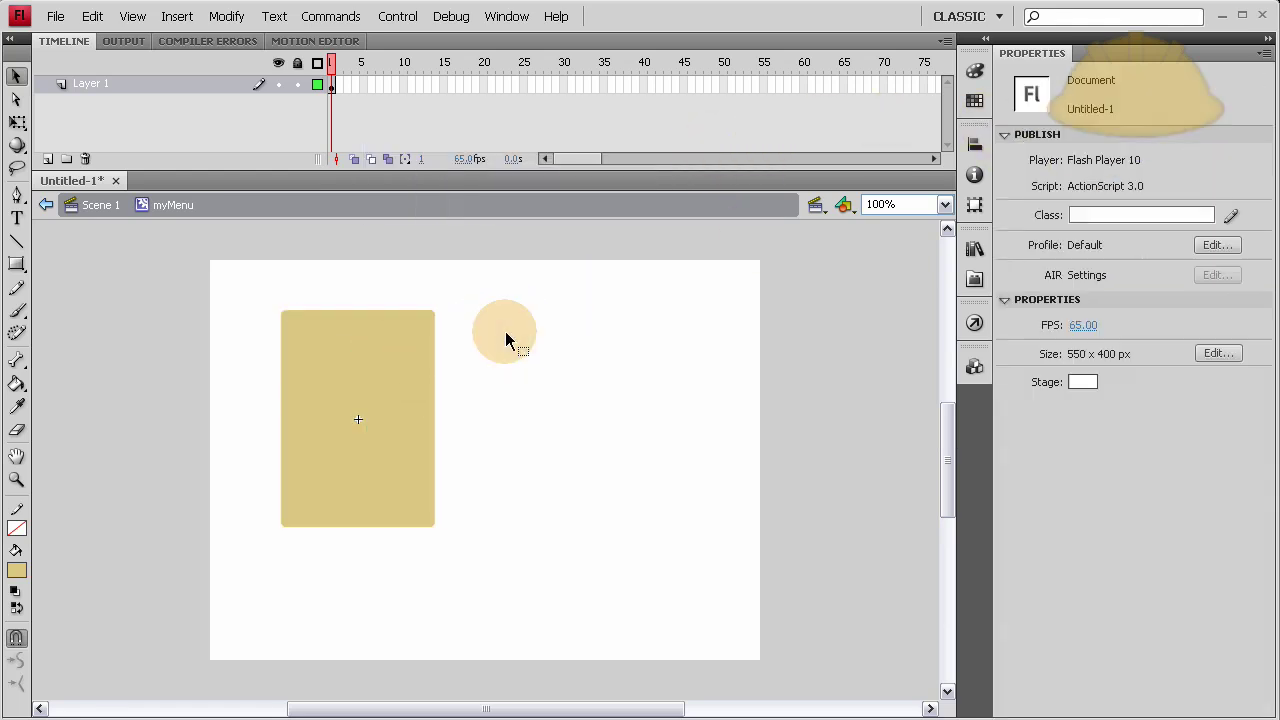
Step: Inside innerMenuSymbol, draw a thin horizontal primitive rectangle across the upper part of the tan panel as a button shape
{"action": "double_click", "coordinate": [403, 347]}
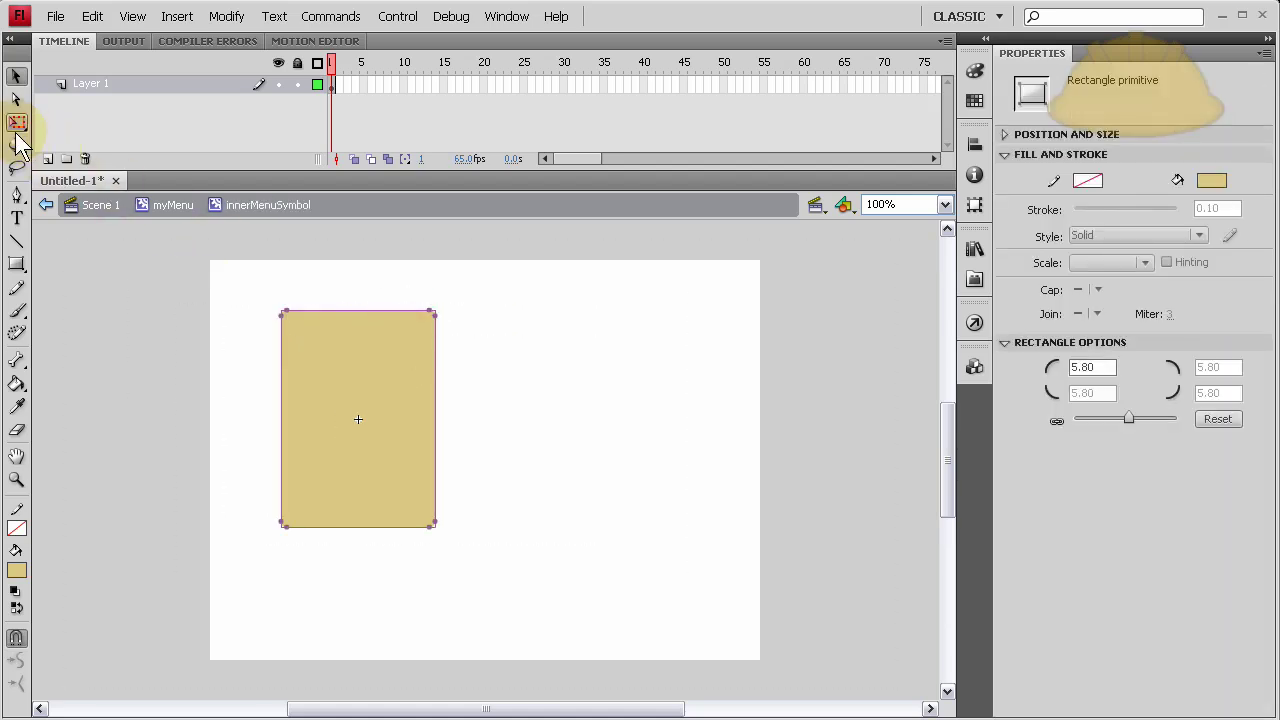
{"action": "left_click_drag", "start_coordinate": [16, 264], "coordinate": [120, 318]}
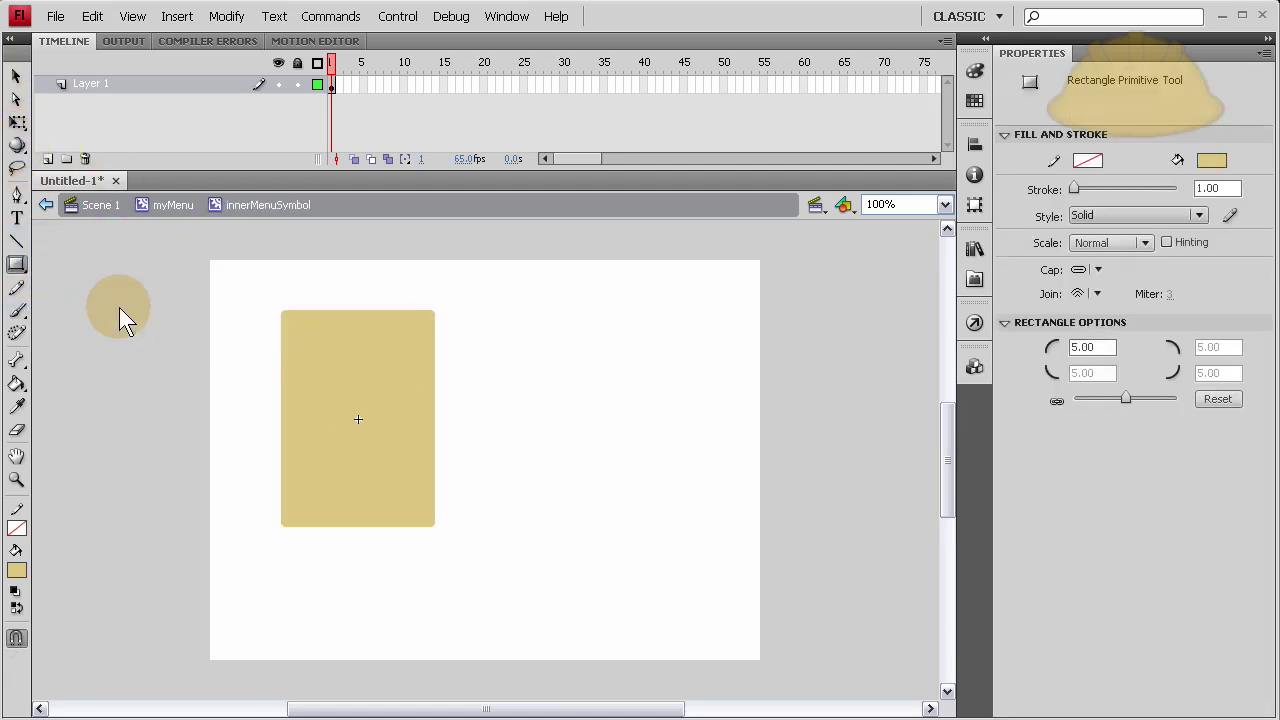
{"action": "left_click_drag", "start_coordinate": [296, 328], "coordinate": [421, 346]}
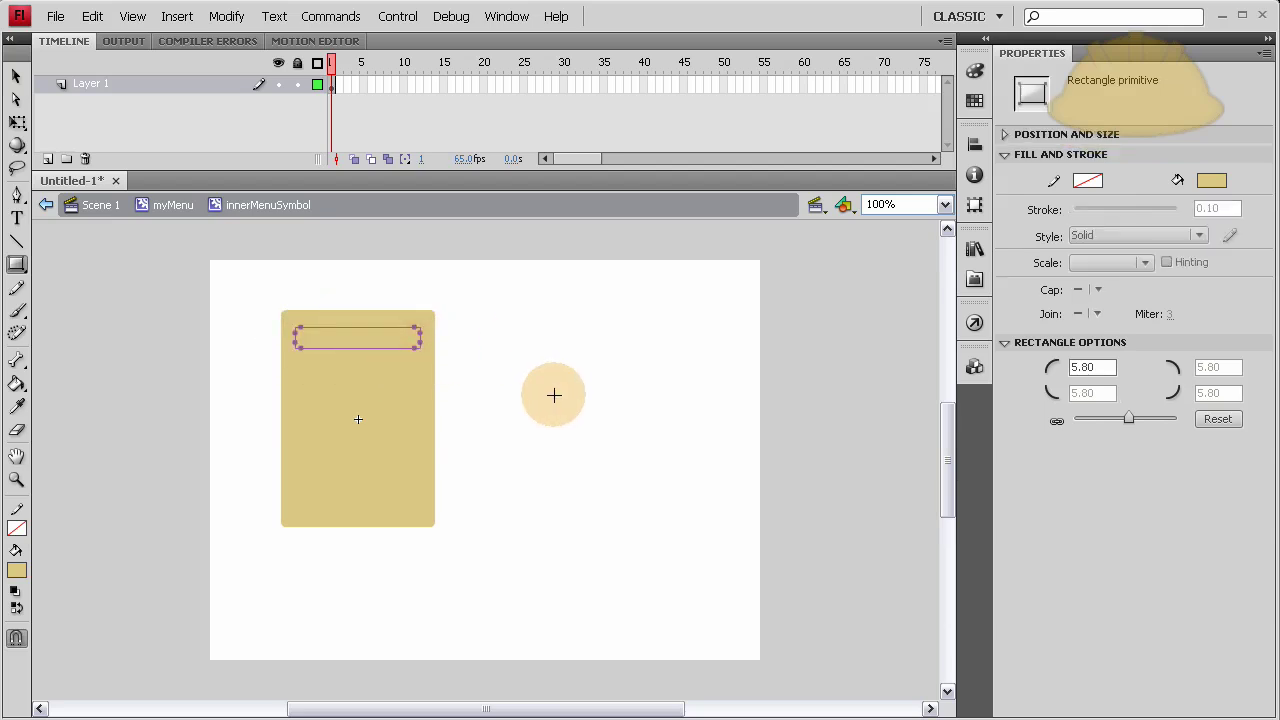
Step: Fill the button rectangle with the black-and-white linear gradient and rotate the gradient to run vertically with the Gradient Transform tool
{"action": "left_click", "coordinate": [1214, 178]}
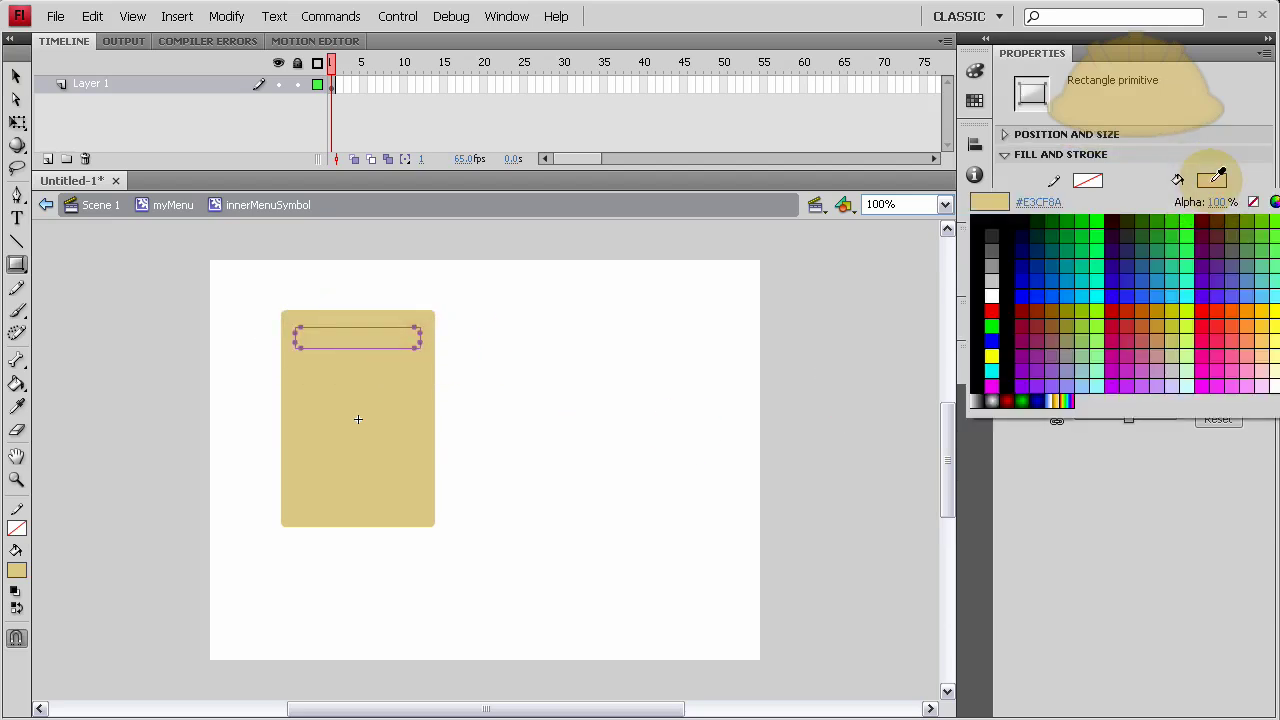
{"action": "left_click", "coordinate": [982, 413]}
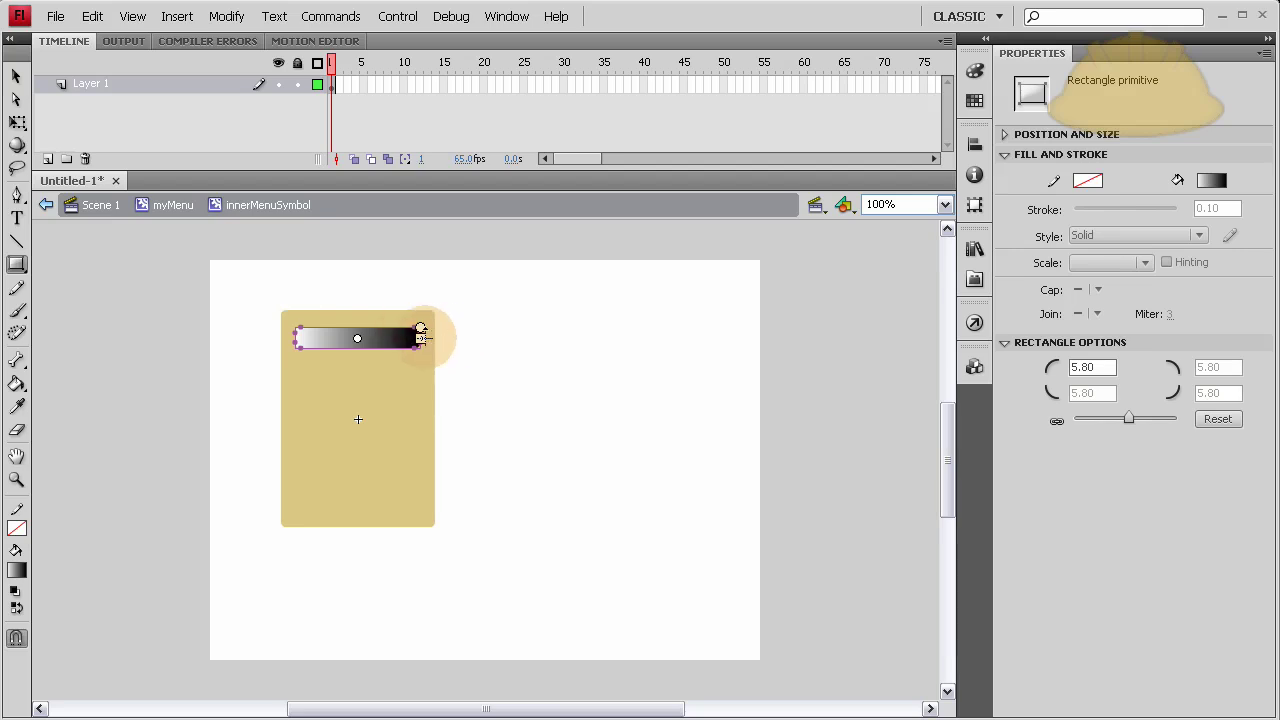
{"action": "left_click_drag", "start_coordinate": [17, 121], "coordinate": [125, 145]}
{"action": "mouse_move", "coordinate": [424, 338]}
{"action": "left_mouse_down"}
{"action": "mouse_move", "coordinate": [371, 334]}
{"action": "mouse_move", "coordinate": [368, 364]}
{"action": "mouse_move", "coordinate": [355, 347]}
{"action": "mouse_move", "coordinate": [358, 375]}
{"action": "mouse_move", "coordinate": [354, 334]}
{"action": "left_mouse_up"}
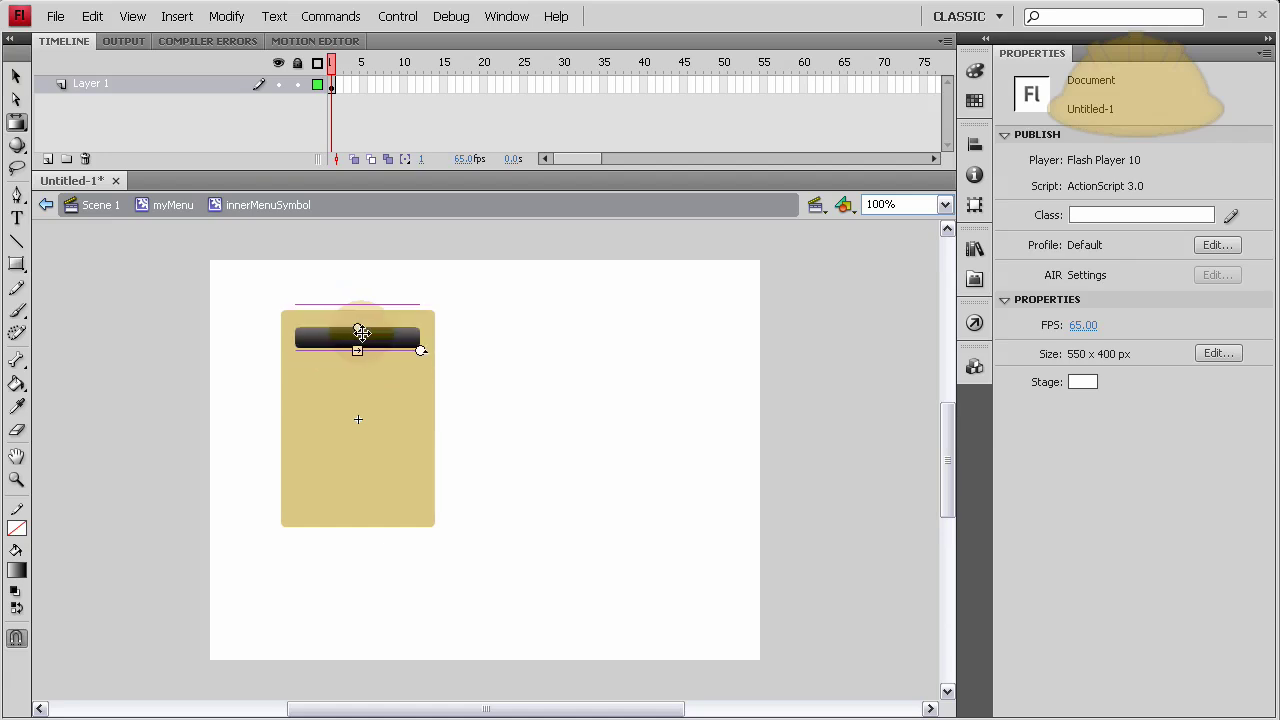
{"action": "left_click", "coordinate": [503, 357]}
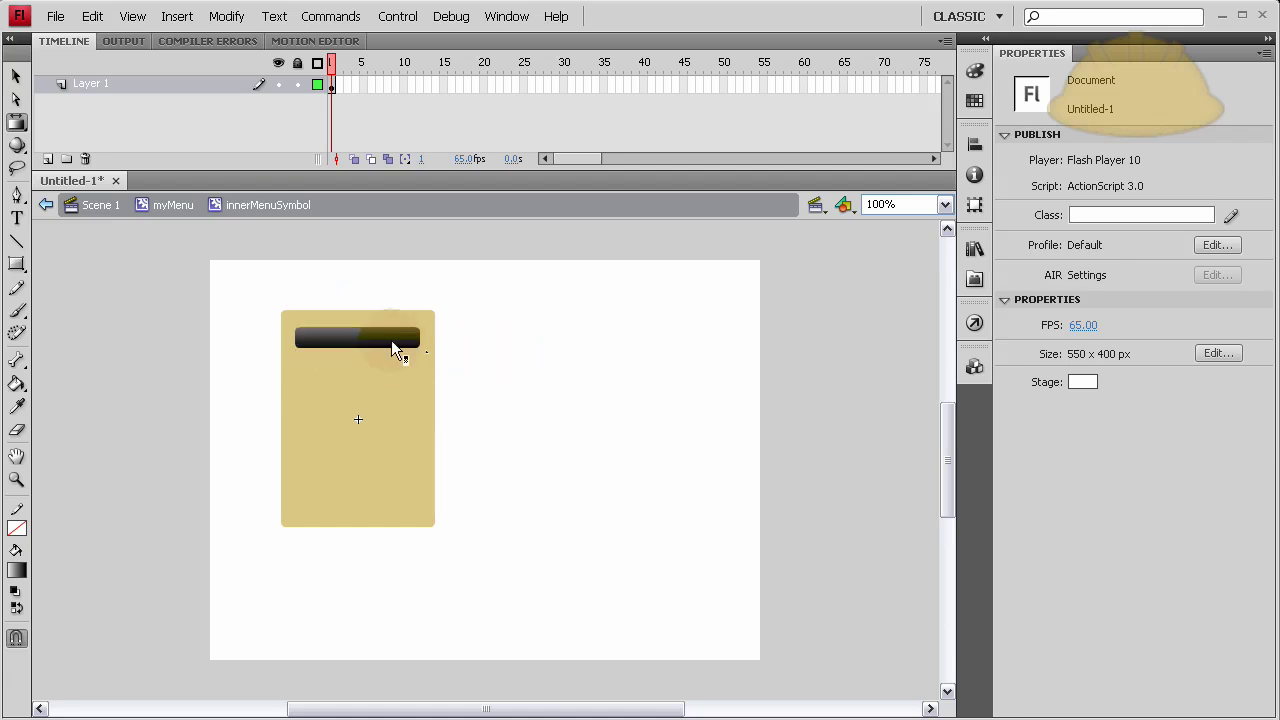
Step: Set the corner radius of the gradient button rectangle to 0 for square corners
{"action": "left_click", "coordinate": [302, 335]}
{"action": "left_click", "coordinate": [1085, 368]}
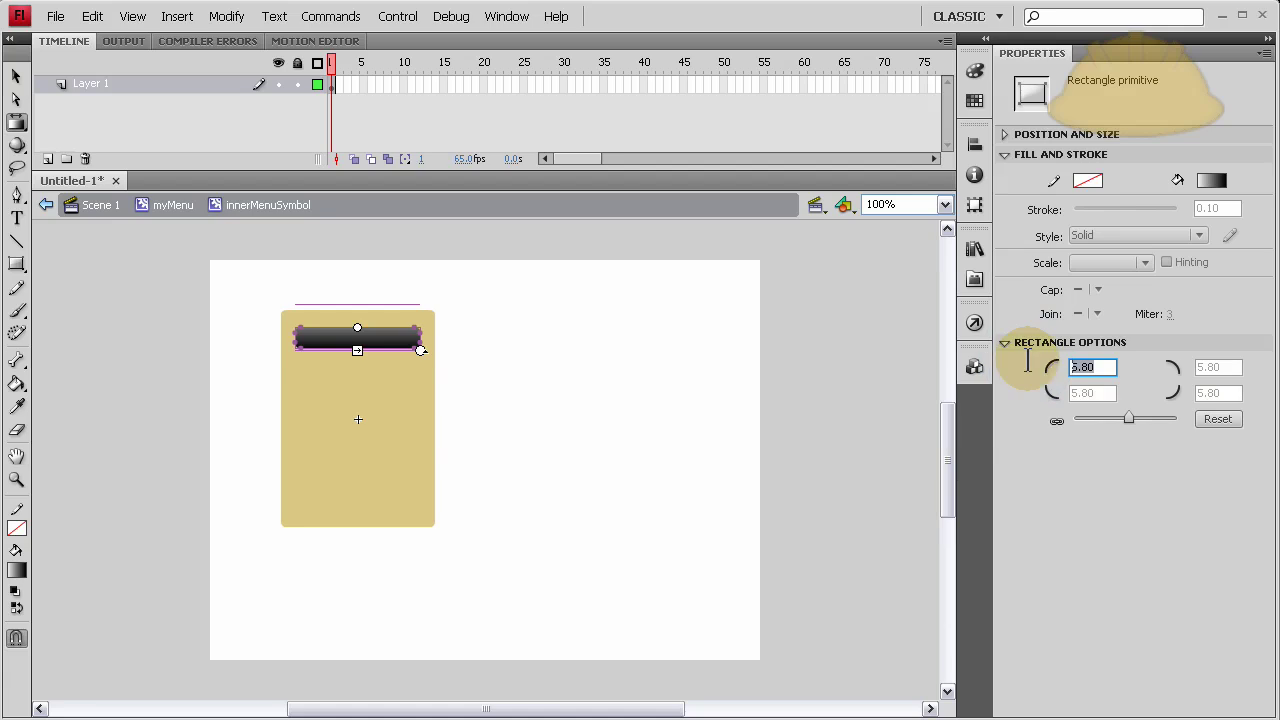
{"action": "type", "text": "0"}
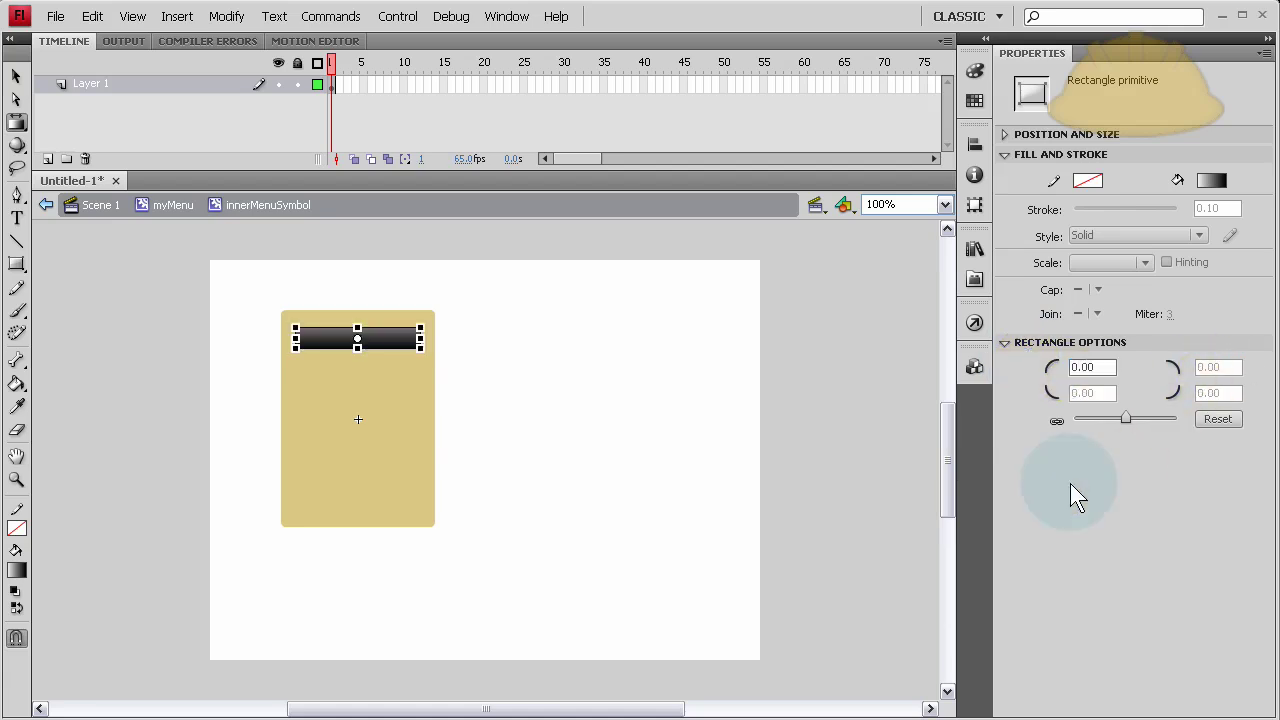
{"action": "left_click", "coordinate": [558, 376]}
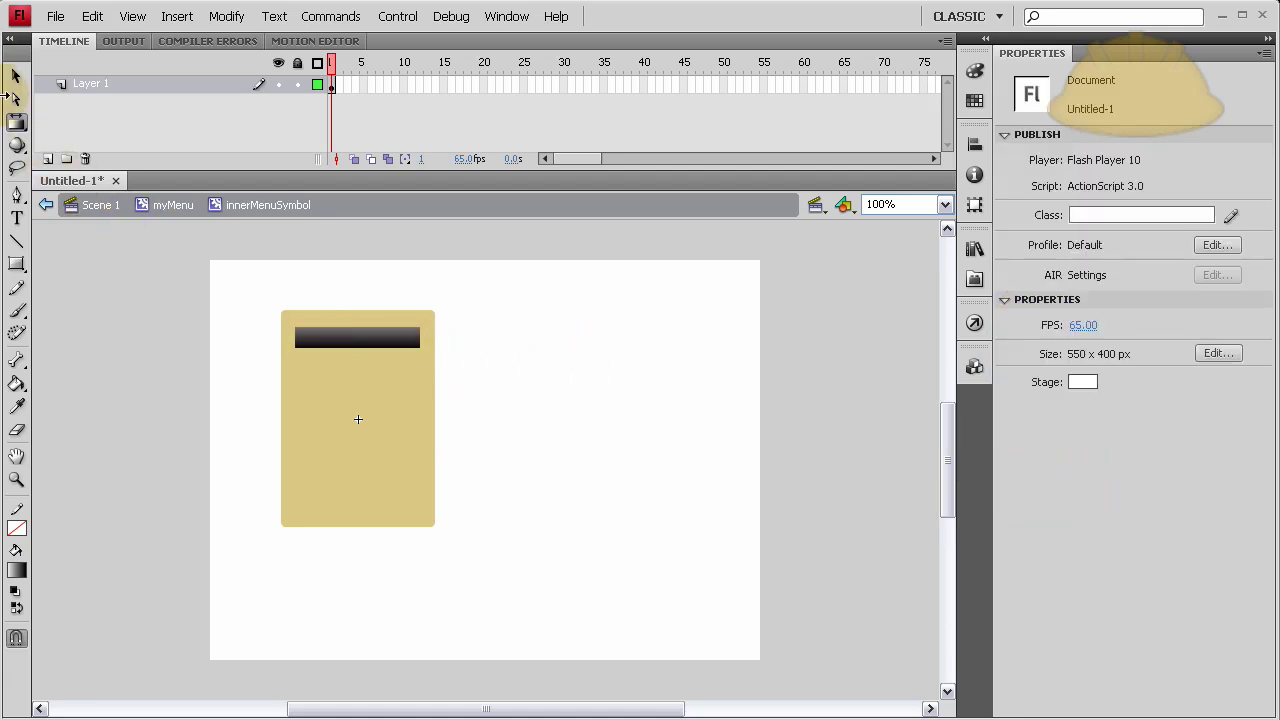
Step: Give the gradient button rectangle a dark grey stroke
{"action": "left_click", "coordinate": [15, 78]}
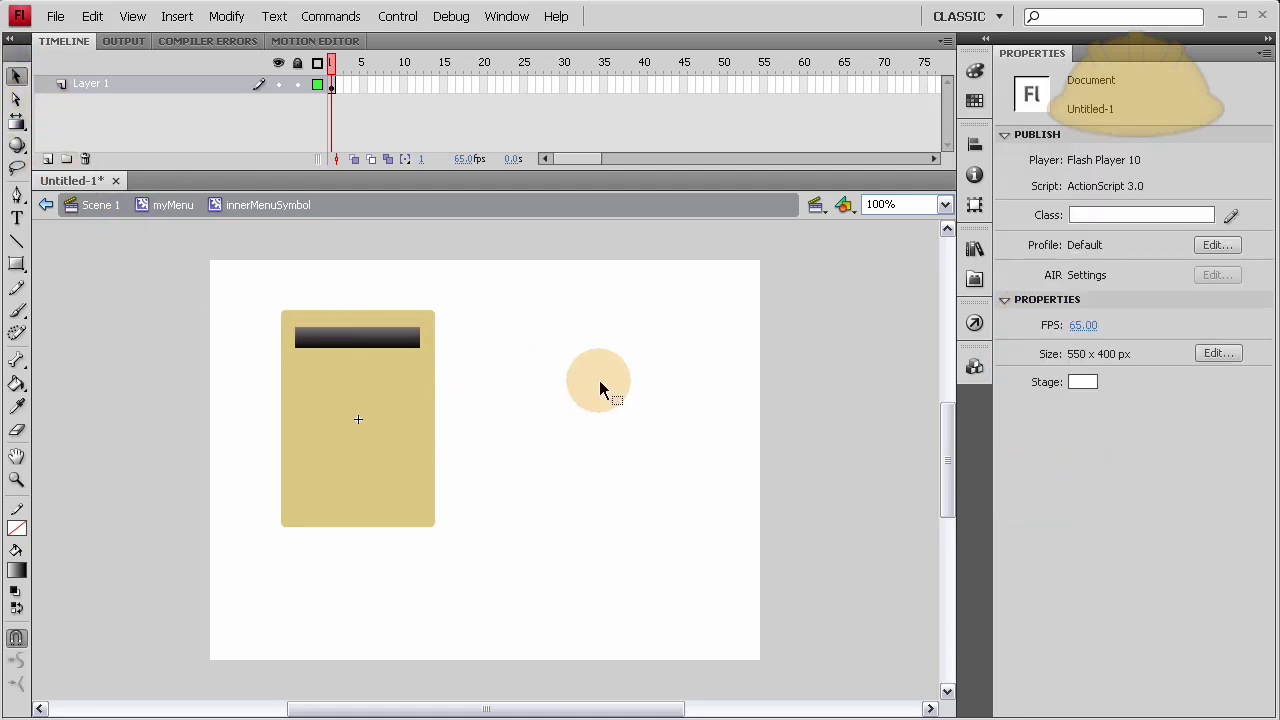
{"action": "left_click", "coordinate": [415, 337]}
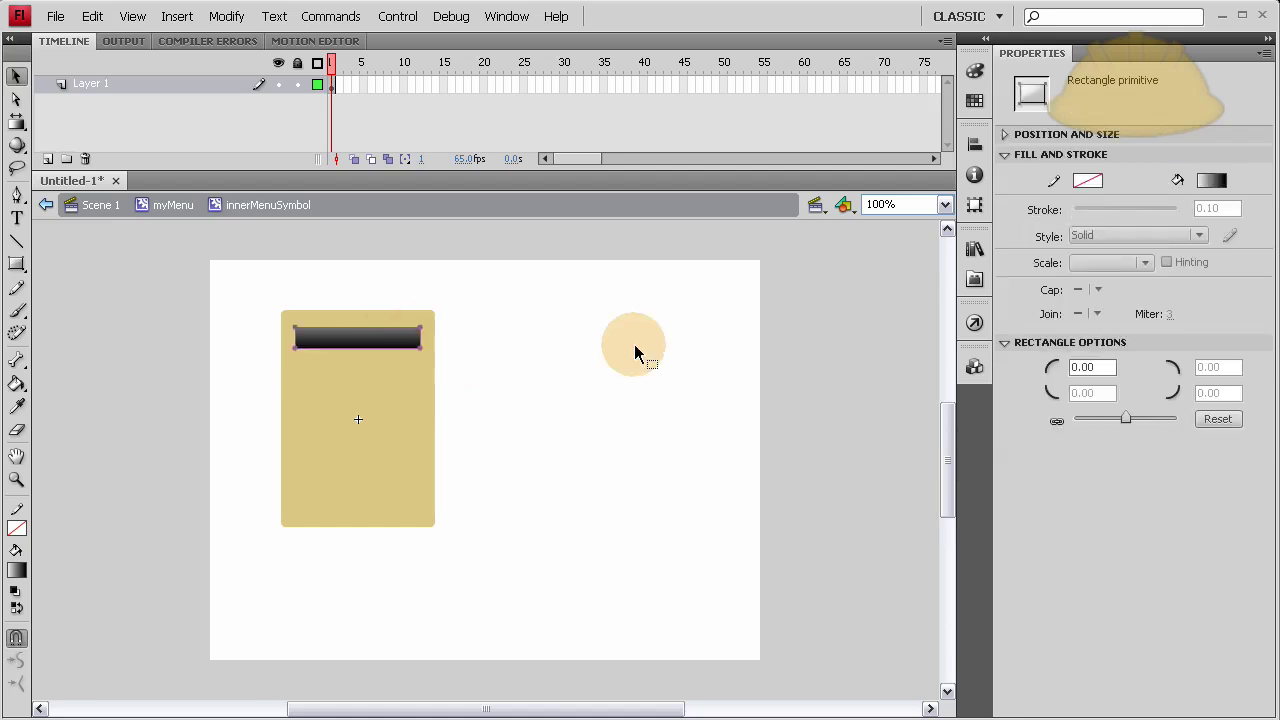
{"action": "left_click", "coordinate": [1090, 179]}
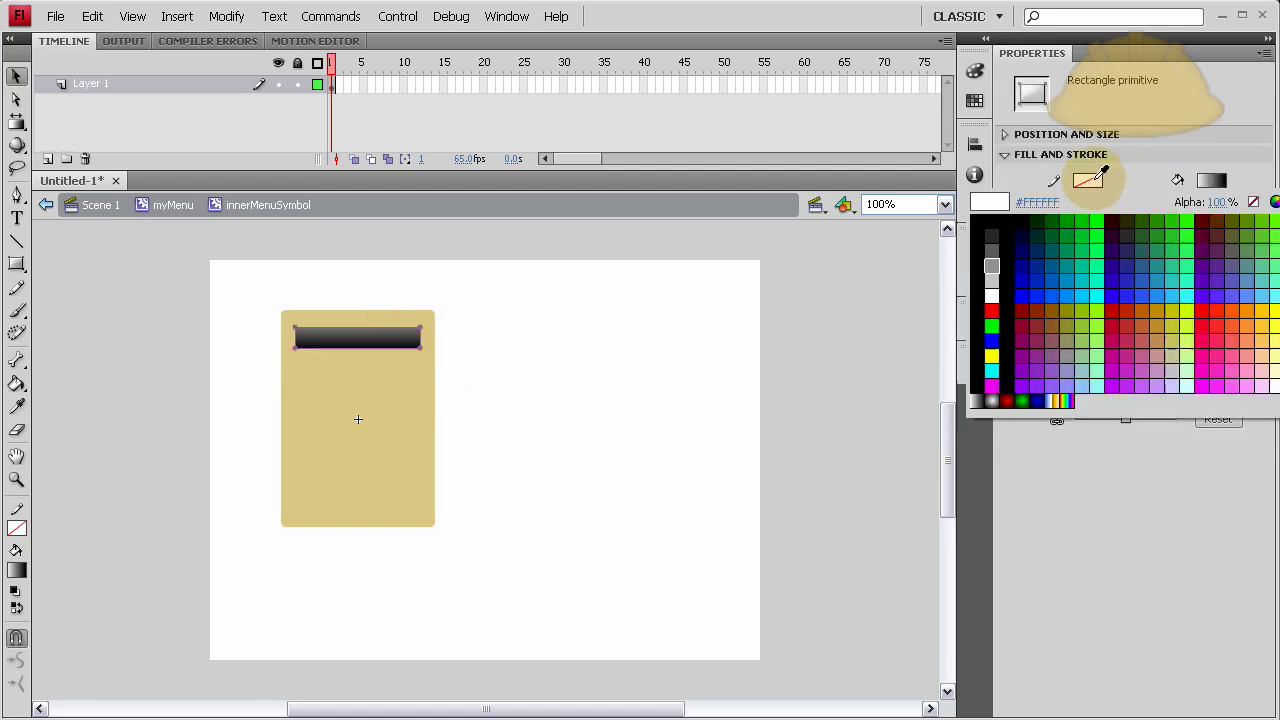
{"action": "left_click", "coordinate": [997, 235]}
{"action": "left_click", "coordinate": [723, 343]}
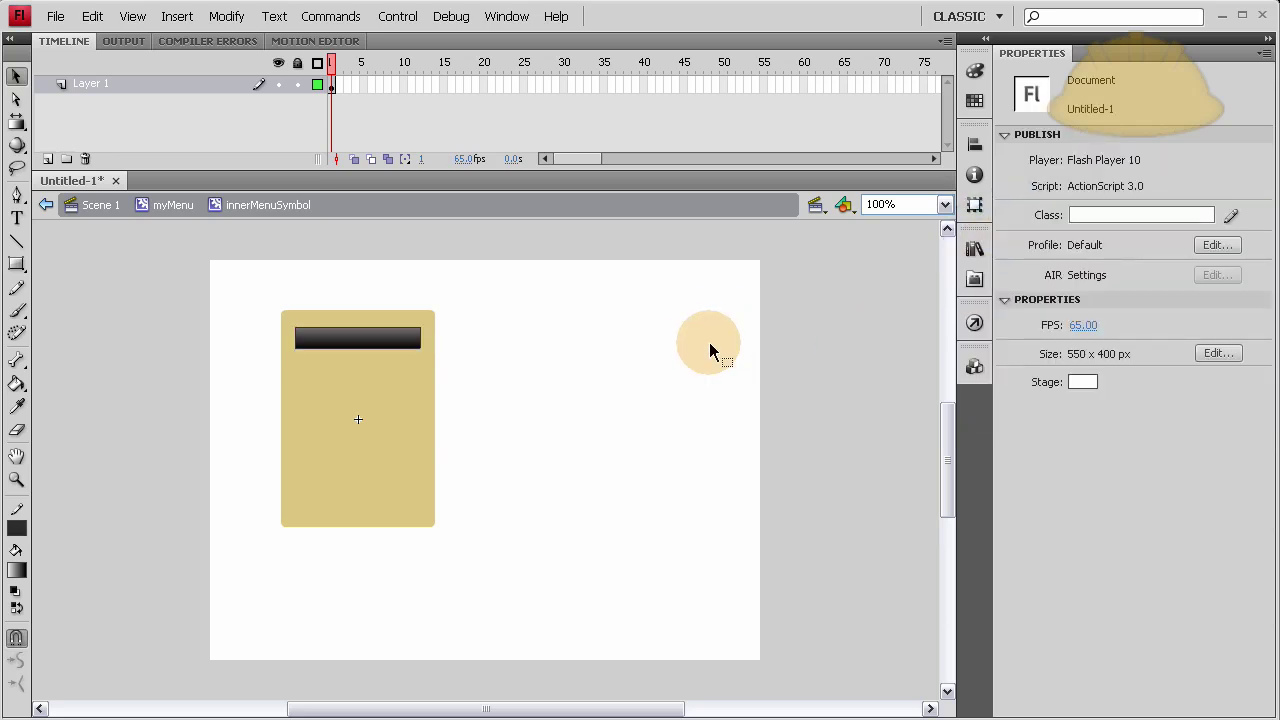
{"action": "left_click", "coordinate": [385, 340]}
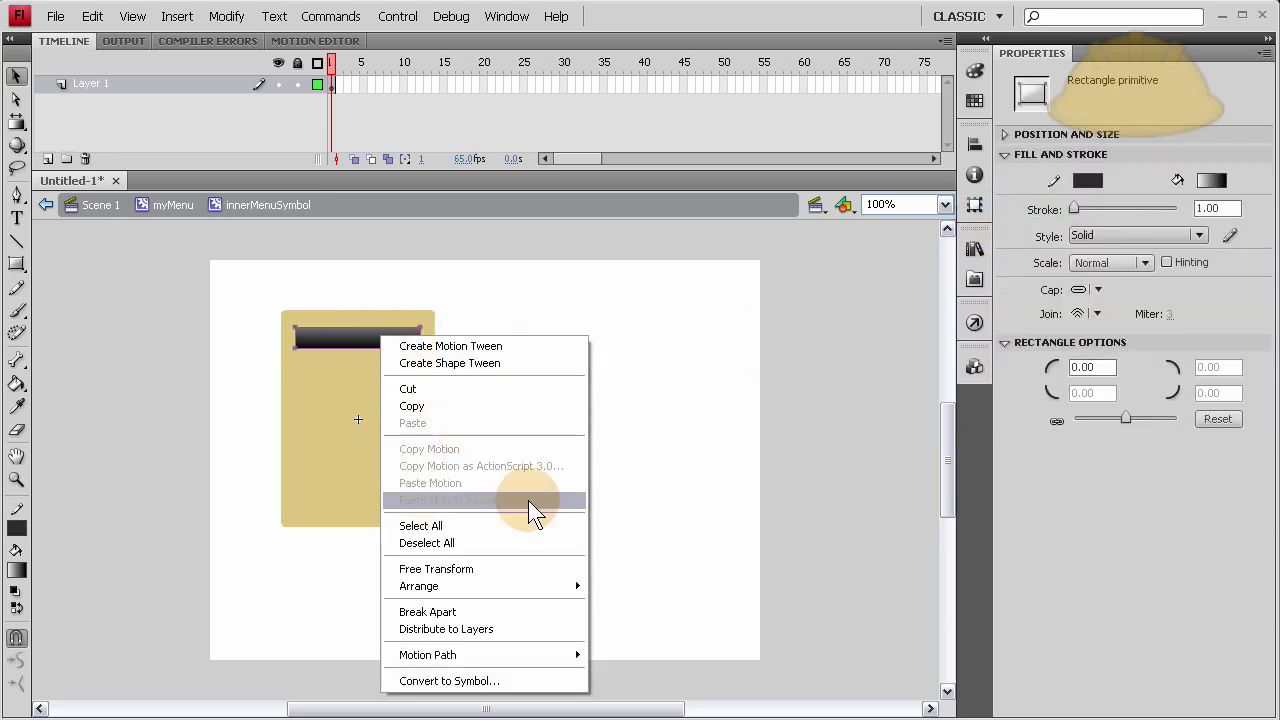
{"action": "left_click", "coordinate": [486, 681]}
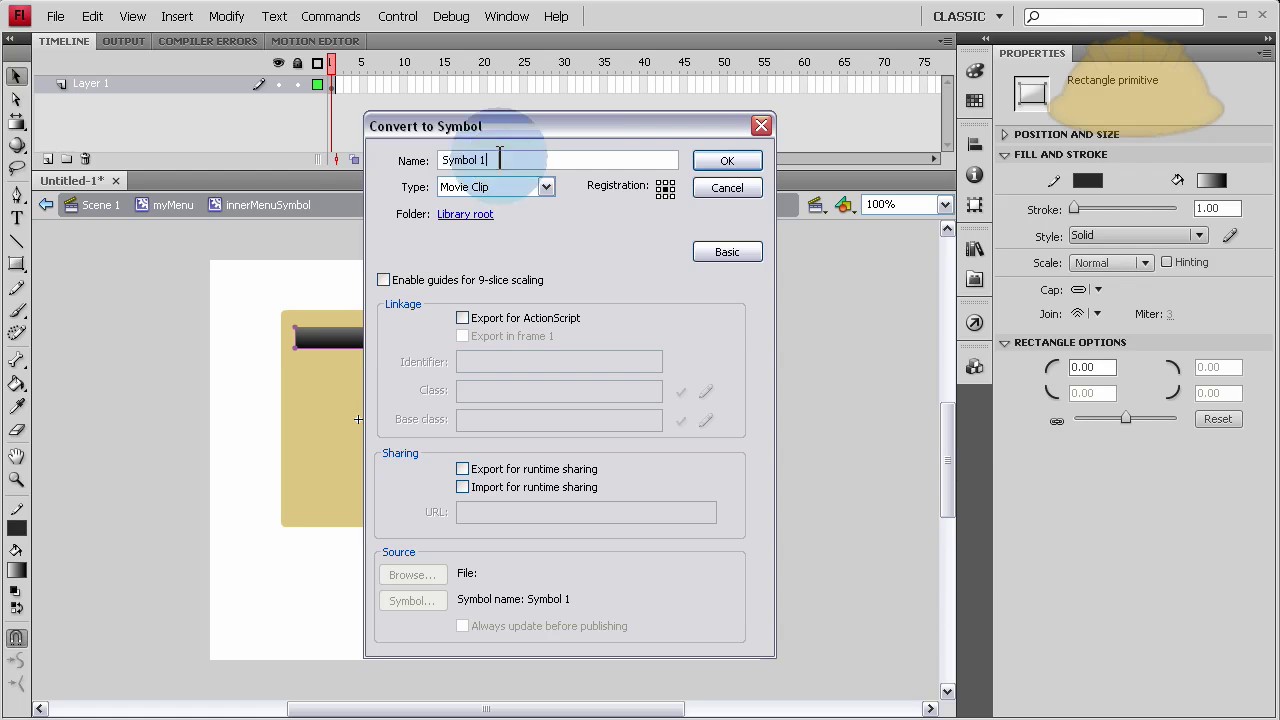
{"action": "type", "text": "button"}
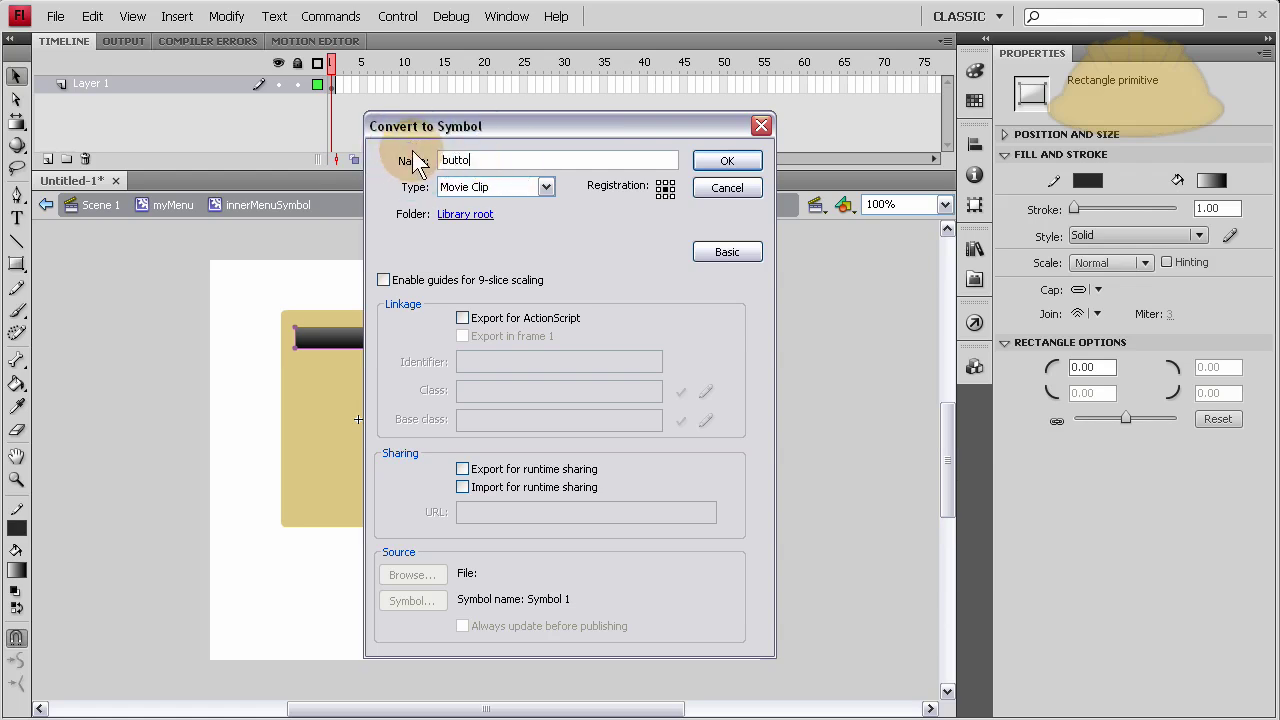
{"action": "left_click", "coordinate": [727, 163]}
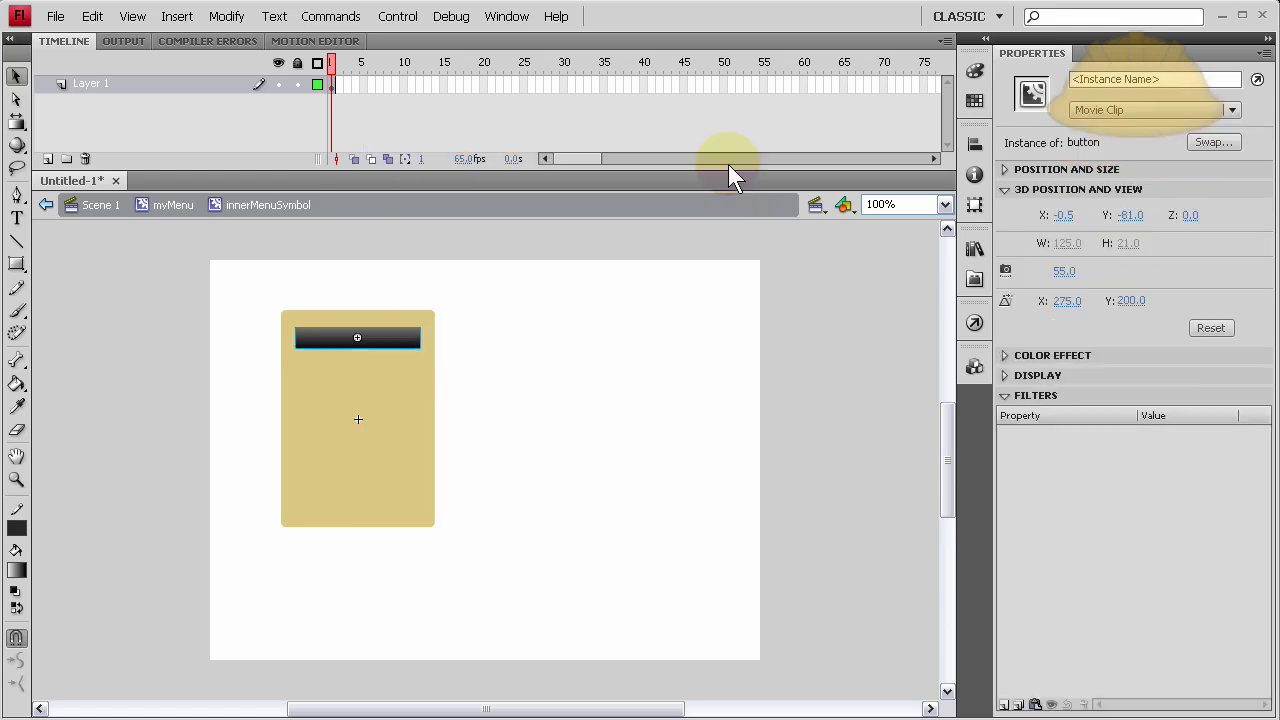
{"action": "left_click", "coordinate": [488, 300]}
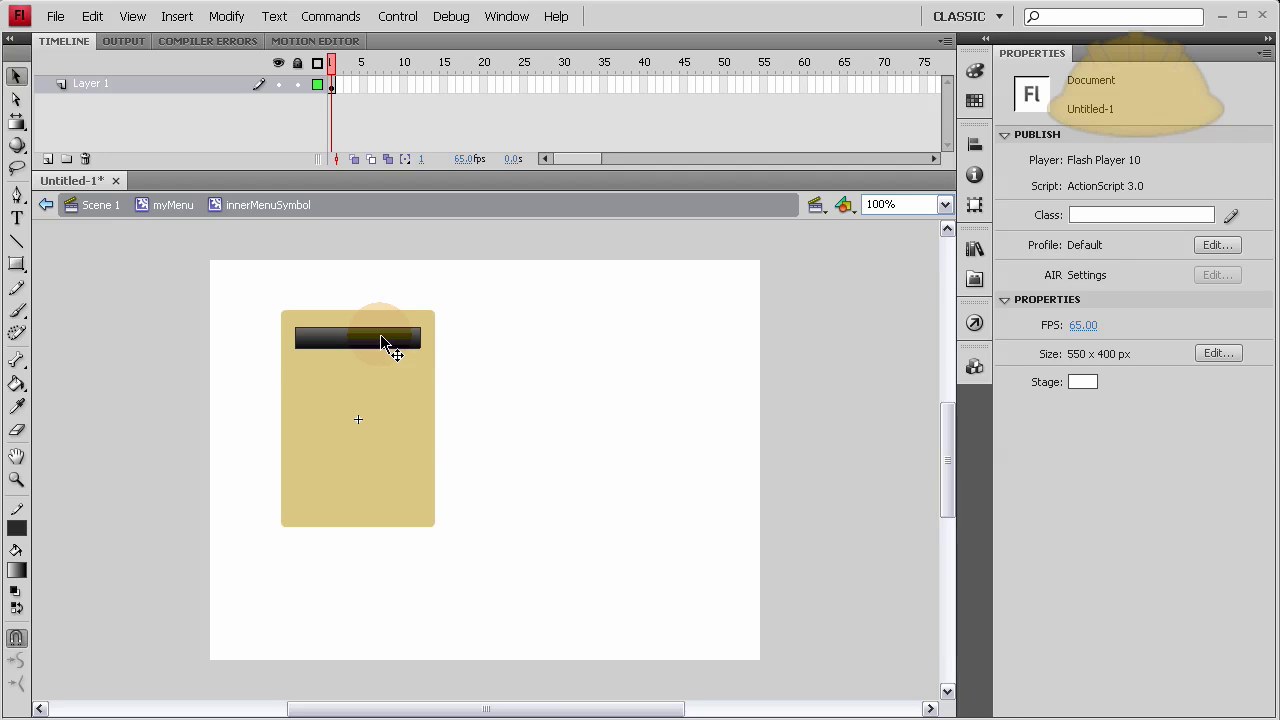
{"action": "key", "text": "ctrl+z"}
{"action": "key", "text": "ctrl+z"}
{"action": "key", "text": "ctrl+z"}
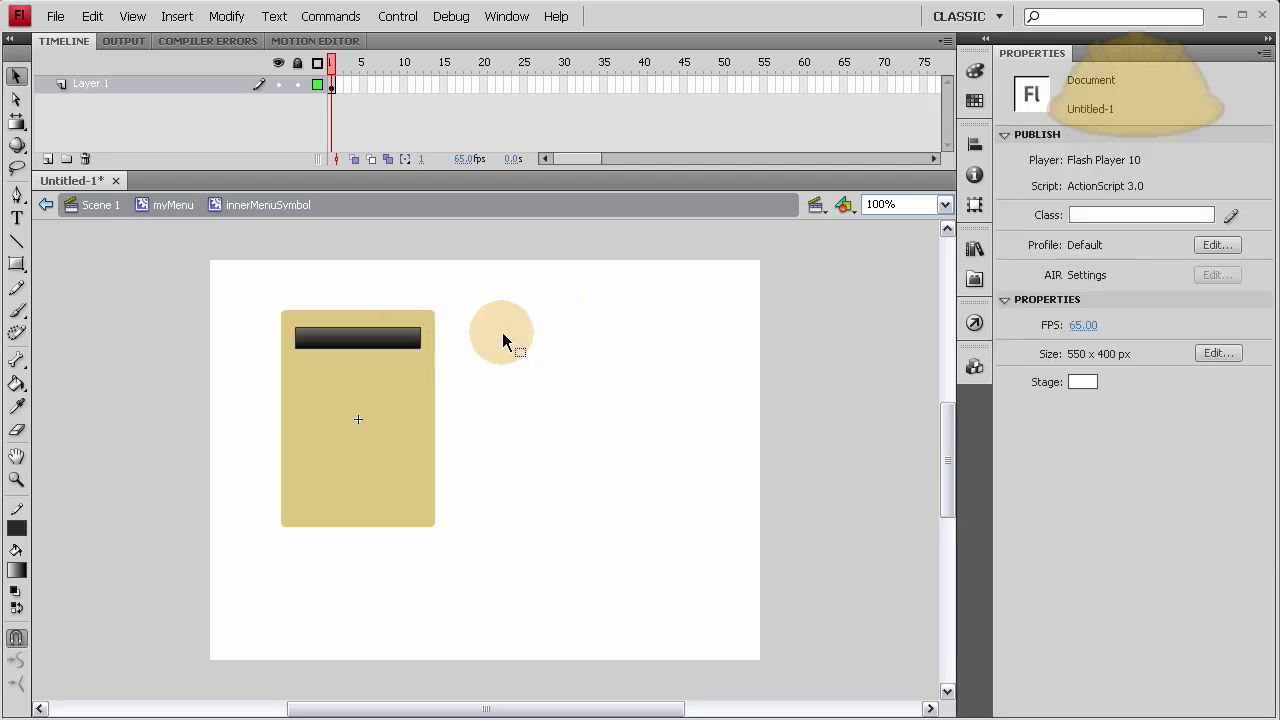
Step: Convert the gradient rectangle to a symbol of type Button named button
{"action": "right_click", "coordinate": [342, 340]}
{"action": "left_click", "coordinate": [508, 679]}
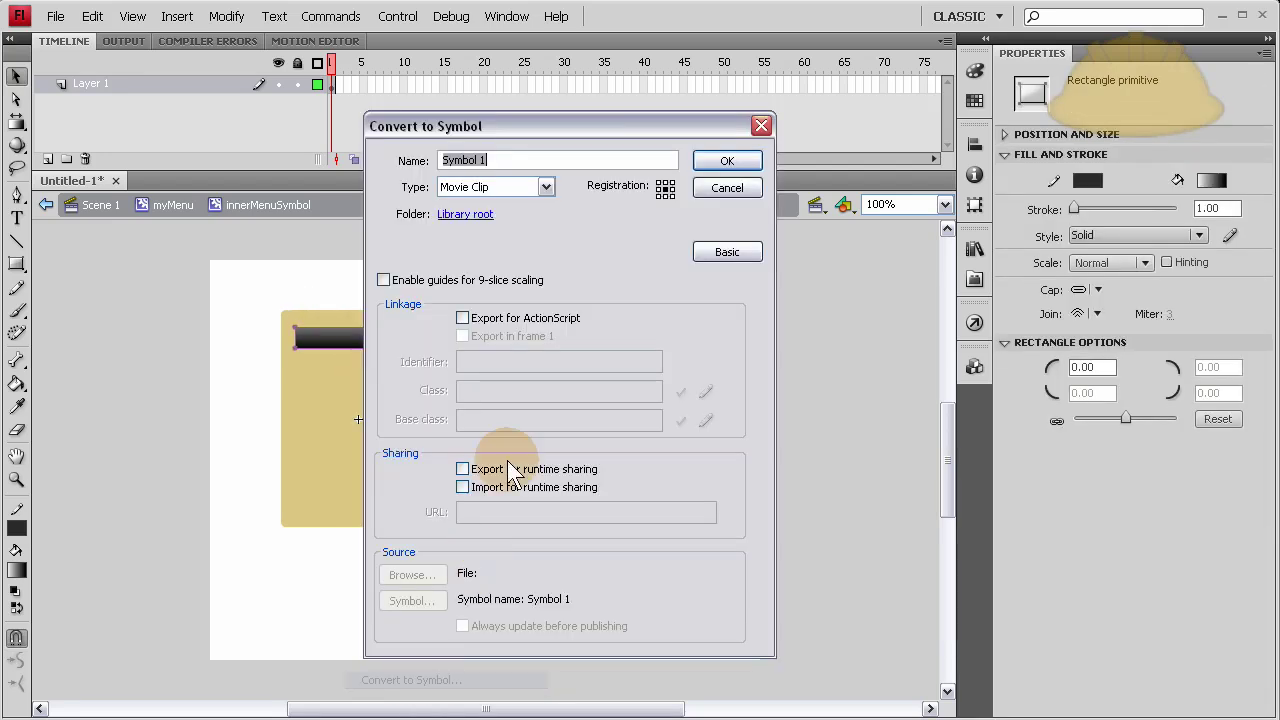
{"action": "left_click", "coordinate": [545, 187]}
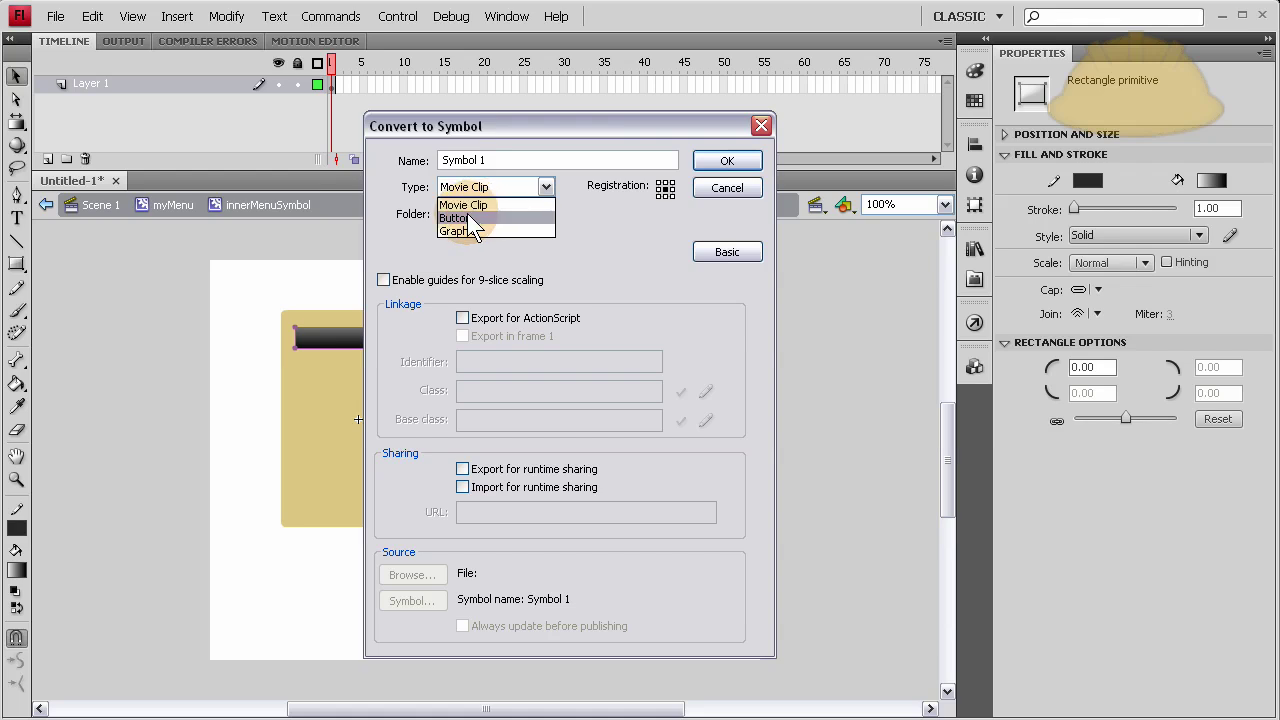
{"action": "left_click", "coordinate": [466, 220]}
{"action": "double_click", "coordinate": [490, 160]}
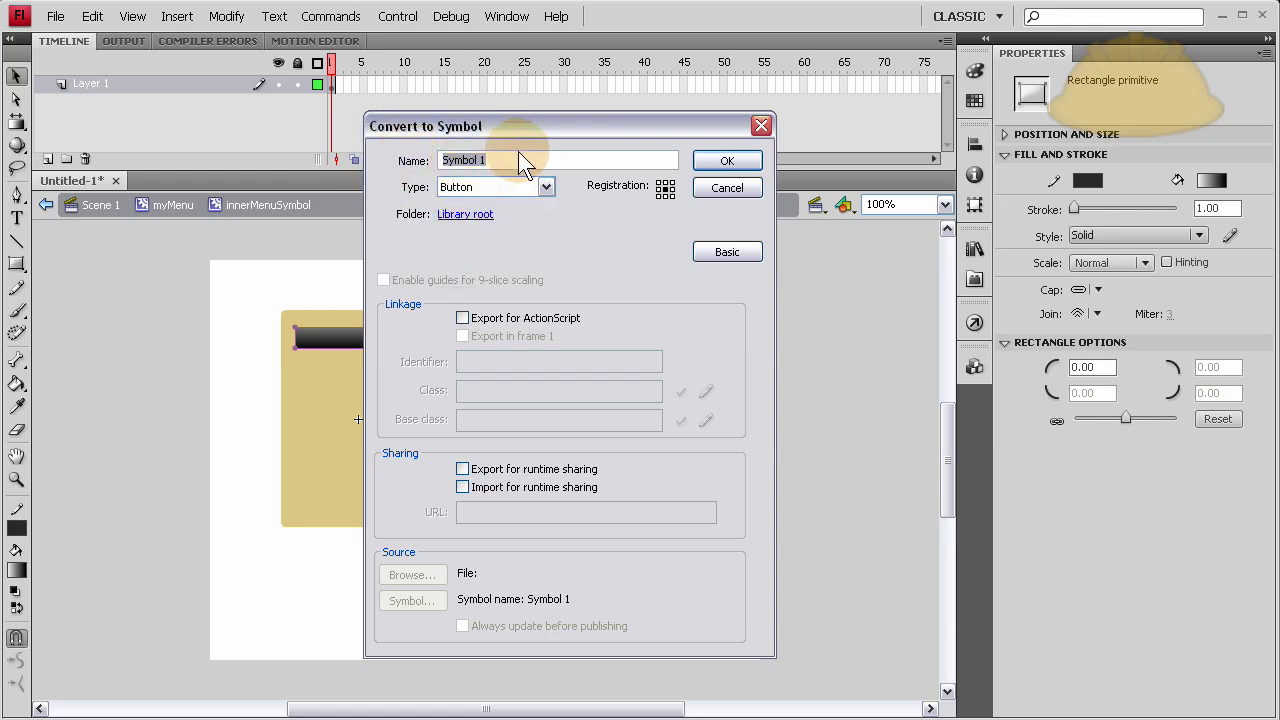
{"action": "type", "text": "button"}
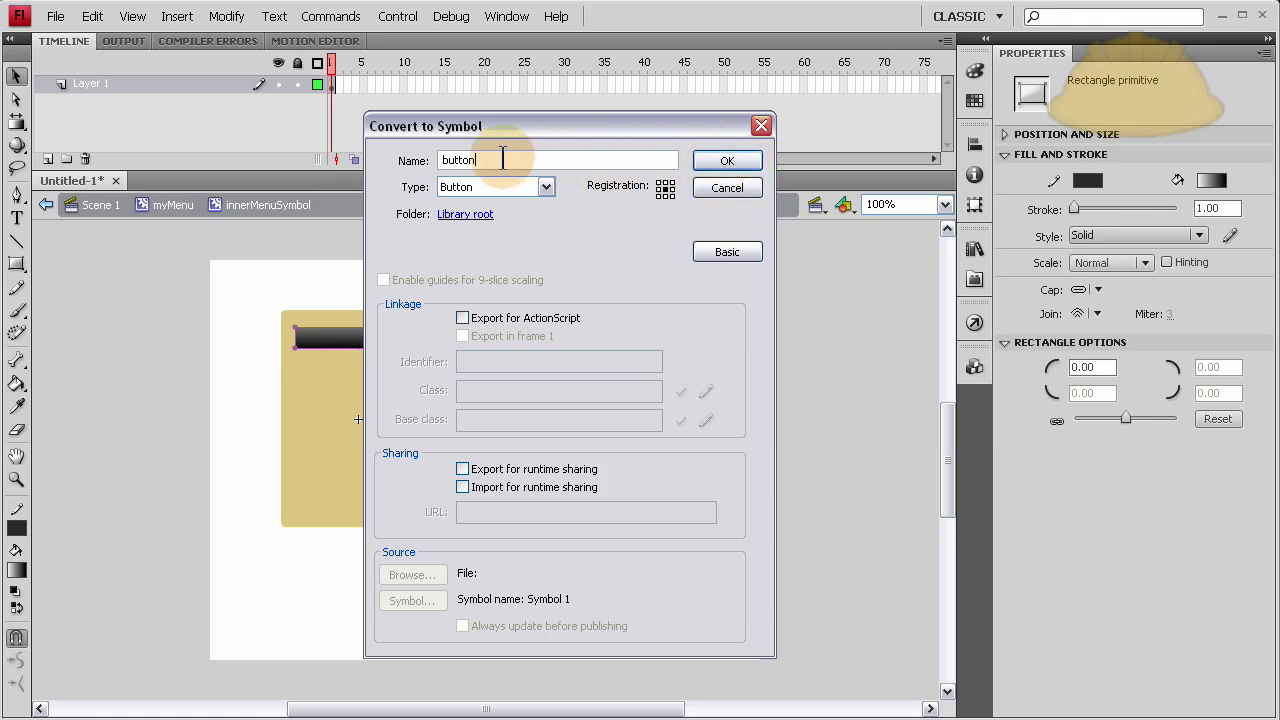
{"action": "left_click_drag", "start_coordinate": [480, 160], "coordinate": [440, 160]}
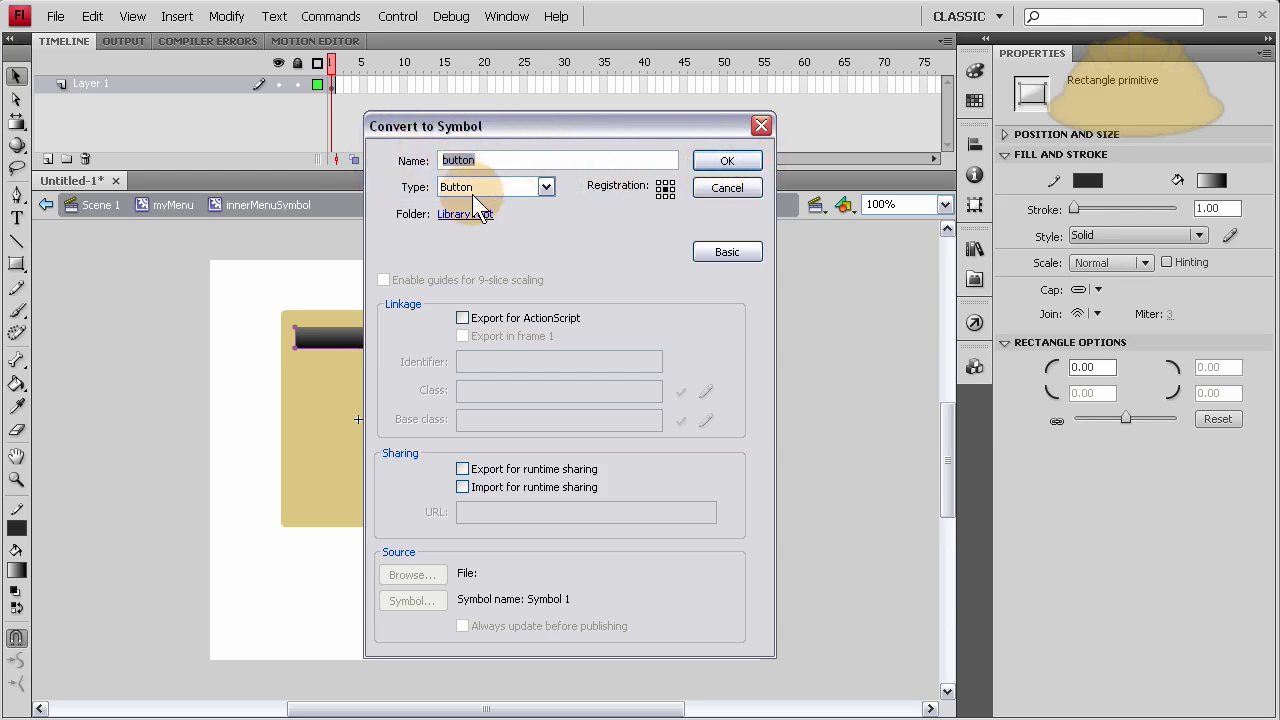
{"action": "left_click", "coordinate": [727, 161]}
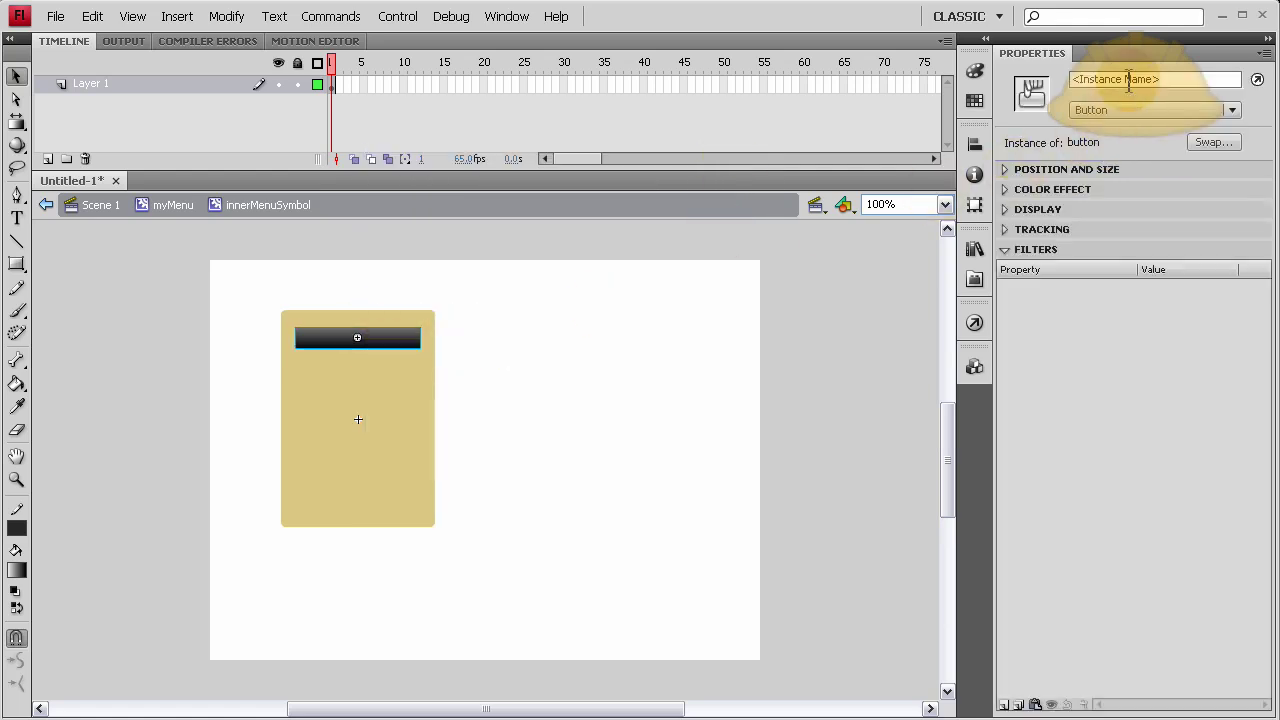
Step: Give the button on the tan panel the instance name btn1_btn
{"action": "left_click", "coordinate": [1129, 82]}
{"action": "type", "text": "btn1_"}
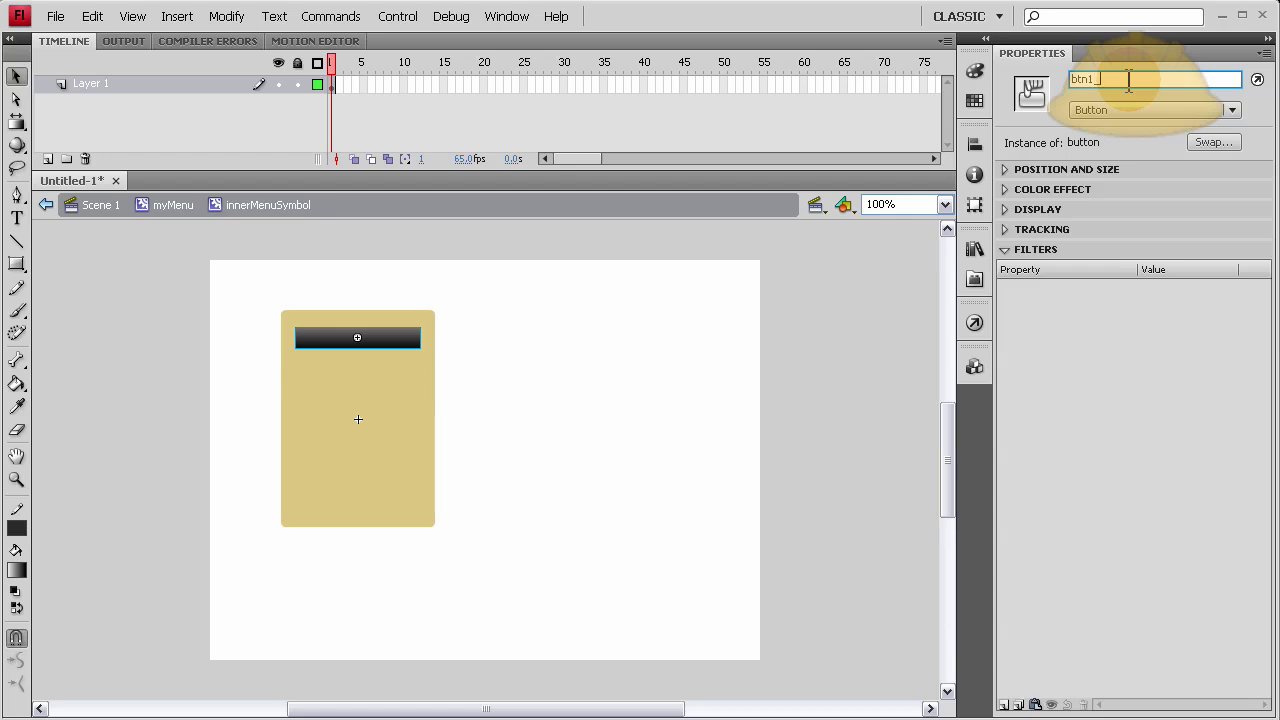
{"action": "type", "text": "btn"}
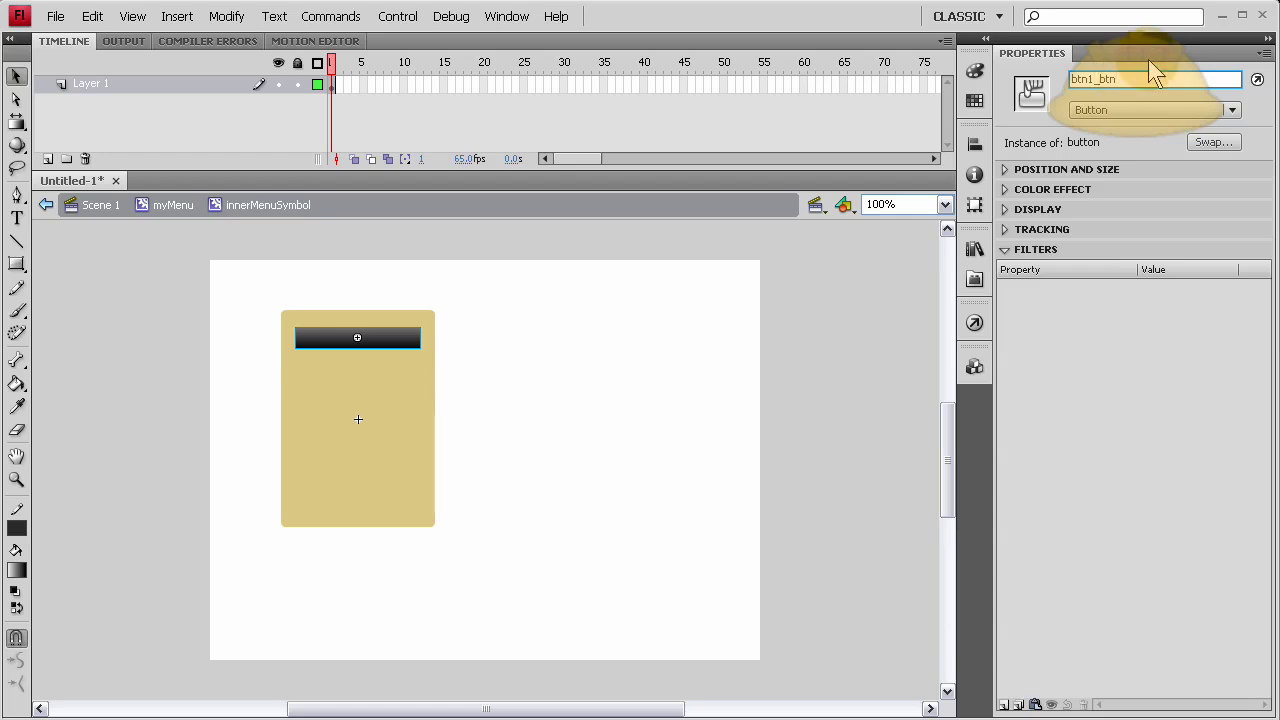
{"action": "left_click", "coordinate": [514, 289]}
Step: Duplicate the button in place and move the copy straight down, leaving a small gap below the original
{"action": "left_click", "coordinate": [337, 337]}
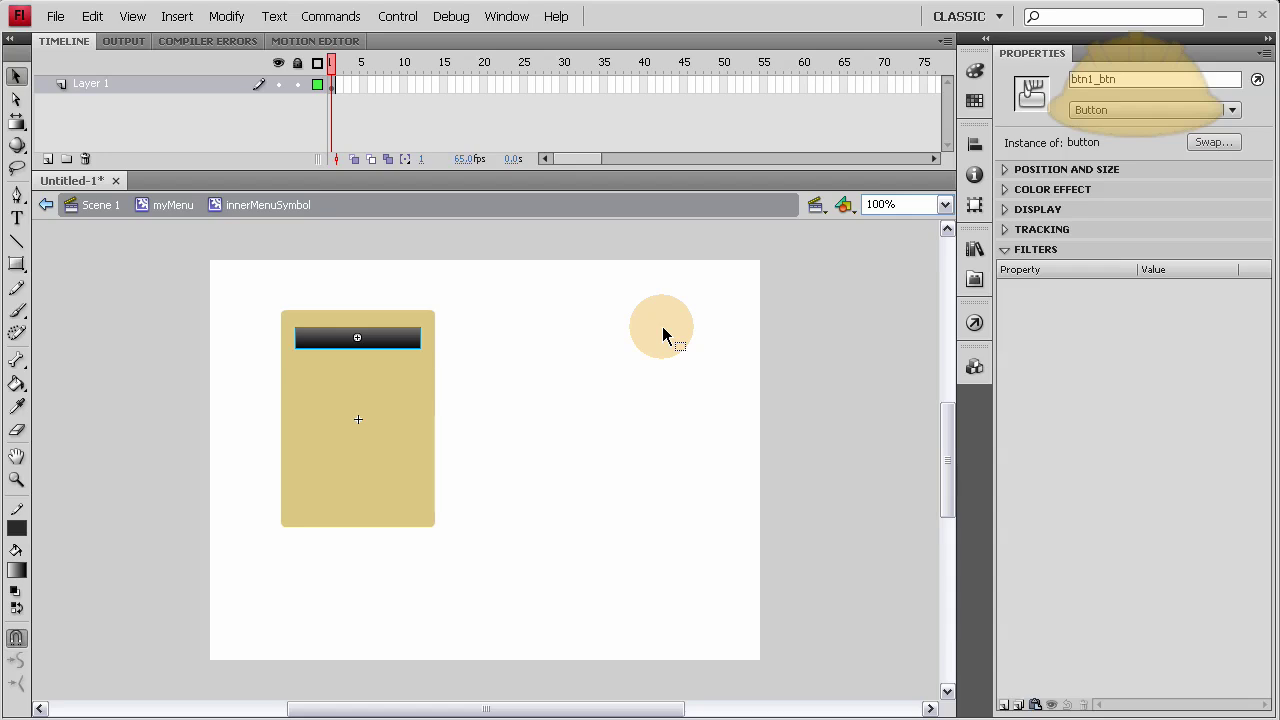
{"action": "key", "text": "Down"}
{"action": "key", "text": "Down"}
{"action": "key", "text": "Down"}
{"action": "key", "text": "Down"}
{"action": "key", "text": "Down"}
{"action": "key", "text": "Down"}
{"action": "key", "text": "Down"}
{"action": "key", "text": "Down"}
{"action": "key", "text": "Down"}
{"action": "key", "text": "Down"}
{"action": "key", "text": "Down"}
{"action": "key", "text": "Down"}
{"action": "key", "text": "Down"}
{"action": "key", "text": "Down"}
{"action": "key", "text": "Down"}
{"action": "key", "text": "Down"}
{"action": "key", "text": "Down"}
{"action": "key", "text": "Down"}
{"action": "key", "text": "Down"}
{"action": "key", "text": "Down"}
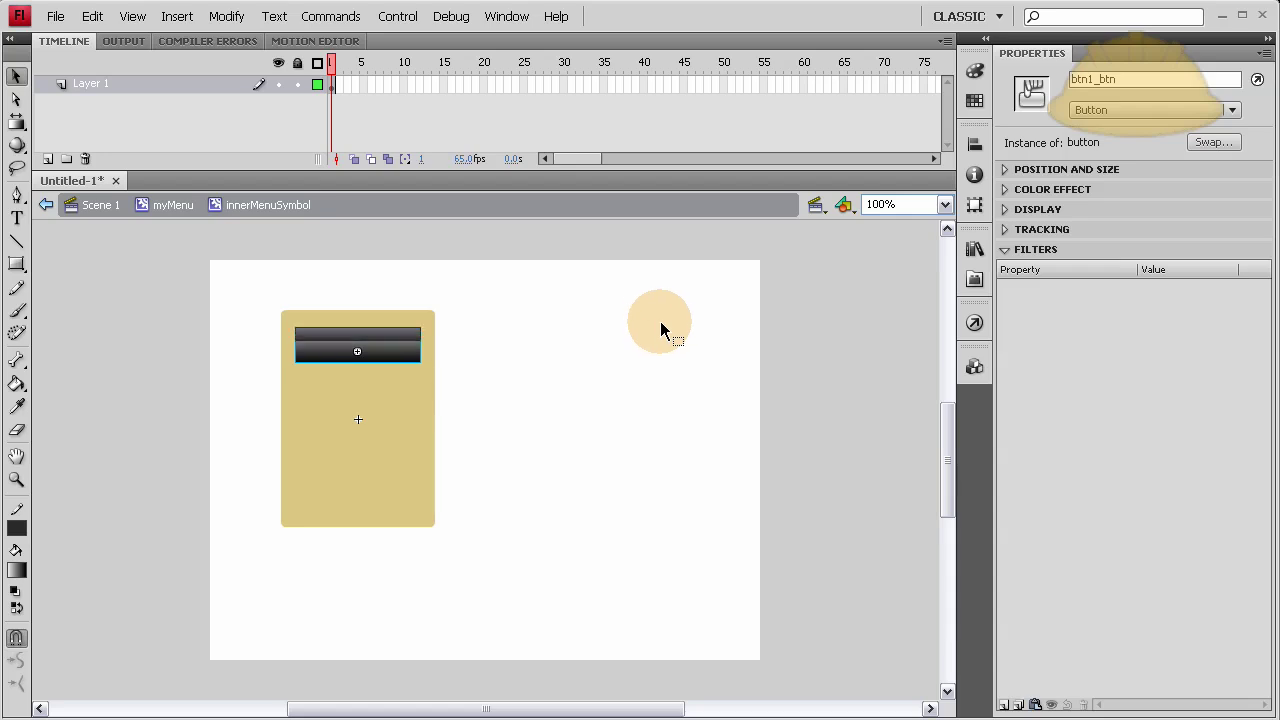
{"action": "key", "text": "Down"}
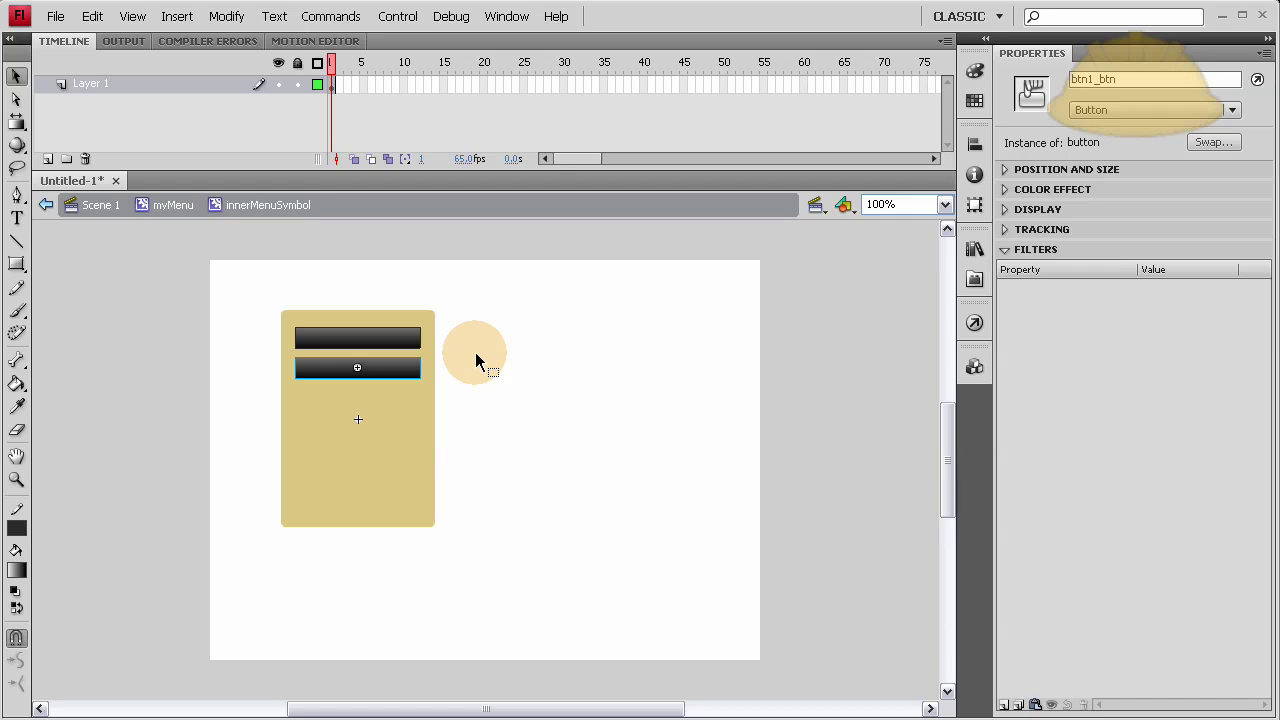
Step: Add a third copy of the button below the second one with the same small gap
{"action": "key", "text": "Down"}
{"action": "key", "text": "Down"}
{"action": "key", "text": "Down"}
{"action": "key", "text": "Down"}
{"action": "key", "text": "Down"}
{"action": "key", "text": "Down"}
{"action": "key", "text": "Down"}
{"action": "key", "text": "Down"}
{"action": "key", "text": "Down"}
{"action": "key", "text": "Down"}
{"action": "key", "text": "Down"}
{"action": "key", "text": "Down"}
{"action": "key", "text": "Down"}
{"action": "key", "text": "Down"}
{"action": "key", "text": "Down"}
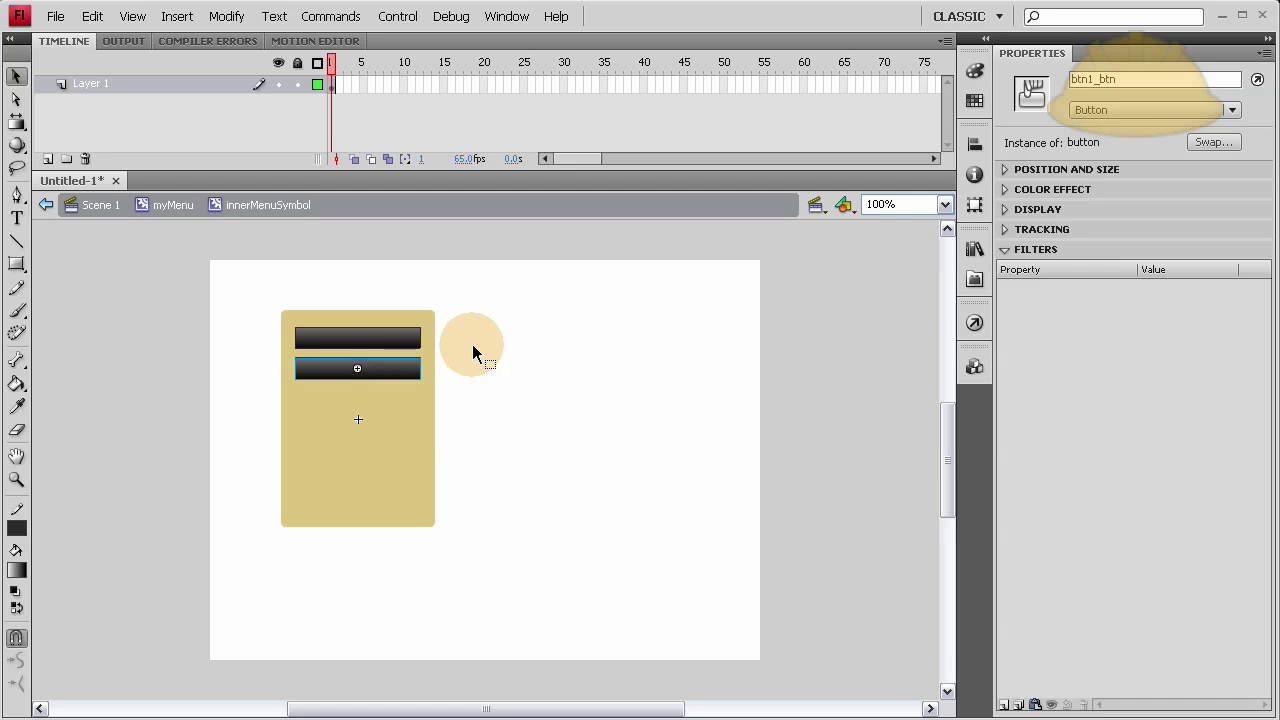
{"action": "key", "text": "Down"}
{"action": "key", "text": "Down"}
{"action": "key", "text": "Down"}
{"action": "key", "text": "Down"}
{"action": "key", "text": "Down"}
{"action": "key", "text": "Down"}
{"action": "key", "text": "Down"}
{"action": "key", "text": "Down"}
{"action": "key", "text": "Down"}
{"action": "key", "text": "Down"}
{"action": "key", "text": "Down"}
{"action": "key", "text": "Down"}
{"action": "key", "text": "Down"}
{"action": "key", "text": "Down"}
{"action": "key", "text": "Down"}
{"action": "key", "text": "Down"}
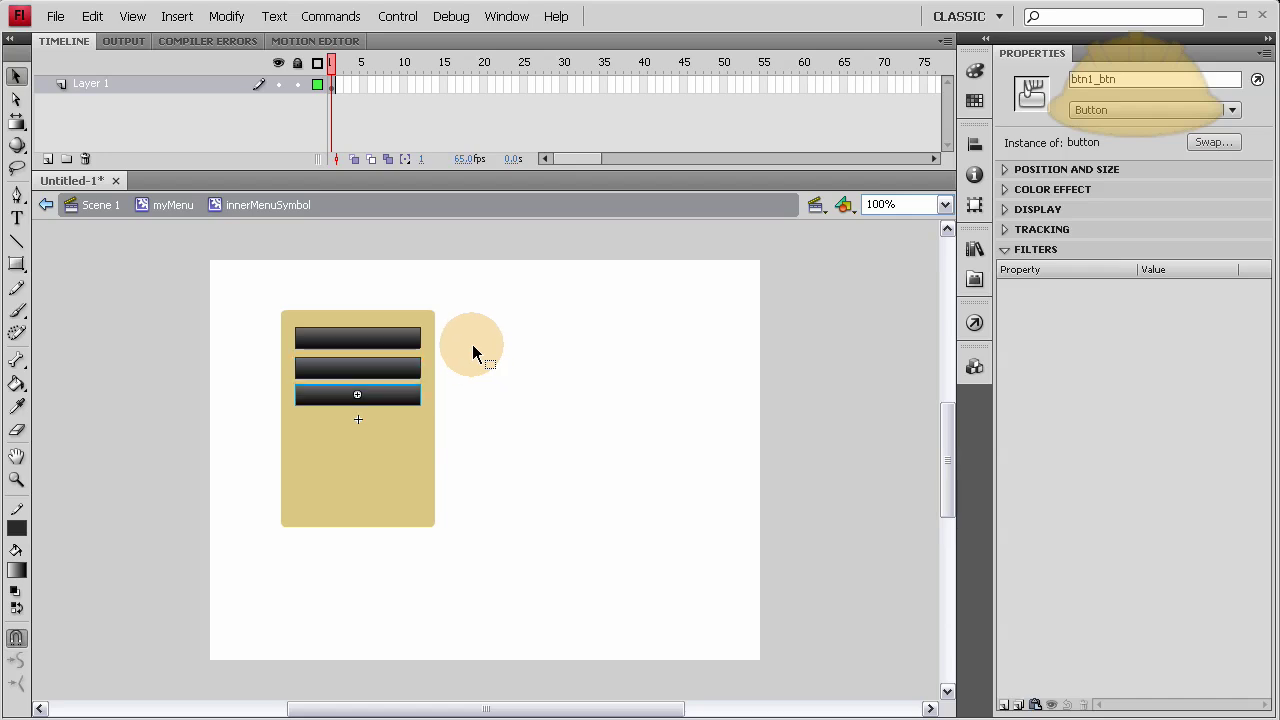
Step: Change the middle button's instance name to btn2_btn
{"action": "left_click", "coordinate": [411, 365]}
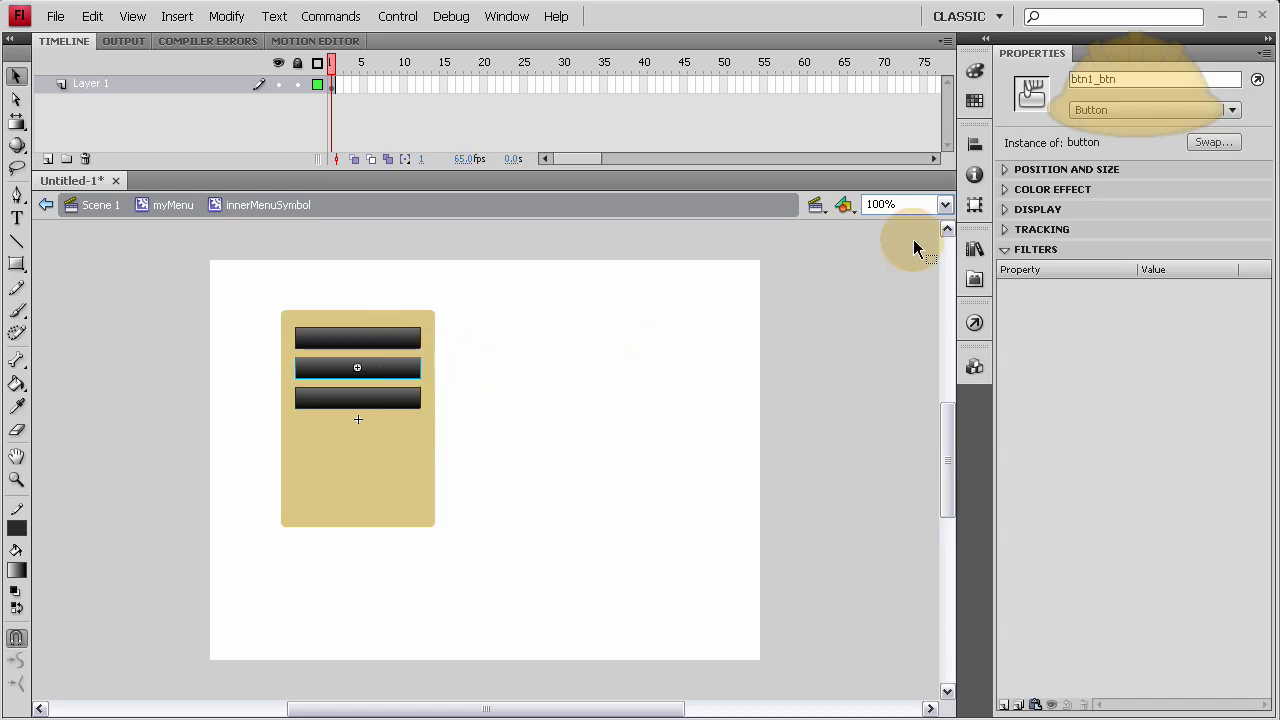
{"action": "left_click", "coordinate": [1093, 79]}
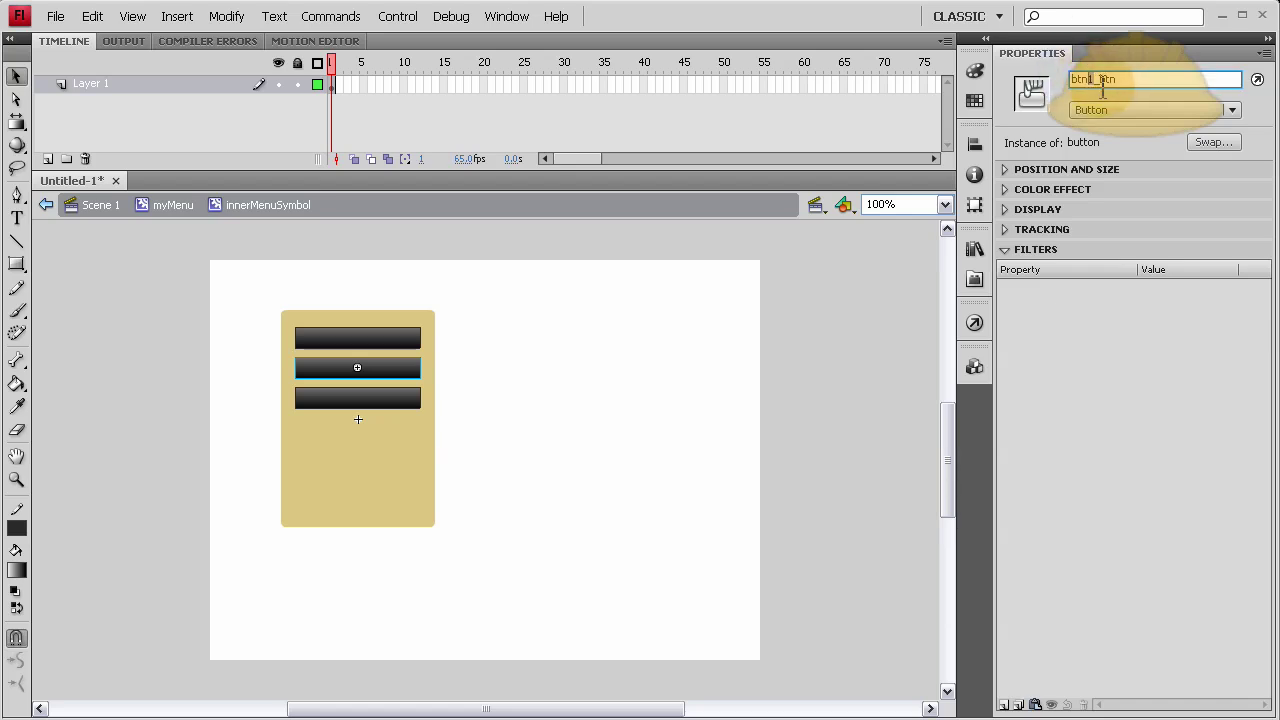
{"action": "key", "text": "BackSpace"}
{"action": "type", "text": "2"}
Step: Change the lowest button's instance name to btn3_btn and check the names of the other buttons
{"action": "left_click", "coordinate": [372, 400]}
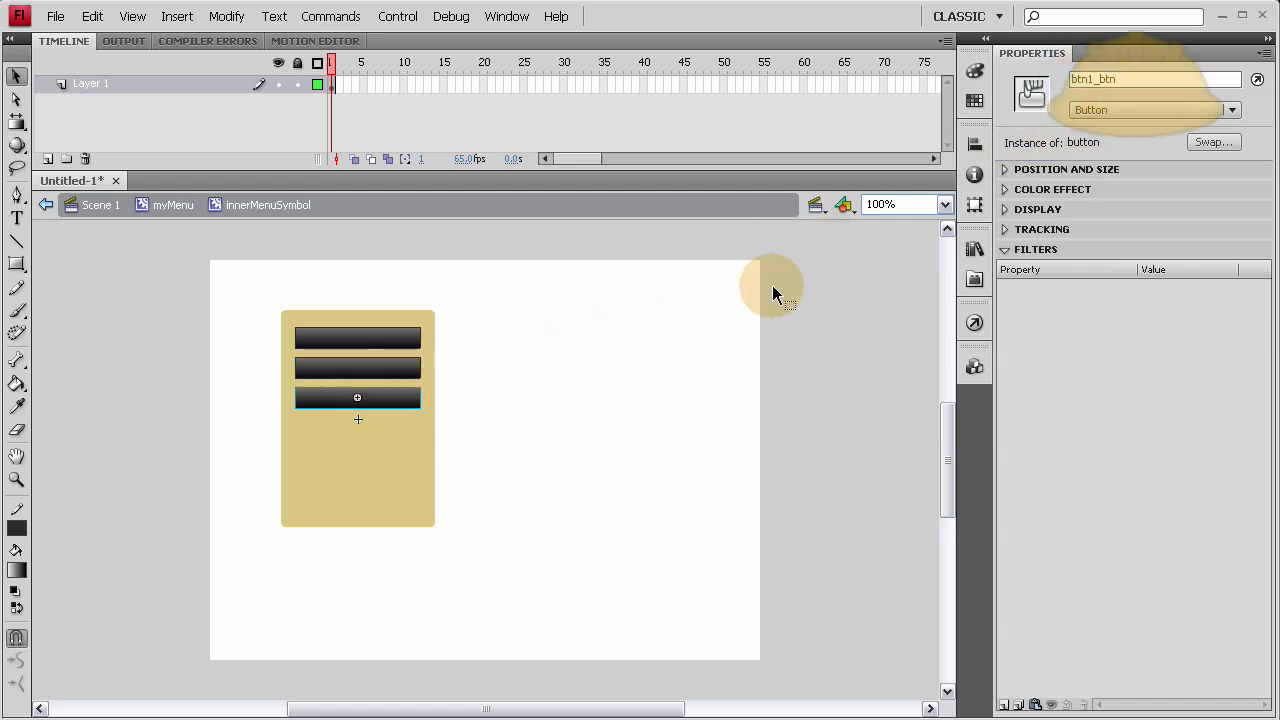
{"action": "left_click", "coordinate": [1089, 80]}
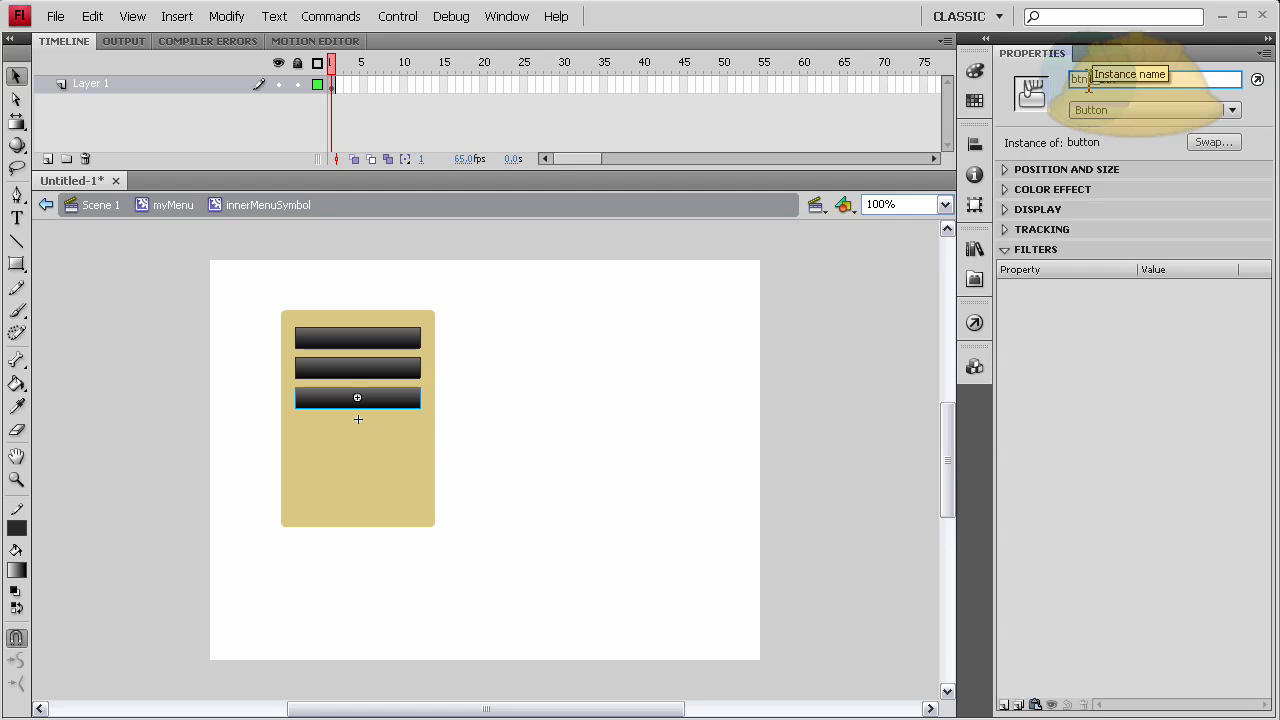
{"action": "key", "text": "BackSpace"}
{"action": "type", "text": "3_btn"}
{"action": "left_click", "coordinate": [614, 340]}
{"action": "left_click", "coordinate": [380, 370]}
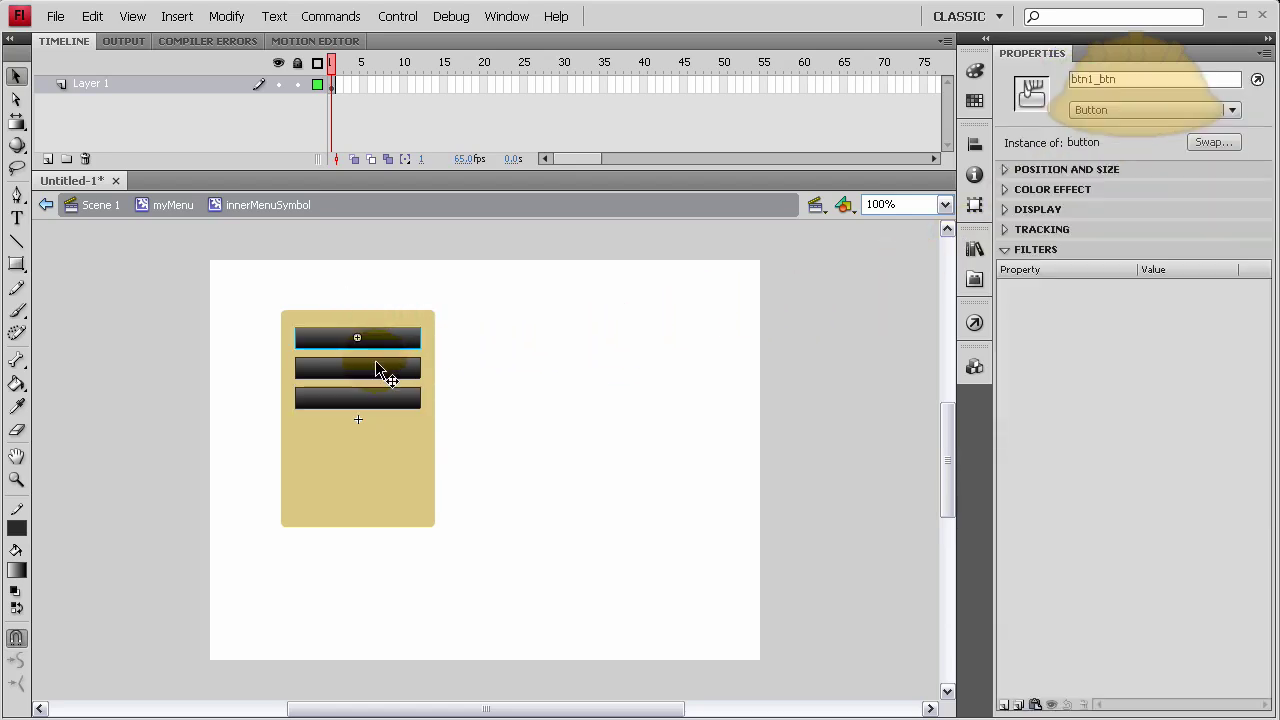
Step: Leave the innerMenuSymbol clip for the myMenu timeline and check that the whole menu selects as one nested clip
{"action": "left_click", "coordinate": [648, 340]}
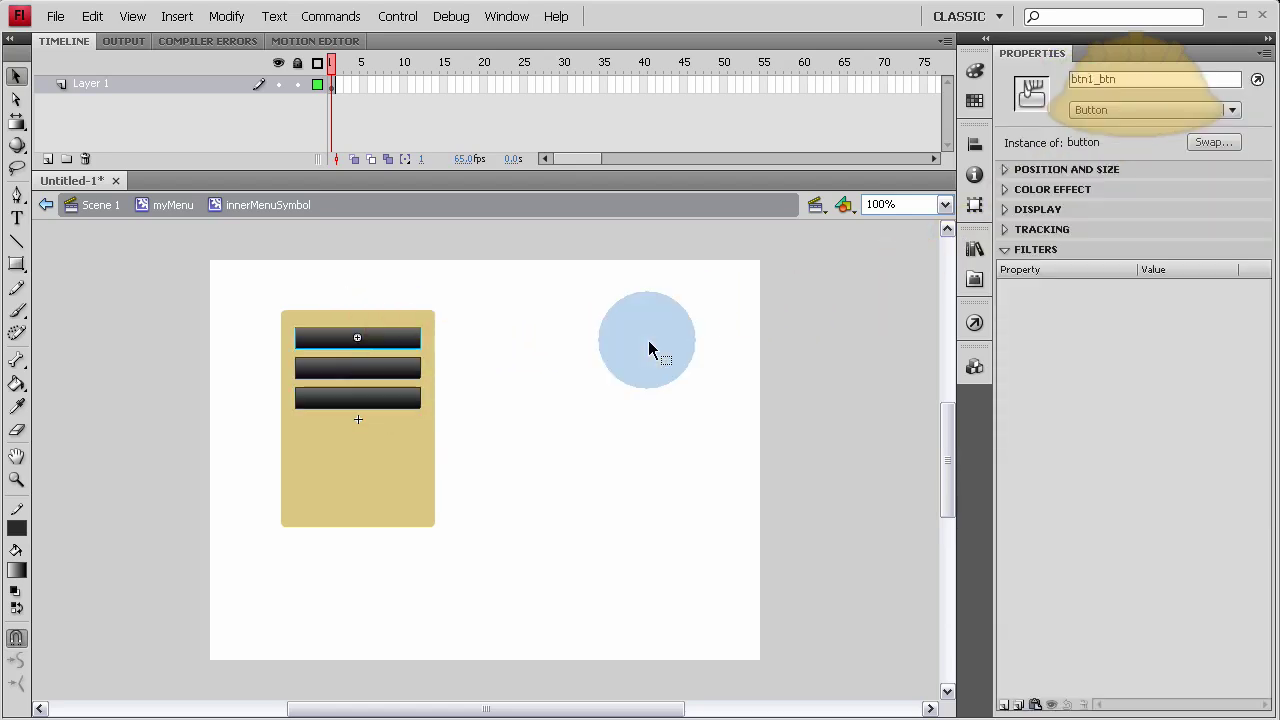
{"action": "left_click", "coordinate": [414, 337]}
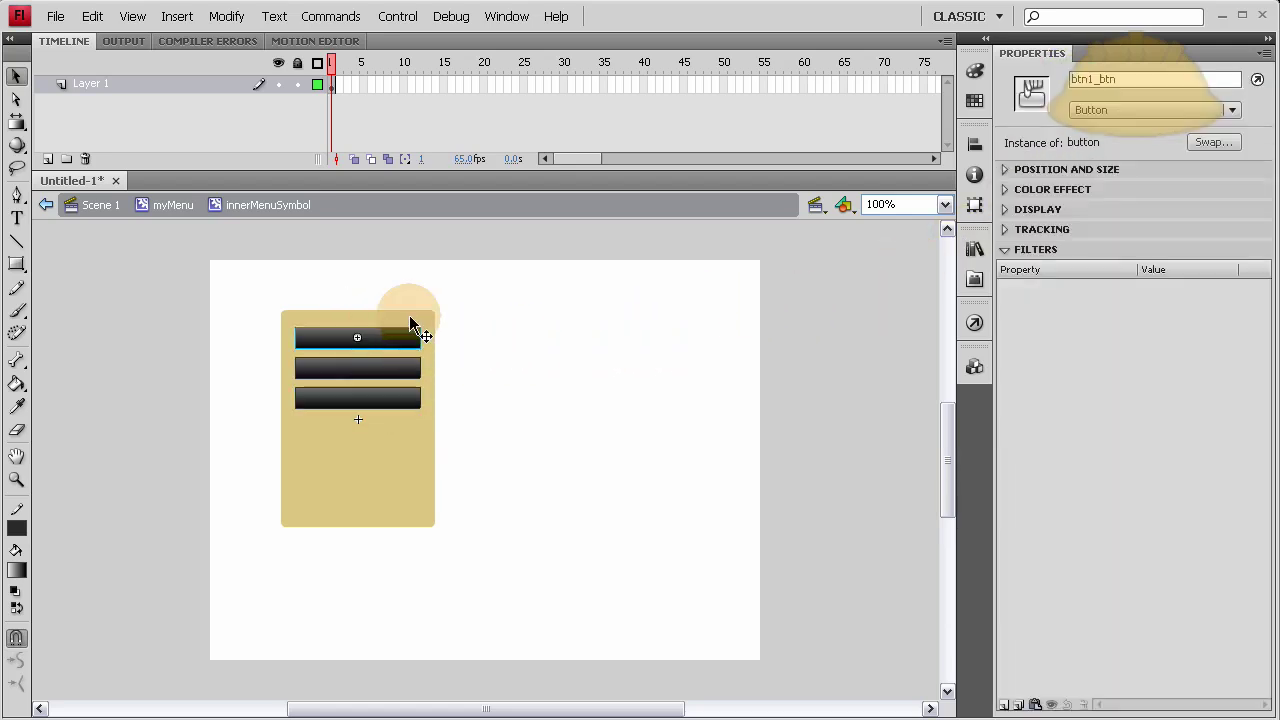
{"action": "left_click", "coordinate": [567, 398]}
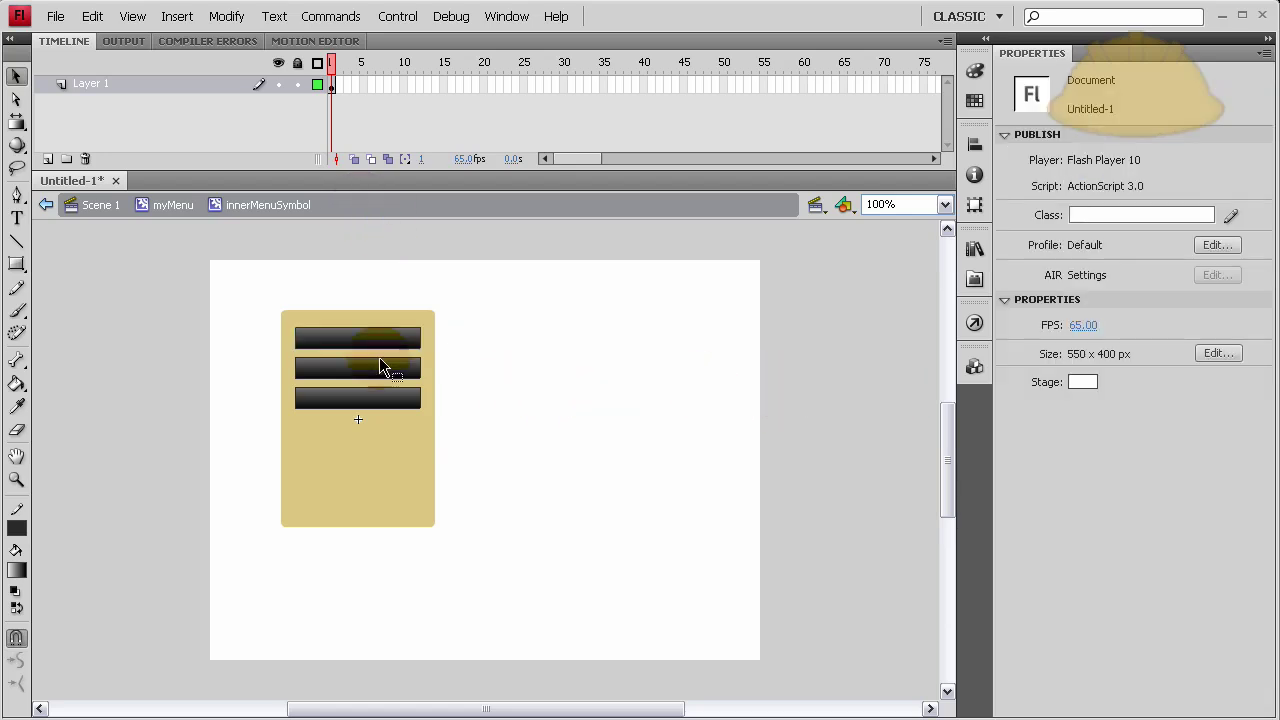
{"action": "left_click", "coordinate": [173, 206]}
{"action": "left_click", "coordinate": [239, 343]}
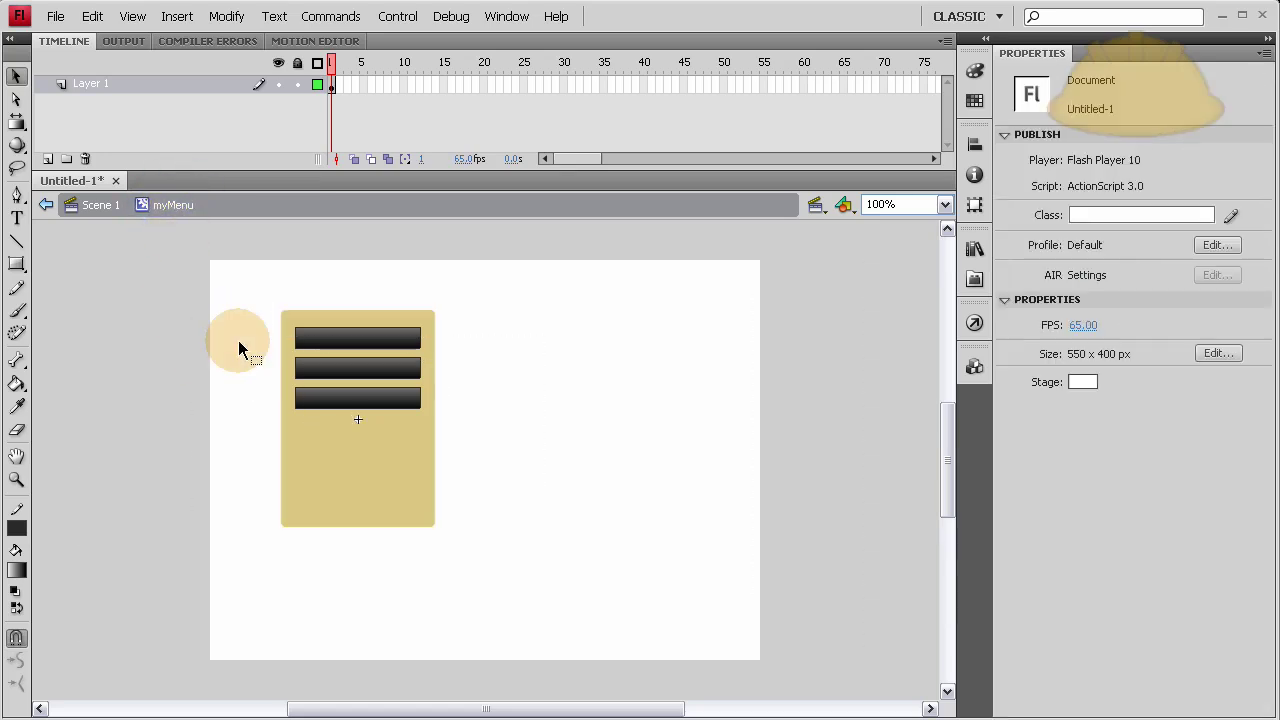
{"action": "left_click", "coordinate": [379, 338]}
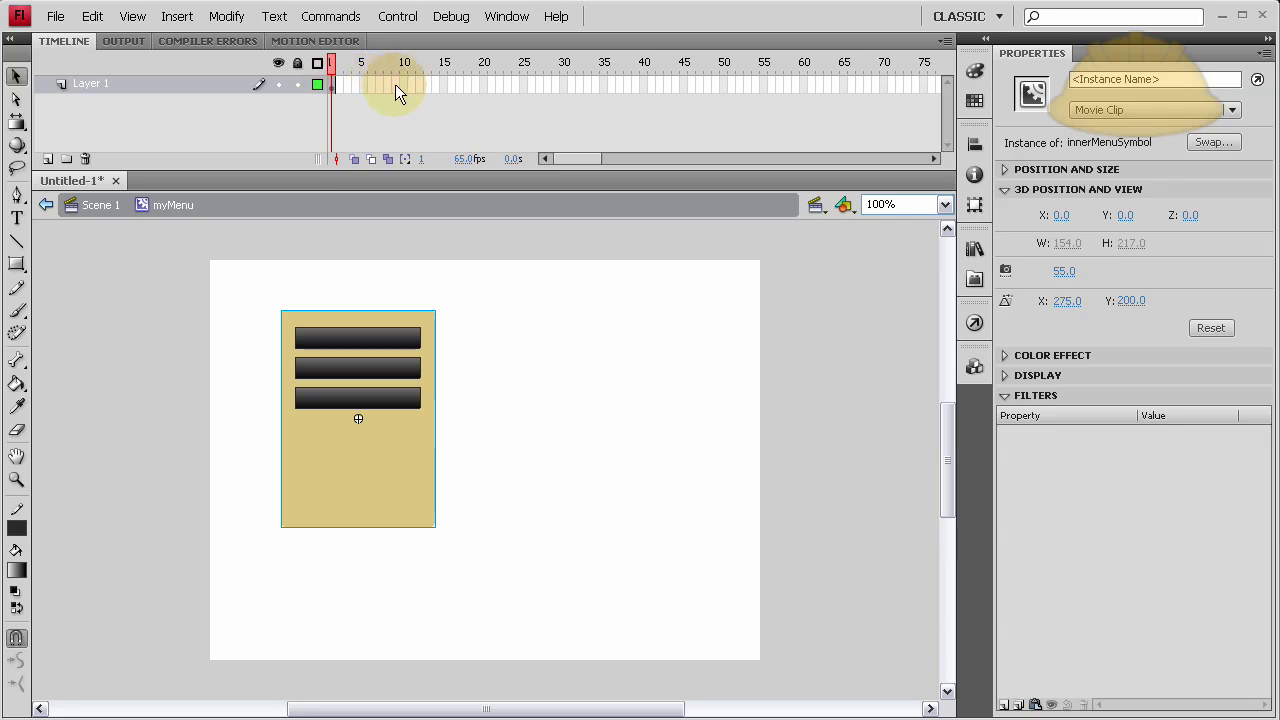
{"action": "left_click", "coordinate": [640, 368]}
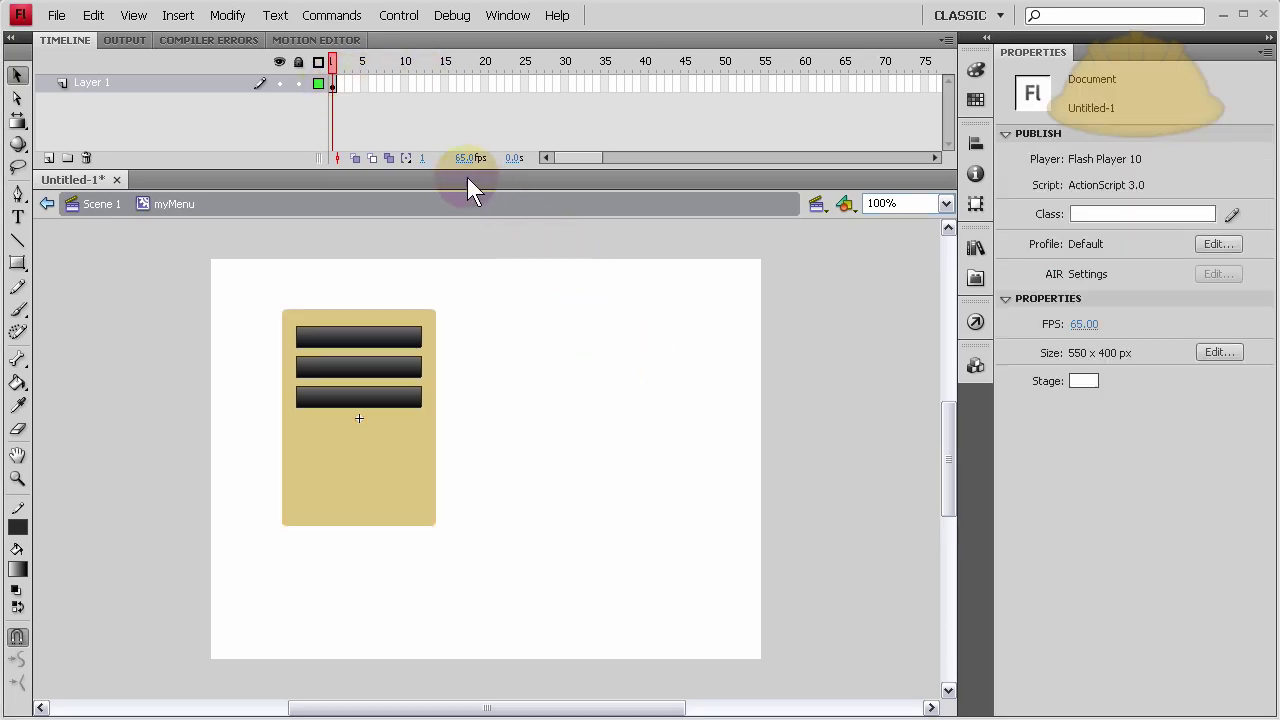
Step: Add two new layers above Layer 1 in myMenu and name the uppermost one AS3
{"action": "left_click", "coordinate": [49, 159]}
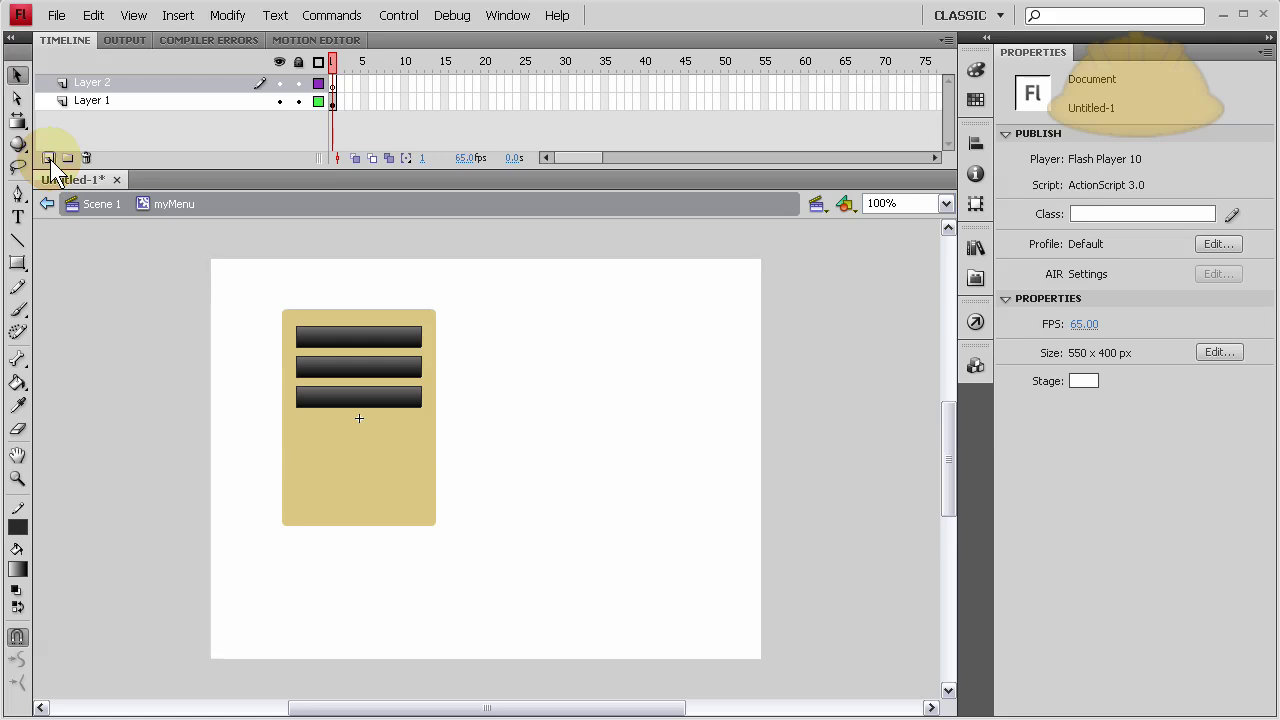
{"action": "left_click", "coordinate": [50, 159]}
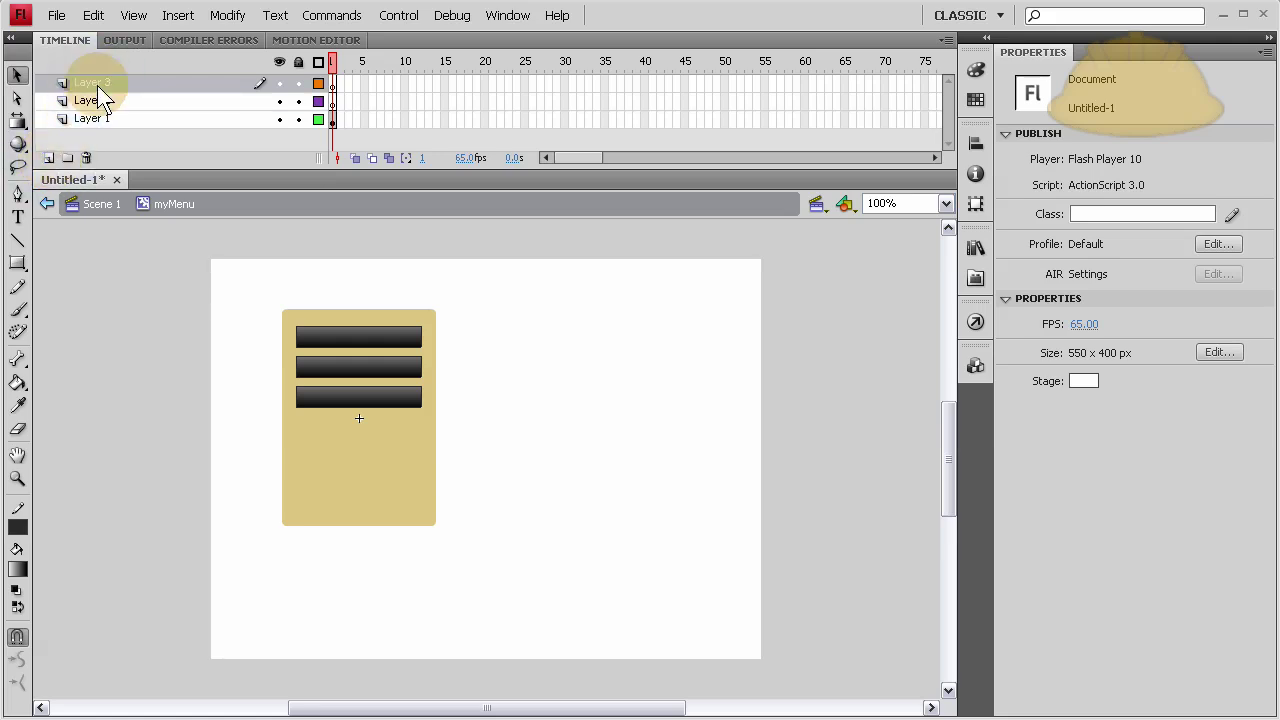
{"action": "double_click", "coordinate": [97, 85]}
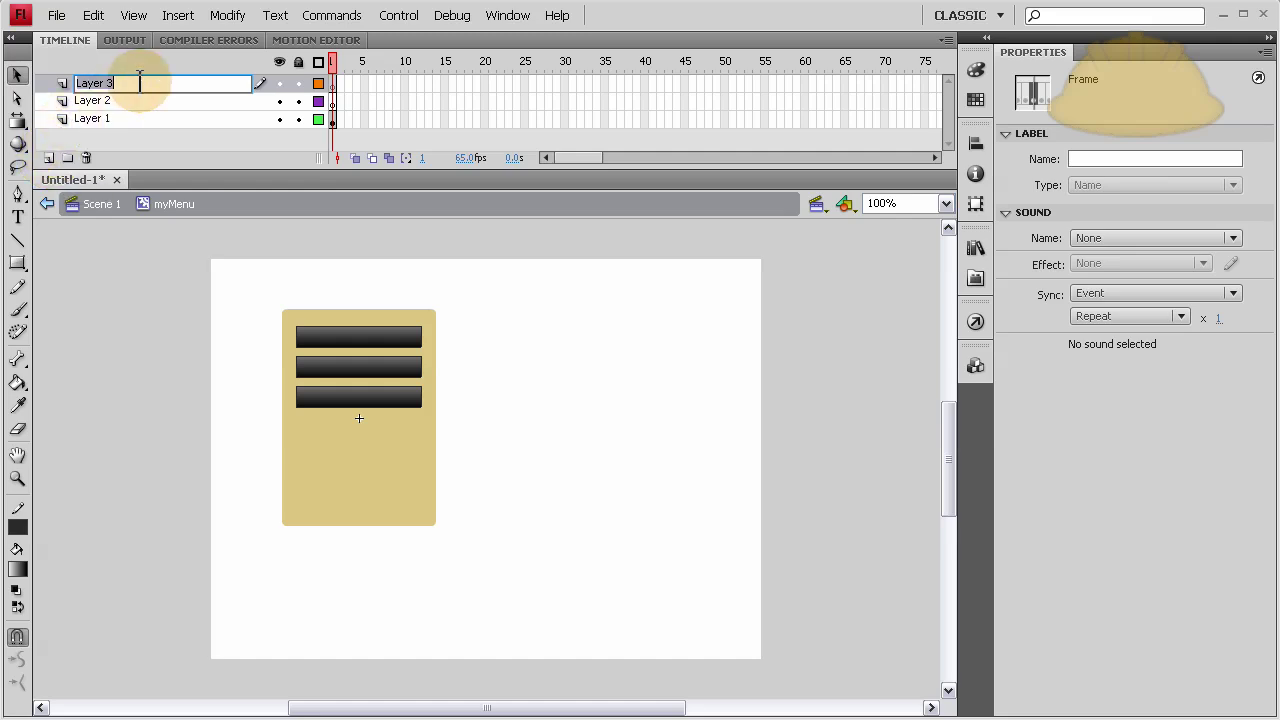
{"action": "type", "text": "aS3"}
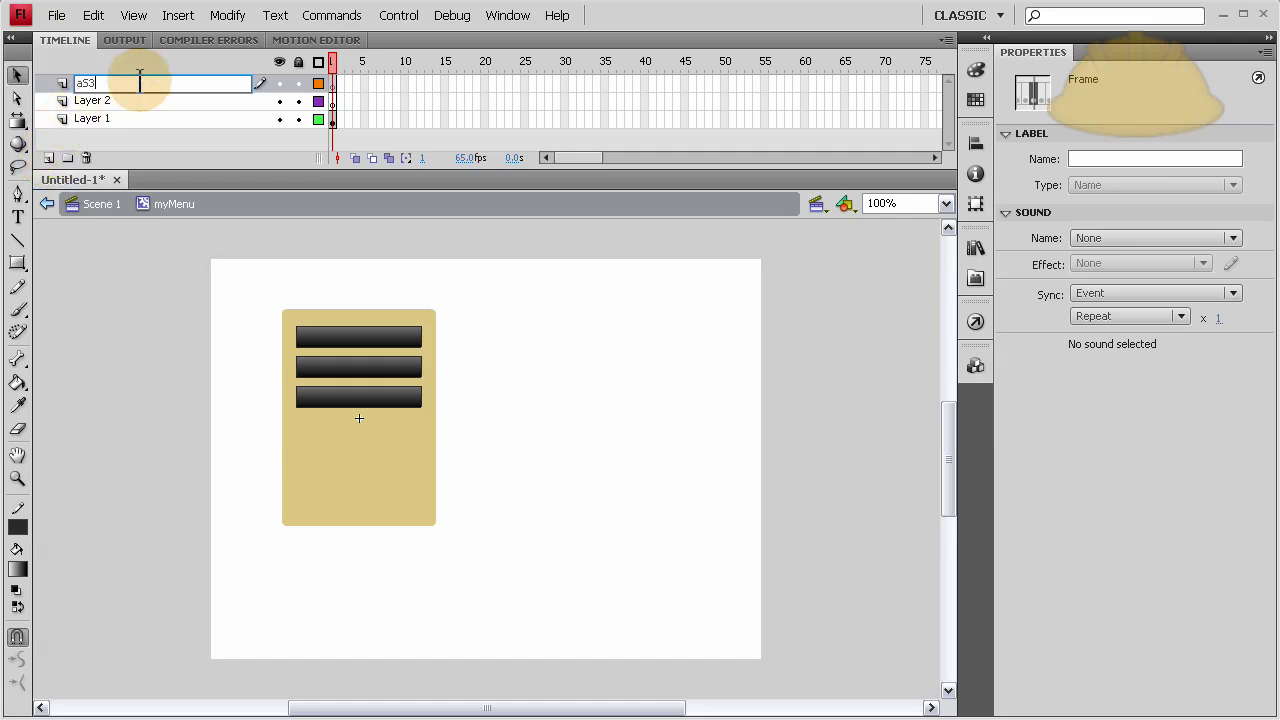
{"action": "left_click", "coordinate": [75, 83]}
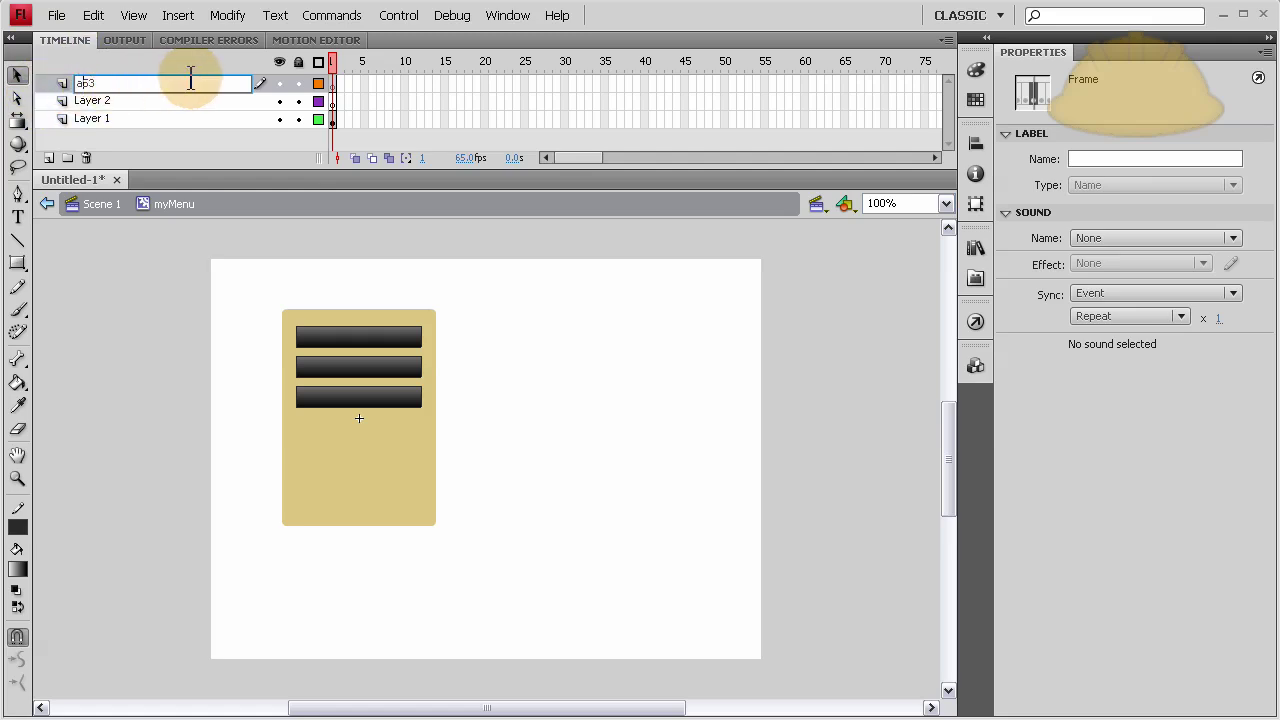
{"action": "key", "text": "Delete"}
{"action": "type", "text": "AS3"}
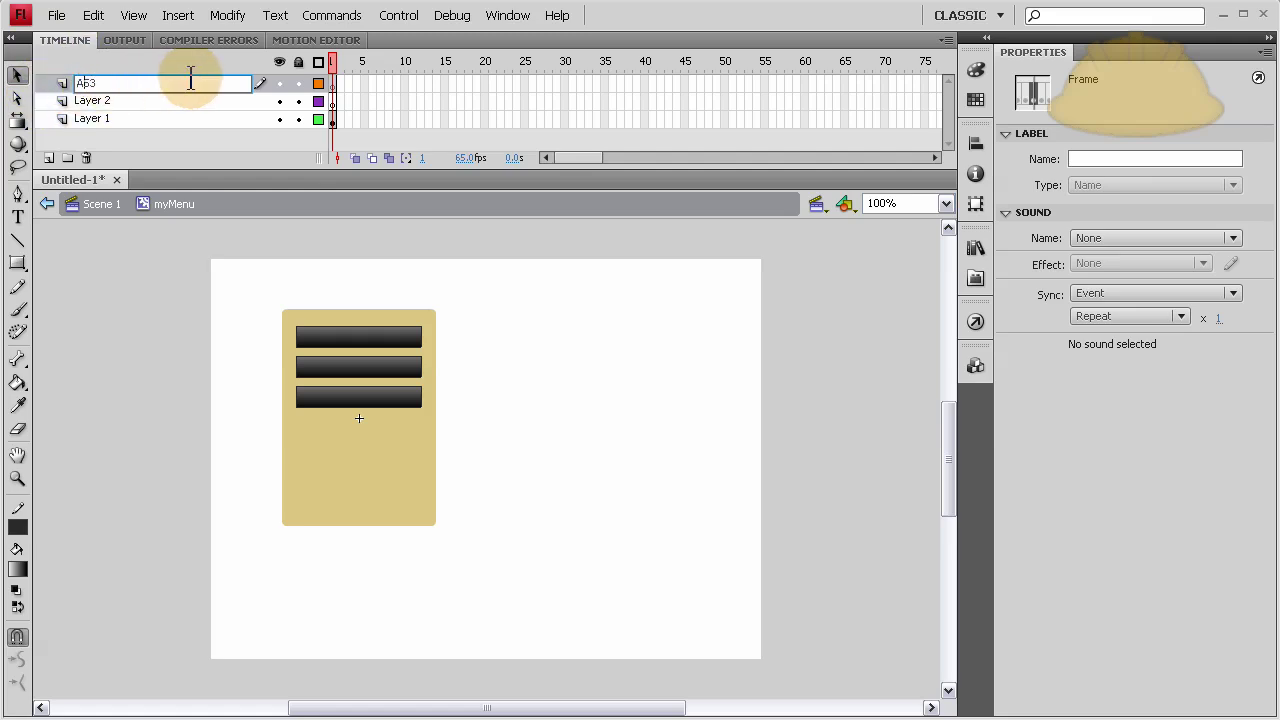
Step: Rename Layer 2 as labels
{"action": "double_click", "coordinate": [101, 100]}
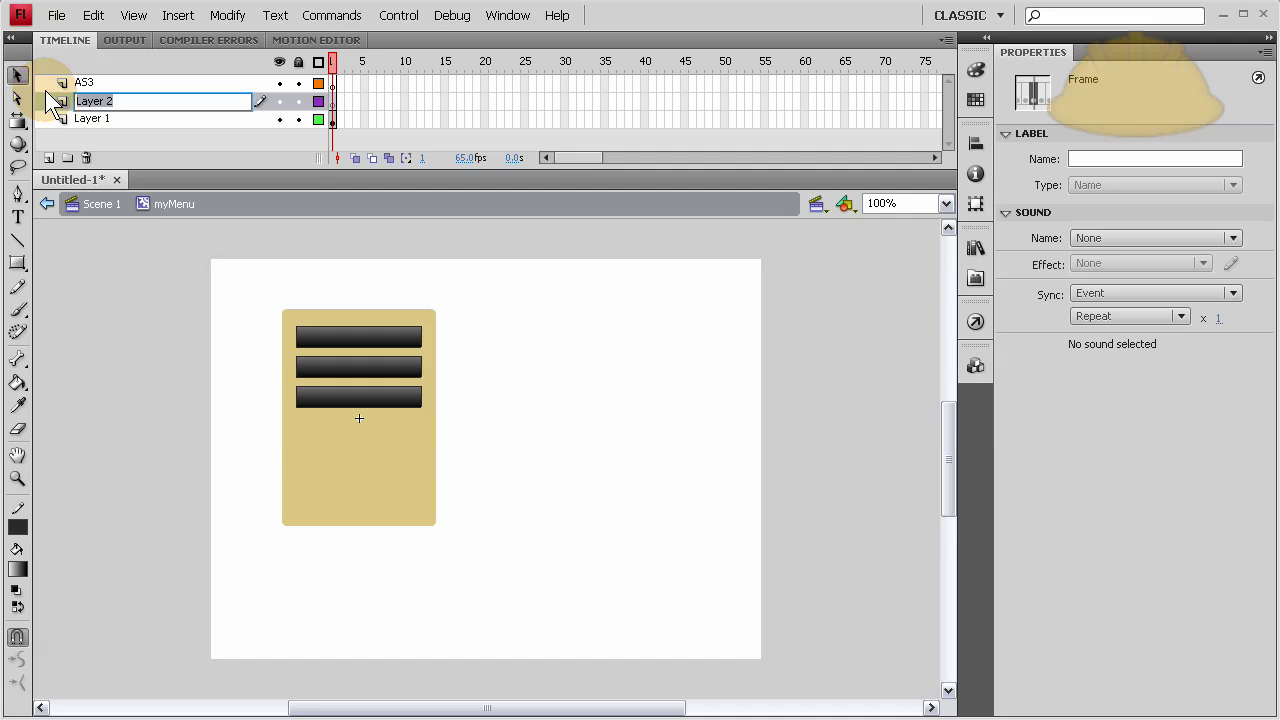
{"action": "type", "text": "labels"}
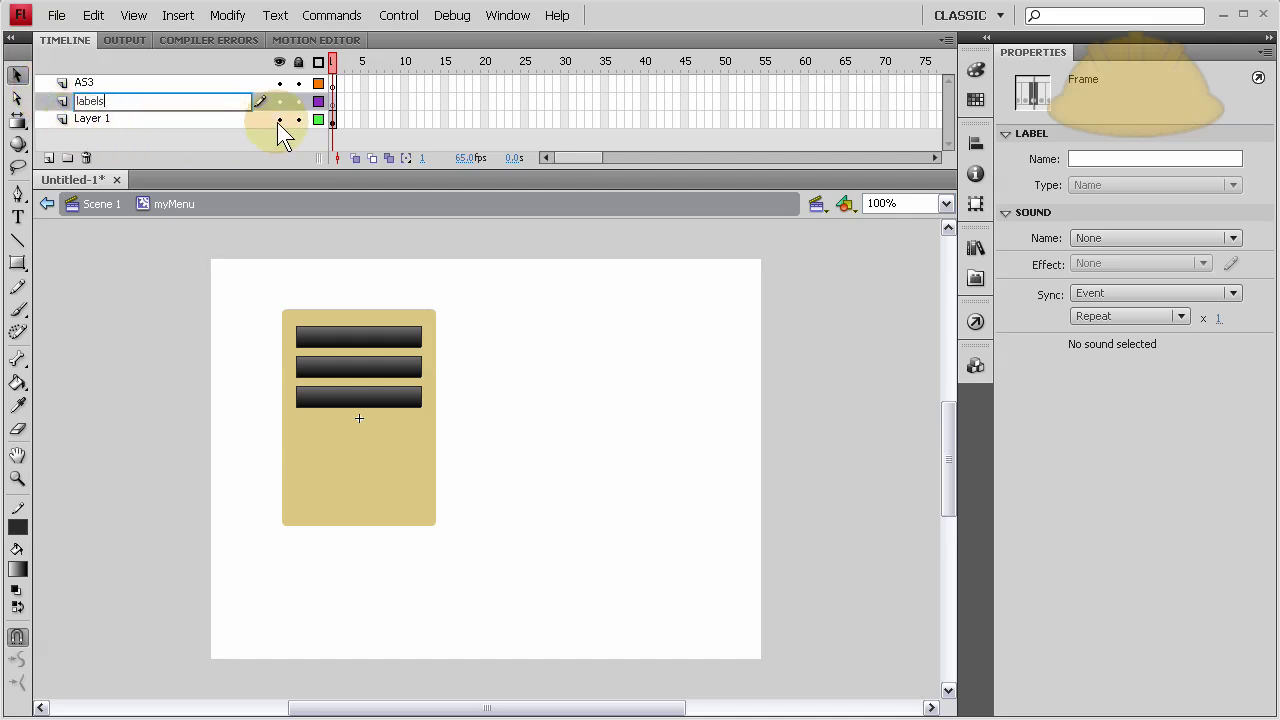
{"action": "key", "text": "Return"}
{"action": "key", "text": "F9"}
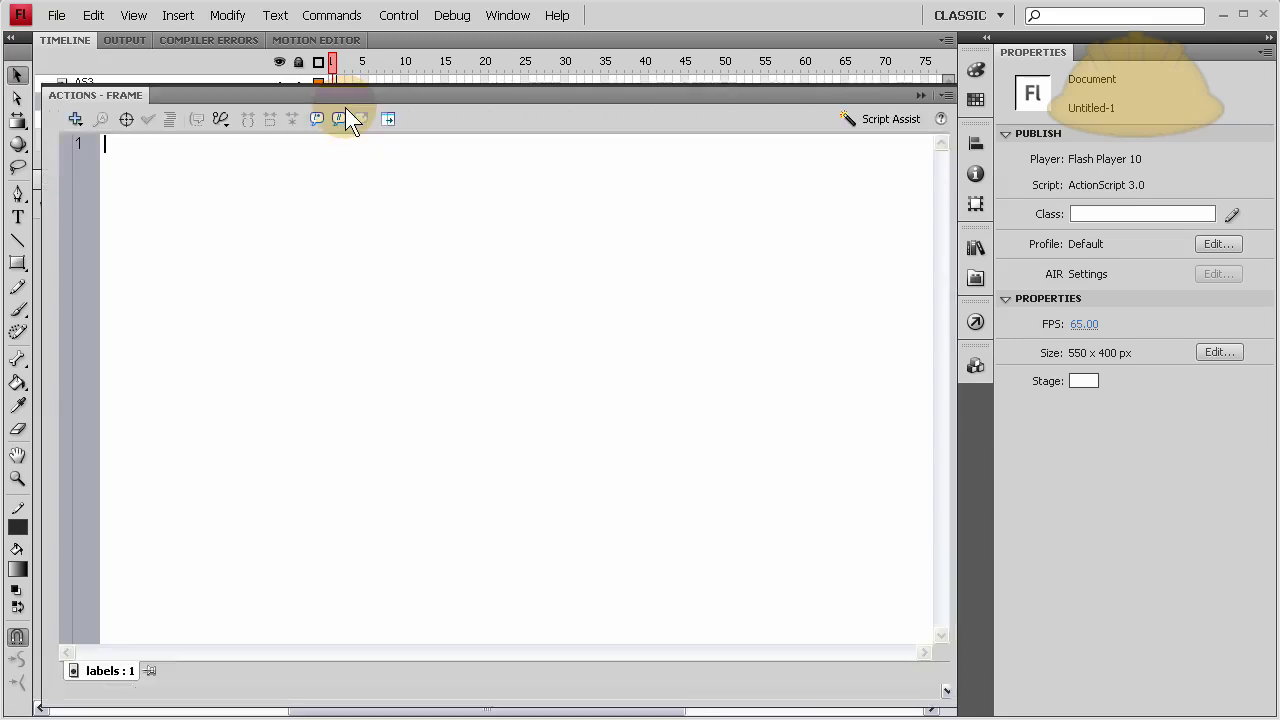
{"action": "key", "text": "F9"}
Step: Give a blank keyframe at frame 2 of the labels layer the label tilt and add another blank keyframe at frame 12
{"action": "left_click", "coordinate": [341, 102]}
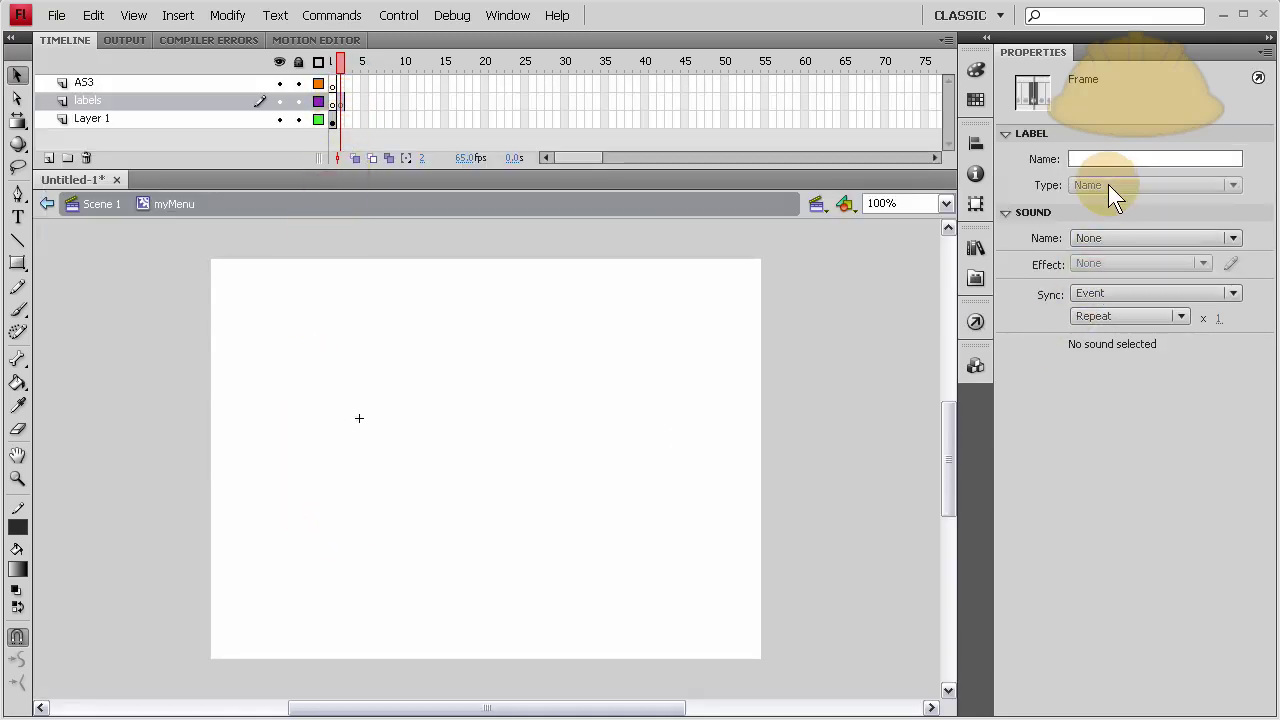
{"action": "left_click", "coordinate": [1117, 158]}
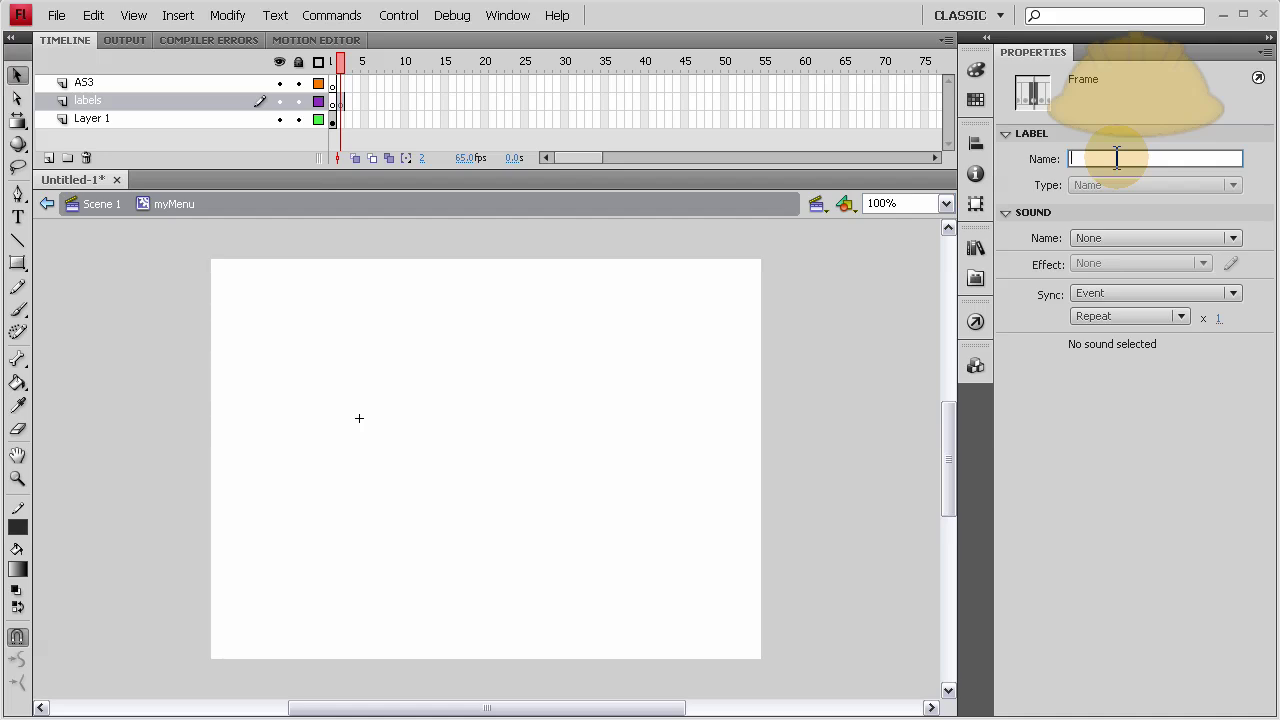
{"action": "type", "text": "tilt"}
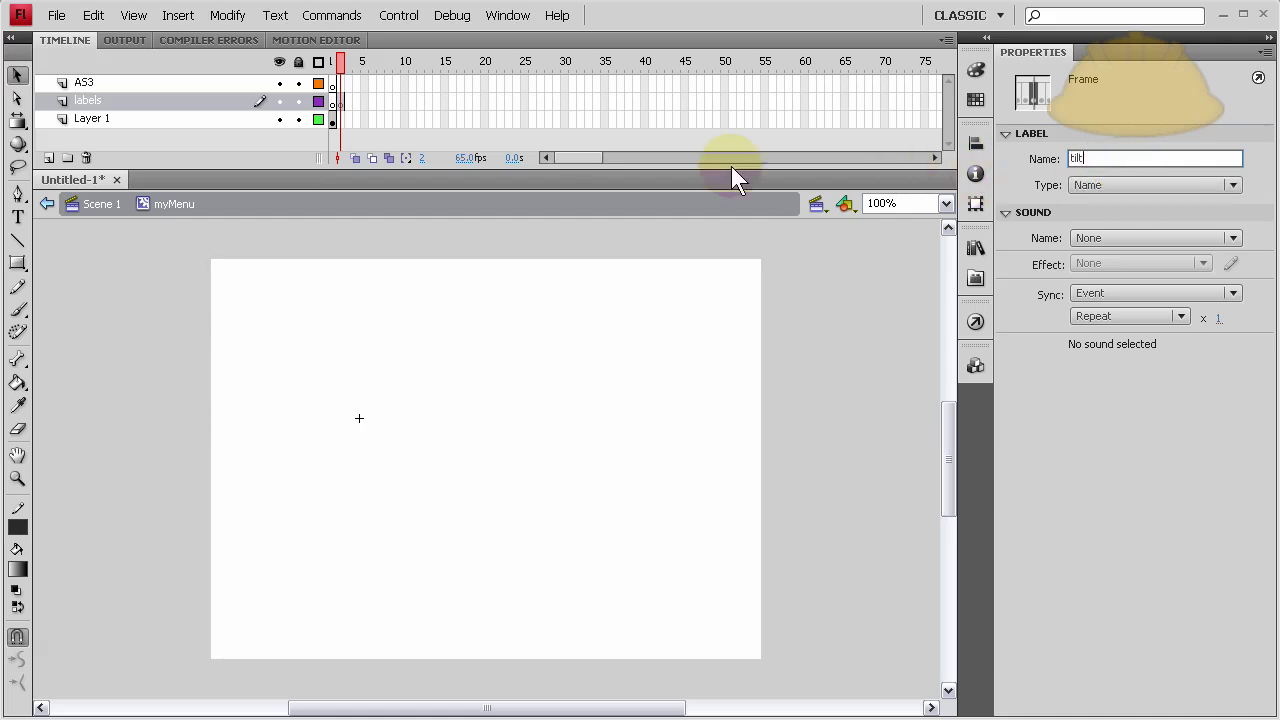
{"action": "left_click", "coordinate": [342, 103]}
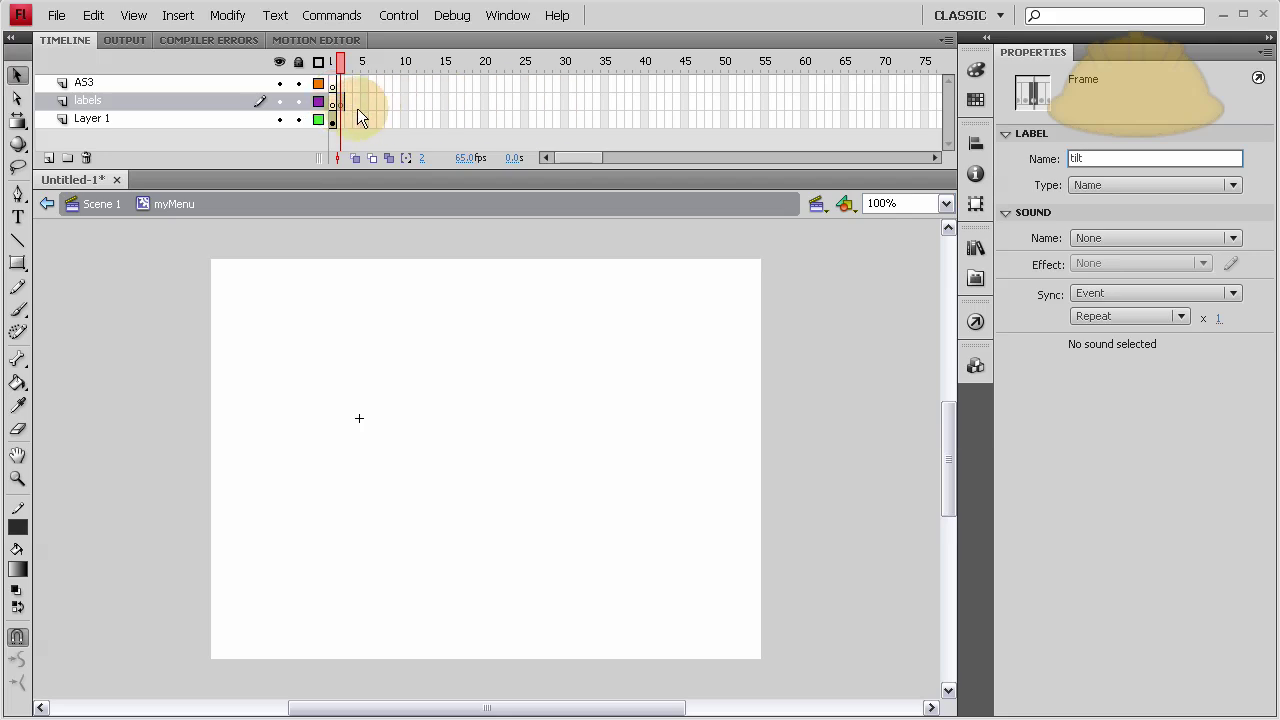
{"action": "left_click", "coordinate": [420, 101]}
{"action": "key", "text": "F5"}
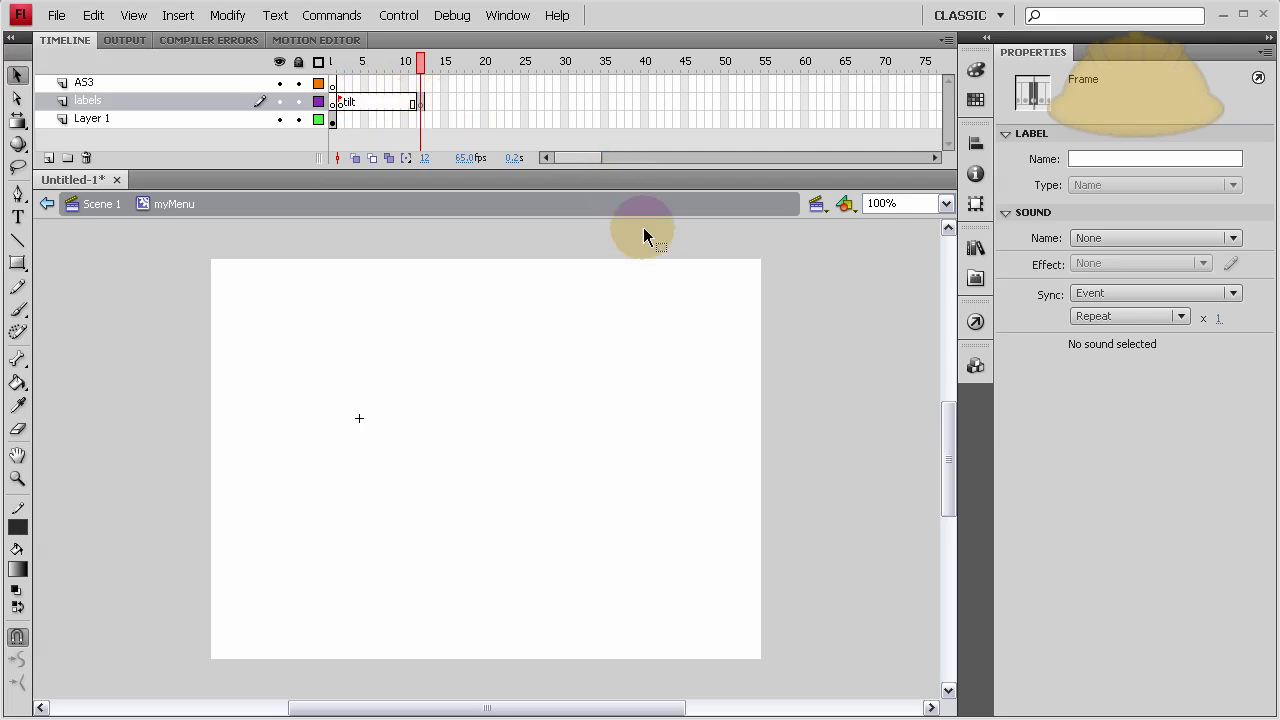
Step: Set the document's frame rate to 30 fps
{"action": "left_click", "coordinate": [804, 300]}
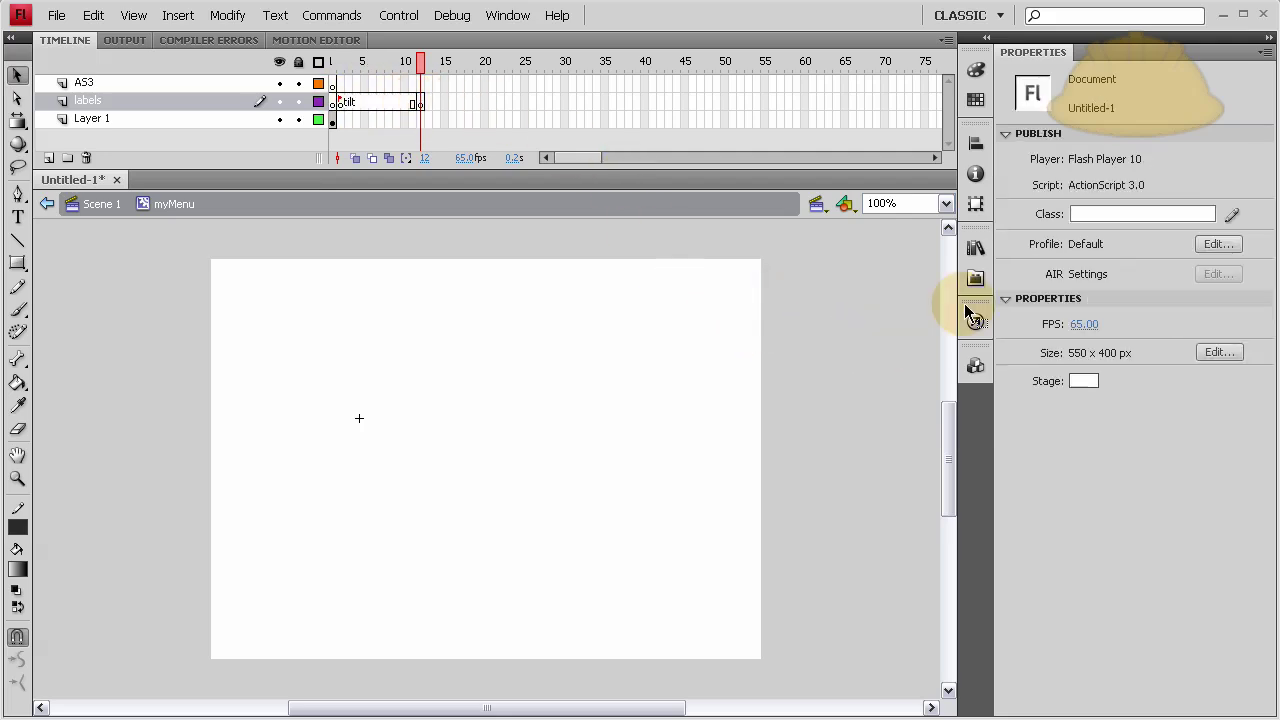
{"action": "left_click", "coordinate": [1085, 325]}
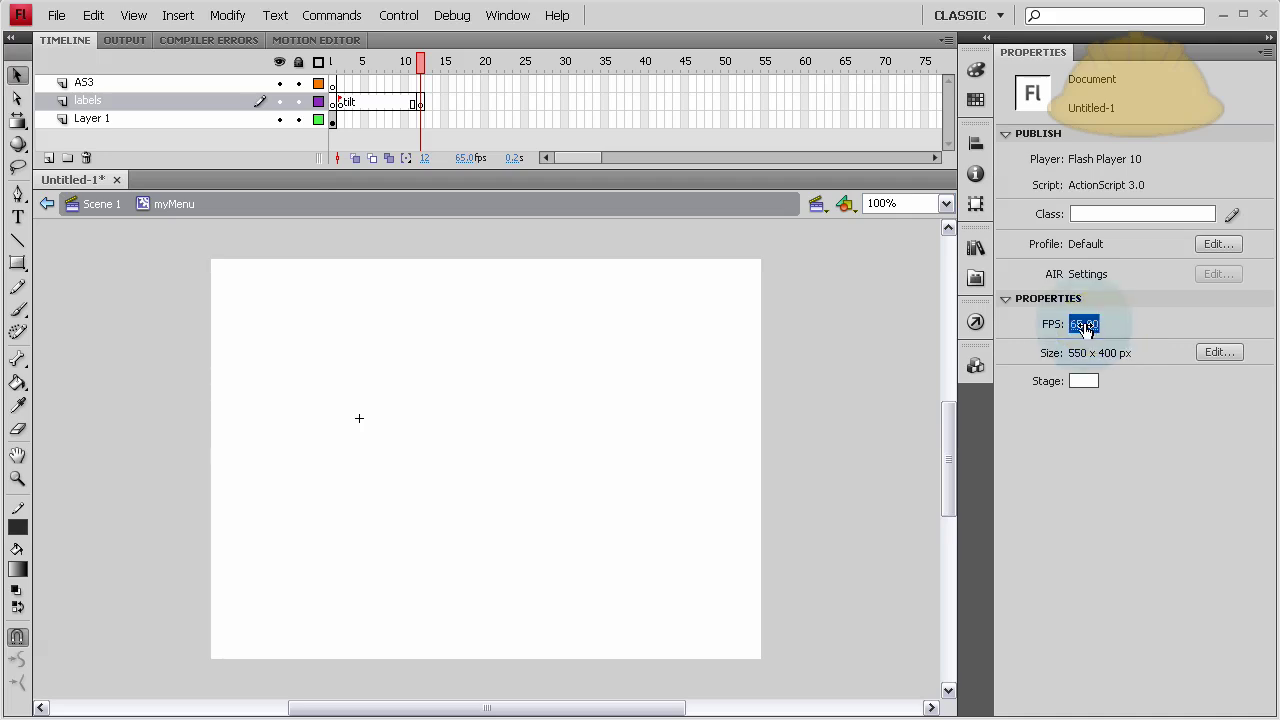
{"action": "type", "text": "30"}
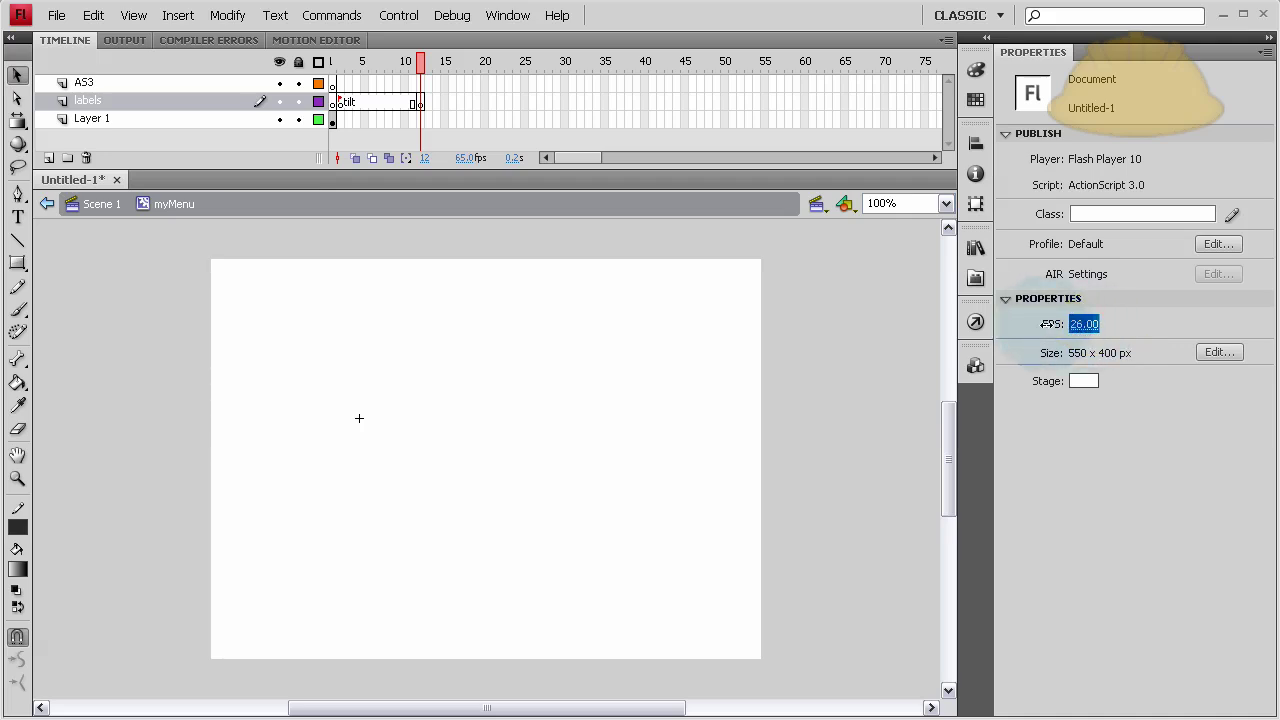
{"action": "key", "text": "Return"}
{"action": "left_click", "coordinate": [830, 305]}
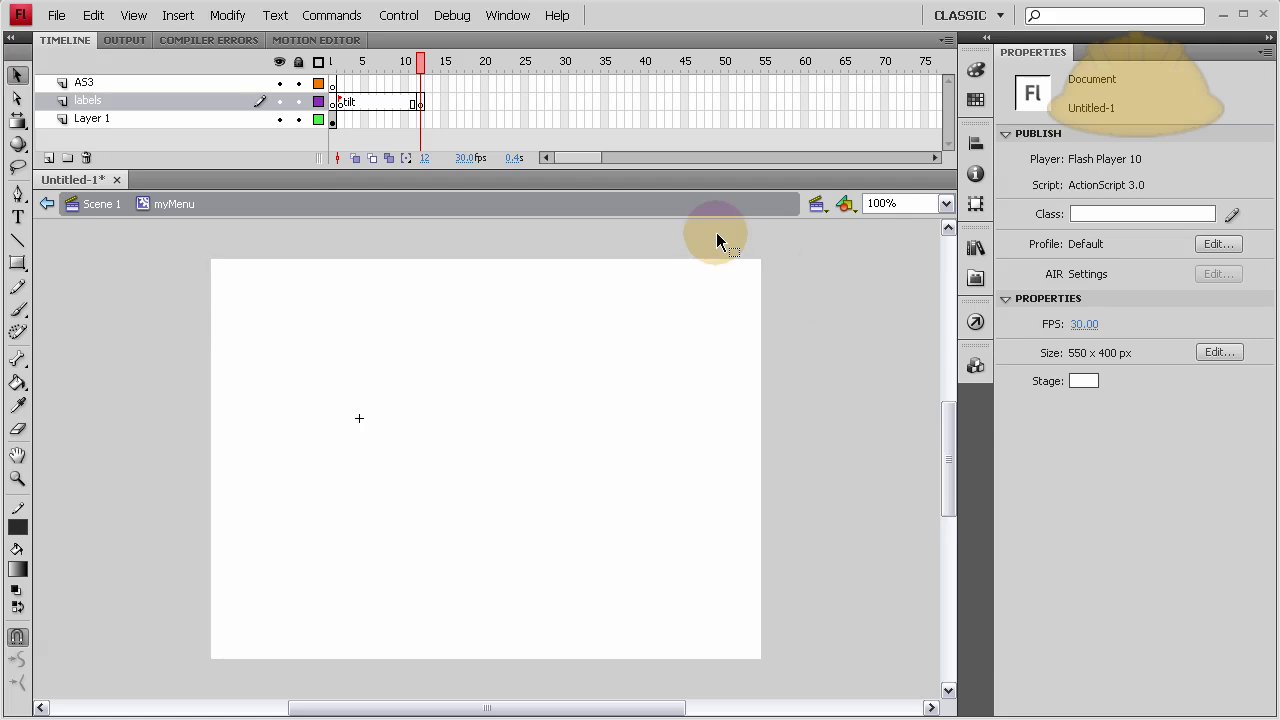
Step: Label the keyframe at frame 12 of the labels layer normal and extend that layer to frame 20
{"action": "left_click", "coordinate": [421, 101]}
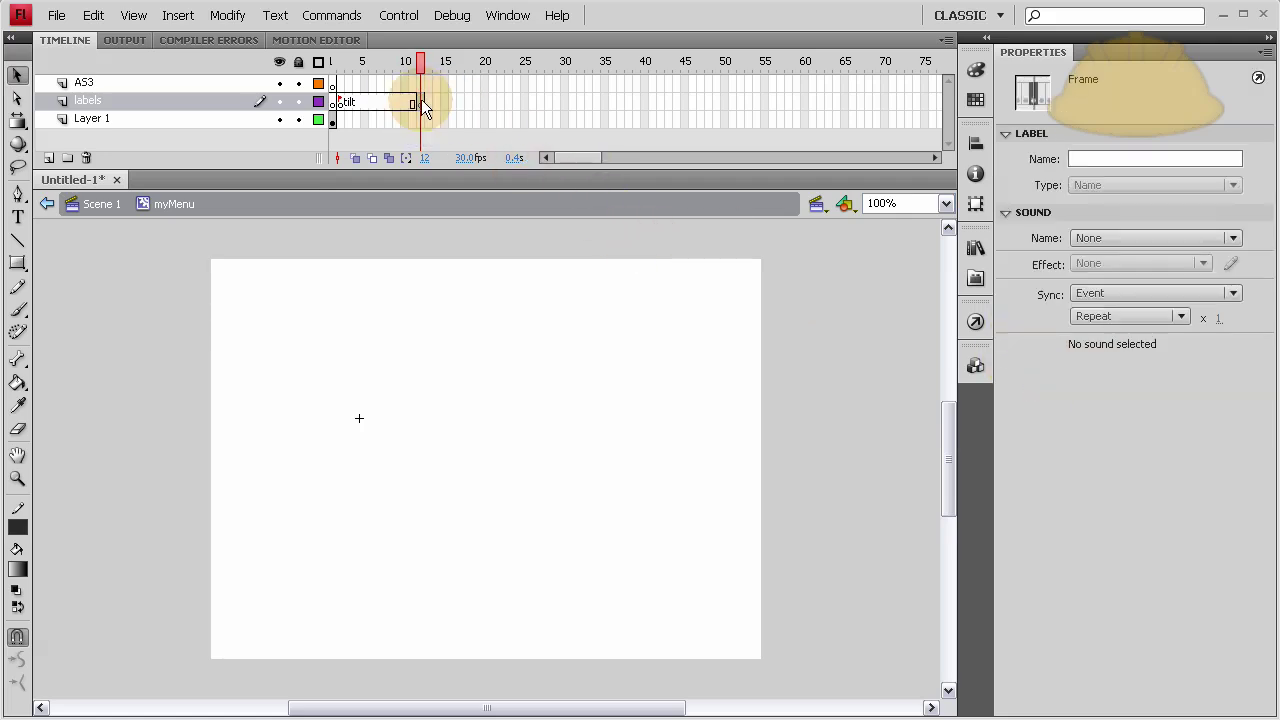
{"action": "left_click", "coordinate": [1113, 160]}
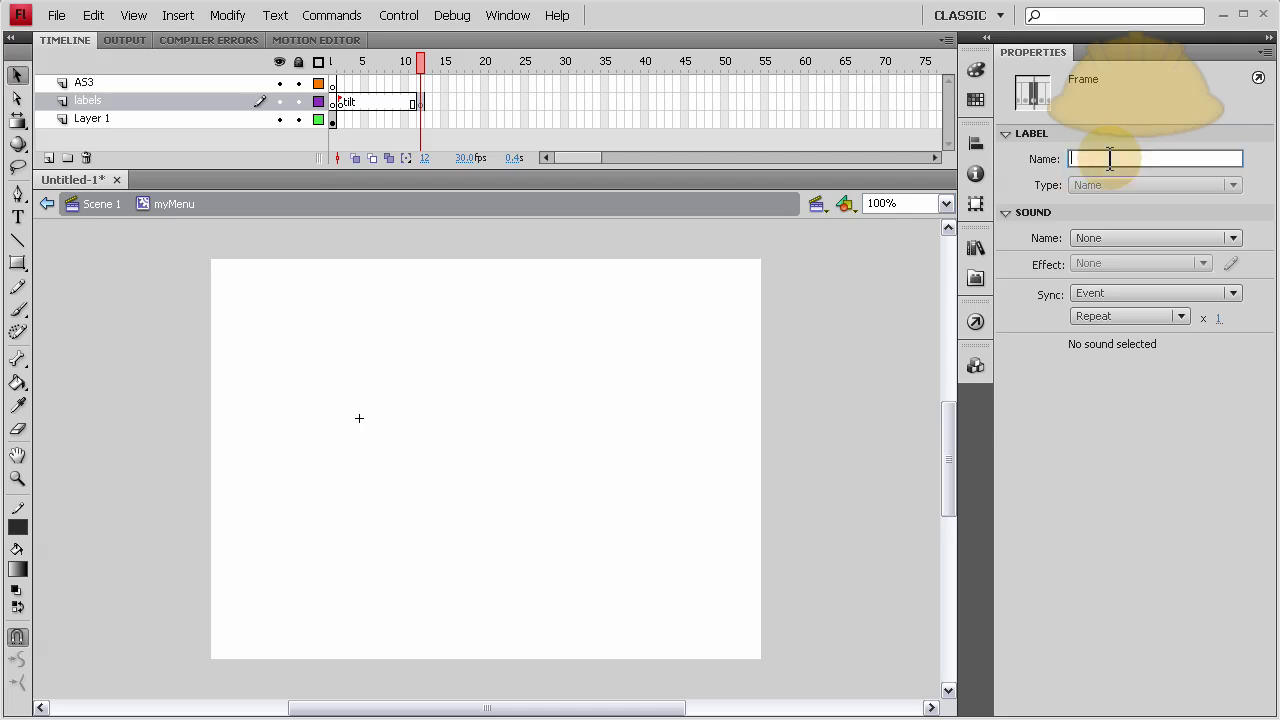
{"action": "type", "text": "normal"}
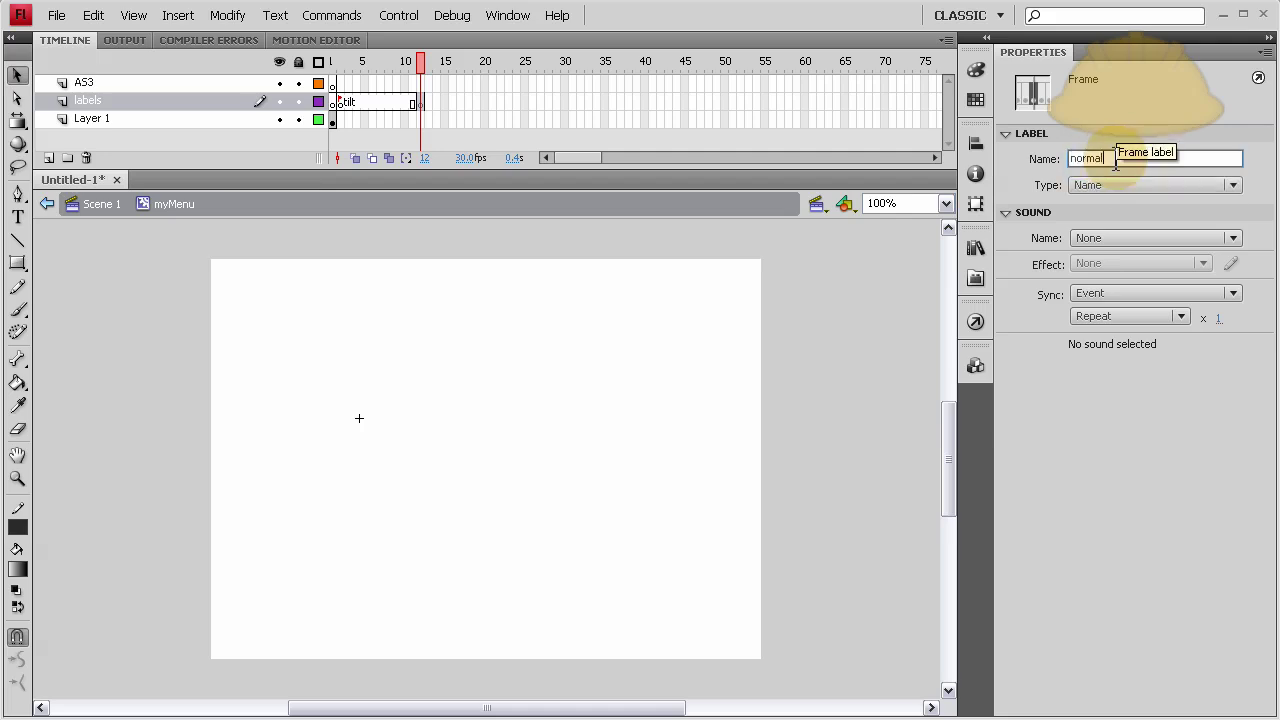
{"action": "left_click", "coordinate": [907, 316]}
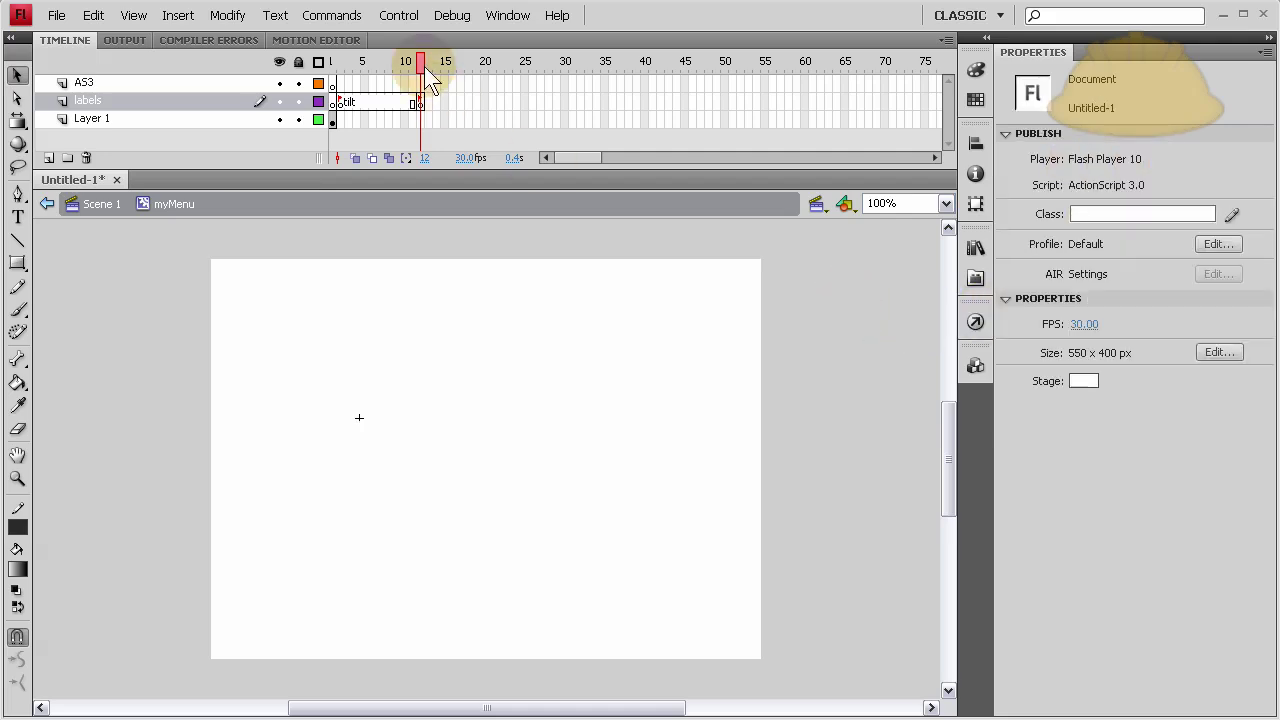
{"action": "left_click", "coordinate": [484, 102]}
{"action": "key", "text": "F5"}
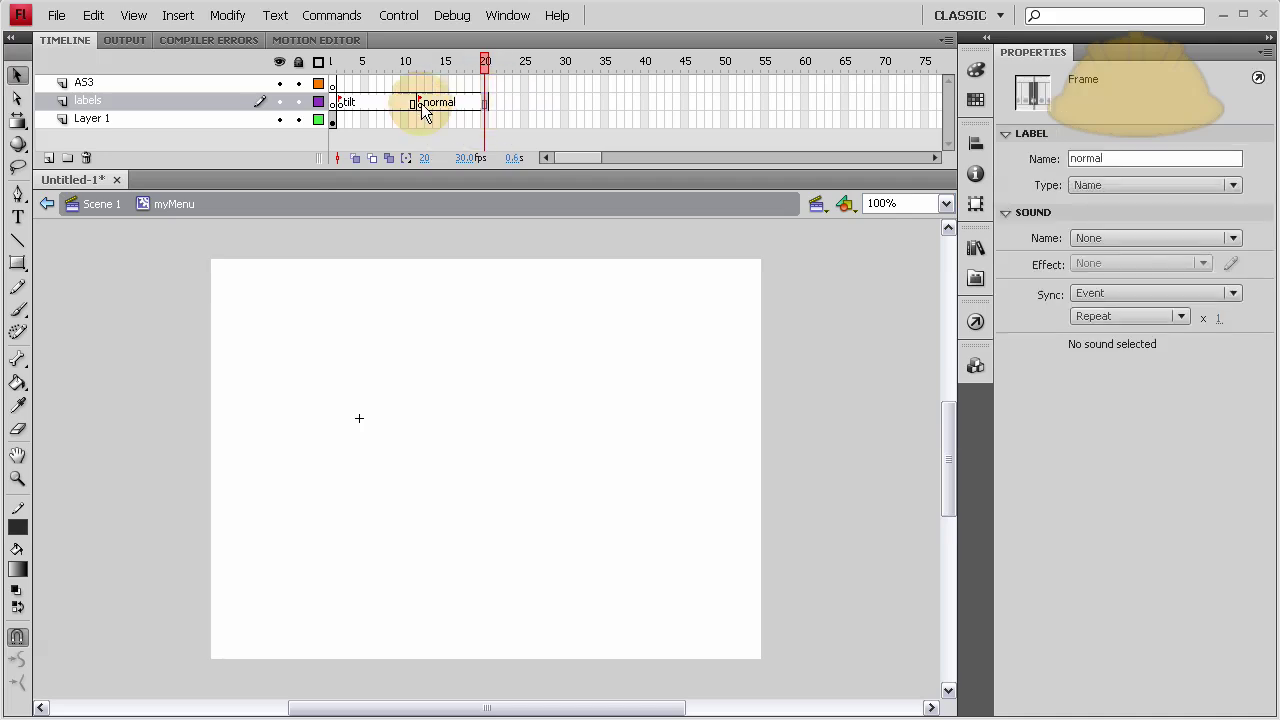
Step: Rename Layer 1 as menu and insert a keyframe at its frame 2 that carries over the menu clip
{"action": "left_click", "coordinate": [335, 120]}
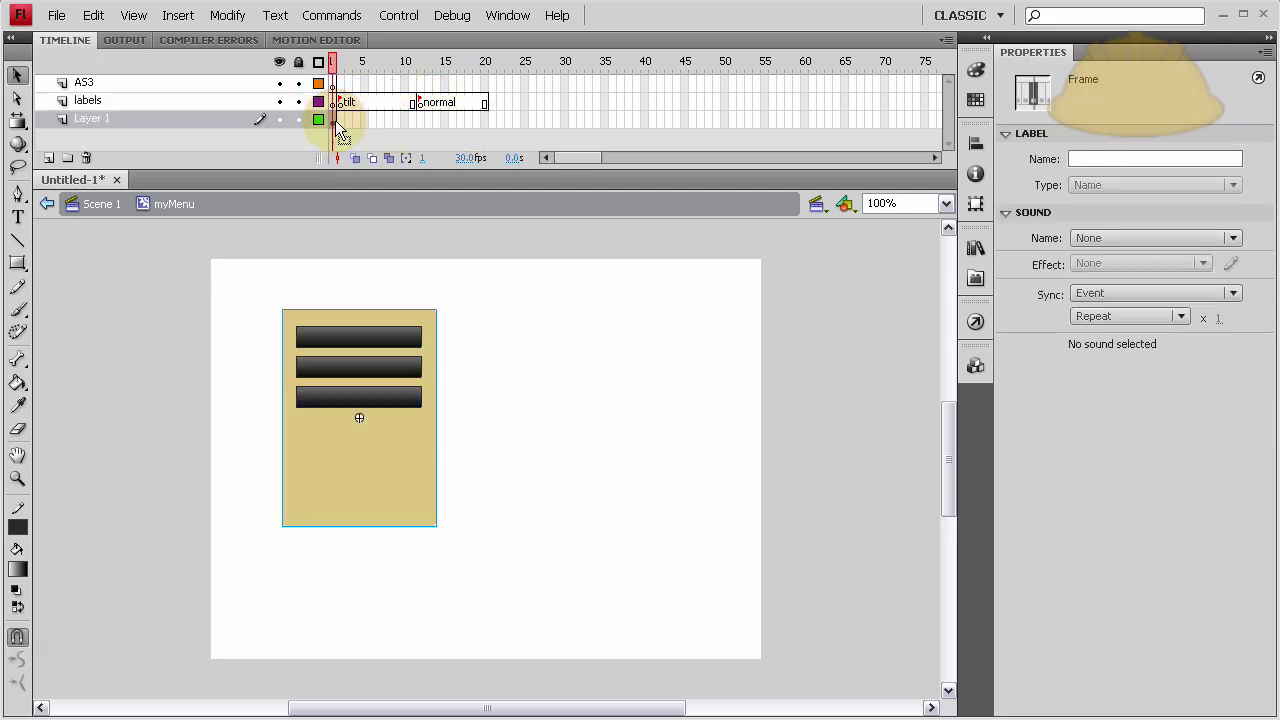
{"action": "left_click", "coordinate": [341, 120]}
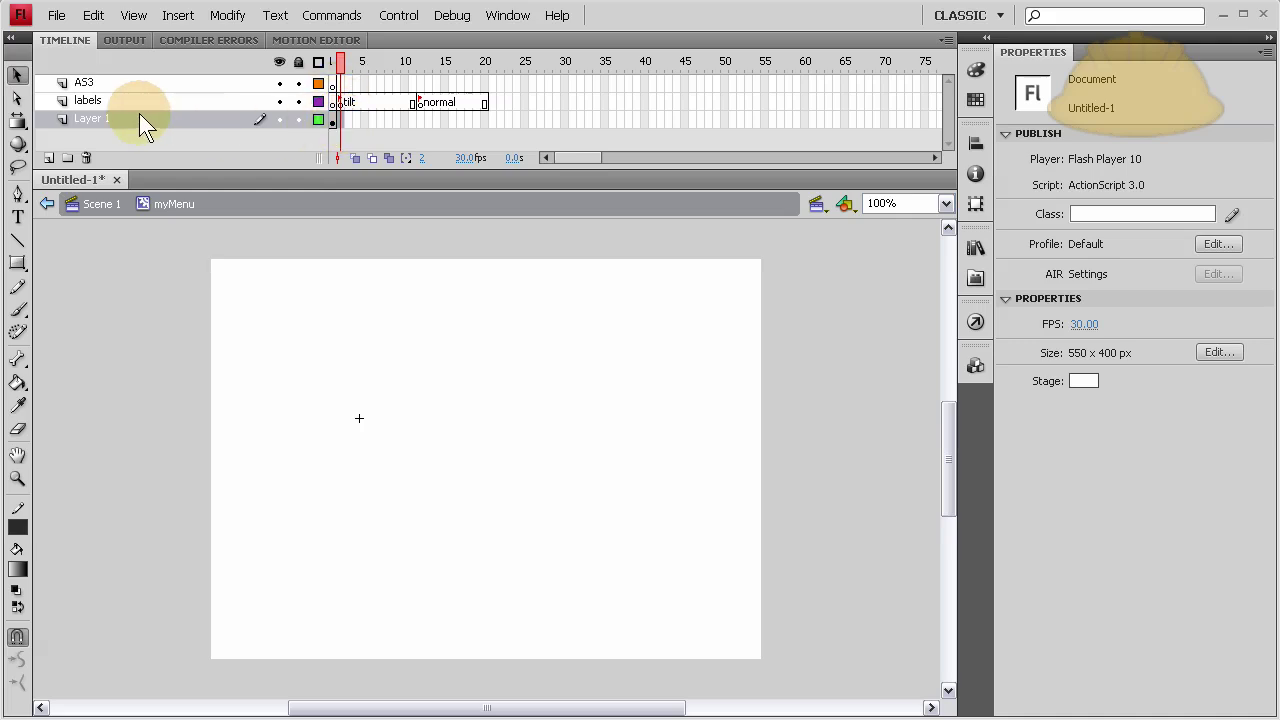
{"action": "double_click", "coordinate": [98, 118]}
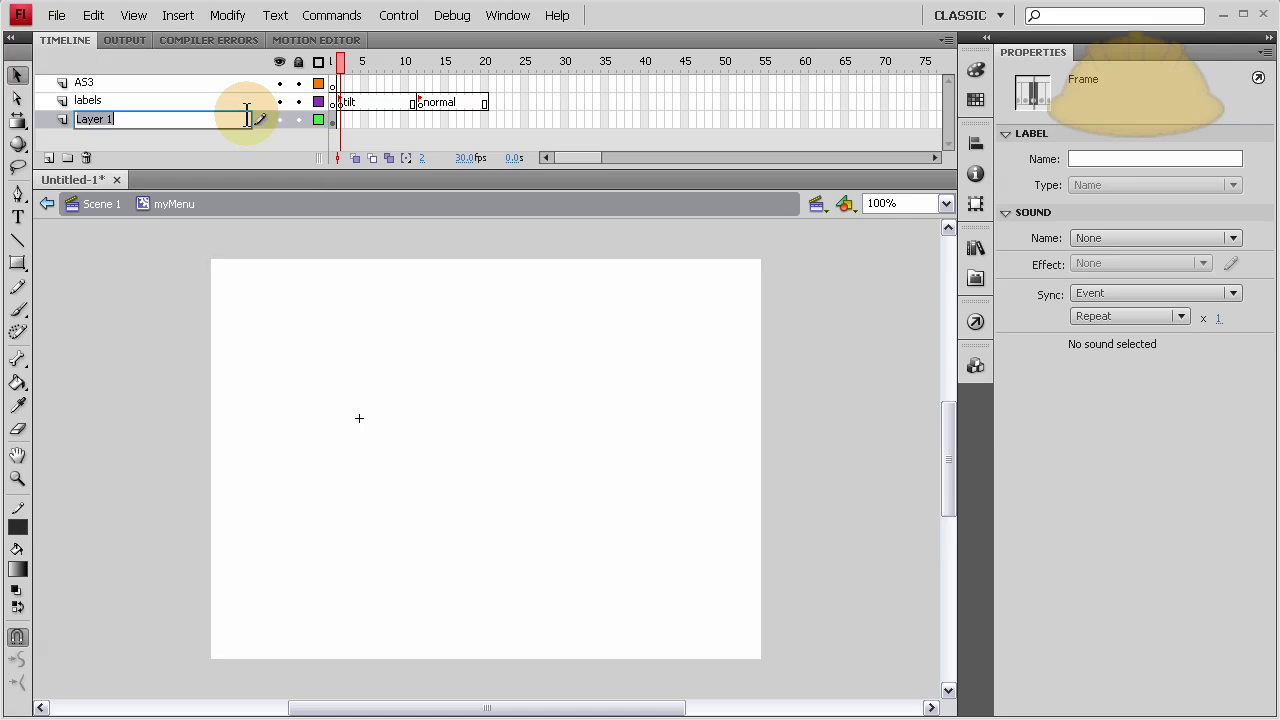
{"action": "type", "text": "menu"}
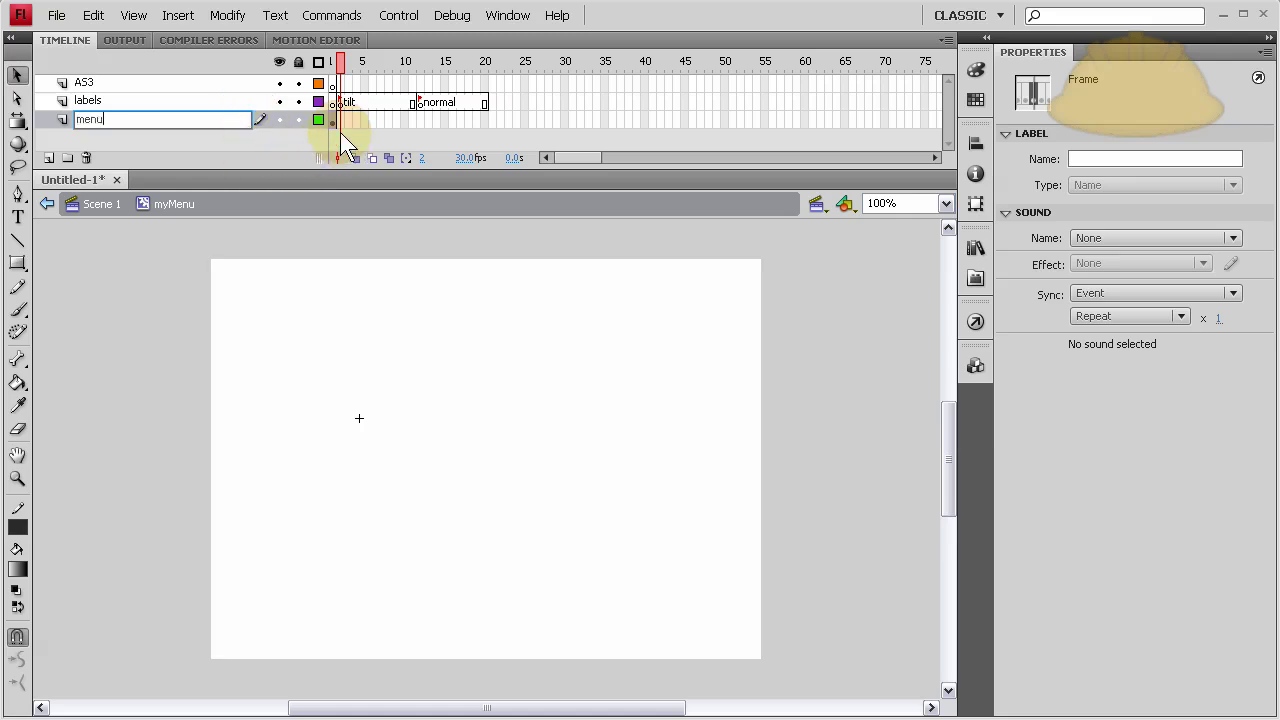
{"action": "left_click", "coordinate": [335, 121]}
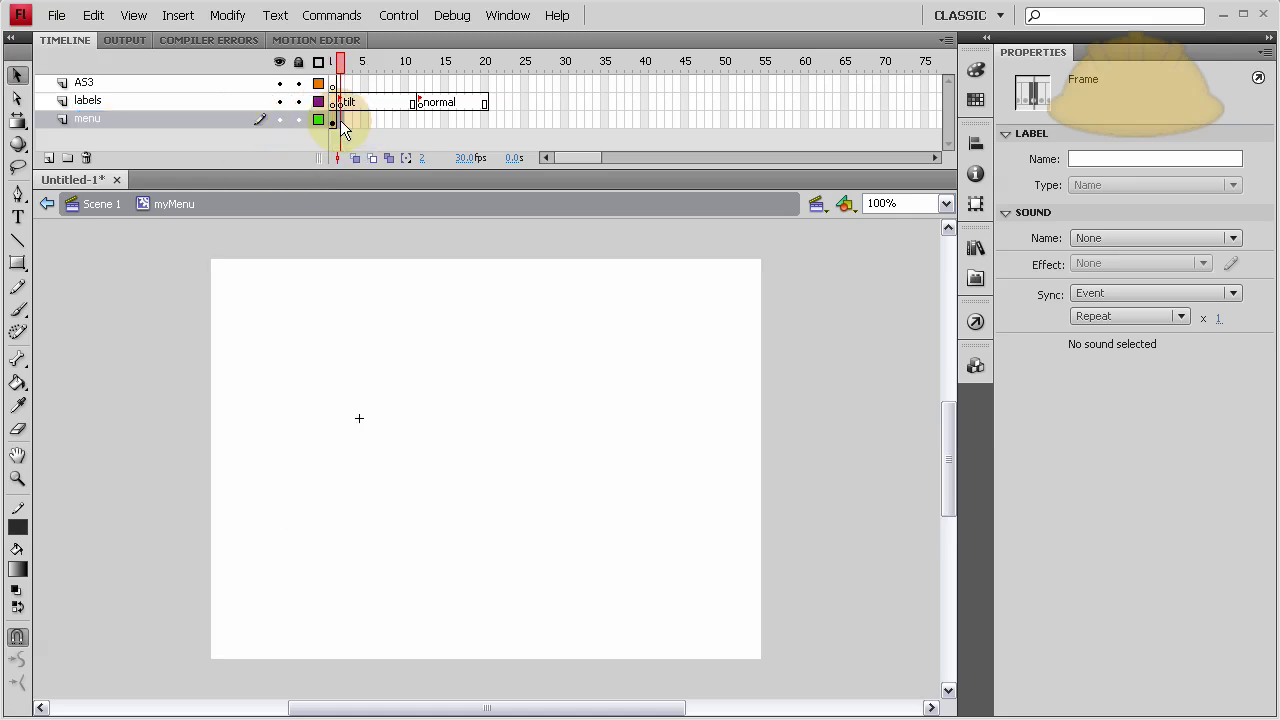
{"action": "key", "text": "ctrl+shift+v"}
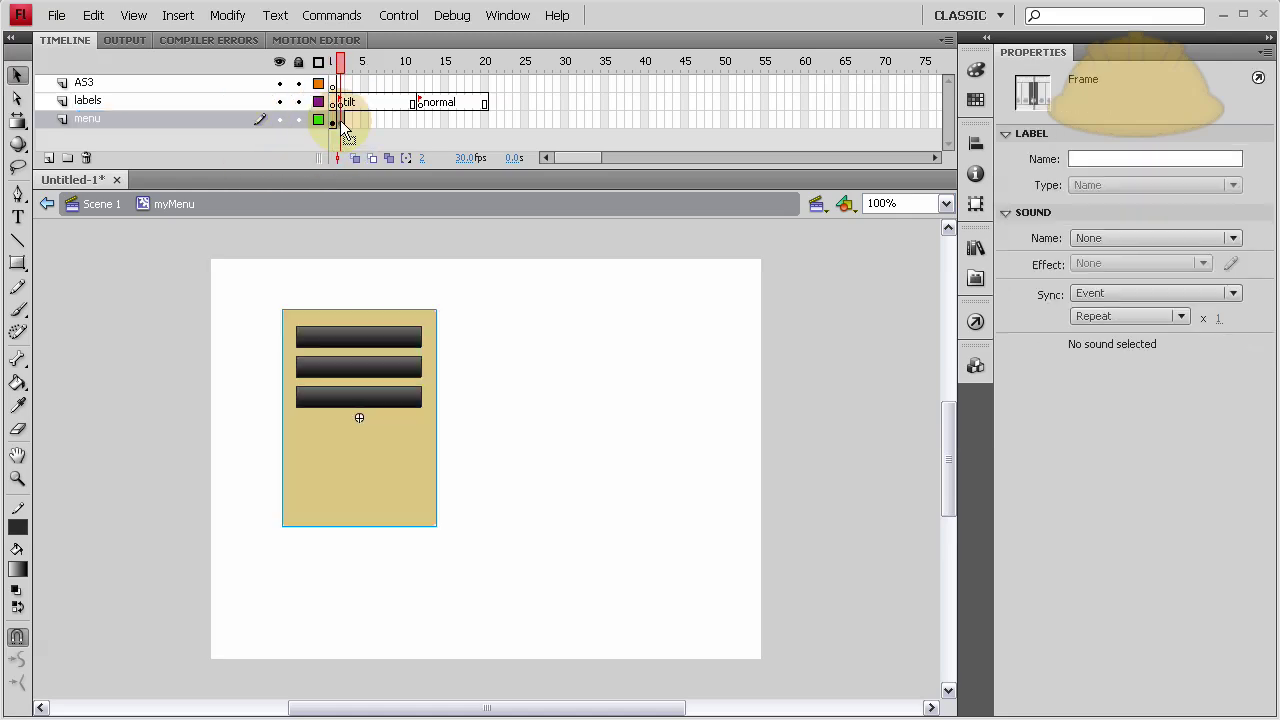
Step: Extend the menu layer to frame 11 and create a motion tween from its keyframe at frame 2
{"action": "left_click", "coordinate": [413, 120]}
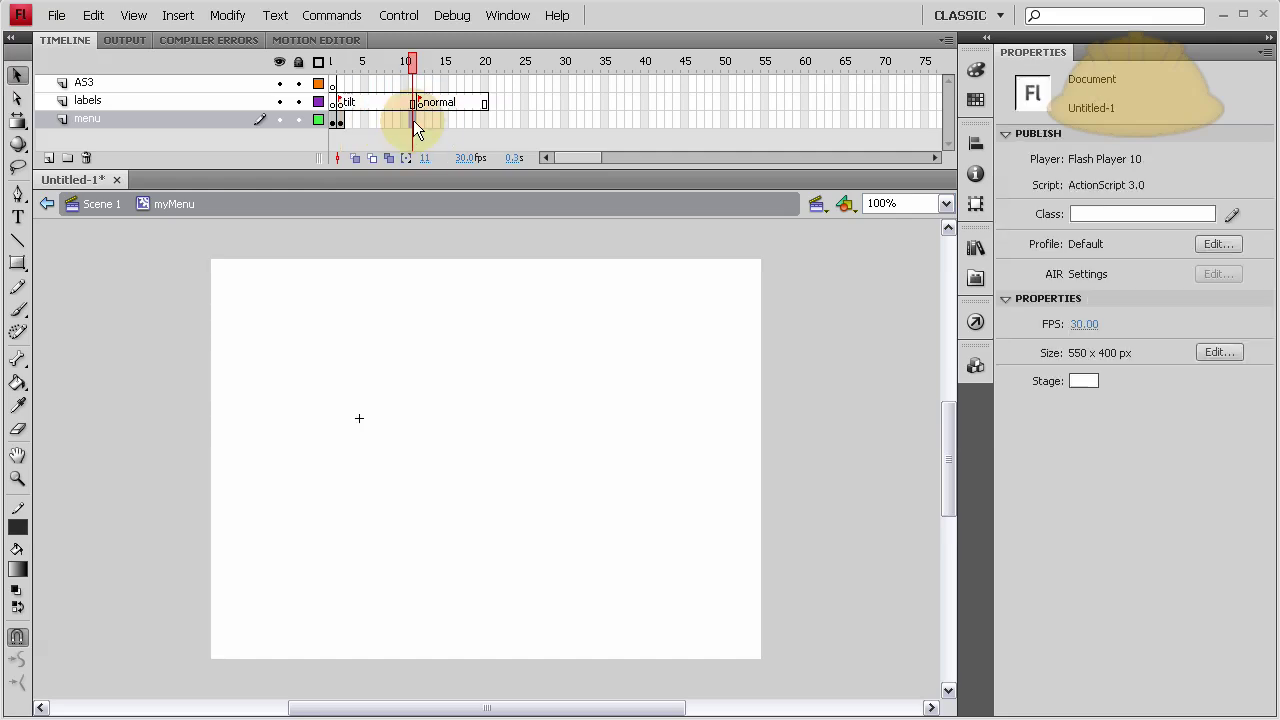
{"action": "key", "text": "F5"}
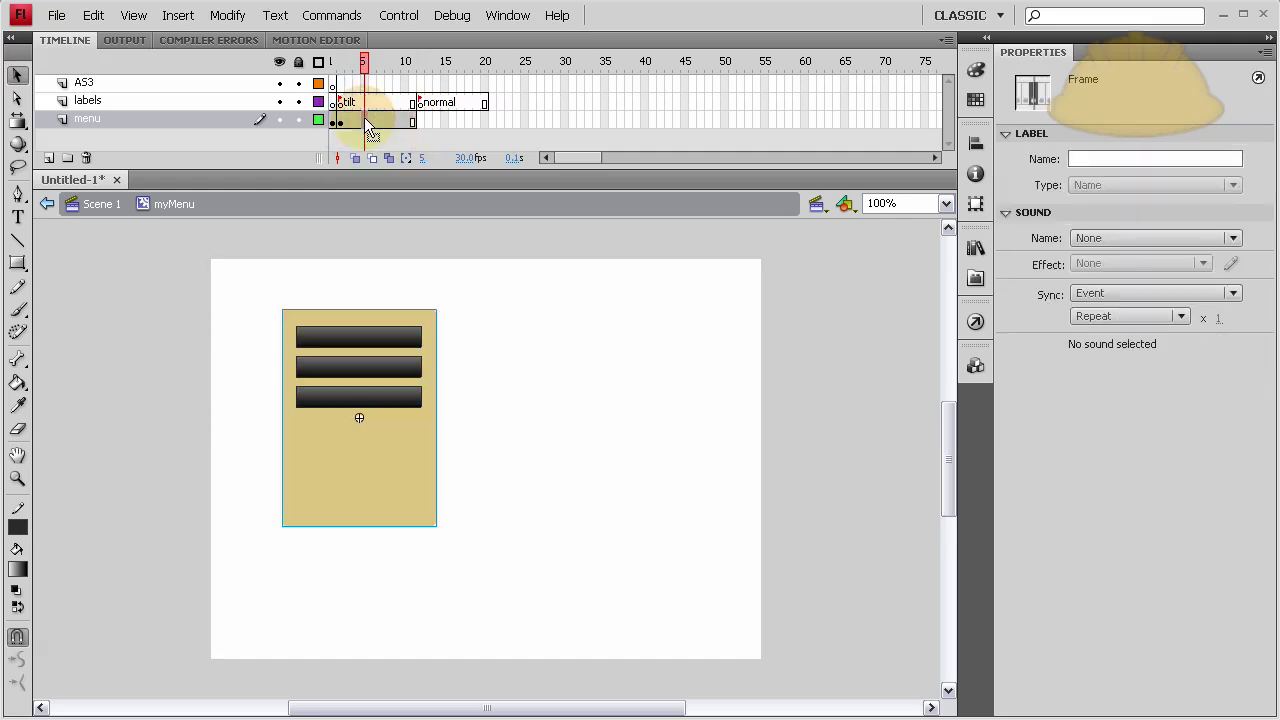
{"action": "left_click_drag", "start_coordinate": [343, 117], "coordinate": [419, 120]}
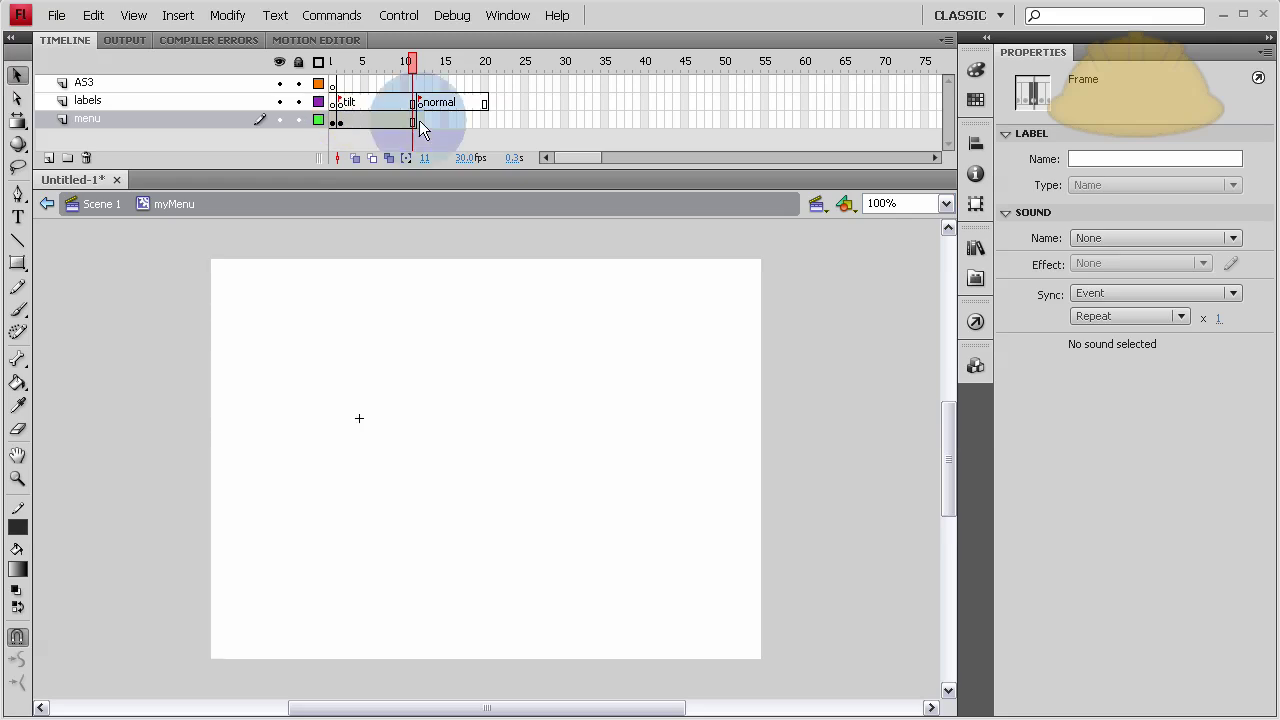
{"action": "left_click", "coordinate": [401, 120]}
{"action": "left_click", "coordinate": [343, 122]}
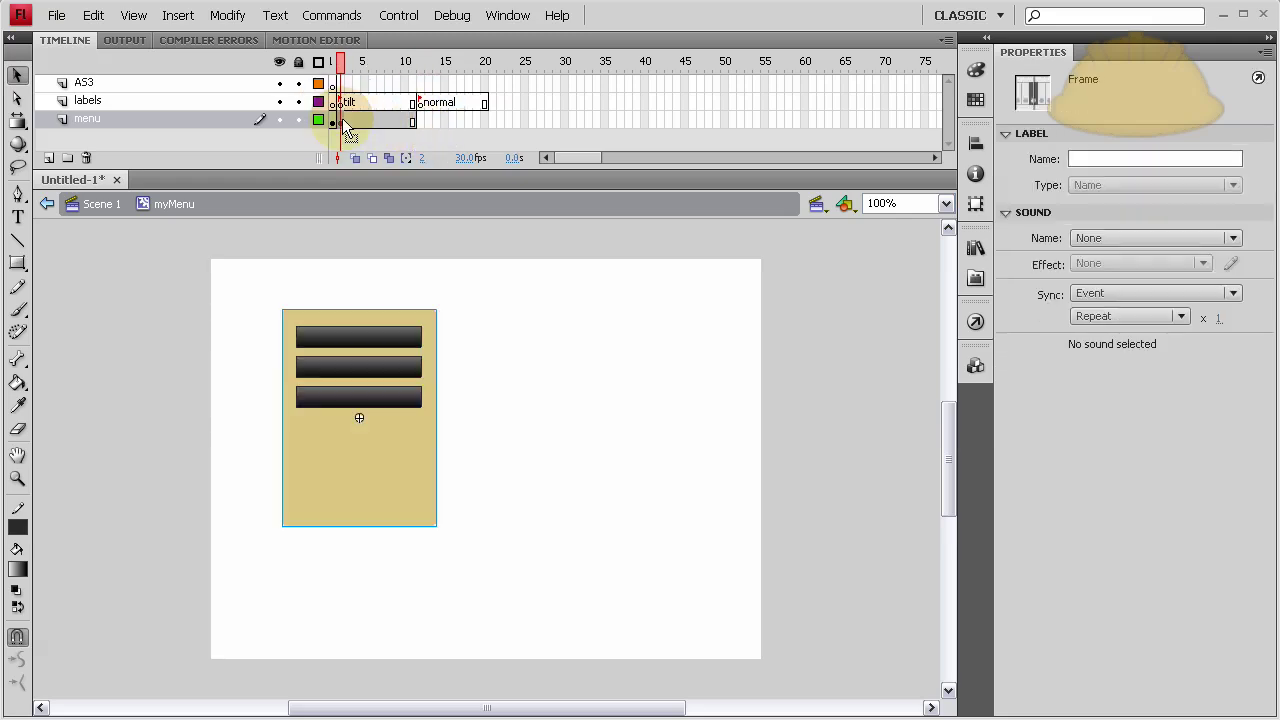
{"action": "right_click", "coordinate": [342, 118]}
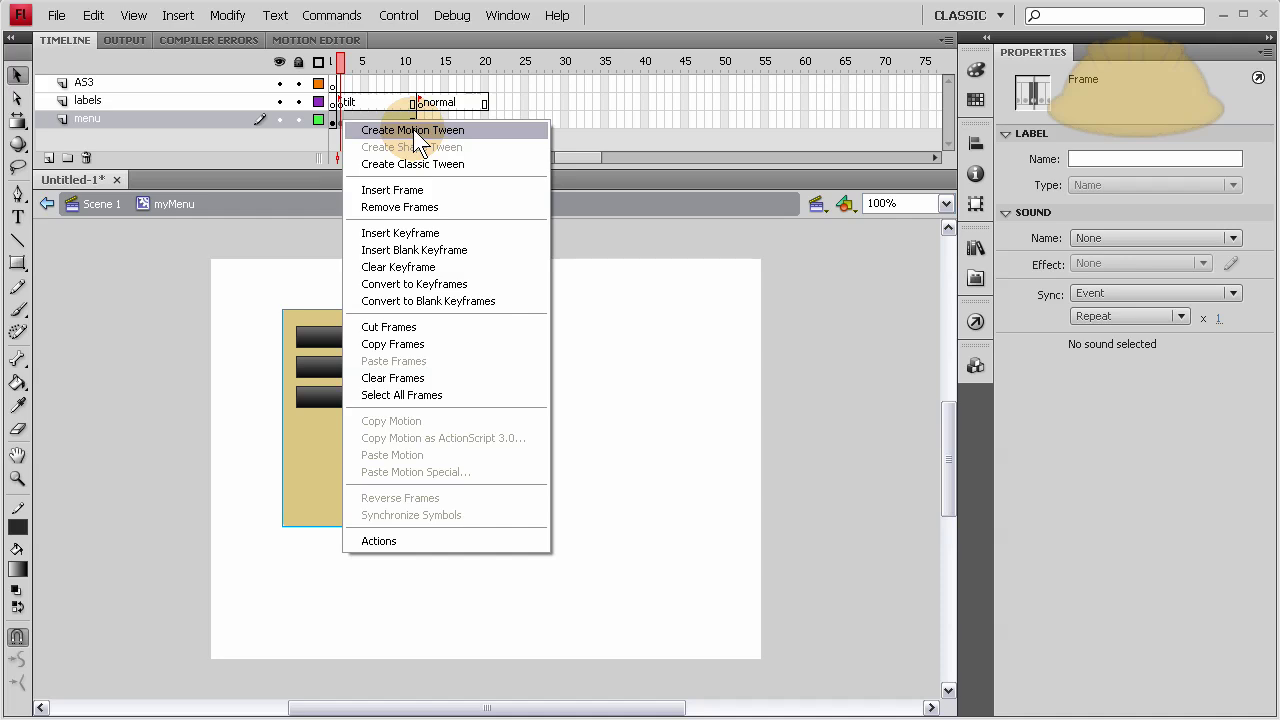
{"action": "left_click", "coordinate": [413, 129]}
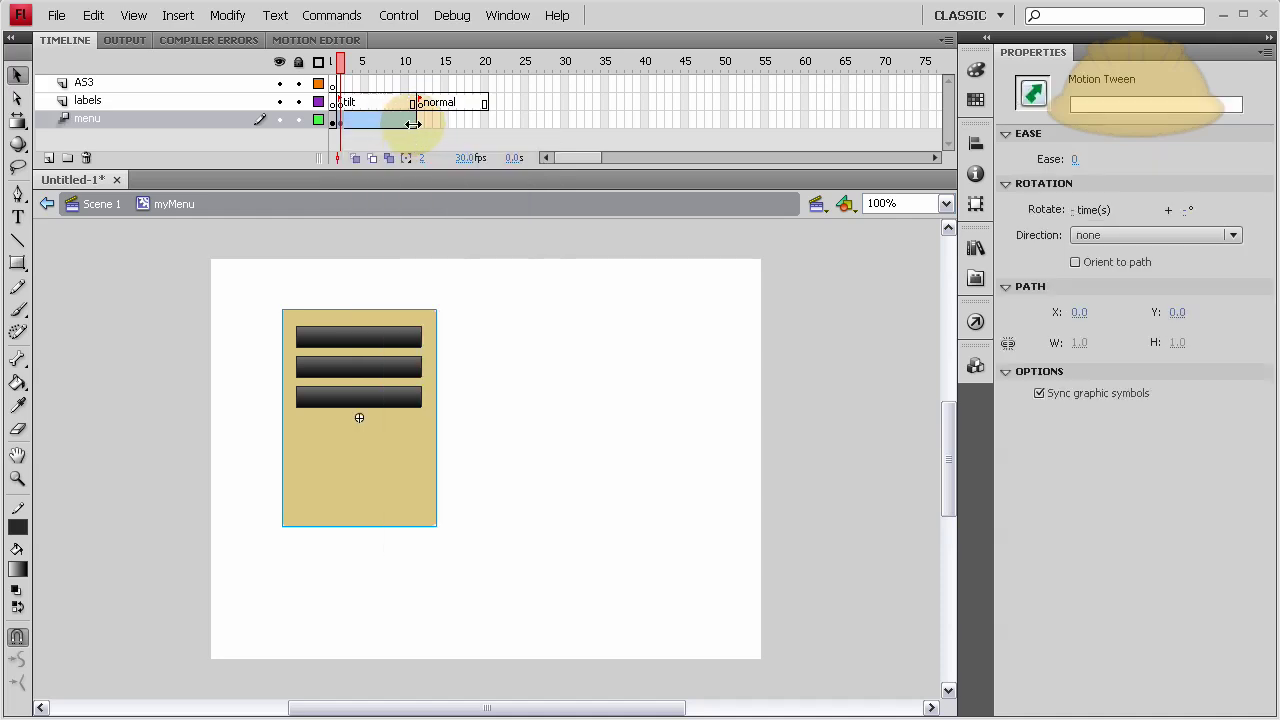
Step: Insert a keyframe at frame 11 of the menu tween and activate the 3D Rotation tool for the menu clip
{"action": "left_click", "coordinate": [413, 123]}
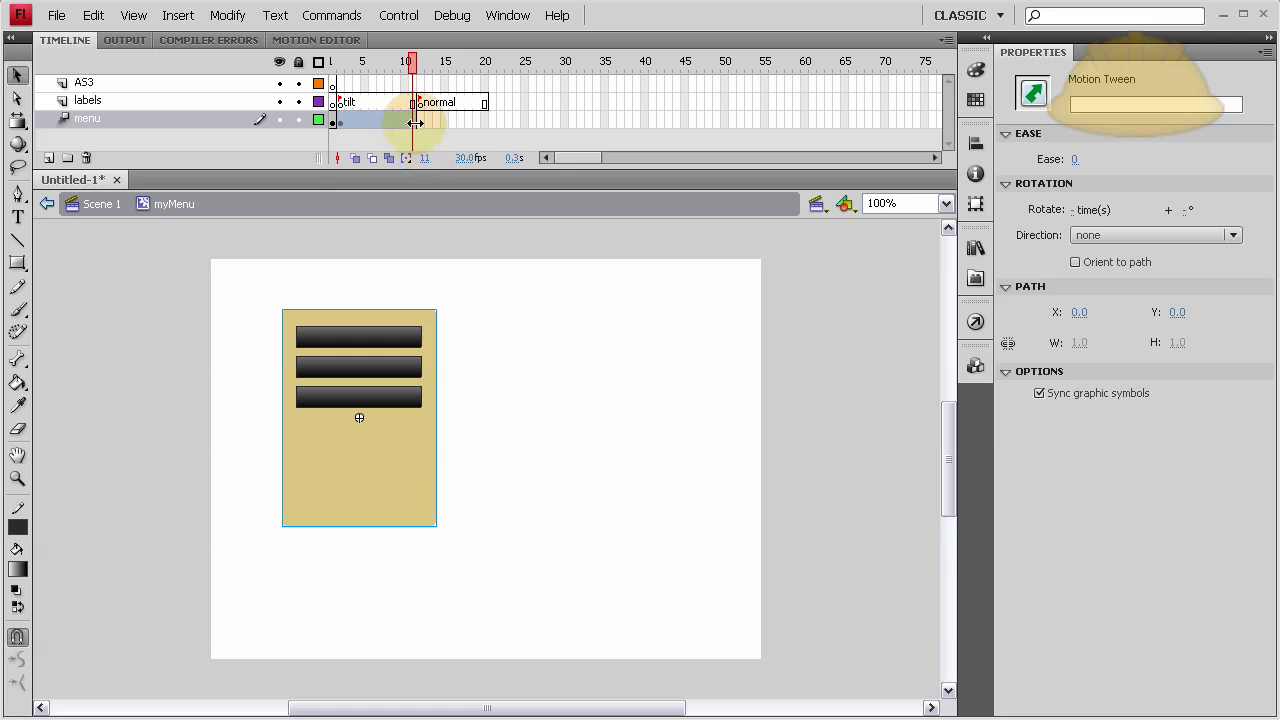
{"action": "left_click", "coordinate": [415, 122]}
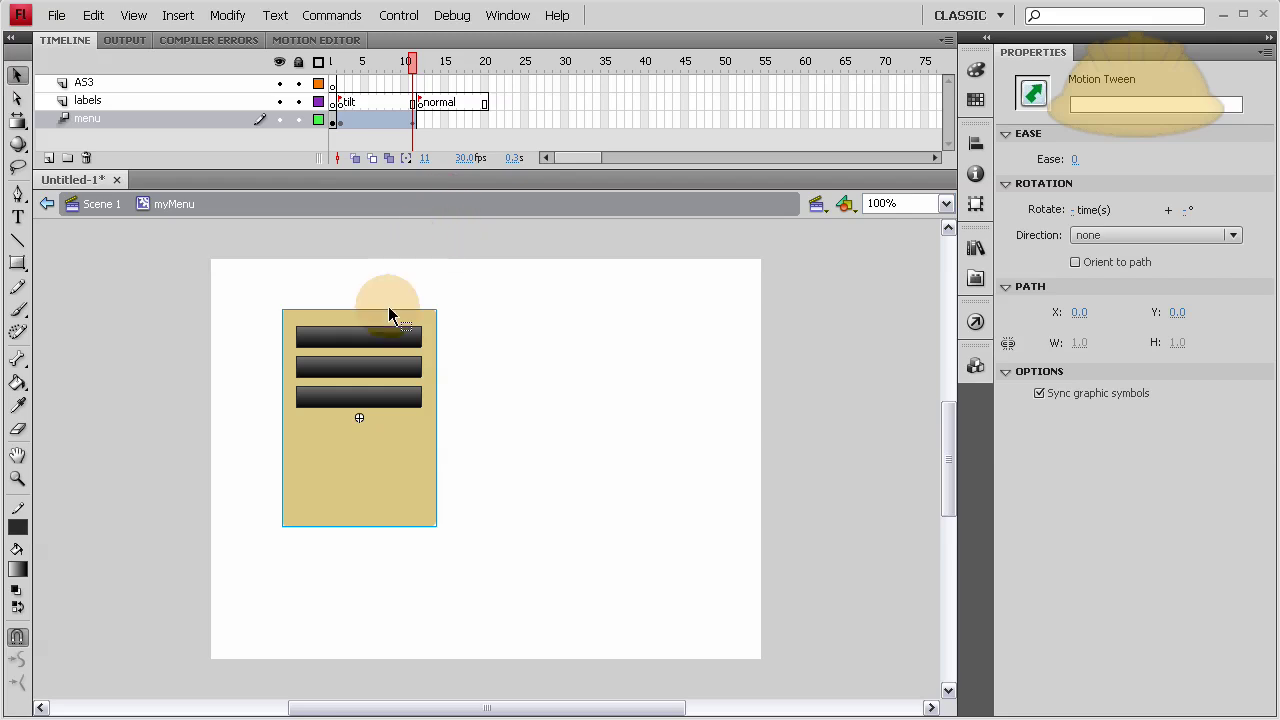
{"action": "left_click", "coordinate": [343, 450]}
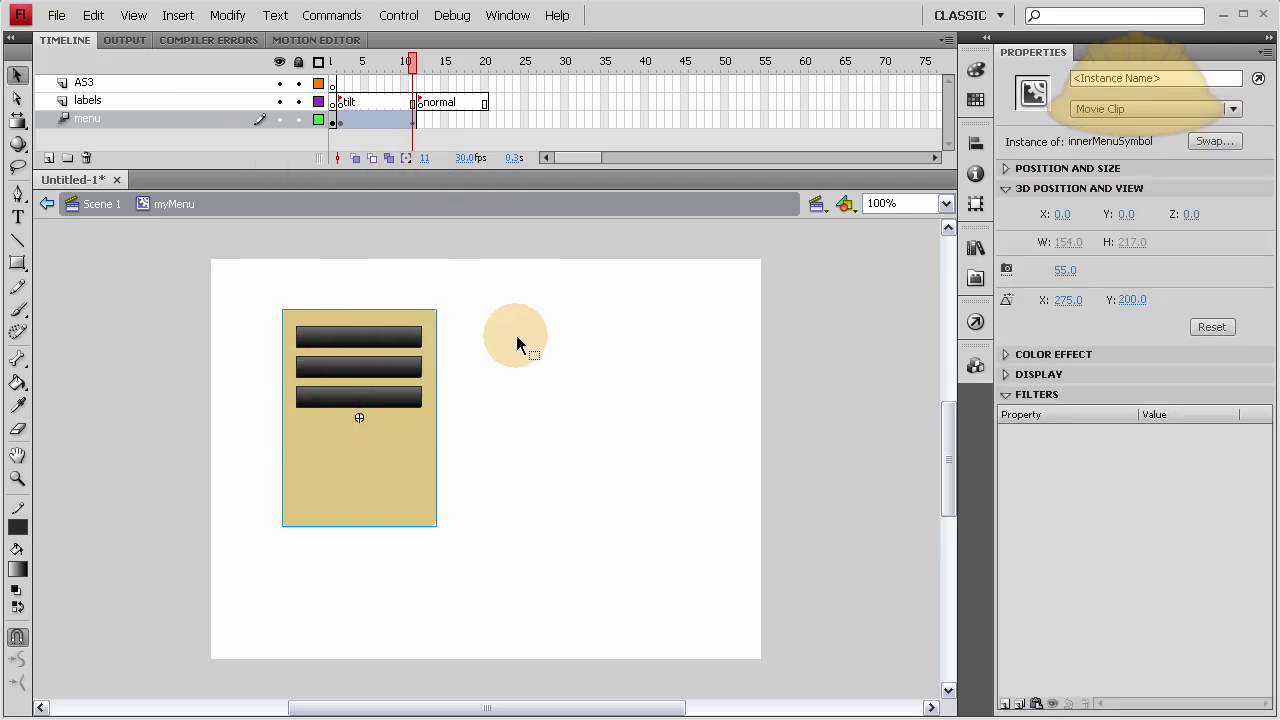
{"action": "left_click", "coordinate": [470, 340]}
{"action": "left_click", "coordinate": [426, 340]}
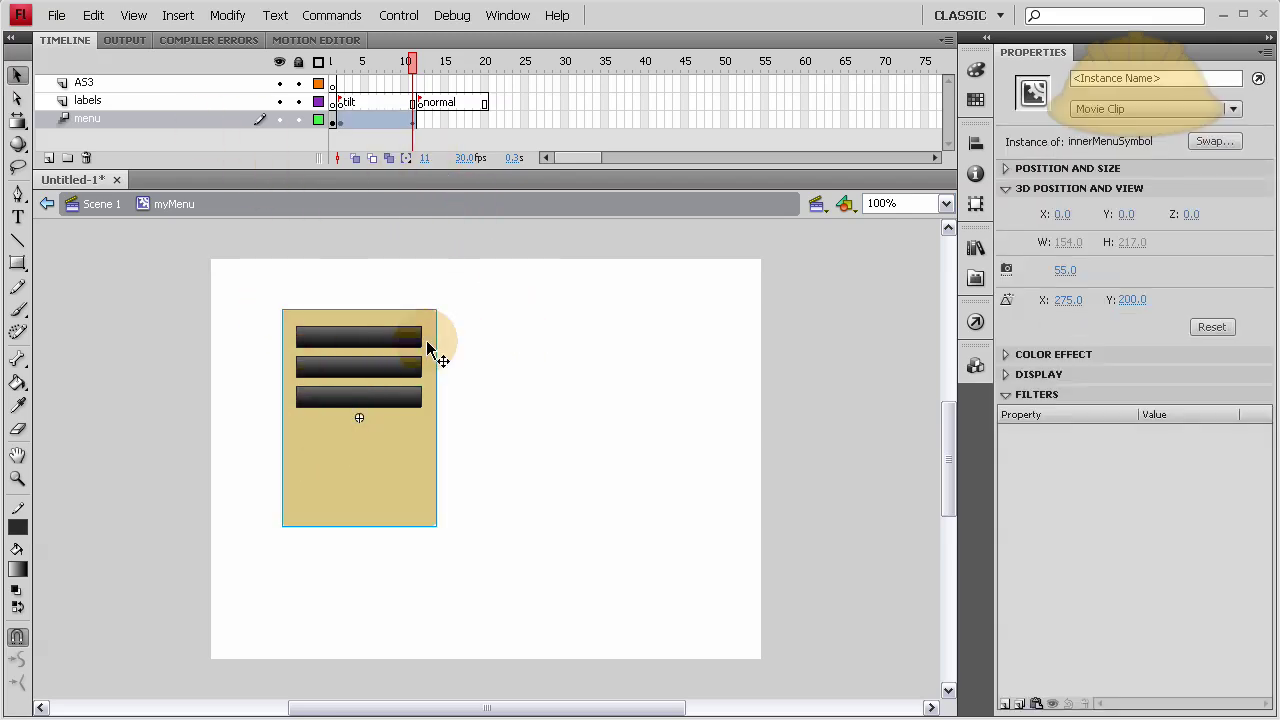
{"action": "left_click", "coordinate": [16, 146]}
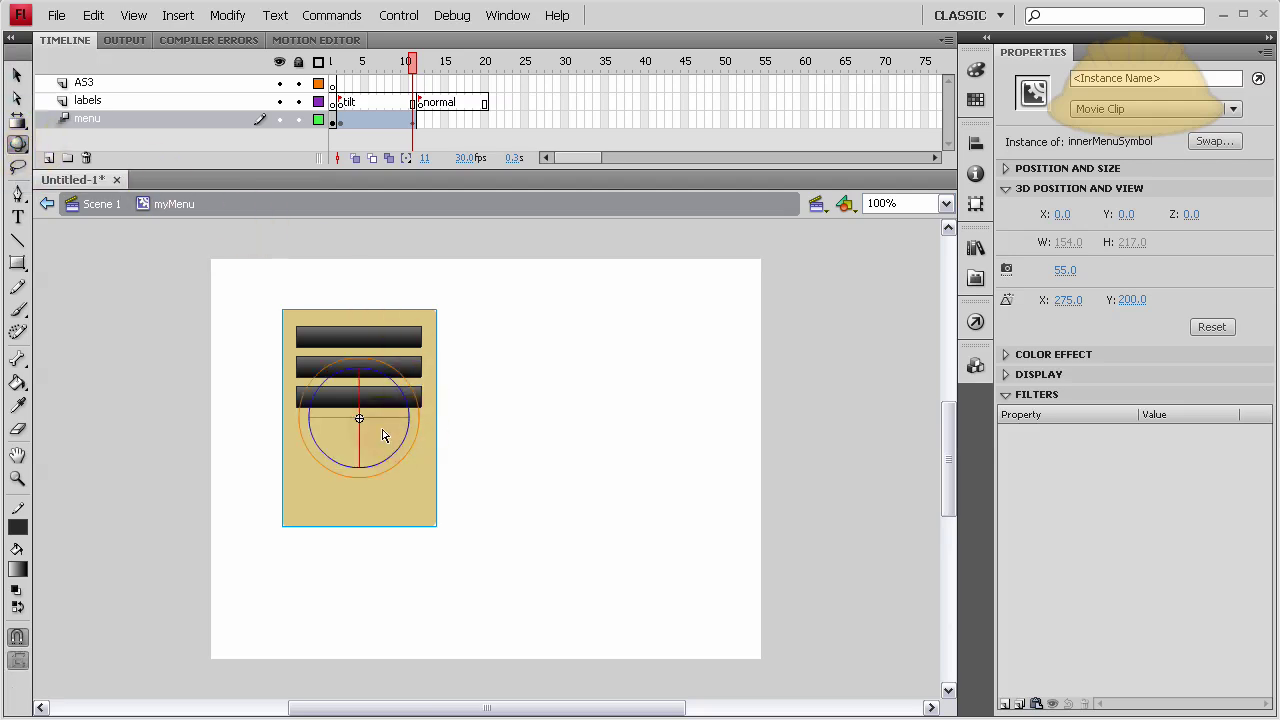
{"action": "left_click", "coordinate": [421, 122]}
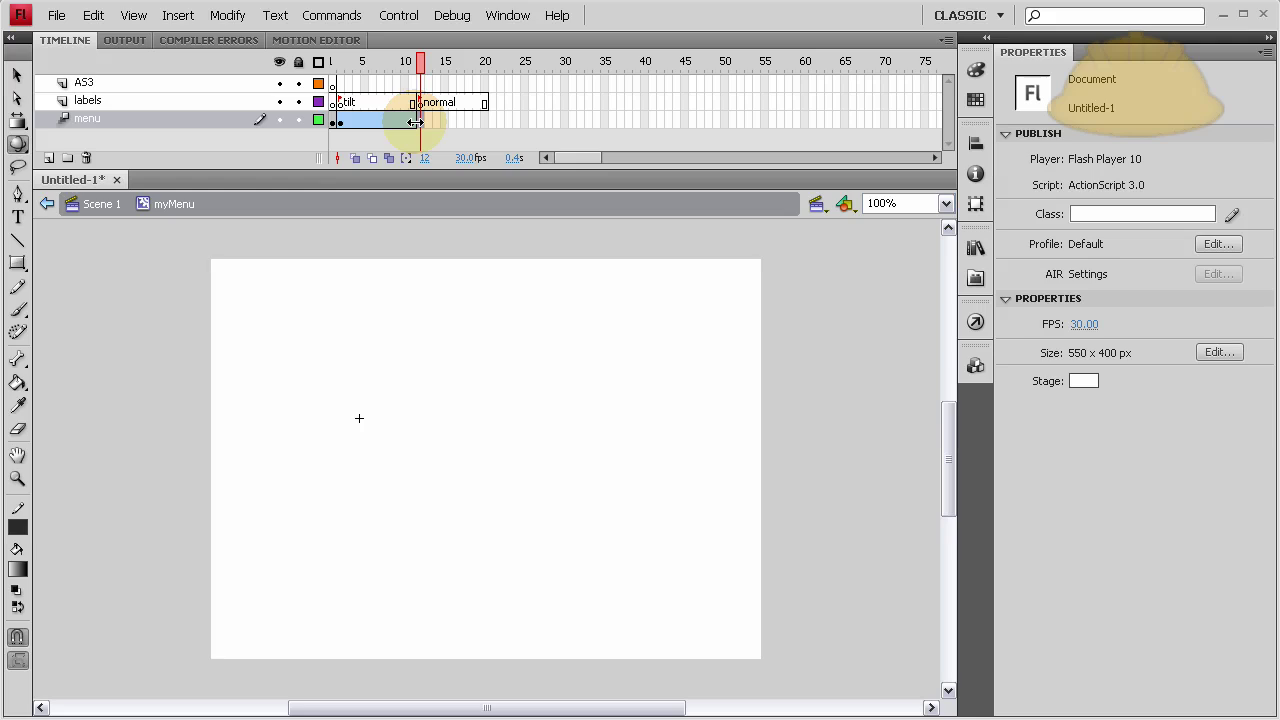
{"action": "left_click", "coordinate": [425, 122]}
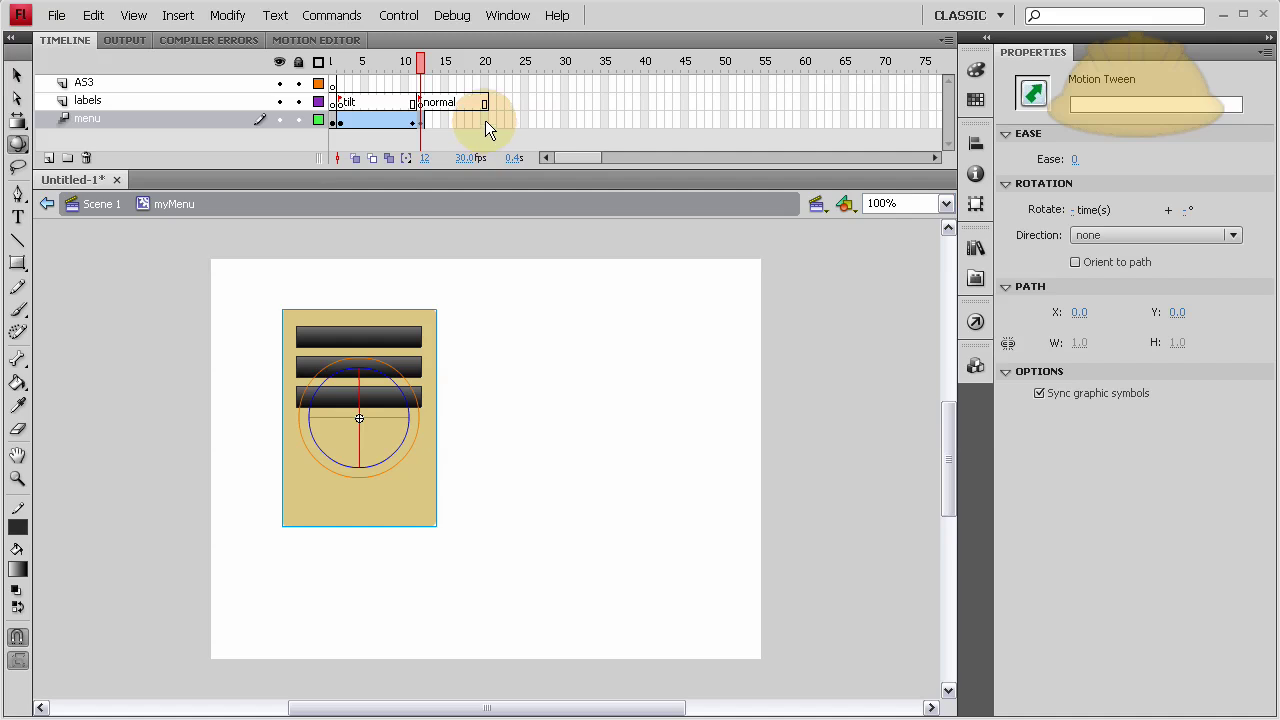
{"action": "key", "text": "ctrl+z"}
Step: Tilt the menu clip at frame 11 around its vertical axis with the 3D Rotation tool so its right side recedes
{"action": "left_click", "coordinate": [413, 121]}
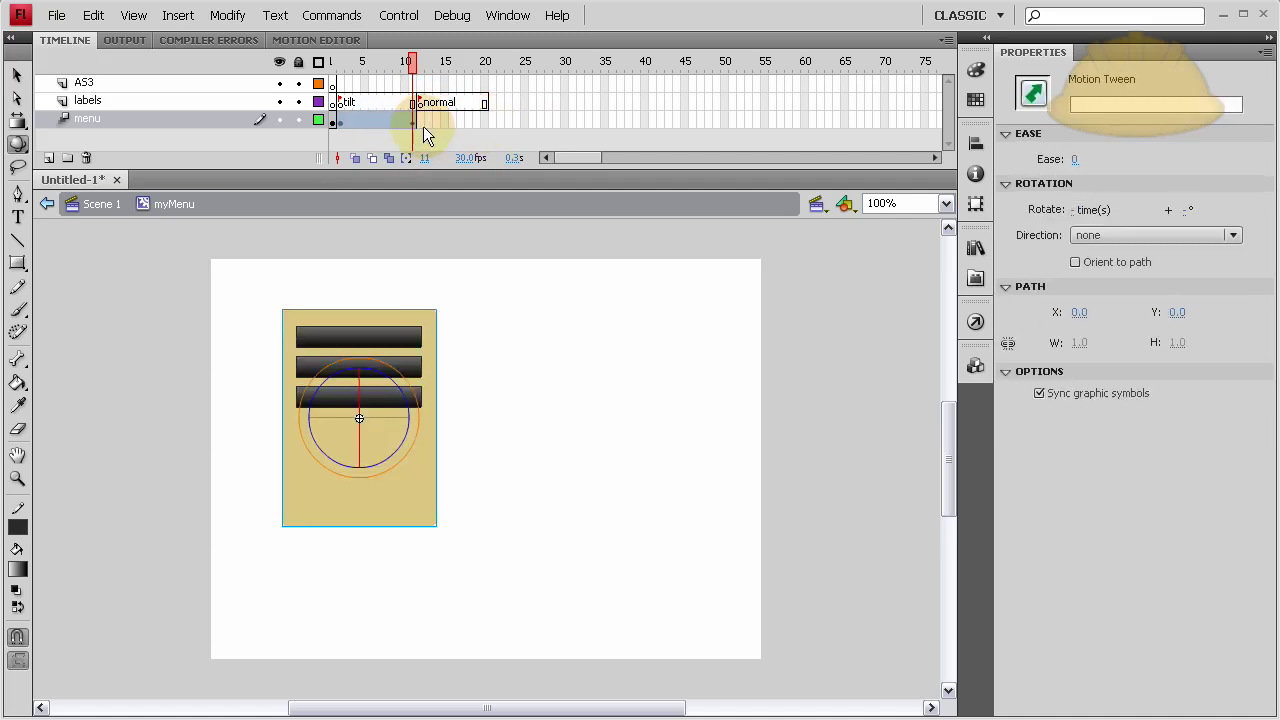
{"action": "left_click", "coordinate": [296, 418]}
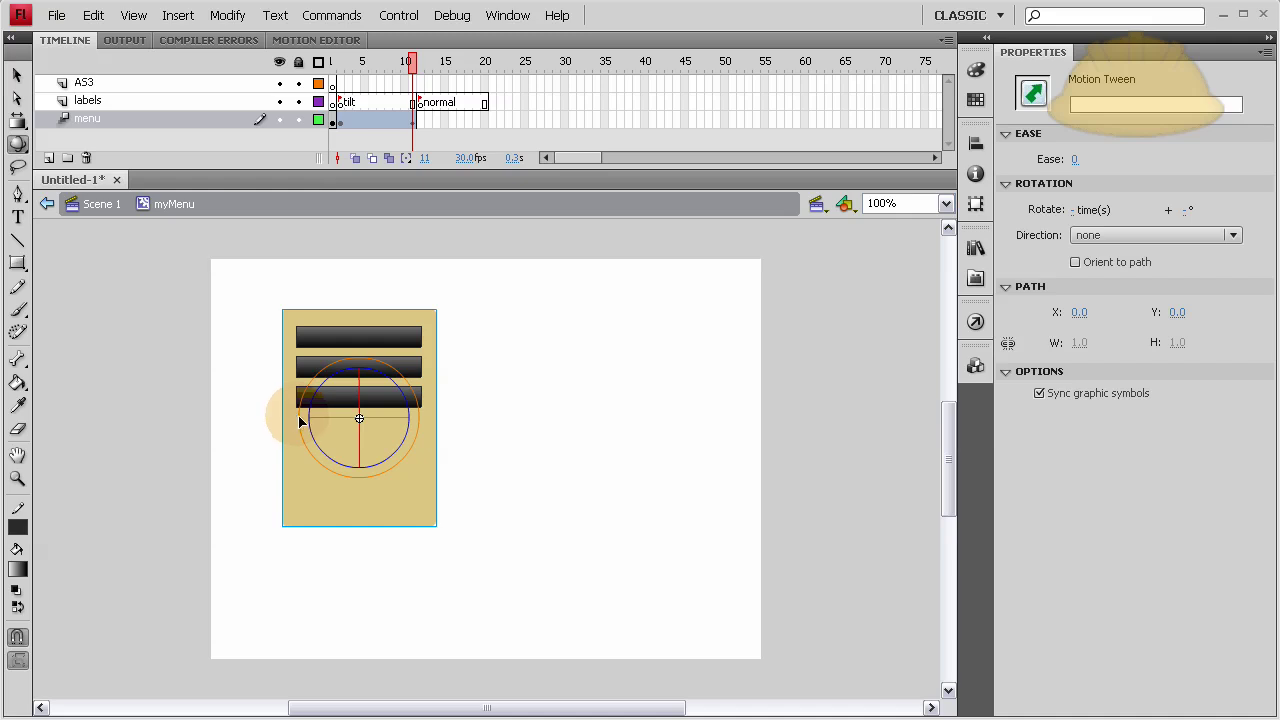
{"action": "left_click_drag", "start_coordinate": [299, 421], "coordinate": [350, 365]}
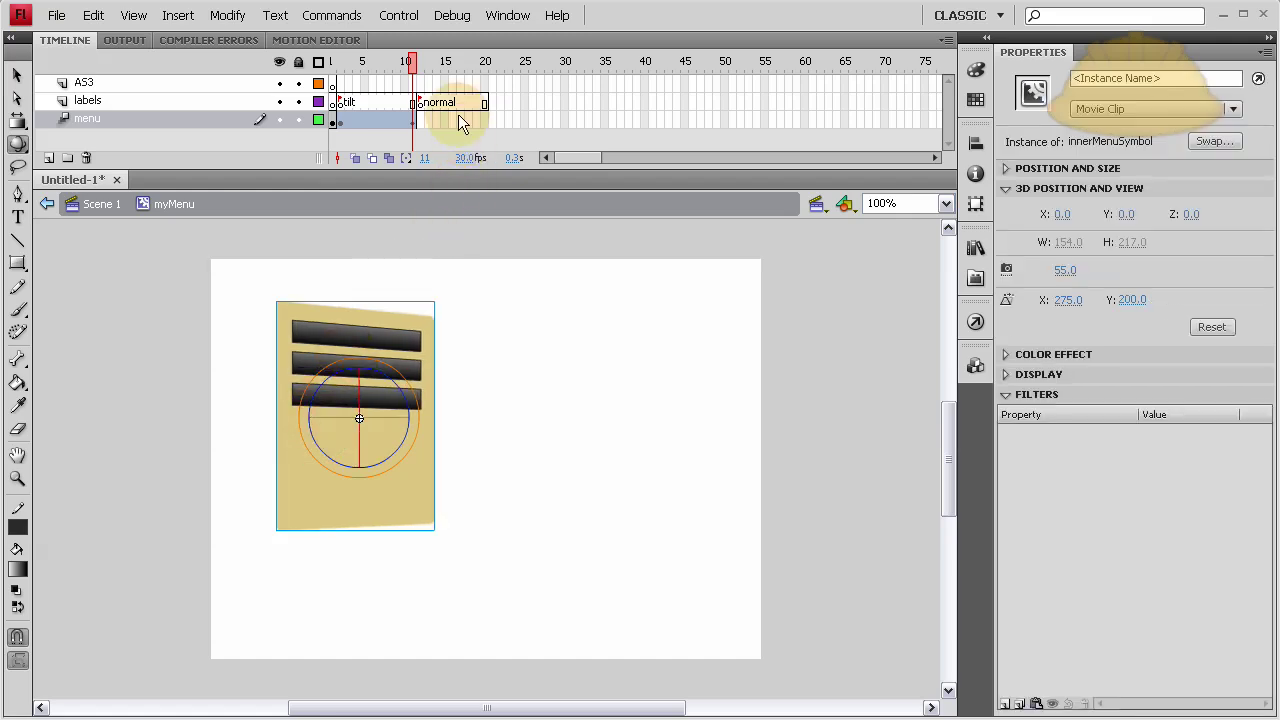
Step: Extend the menu tween to frame 20, adding keyframes at frames 12 and 20 that hold the tilted pose
{"action": "left_click", "coordinate": [424, 119]}
{"action": "key", "text": "F5"}
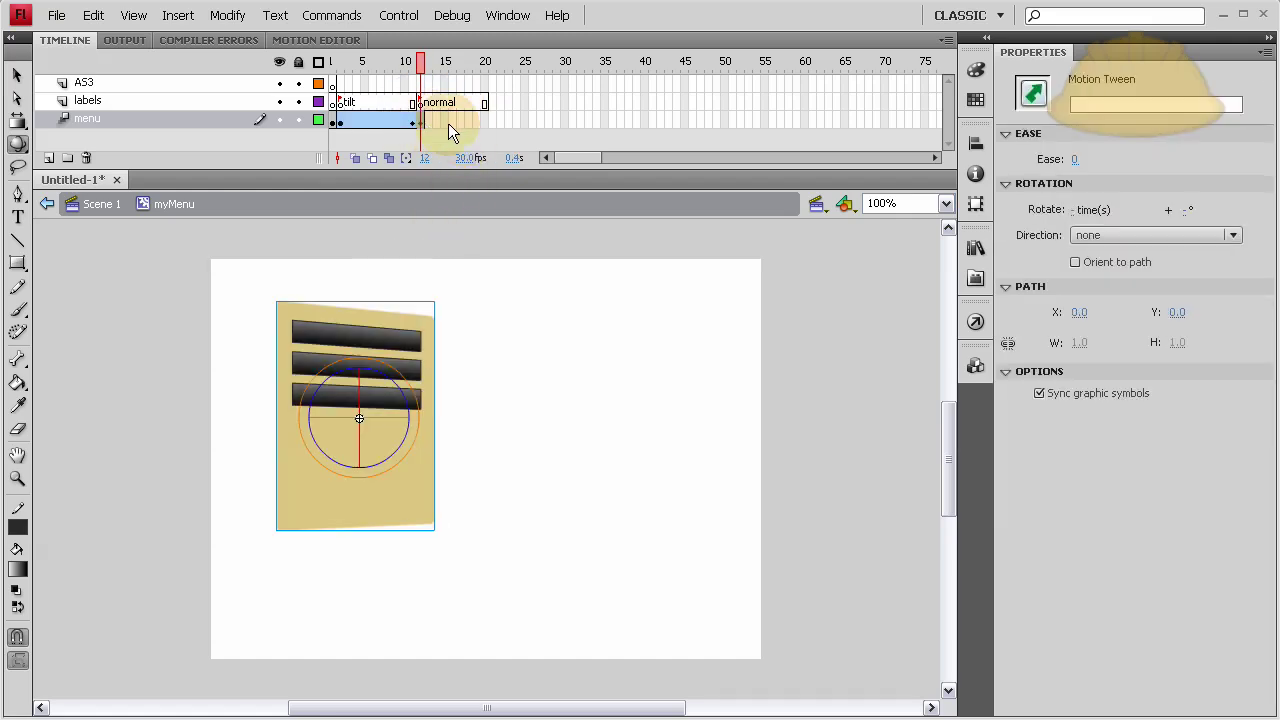
{"action": "left_click", "coordinate": [485, 124]}
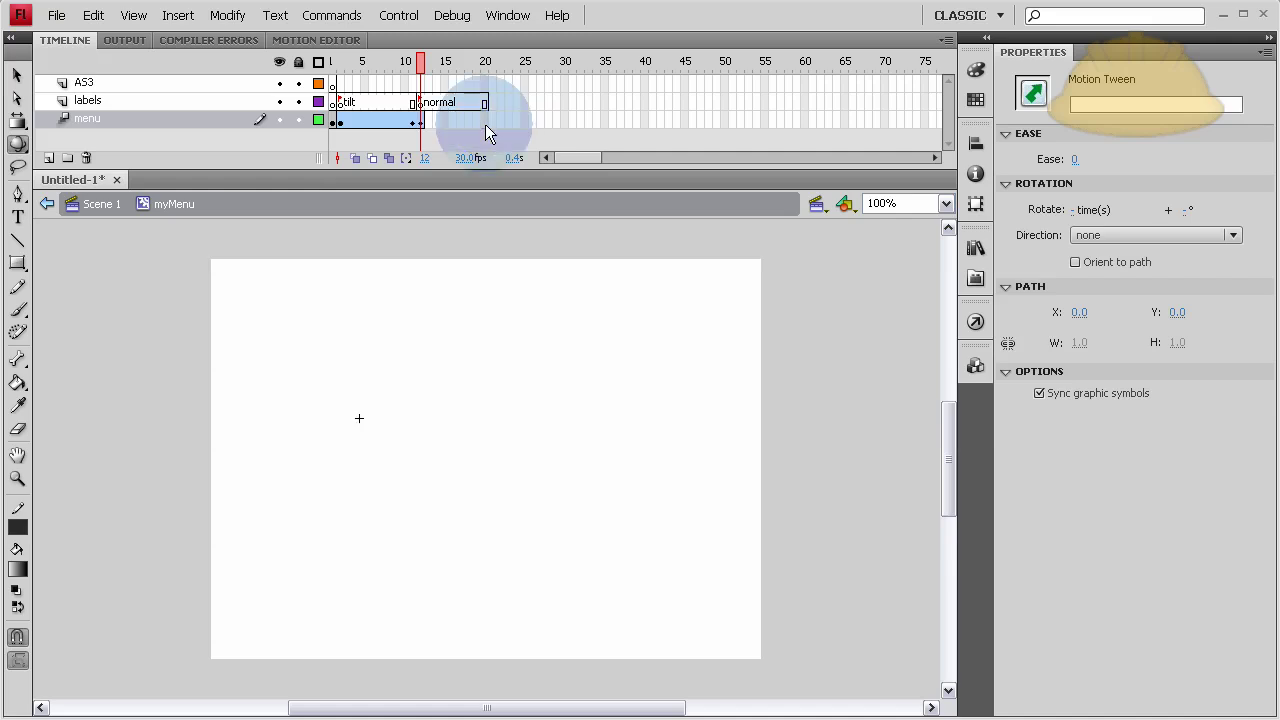
{"action": "key", "text": "F5"}
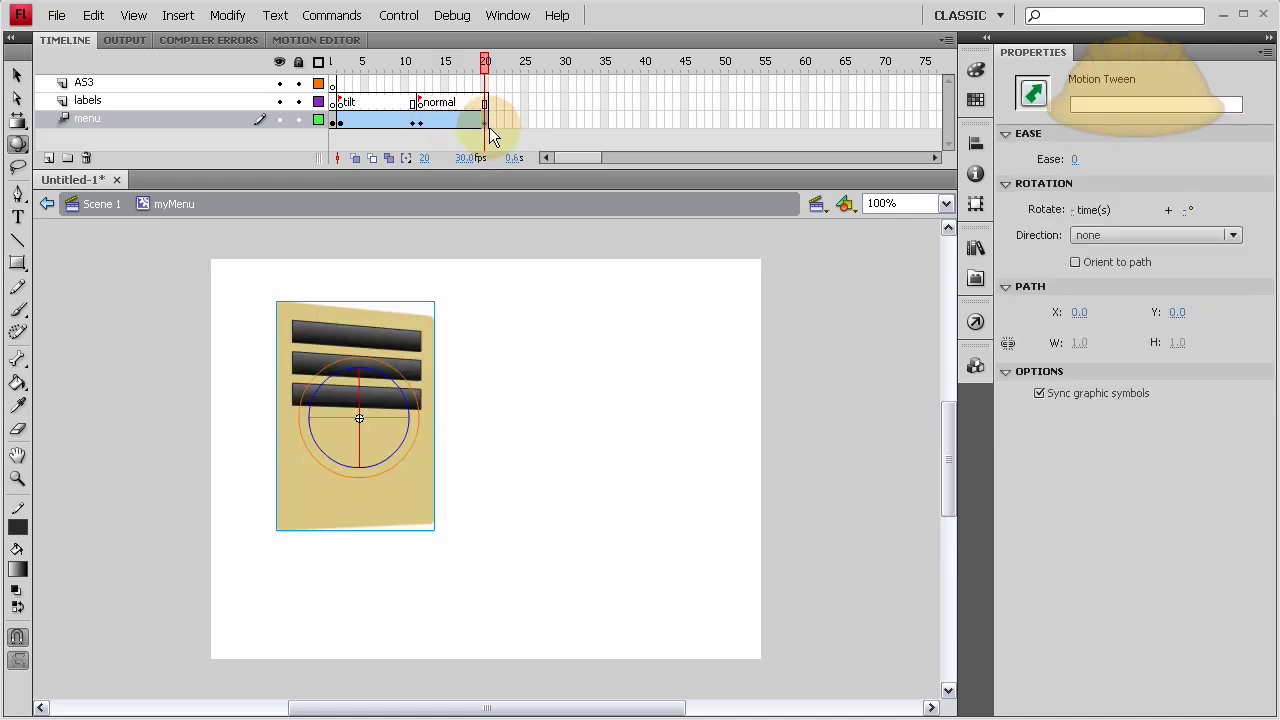
Step: Rotate the menu clip in 3D back to its flat, front-facing pose at frame 20 and scrub back through the tween
{"action": "left_click", "coordinate": [486, 121]}
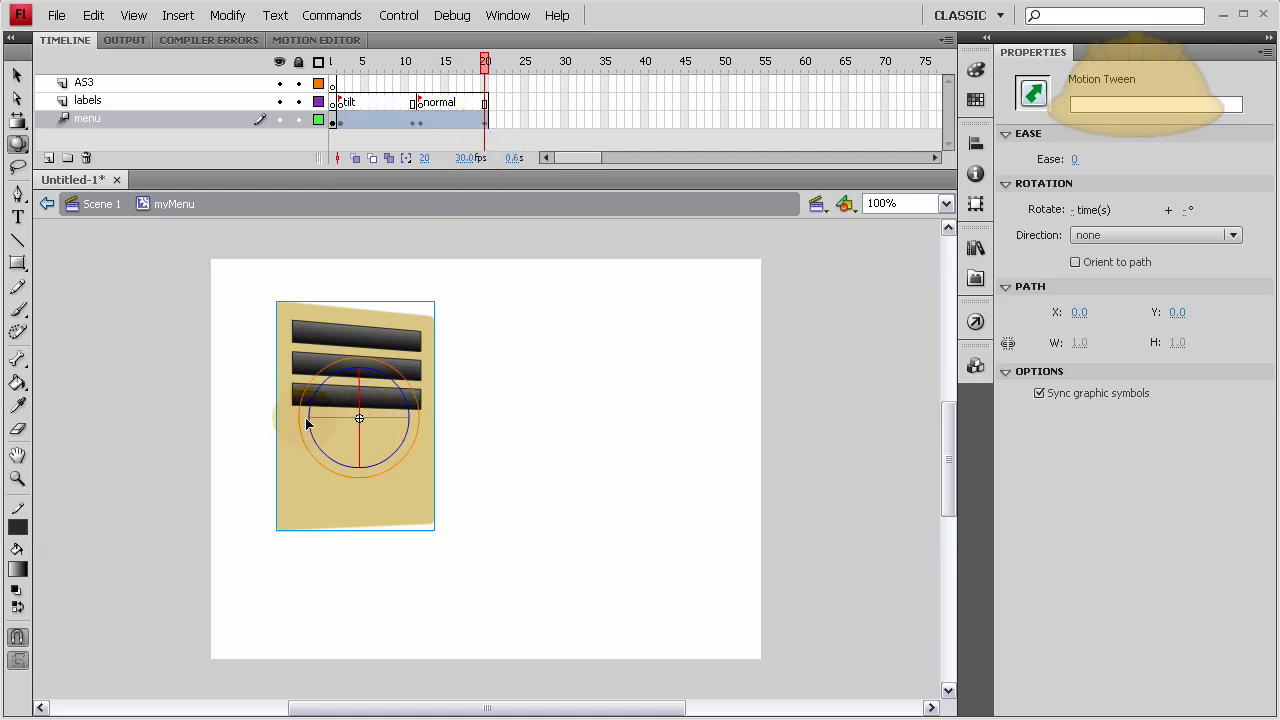
{"action": "left_click_drag", "start_coordinate": [300, 424], "coordinate": [410, 332]}
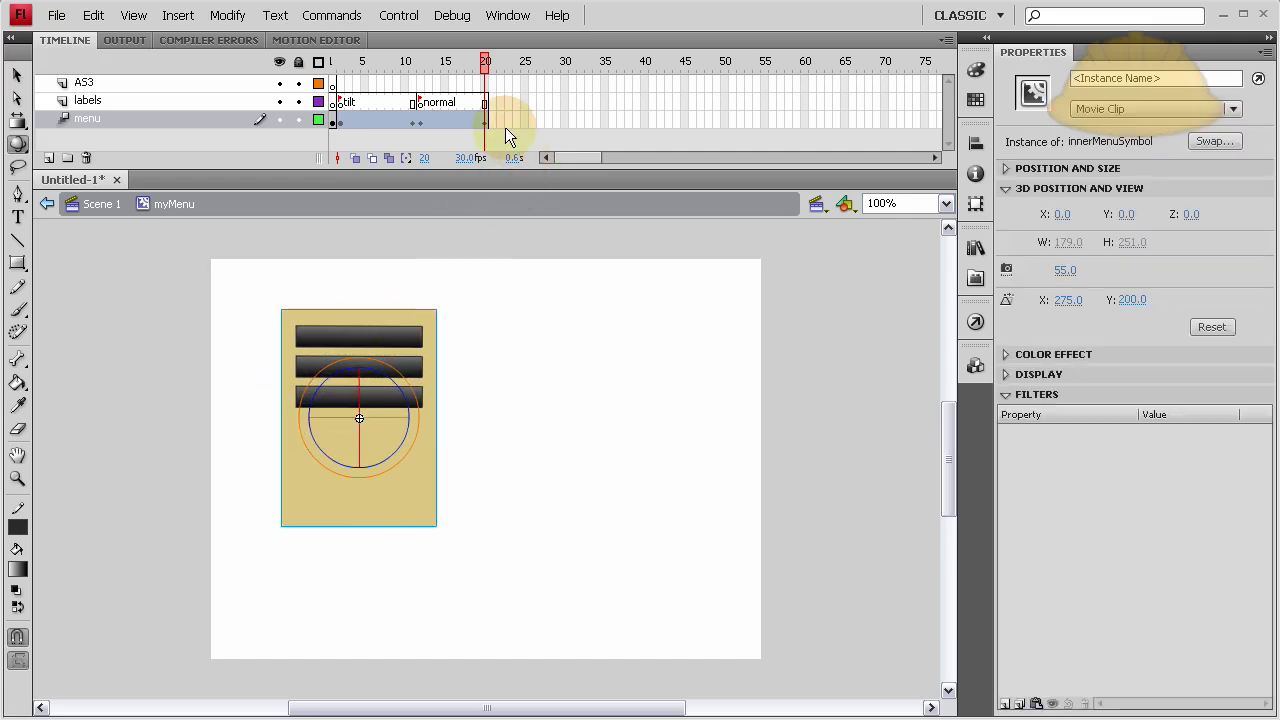
{"action": "left_click", "coordinate": [475, 64]}
{"action": "left_click_drag", "start_coordinate": [474, 70], "coordinate": [412, 81]}
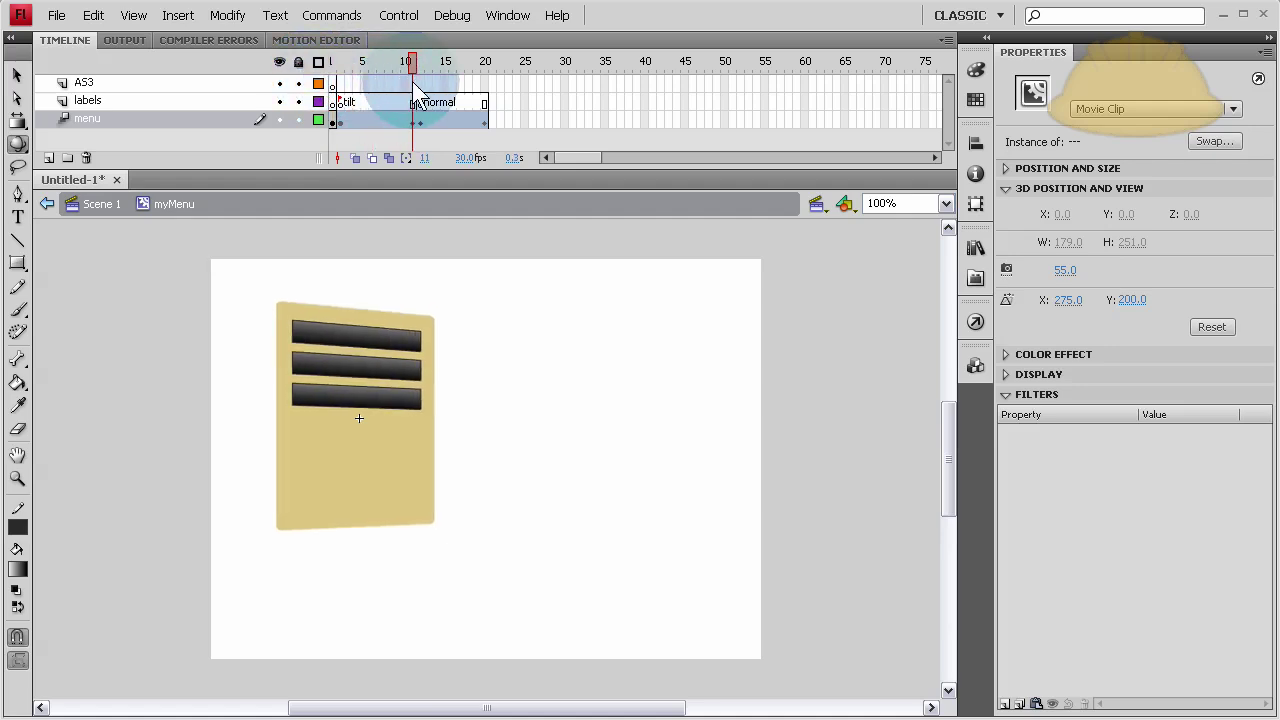
{"action": "left_click_drag", "start_coordinate": [412, 81], "coordinate": [335, 100]}
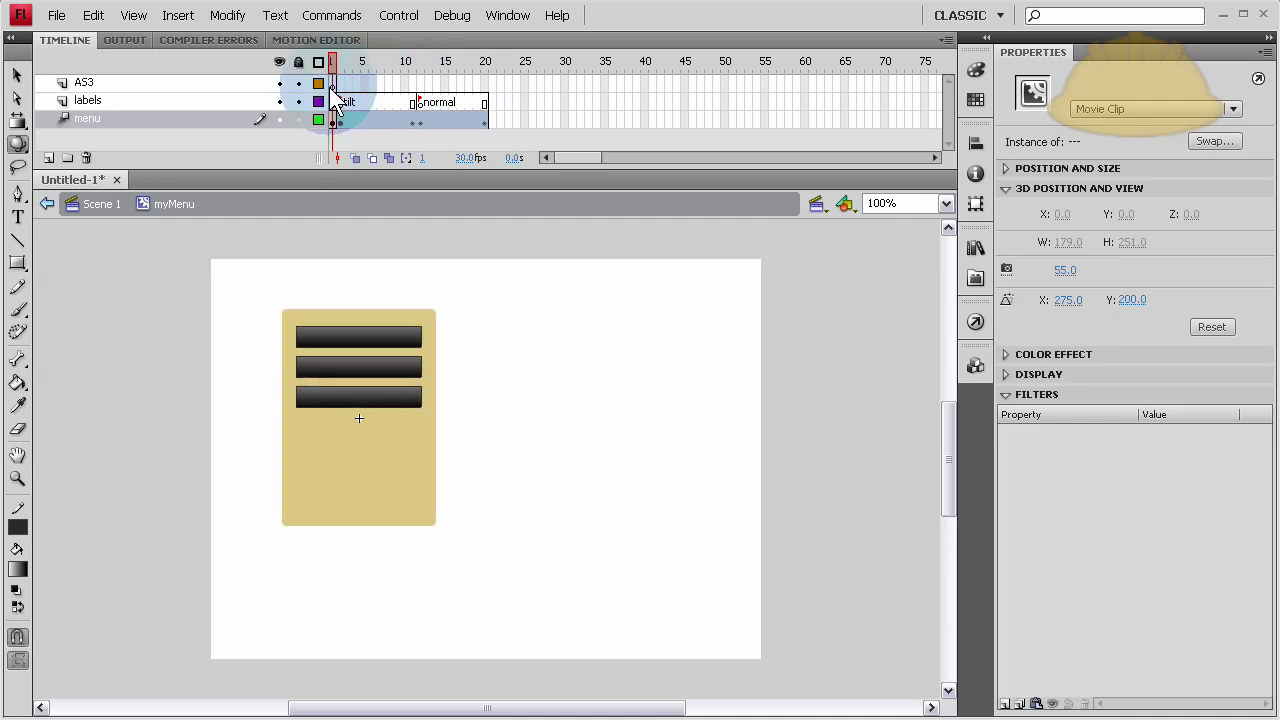
{"action": "left_click", "coordinate": [372, 118]}
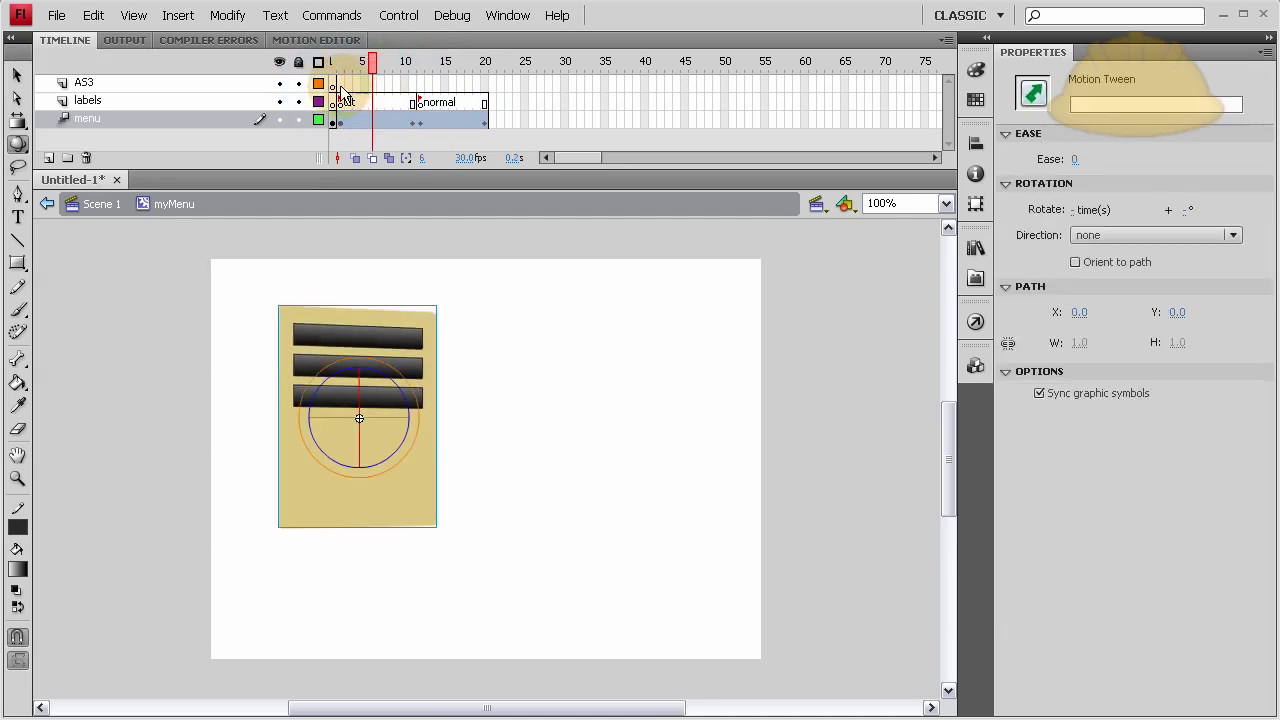
Step: Add the script stop(); to frame 1 of the AS3 layer
{"action": "left_click", "coordinate": [337, 85]}
{"action": "key", "text": "F9"}
{"action": "type", "text": "s"}
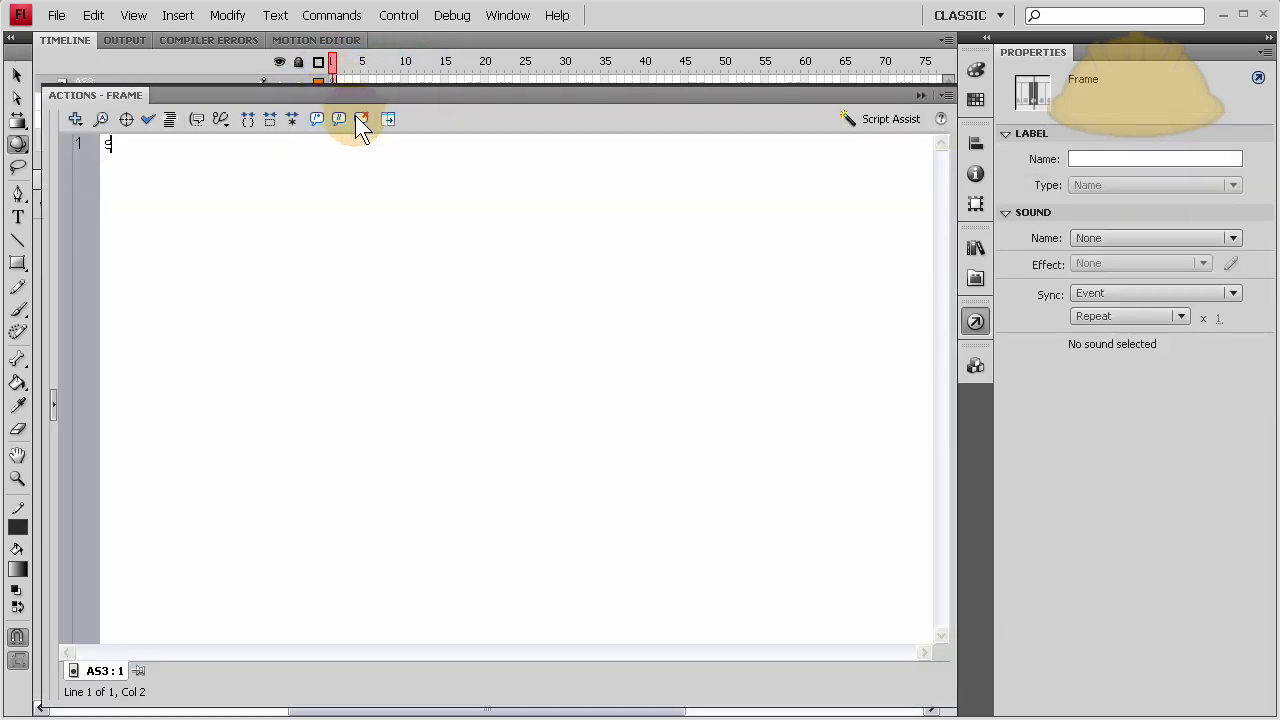
{"action": "type", "text": "top();"}
{"action": "key", "text": "F9"}
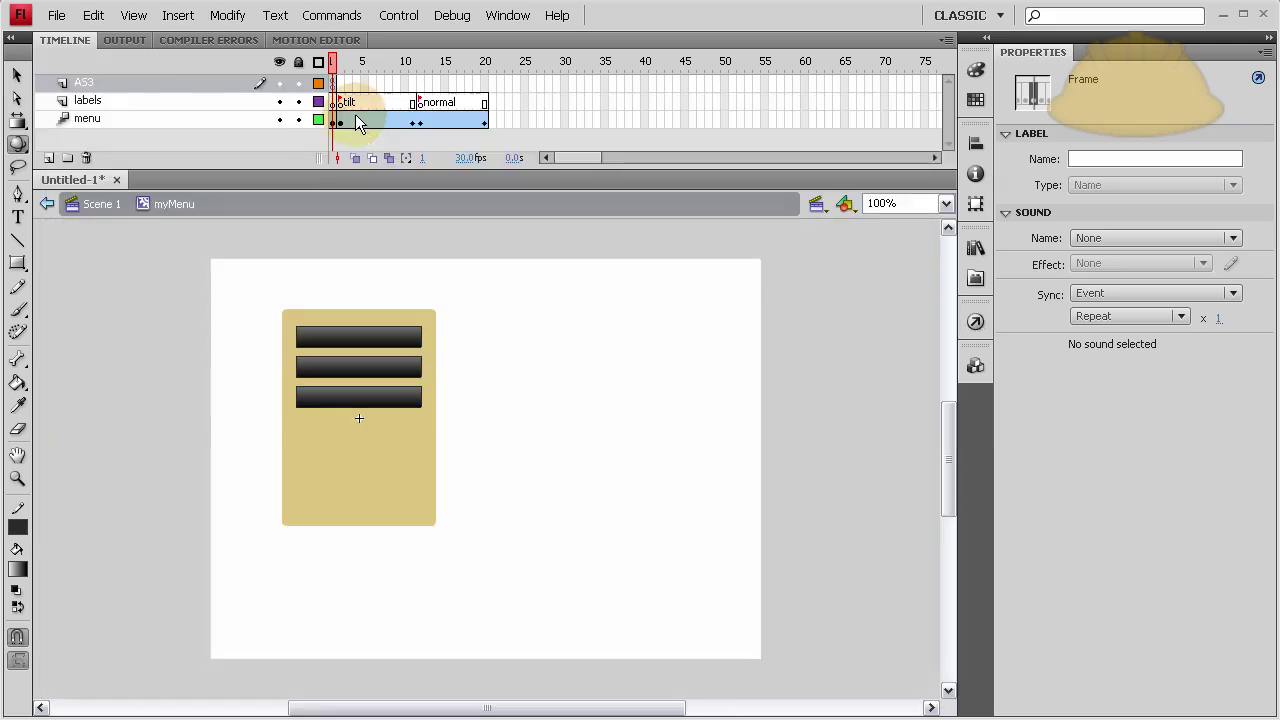
Step: Insert a keyframe at frame 11 of the AS3 layer and give it the script stop();
{"action": "left_click", "coordinate": [413, 84]}
{"action": "left_click", "coordinate": [415, 87]}
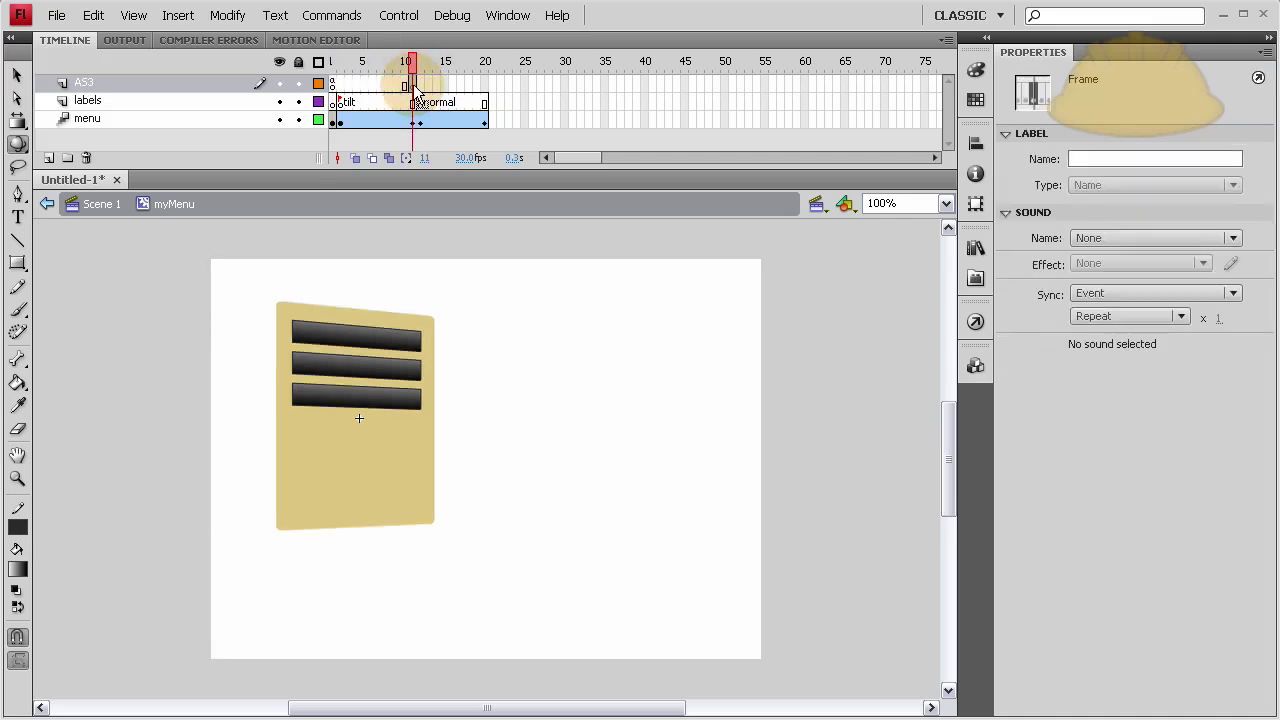
{"action": "key", "text": "F9"}
{"action": "type", "text": "stop();"}
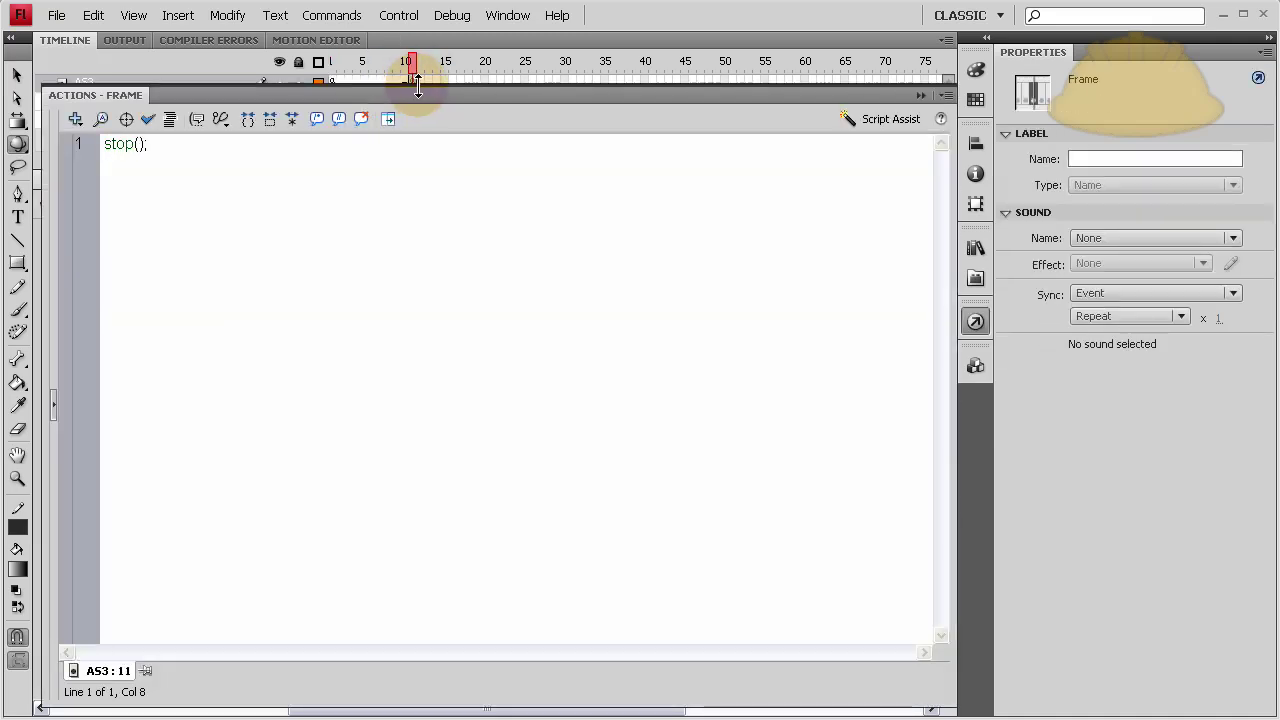
{"action": "key", "text": "F9"}
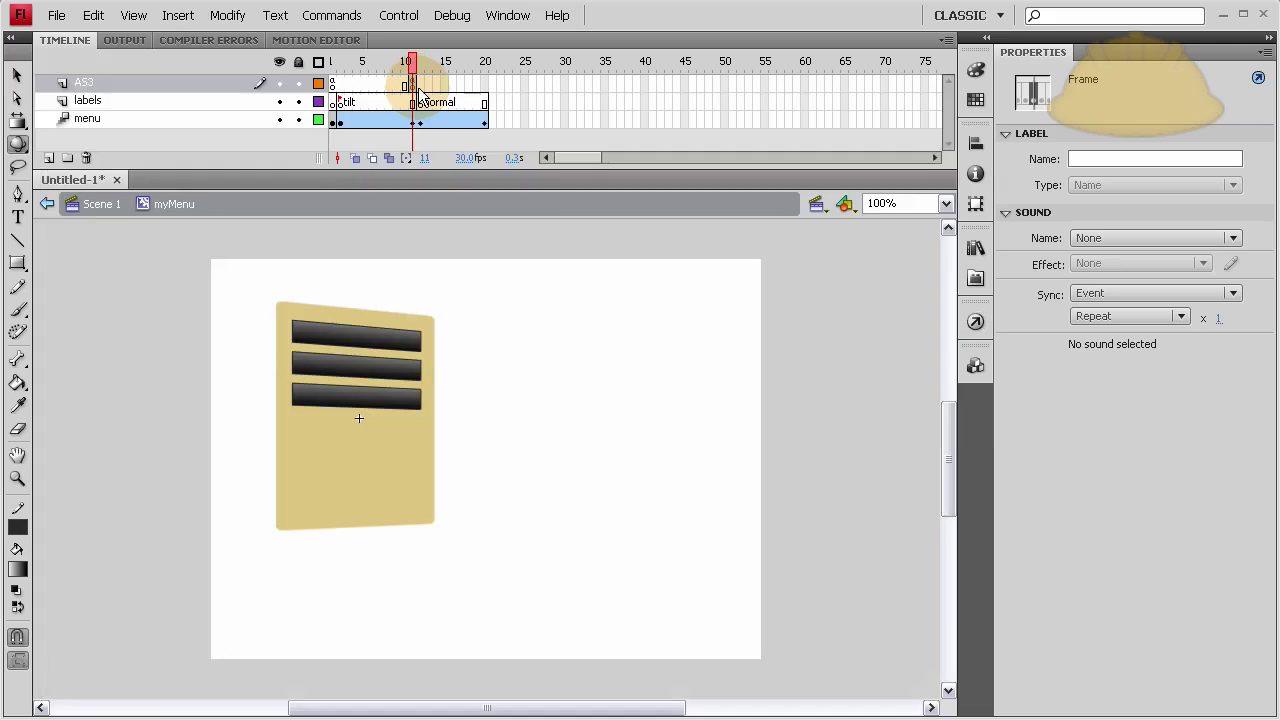
Step: Scrub the playhead through the tilt and normal sections up to frame 20, and return to Scene 1
{"action": "left_click", "coordinate": [338, 96]}
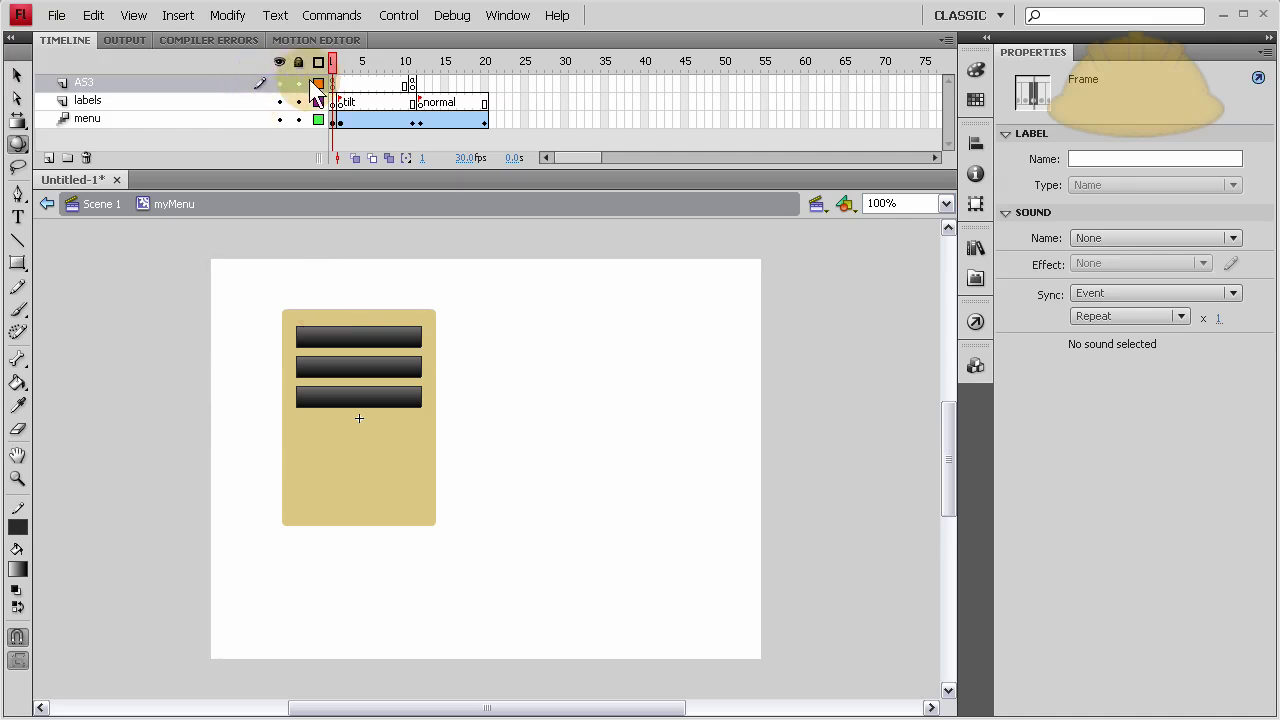
{"action": "mouse_move", "coordinate": [331, 63]}
{"action": "left_mouse_down"}
{"action": "mouse_move", "coordinate": [374, 61]}
{"action": "mouse_move", "coordinate": [327, 57]}
{"action": "left_mouse_up"}
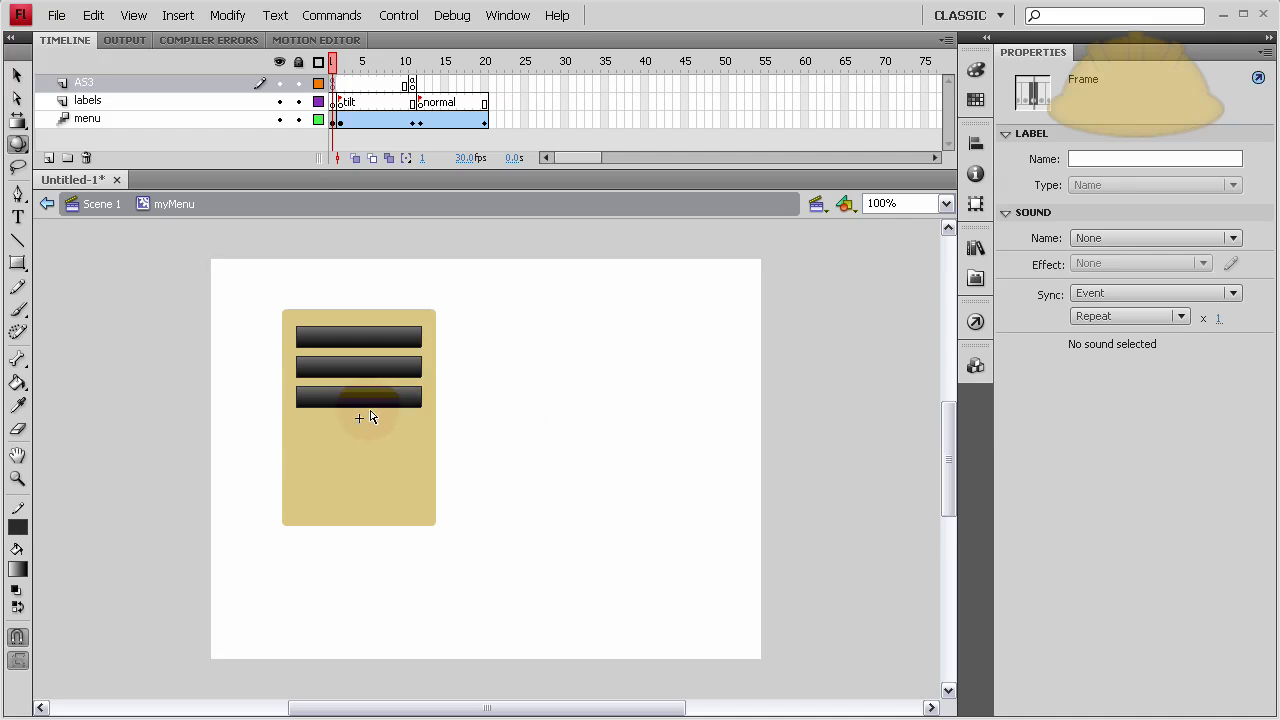
{"action": "left_click_drag", "start_coordinate": [332, 58], "coordinate": [418, 70]}
{"action": "left_click", "coordinate": [418, 85]}
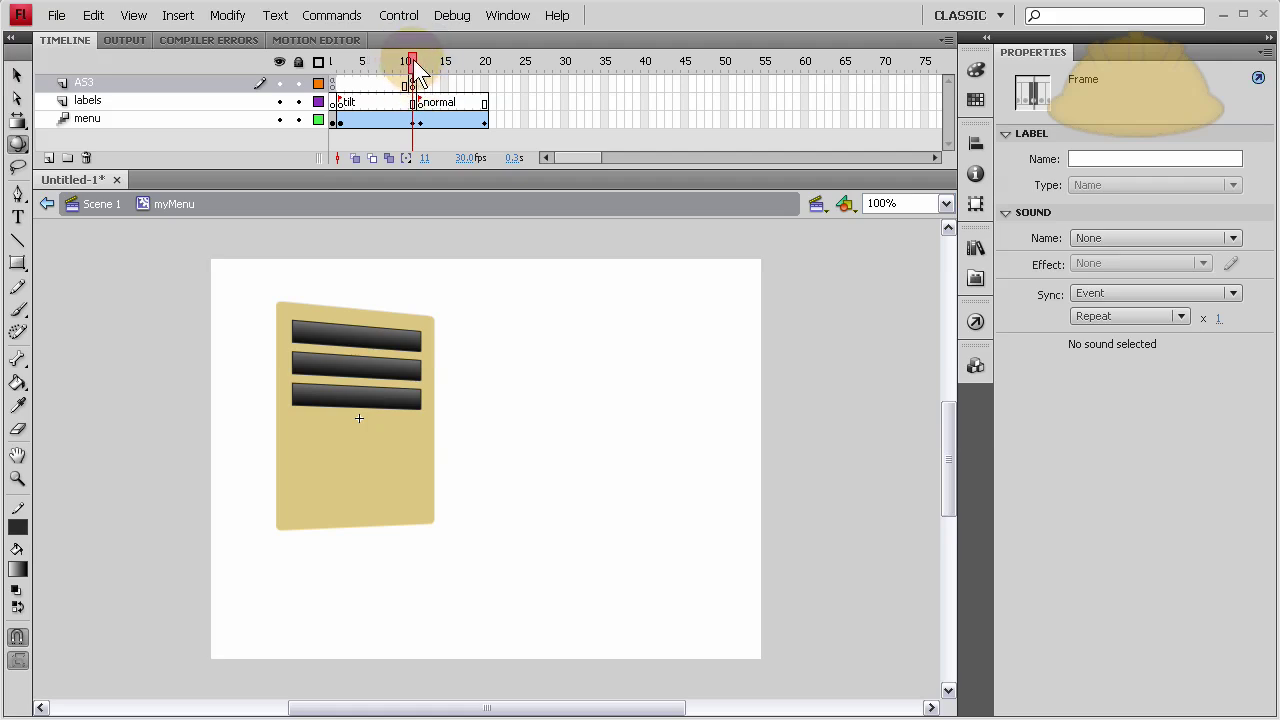
{"action": "left_click_drag", "start_coordinate": [418, 72], "coordinate": [483, 67]}
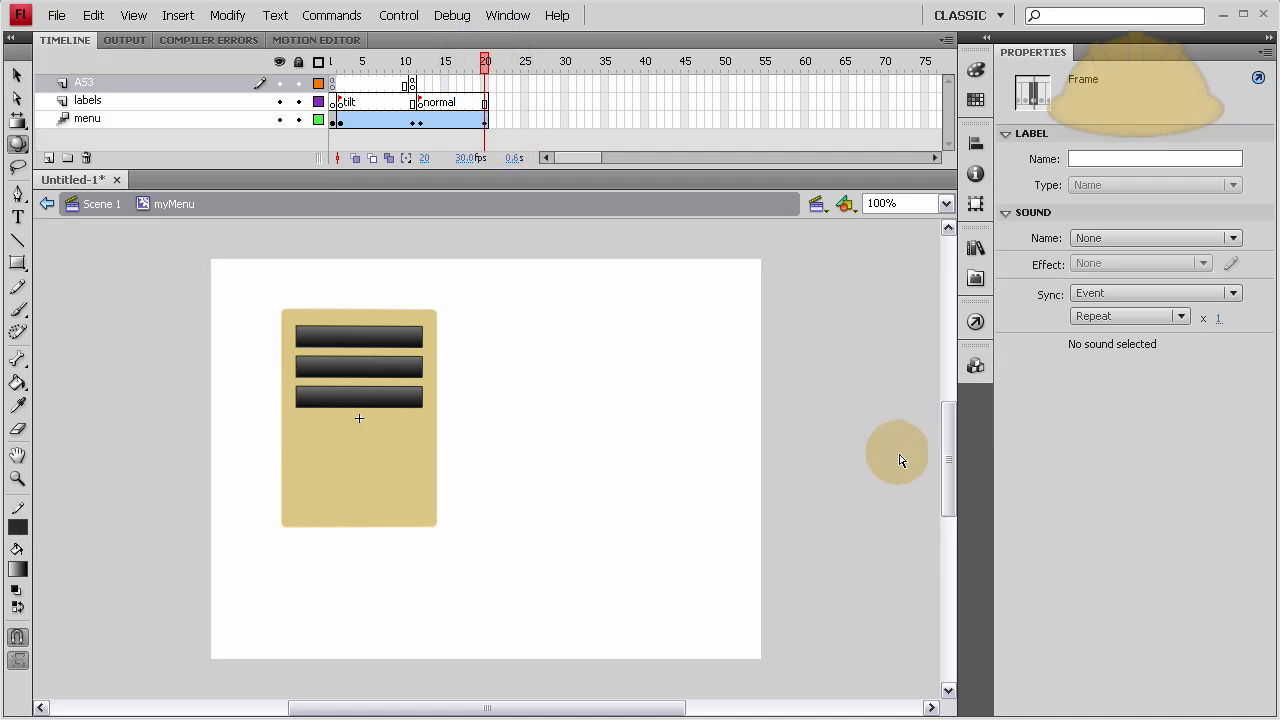
{"action": "left_click", "coordinate": [829, 434]}
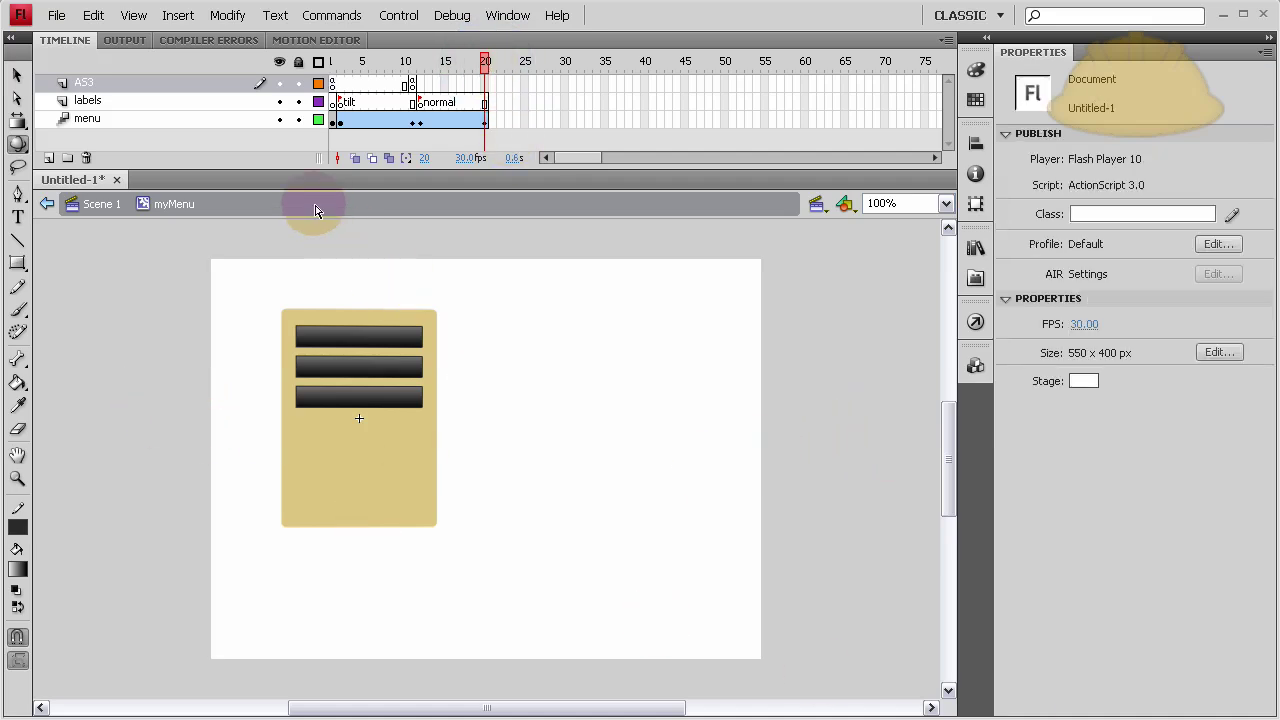
{"action": "left_click", "coordinate": [101, 205]}
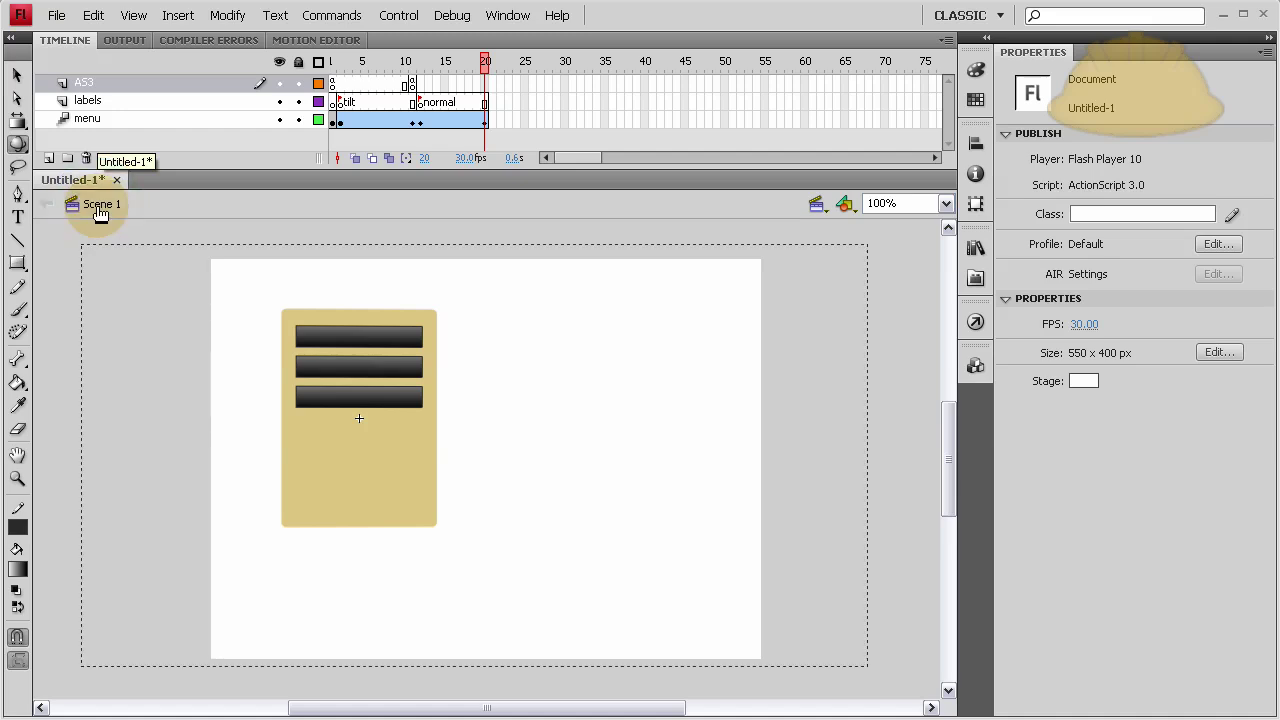
Step: Add a new layer named text above Layer 1 in the main scene
{"action": "left_click", "coordinate": [100, 388]}
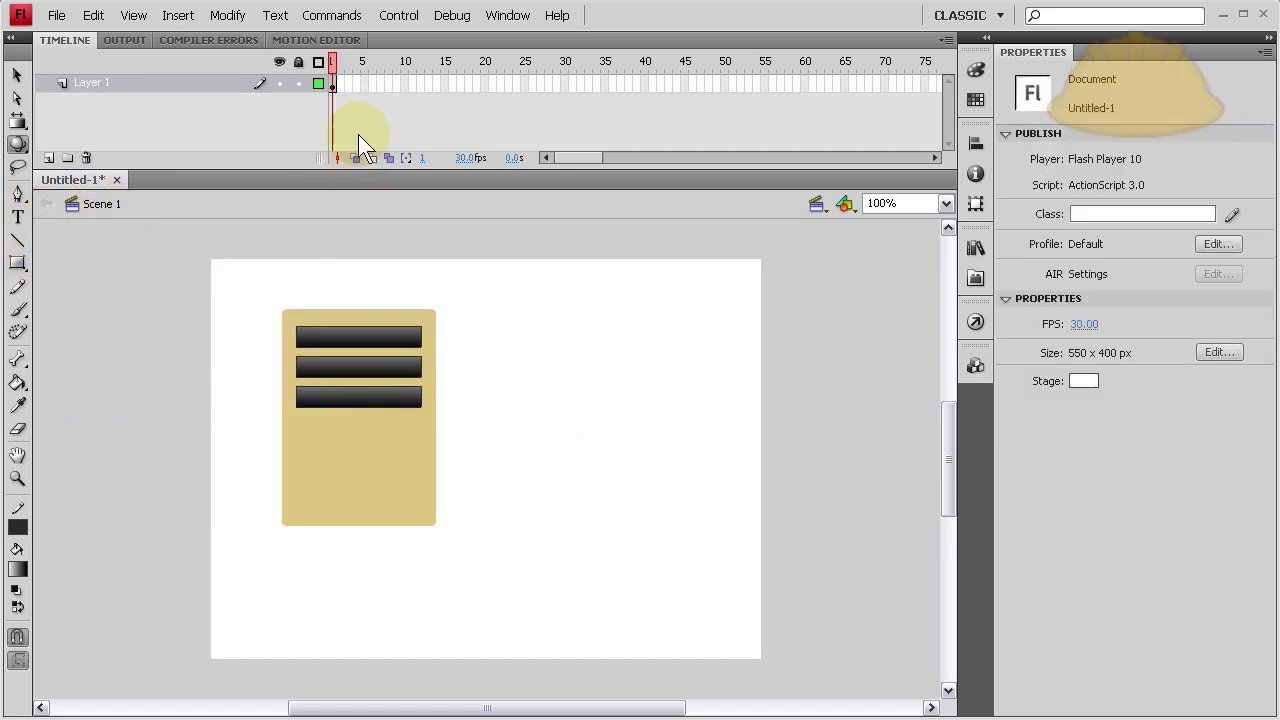
{"action": "left_click", "coordinate": [331, 84]}
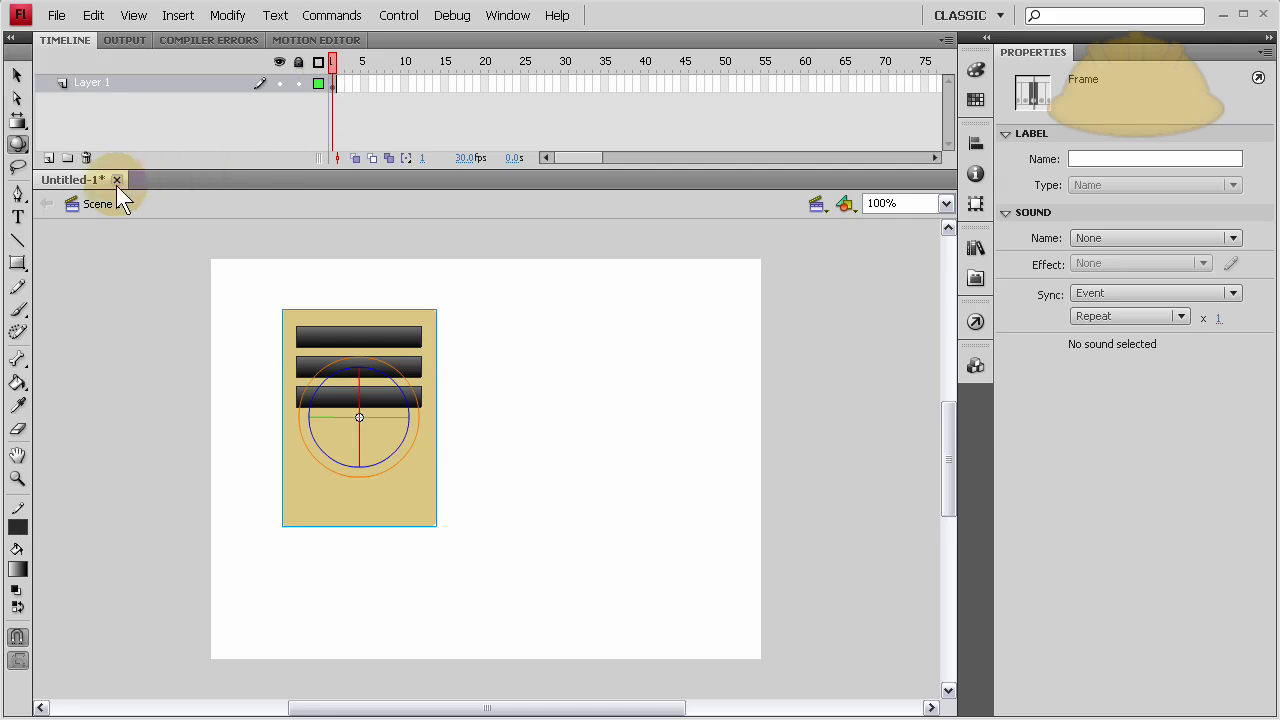
{"action": "left_click", "coordinate": [52, 157]}
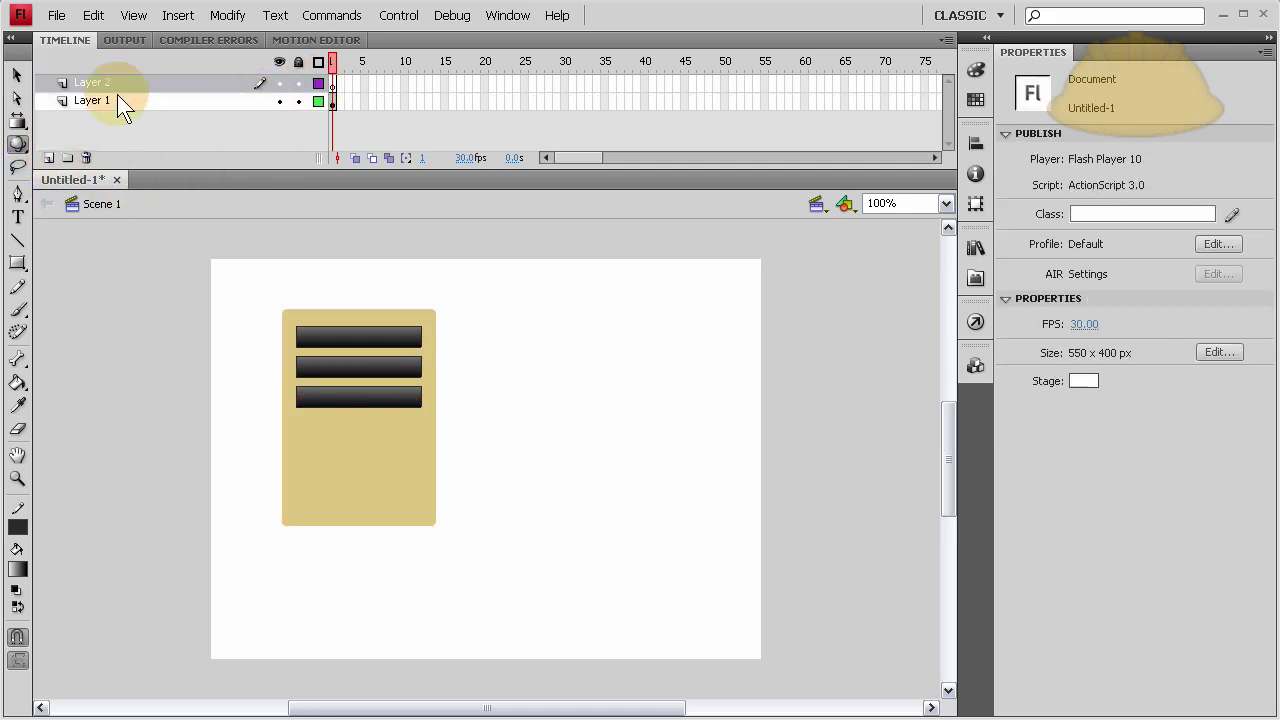
{"action": "double_click", "coordinate": [89, 84]}
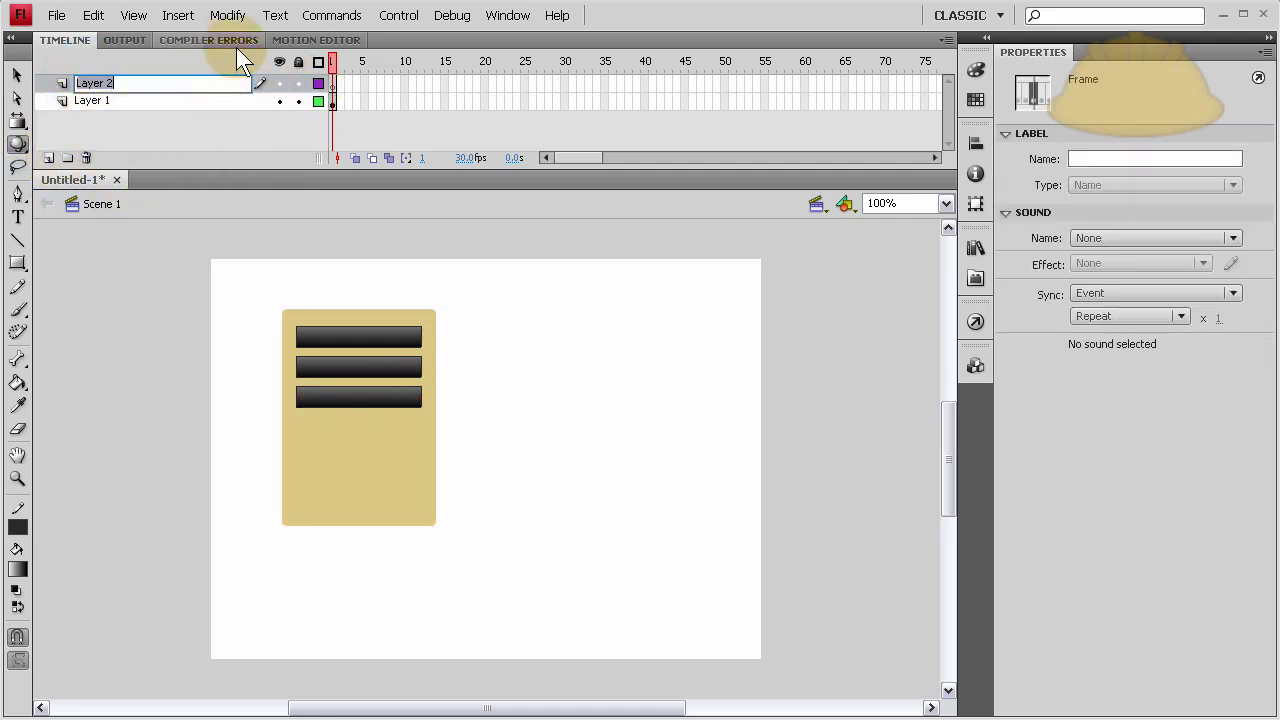
{"action": "type", "text": "text"}
{"action": "left_click", "coordinate": [143, 337]}
Step: Draw a dynamic text field beside the menu on the text layer and give it the instance name status_txt
{"action": "left_click", "coordinate": [17, 220]}
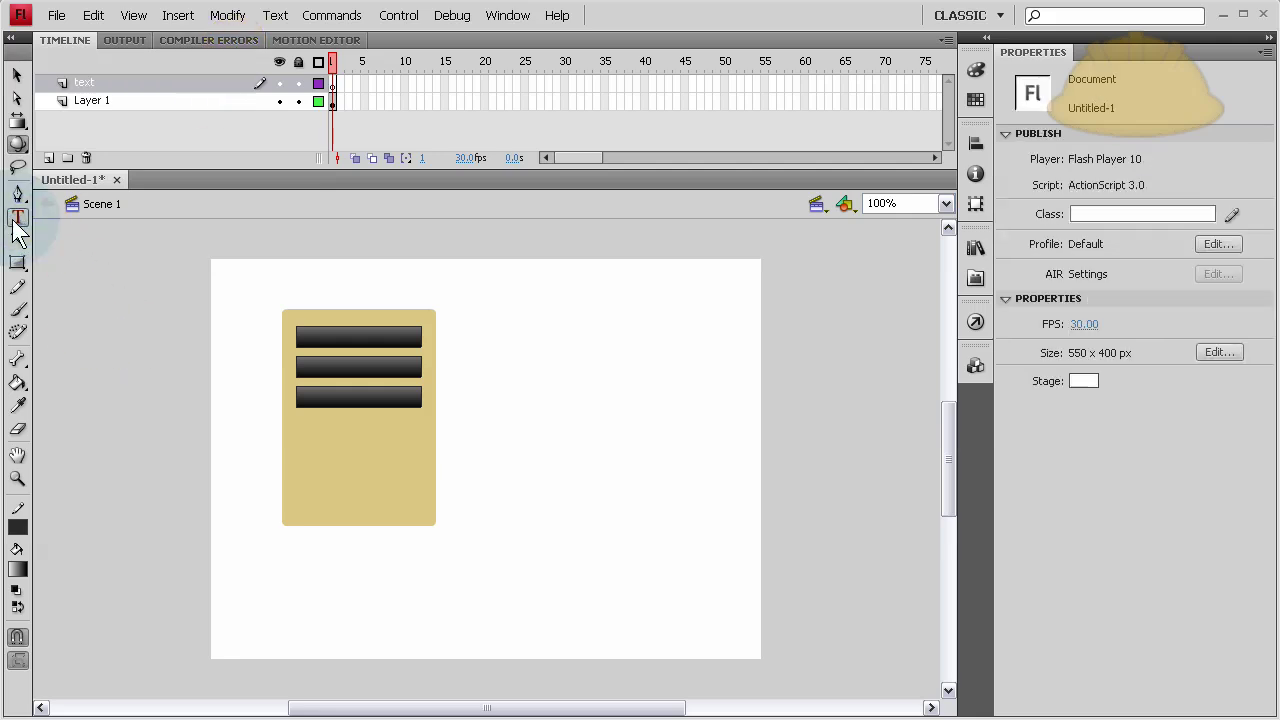
{"action": "left_click_drag", "start_coordinate": [505, 335], "coordinate": [610, 339]}
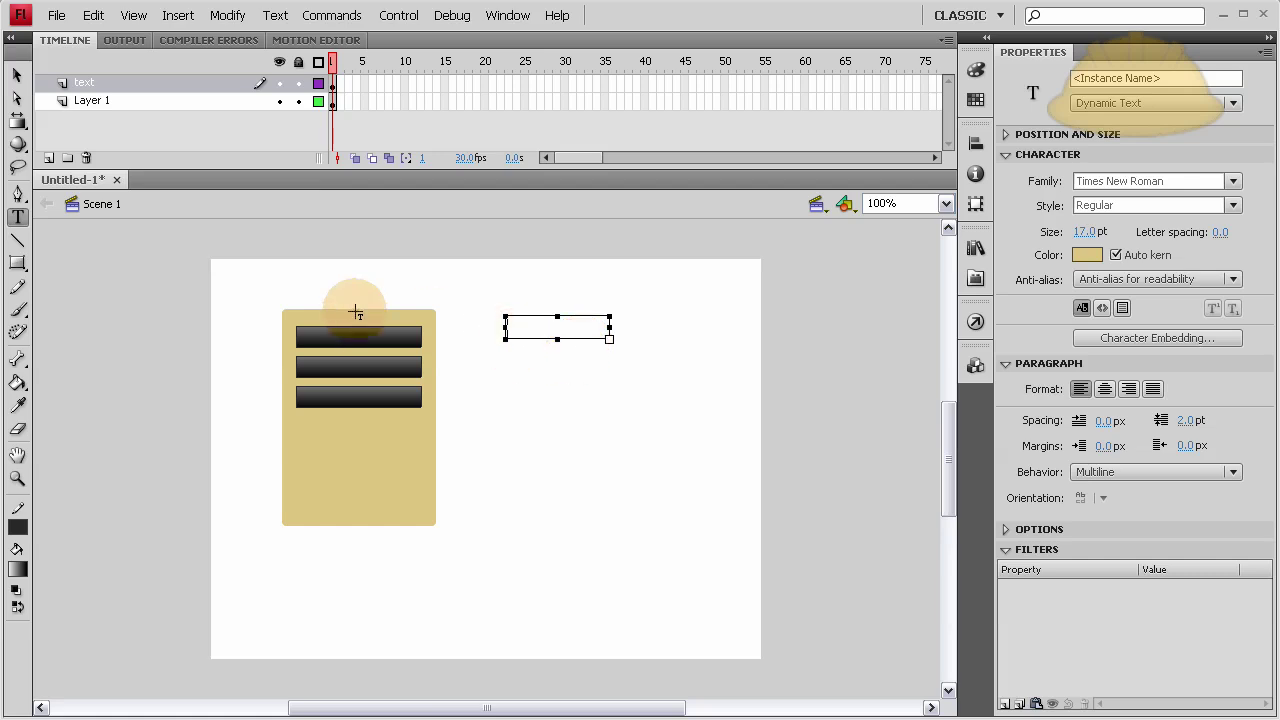
{"action": "left_click", "coordinate": [1148, 79]}
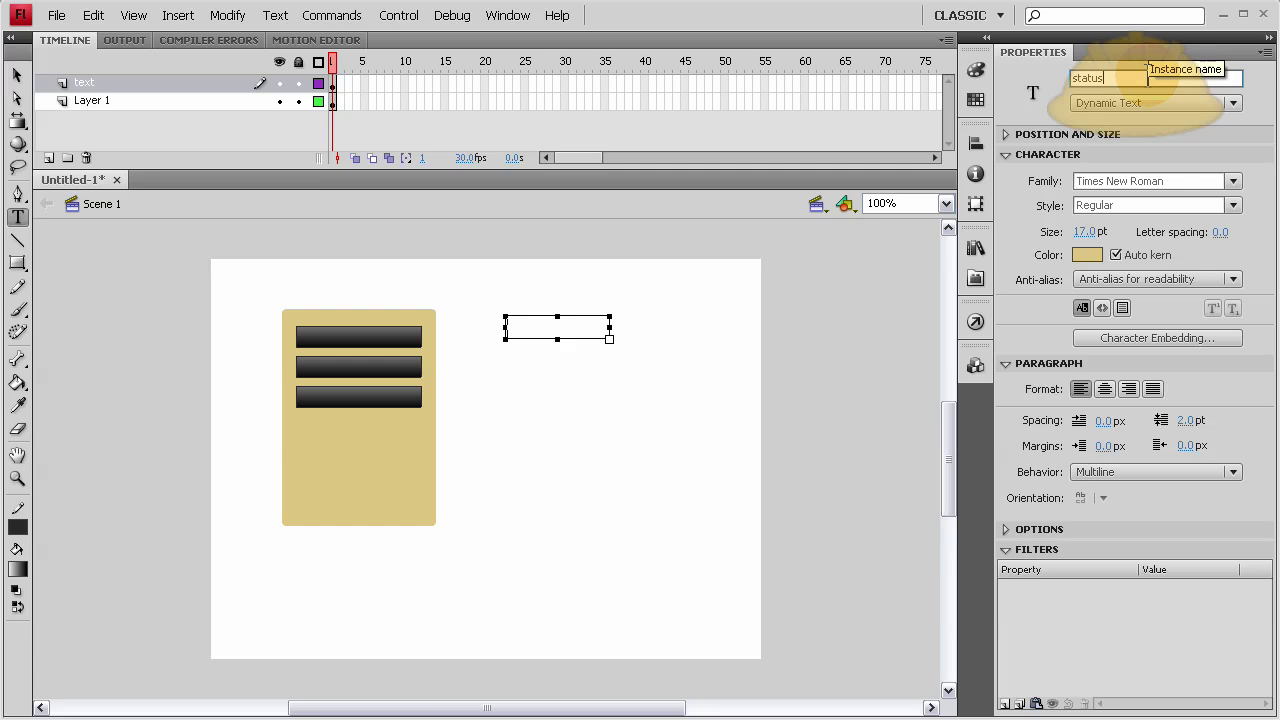
{"action": "type", "text": "status_txt"}
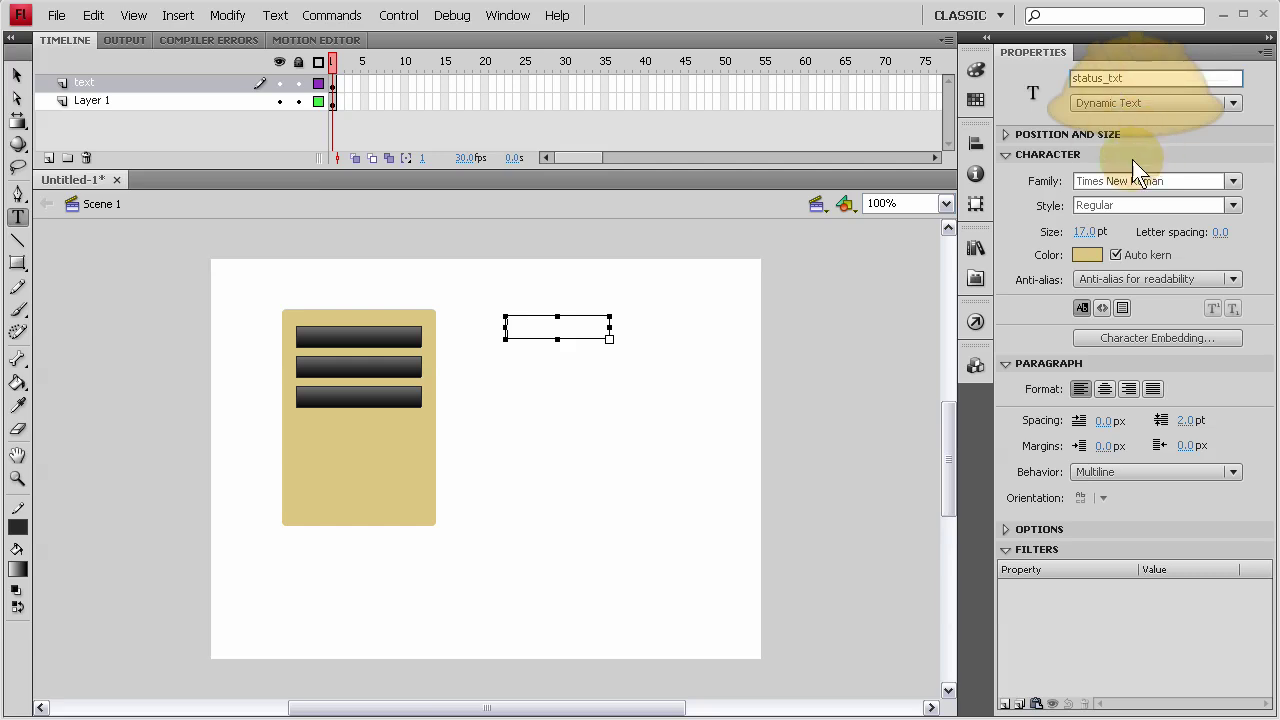
{"action": "left_click", "coordinate": [17, 75]}
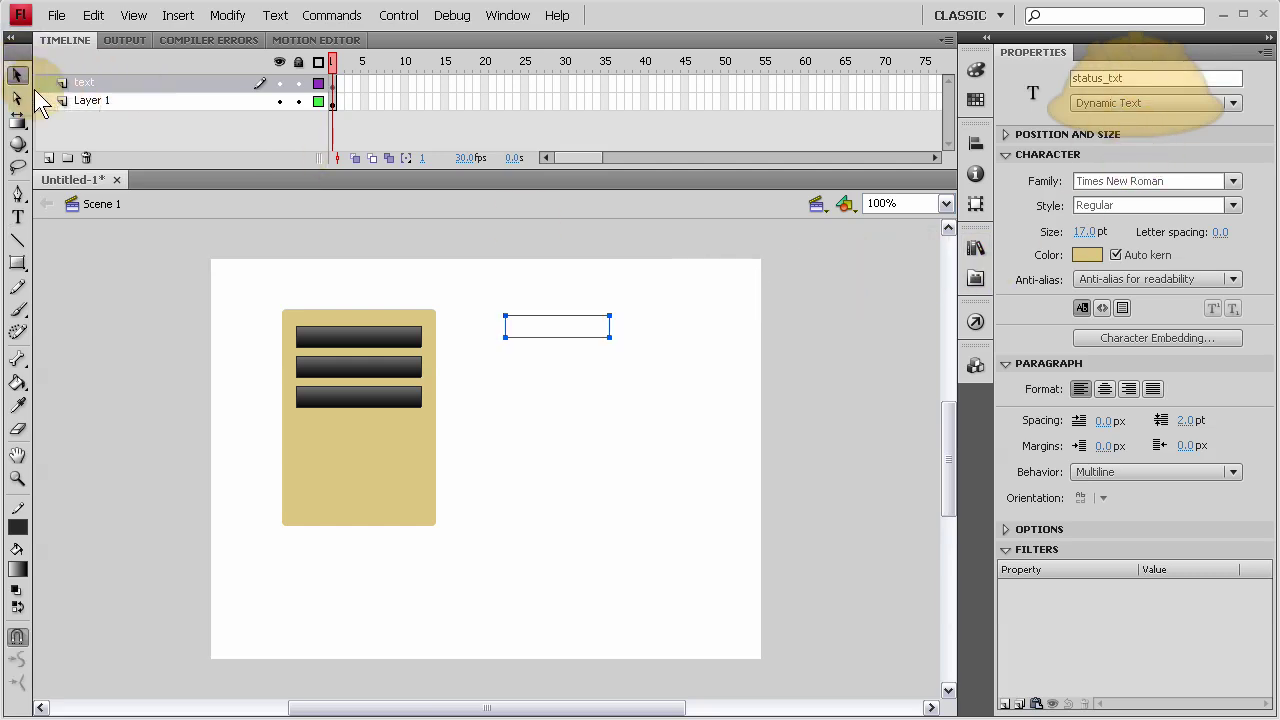
{"action": "left_click", "coordinate": [810, 320]}
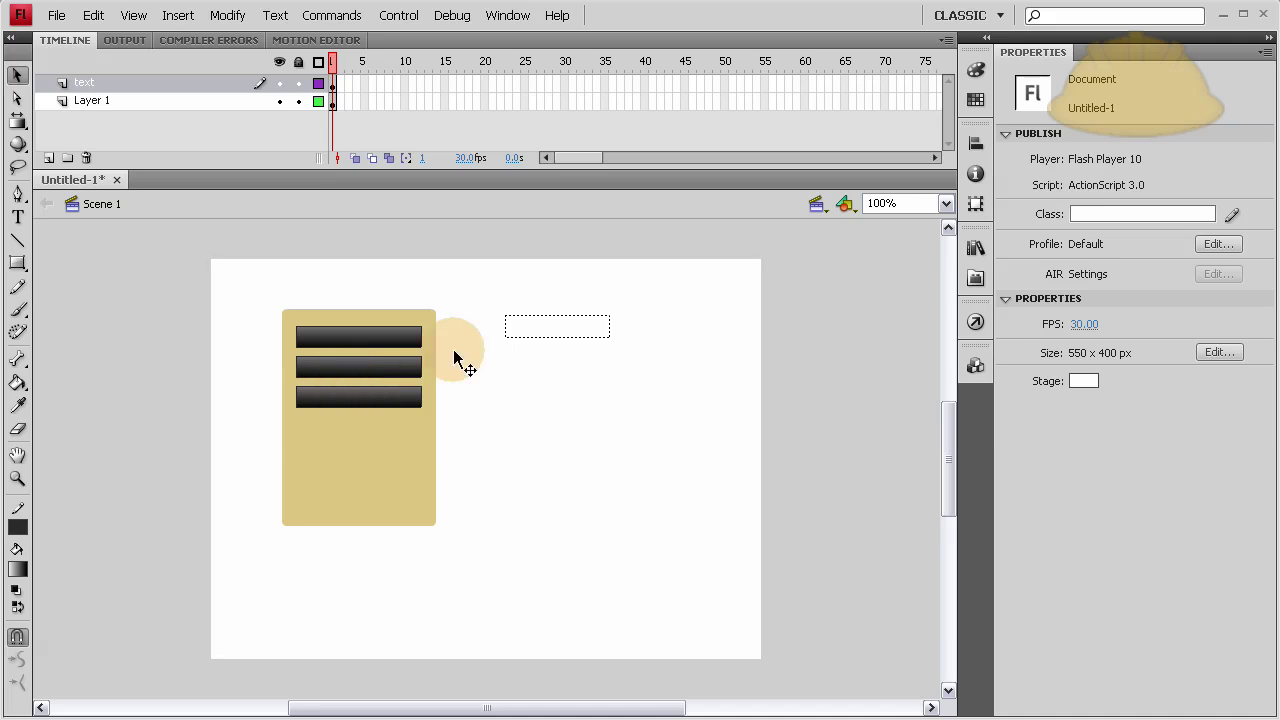
Step: Set the text color of the status_txt field to black
{"action": "left_click", "coordinate": [566, 330]}
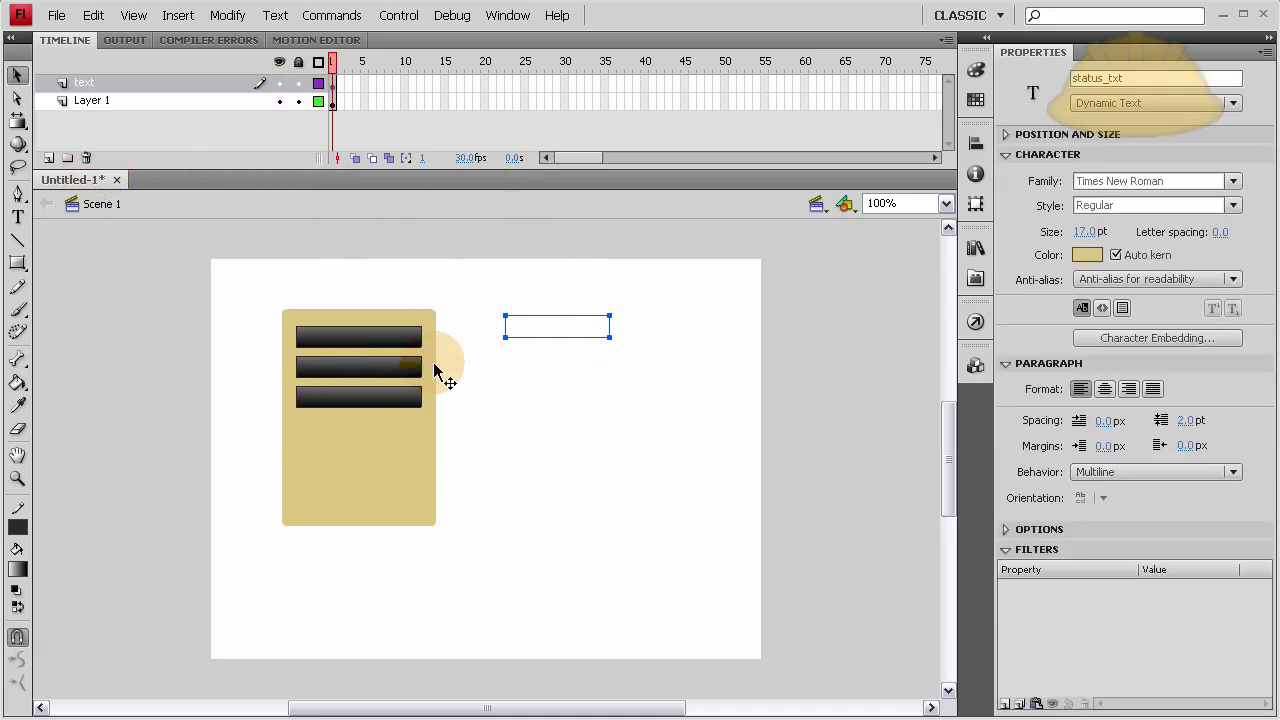
{"action": "left_click", "coordinate": [374, 434]}
{"action": "left_click", "coordinate": [557, 336]}
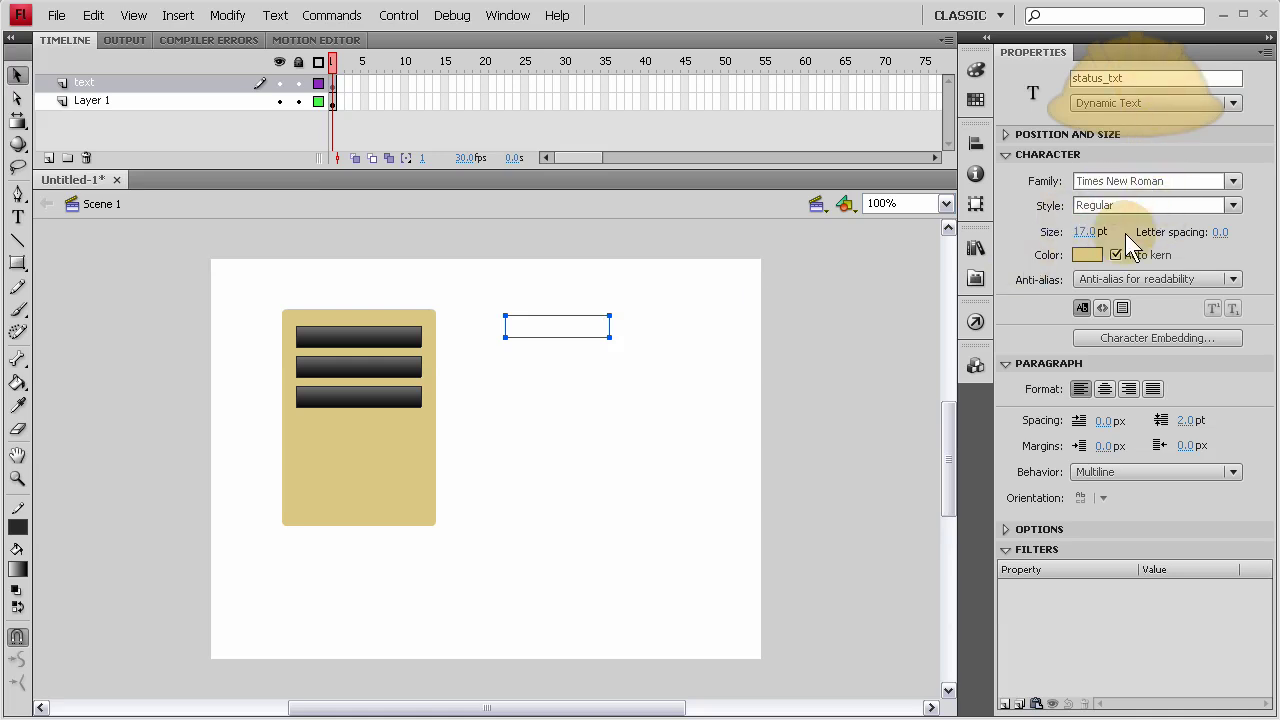
{"action": "left_click", "coordinate": [1087, 255]}
{"action": "left_click", "coordinate": [1010, 321]}
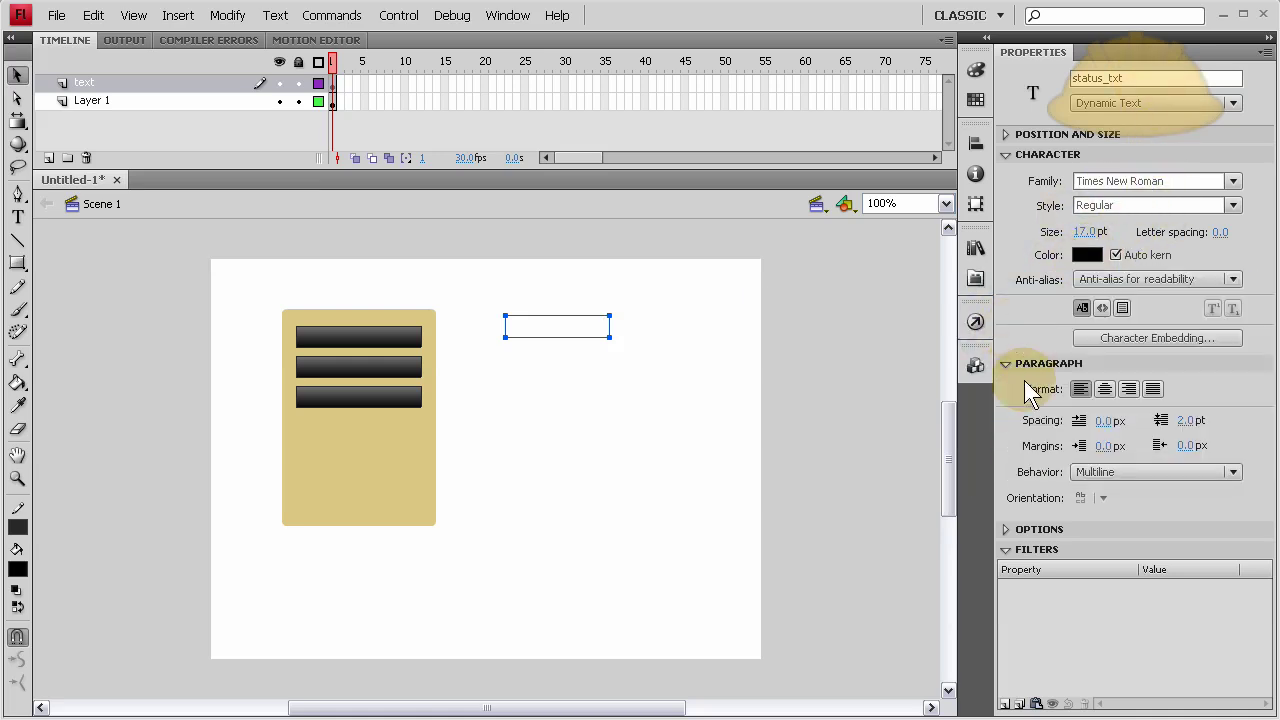
Step: Widen the status_txt field so that it spans most of the empty stage area beside the menu
{"action": "left_click", "coordinate": [606, 323]}
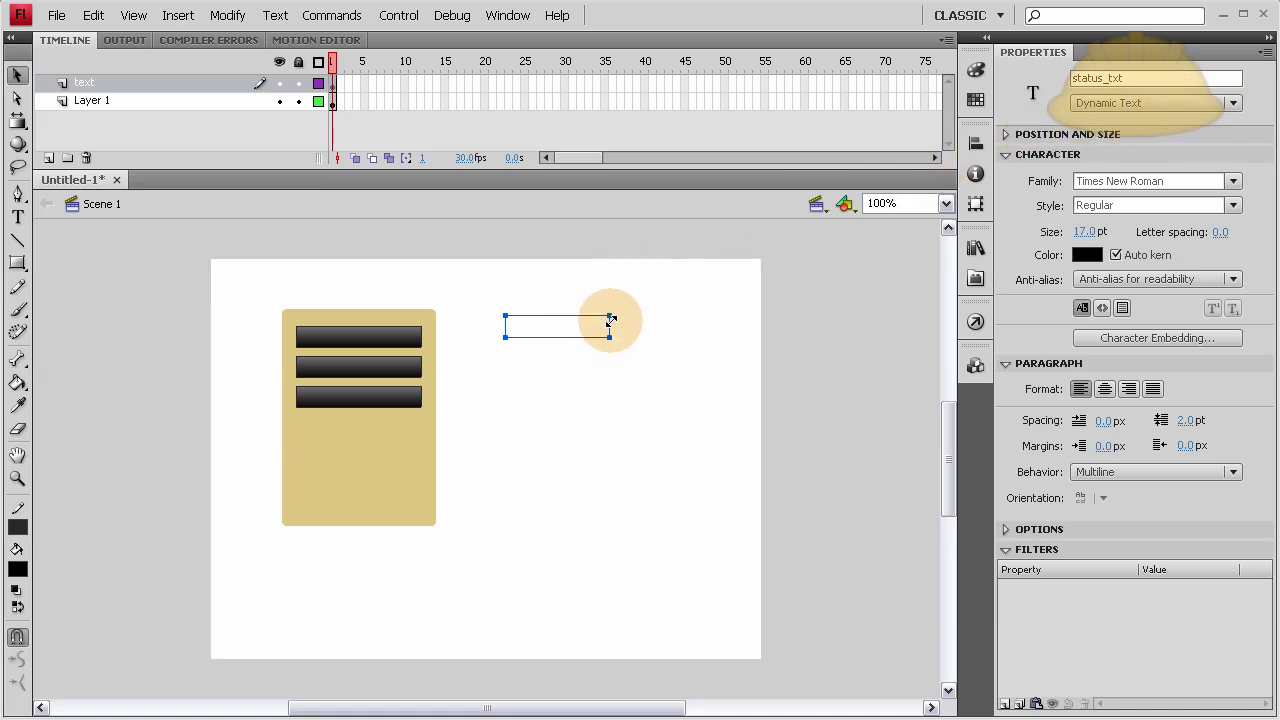
{"action": "left_click", "coordinate": [22, 74]}
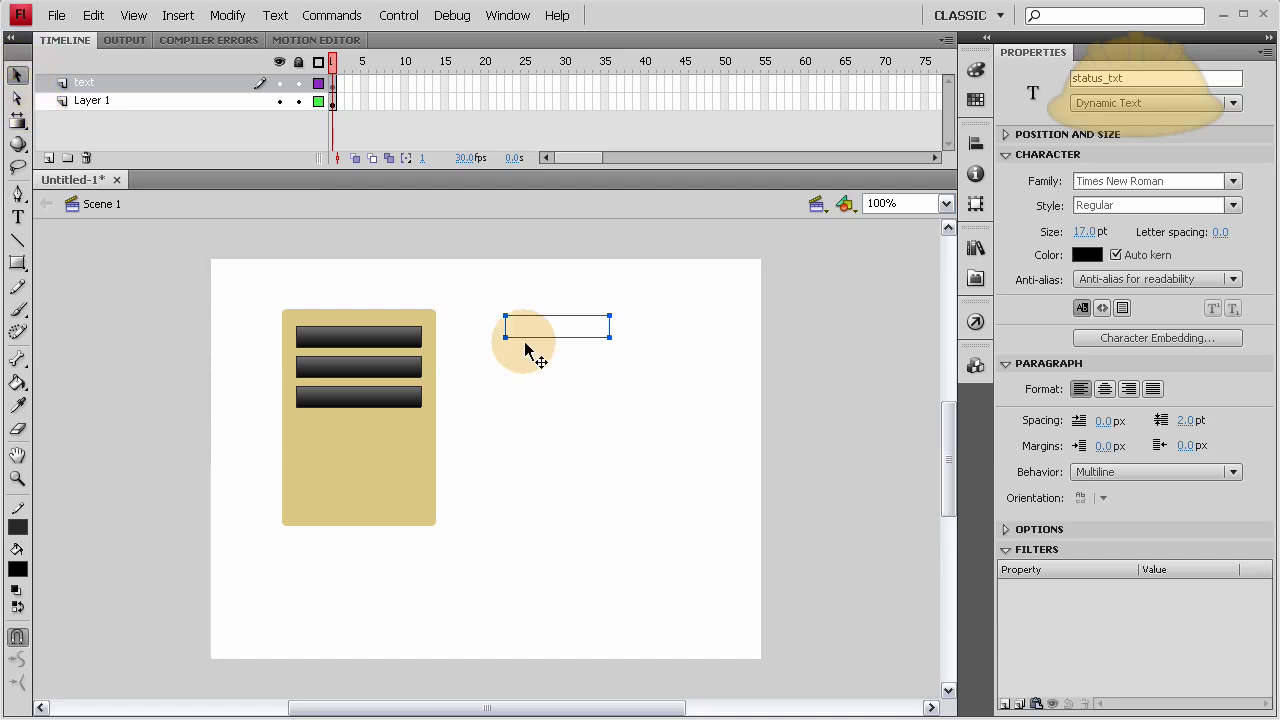
{"action": "left_click_drag", "start_coordinate": [609, 337], "coordinate": [640, 350]}
{"action": "left_click", "coordinate": [341, 290]}
{"action": "left_click", "coordinate": [823, 357]}
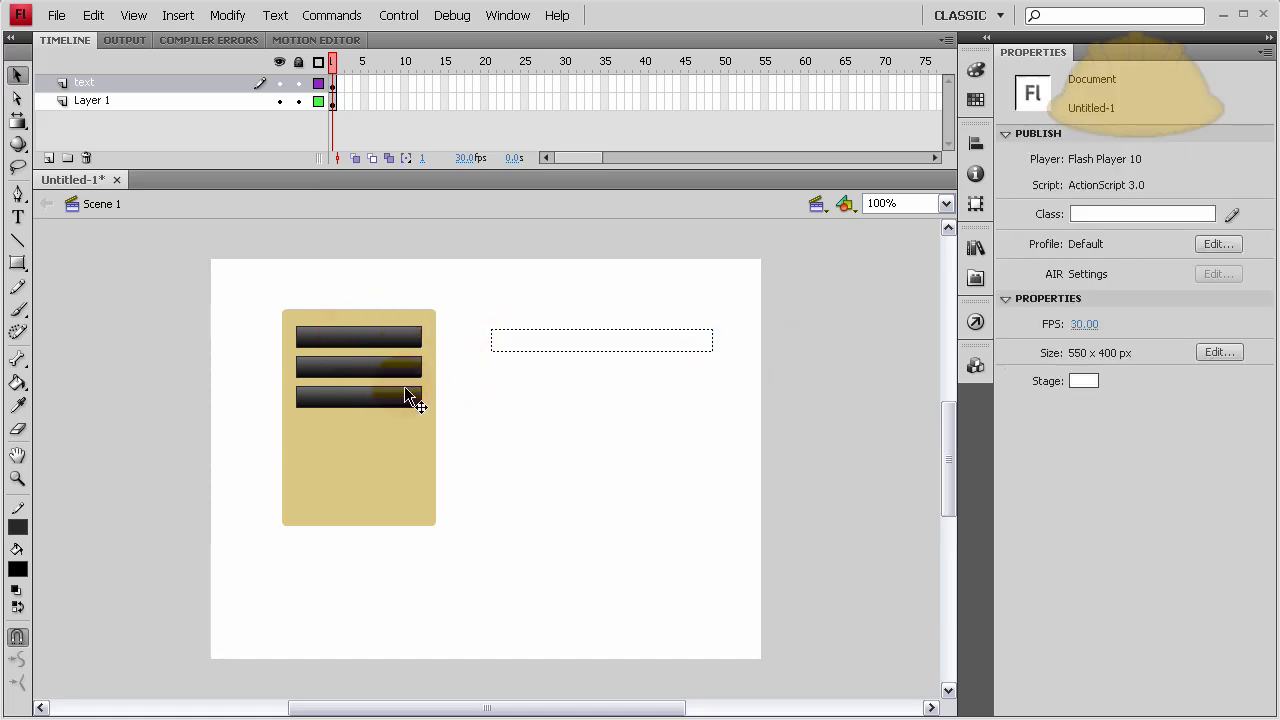
Step: Reposition the status_txt field beside the menu's first button and deselect it
{"action": "left_click", "coordinate": [588, 347]}
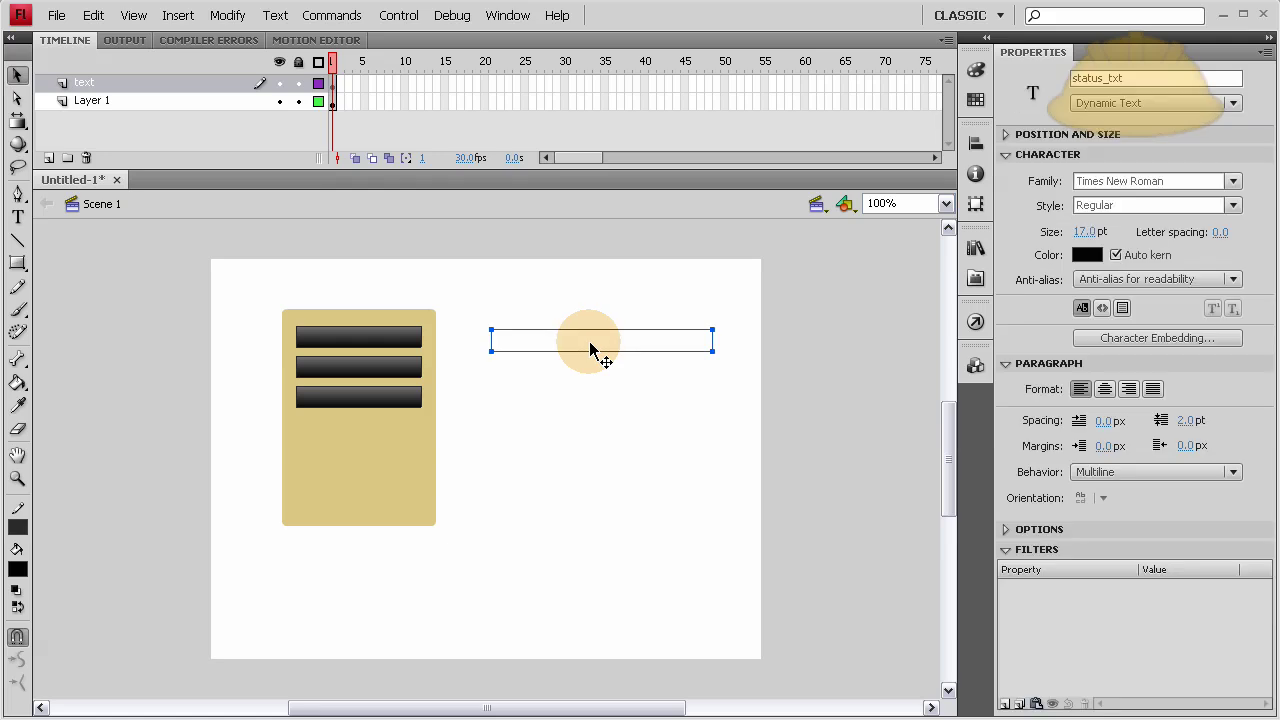
{"action": "left_click_drag", "start_coordinate": [591, 348], "coordinate": [593, 328]}
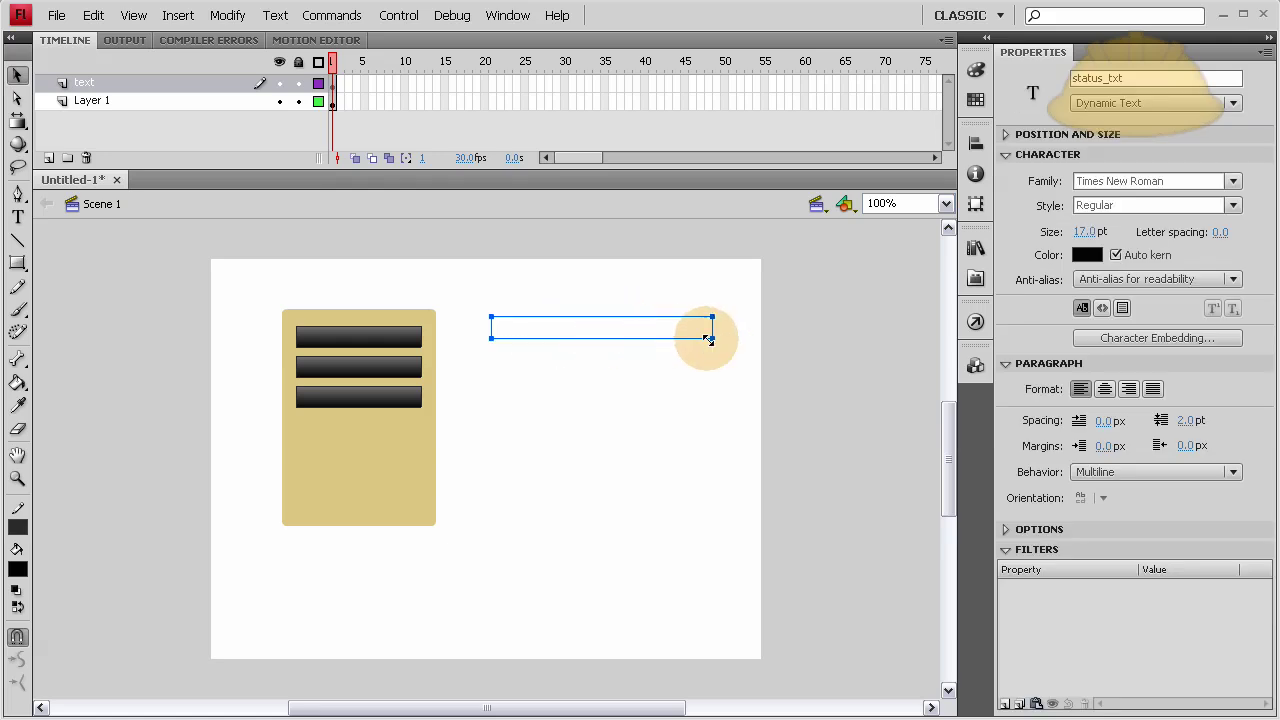
{"action": "left_click", "coordinate": [786, 331]}
{"action": "left_click", "coordinate": [666, 338]}
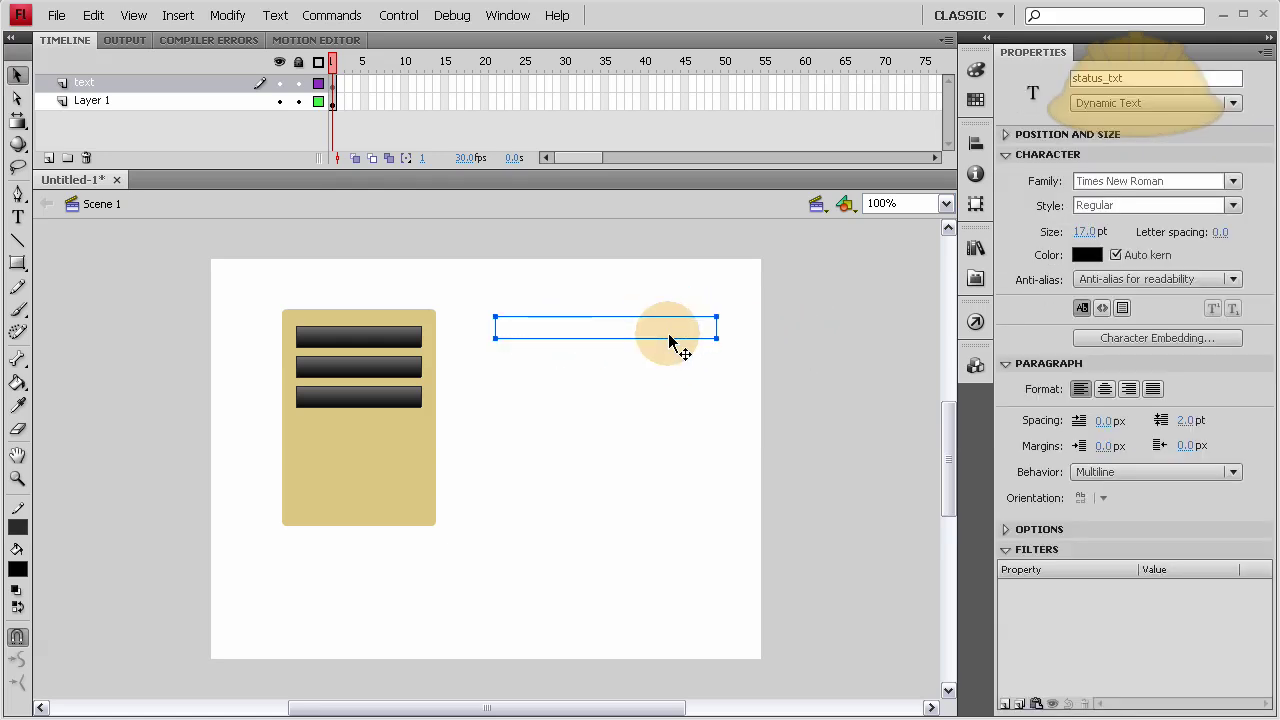
{"action": "left_click", "coordinate": [799, 334]}
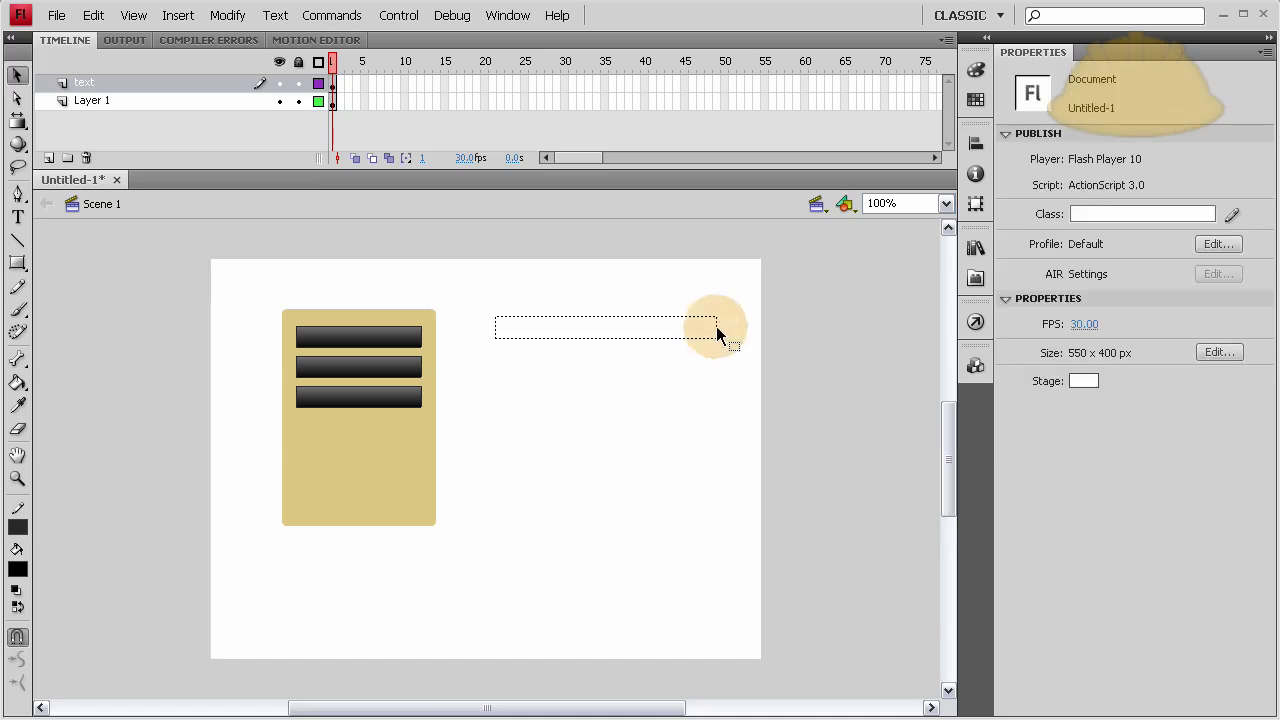
{"action": "left_click_drag", "start_coordinate": [677, 343], "coordinate": [649, 340]}
{"action": "left_click", "coordinate": [816, 384]}
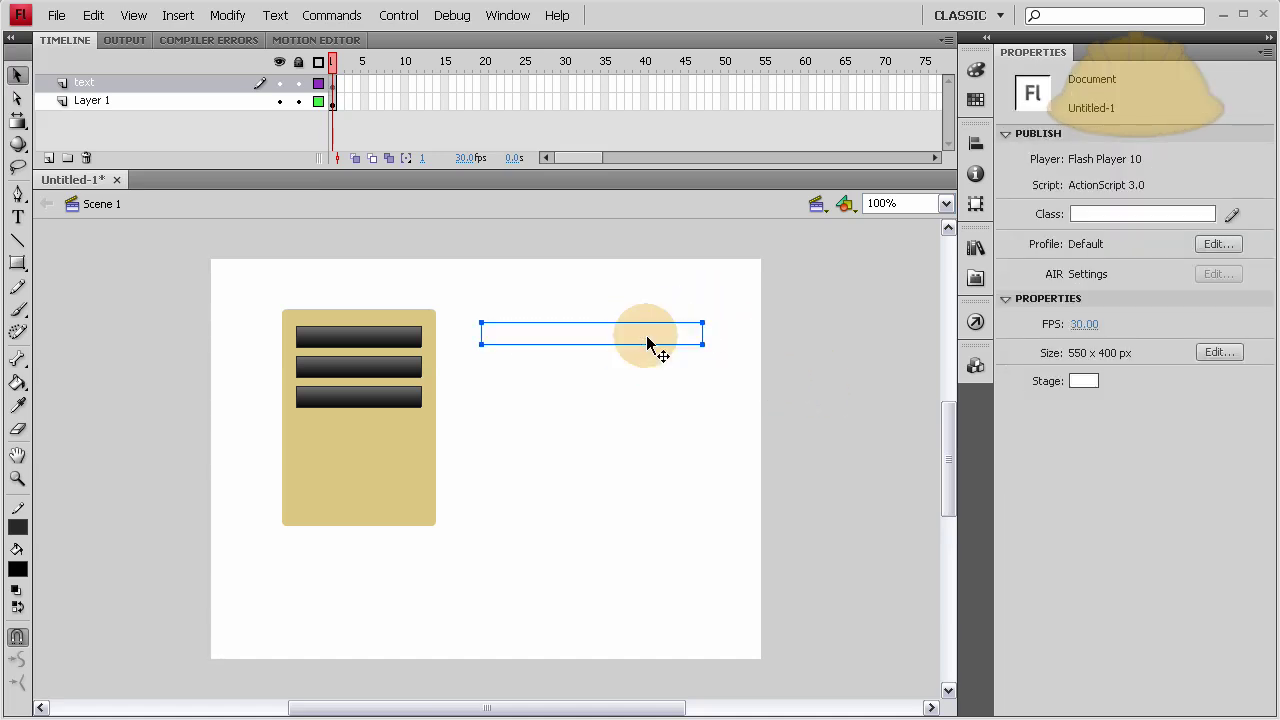
{"action": "left_click", "coordinate": [847, 363]}
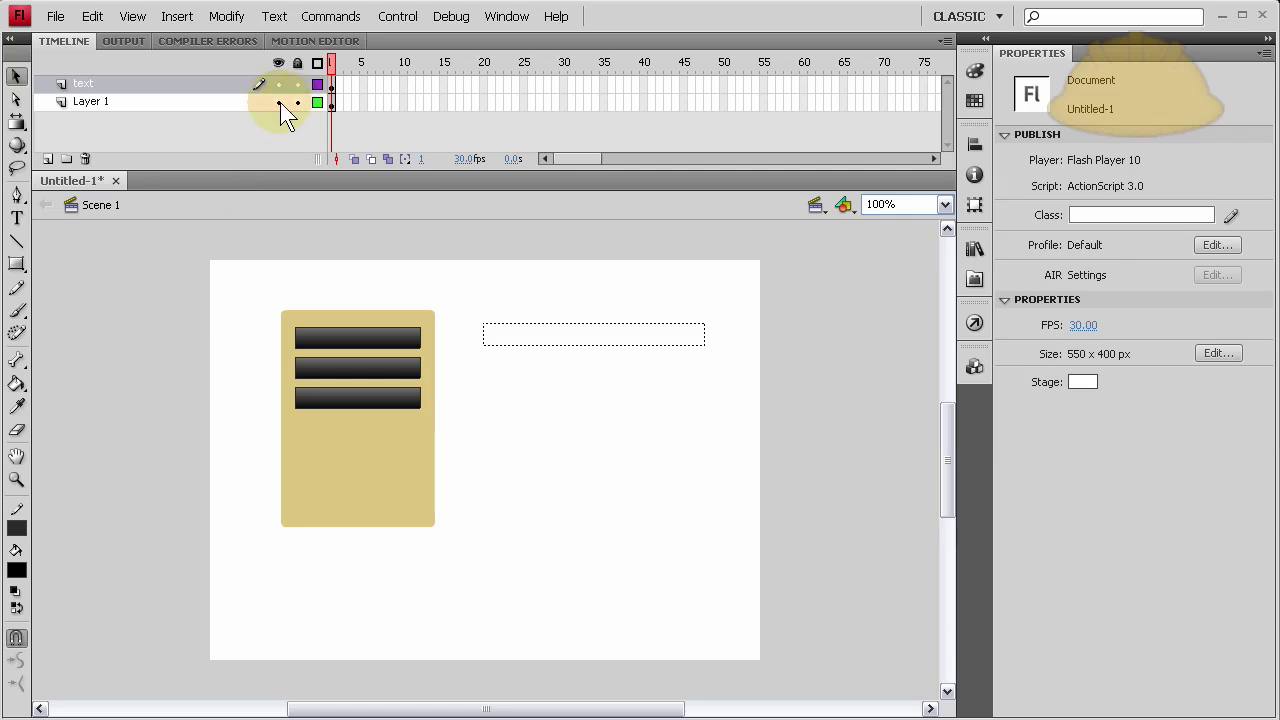
Step: Add a new layer named AS3 above the text layer
{"action": "left_click", "coordinate": [119, 88]}
{"action": "left_click", "coordinate": [47, 159]}
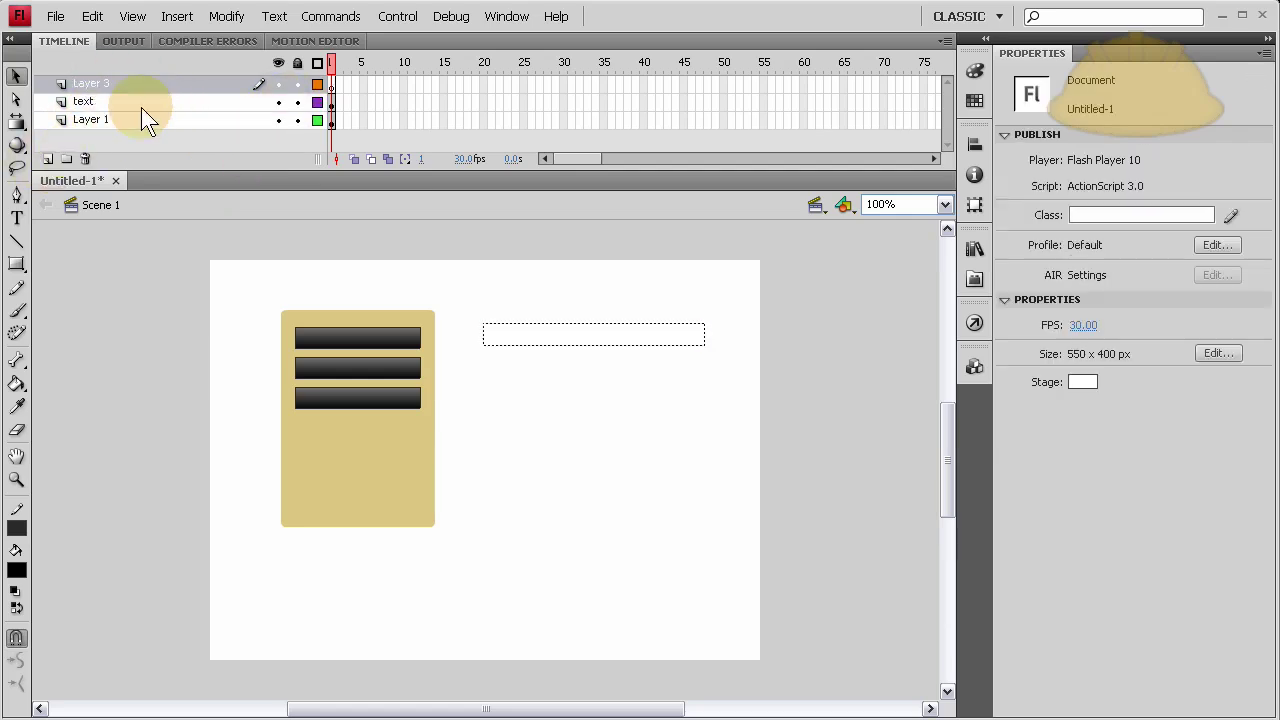
{"action": "double_click", "coordinate": [91, 86]}
{"action": "type", "text": "AS3"}
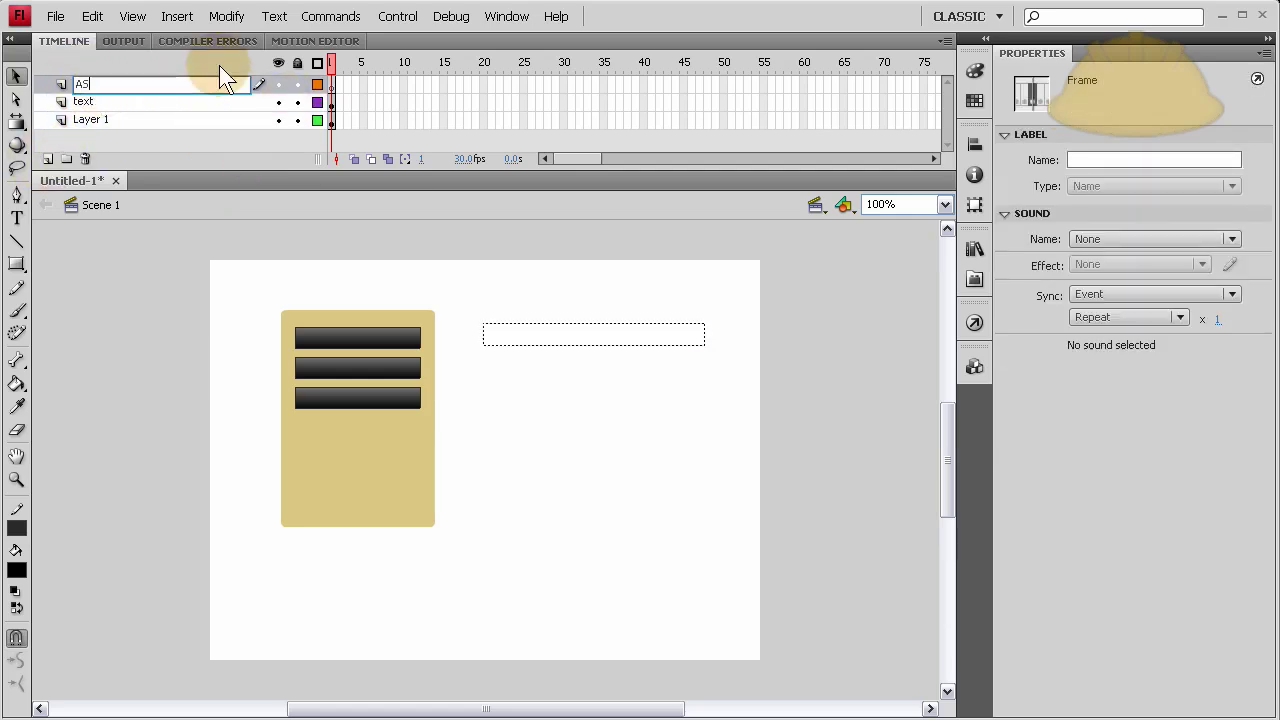
Step: Check the instance name of the menu clip on the stage
{"action": "left_click", "coordinate": [333, 82]}
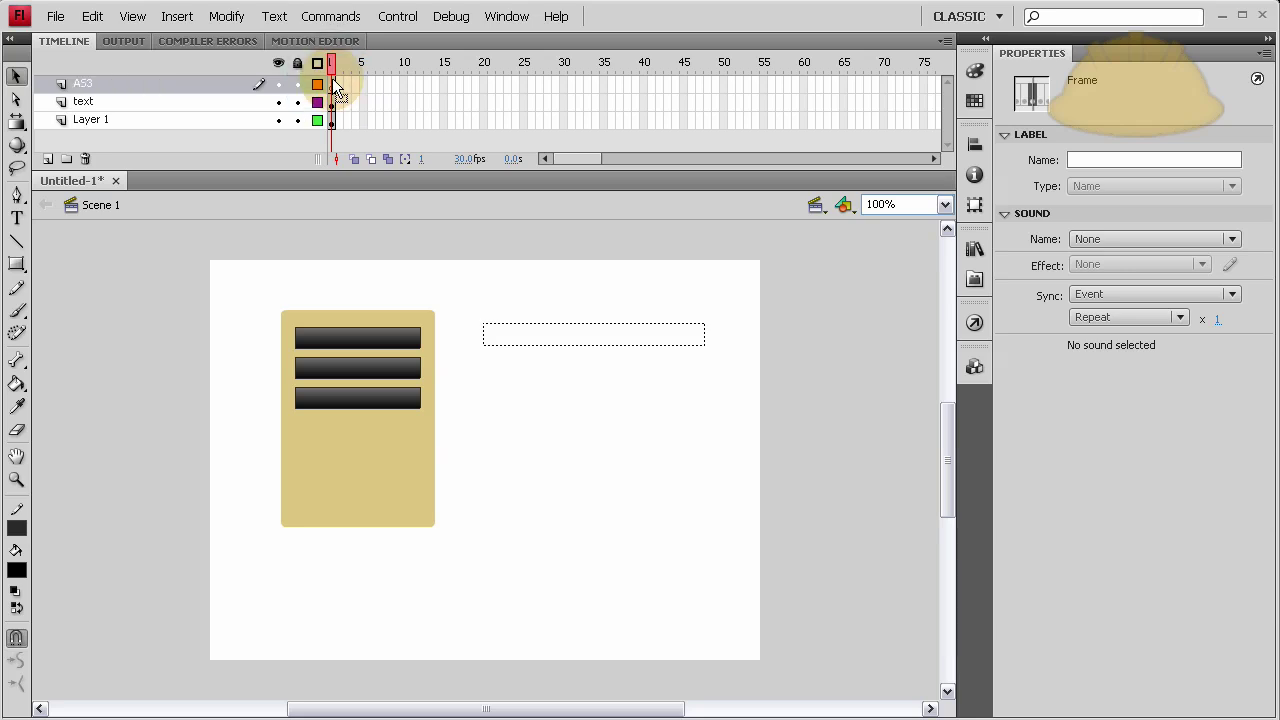
{"action": "key", "text": "F9"}
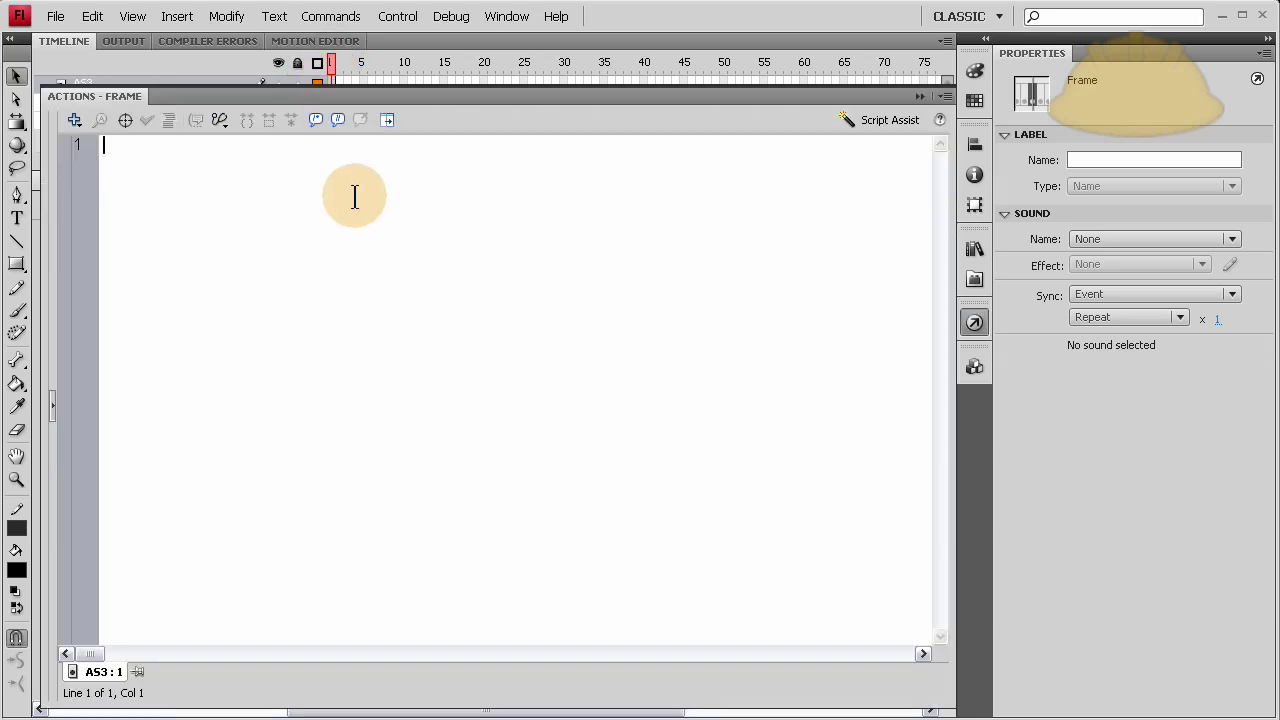
{"action": "key", "text": "F9"}
{"action": "left_click", "coordinate": [486, 414]}
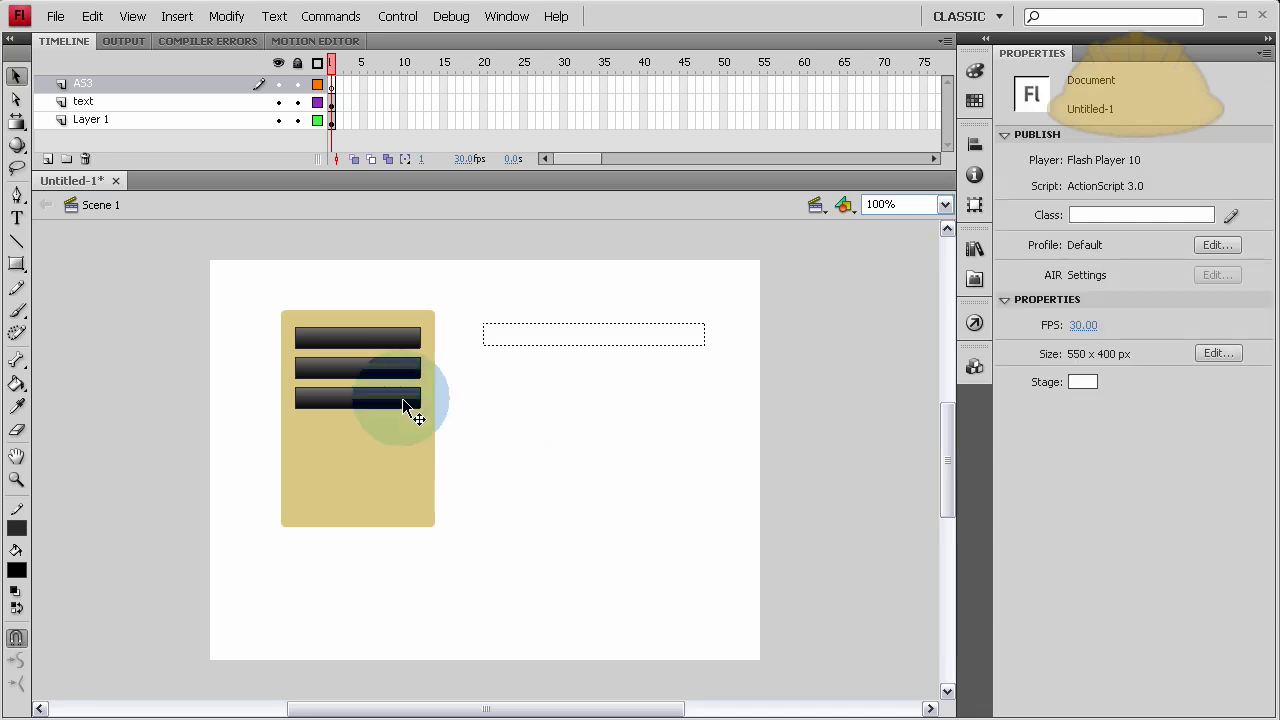
{"action": "left_click", "coordinate": [414, 420]}
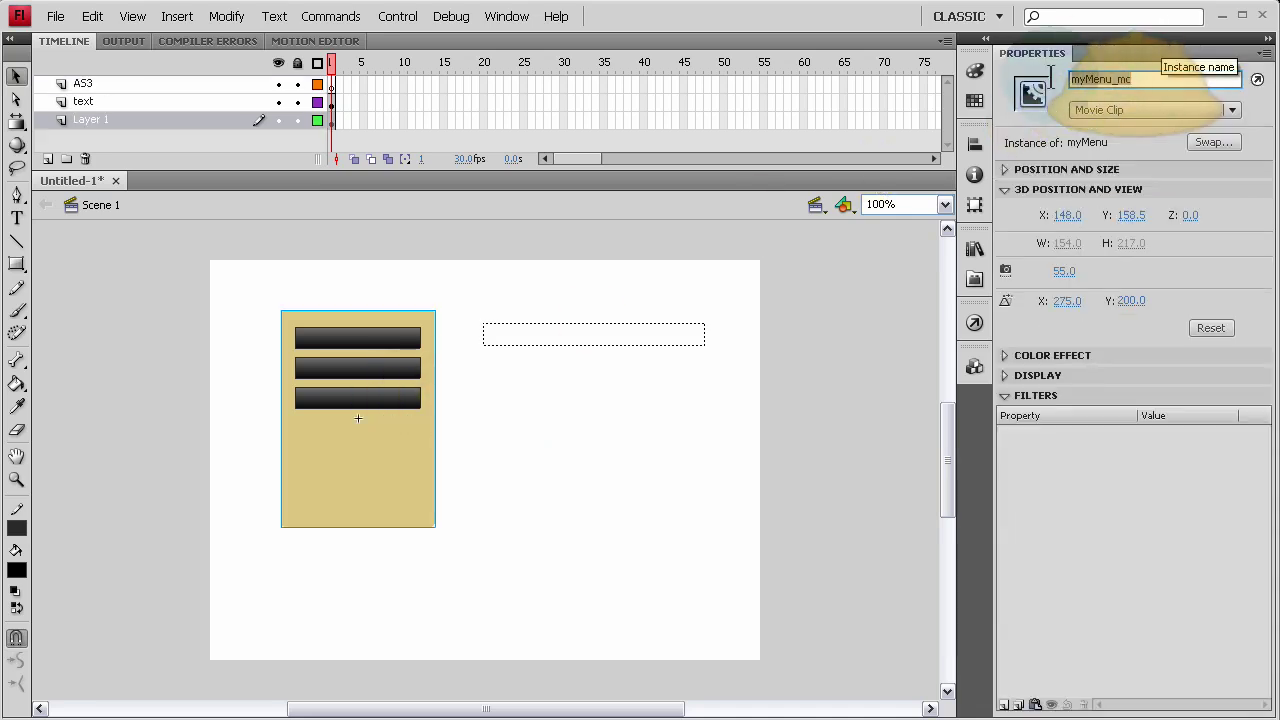
{"action": "left_click", "coordinate": [1150, 79]}
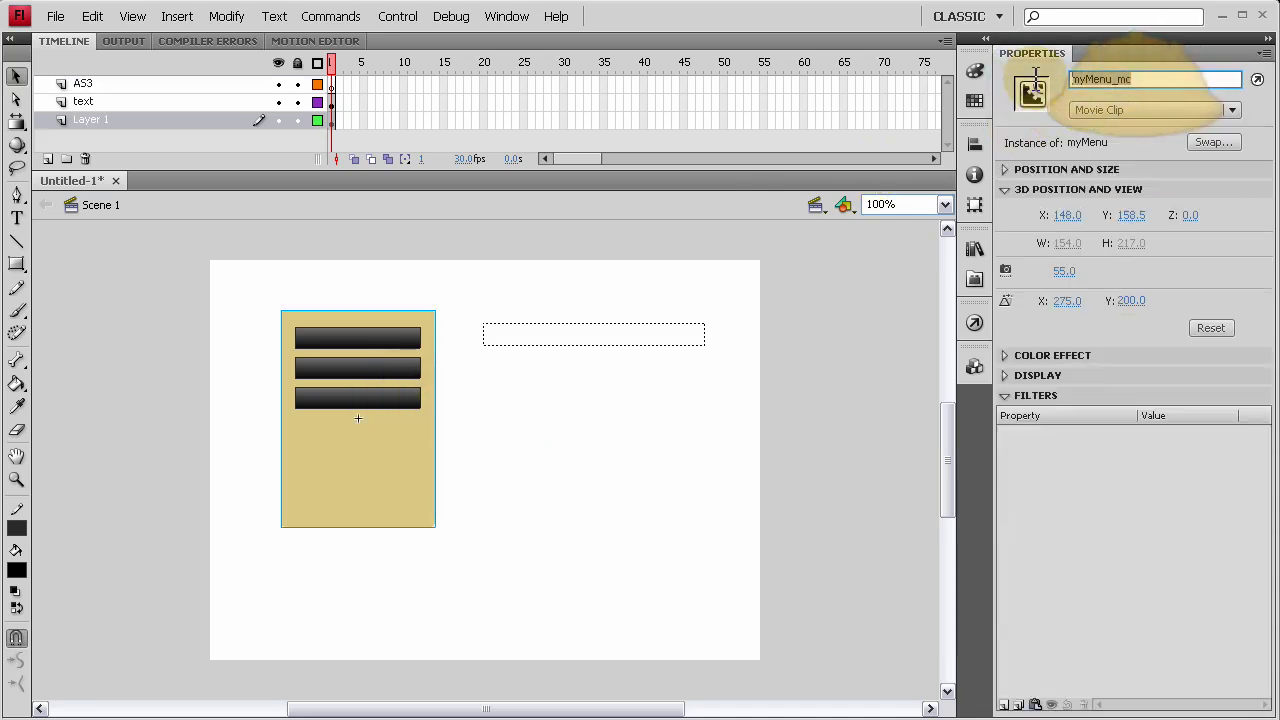
{"action": "left_click", "coordinate": [613, 442]}
Step: In the AS3 layer's first frame script, add a MouseEvent.ROLL_OVER event listener to myMenu_mc that calls rollOverMenu
{"action": "left_click", "coordinate": [331, 84]}
{"action": "key", "text": "F9"}
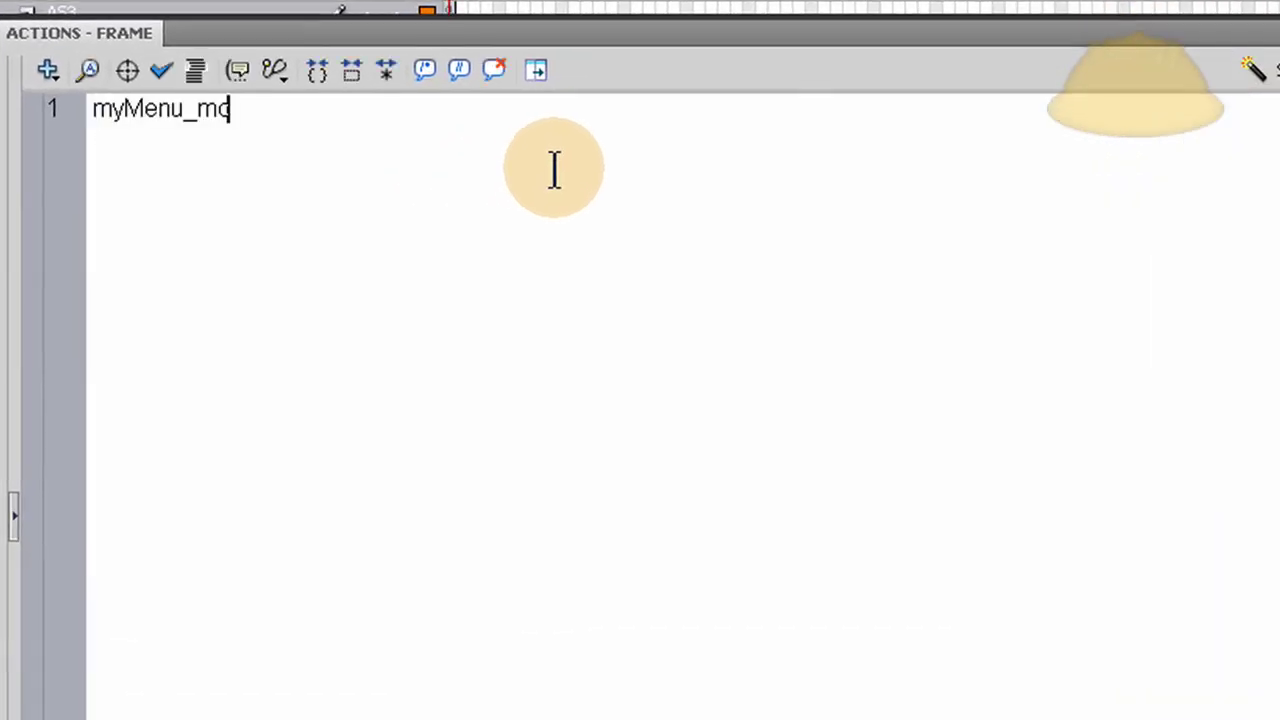
{"action": "type", "text": "."}
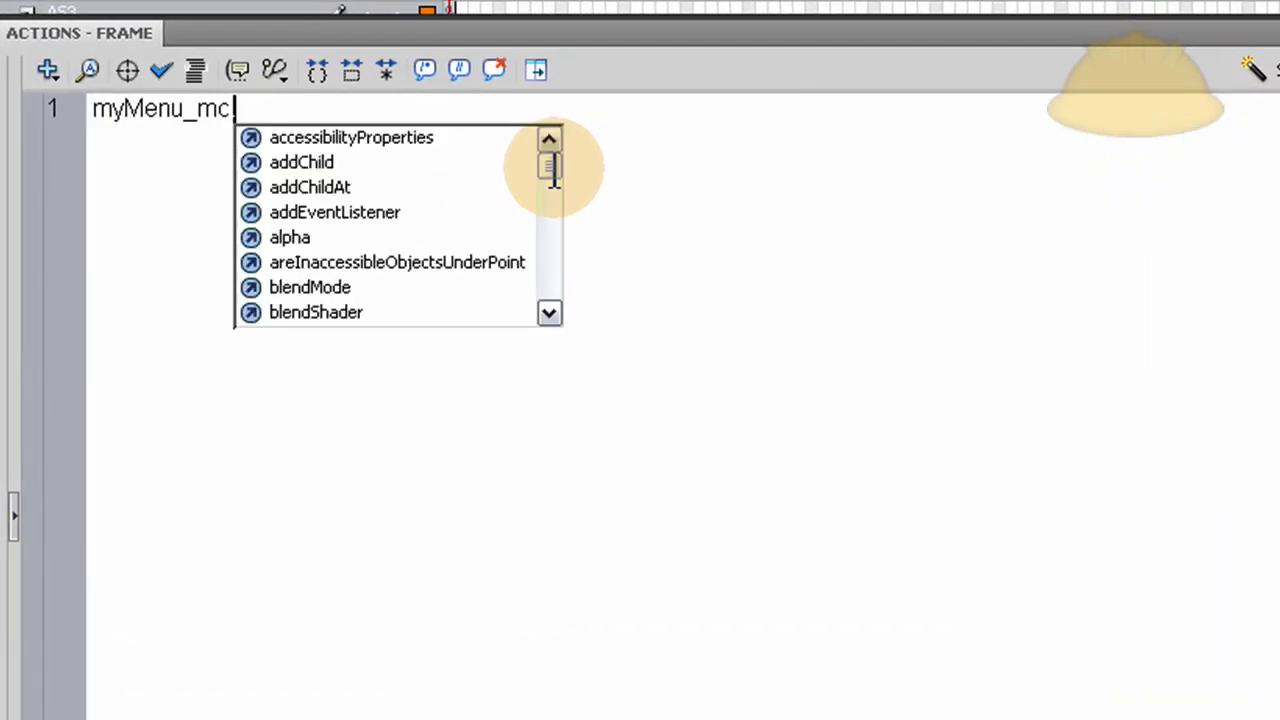
{"action": "double_click", "coordinate": [375, 212]}
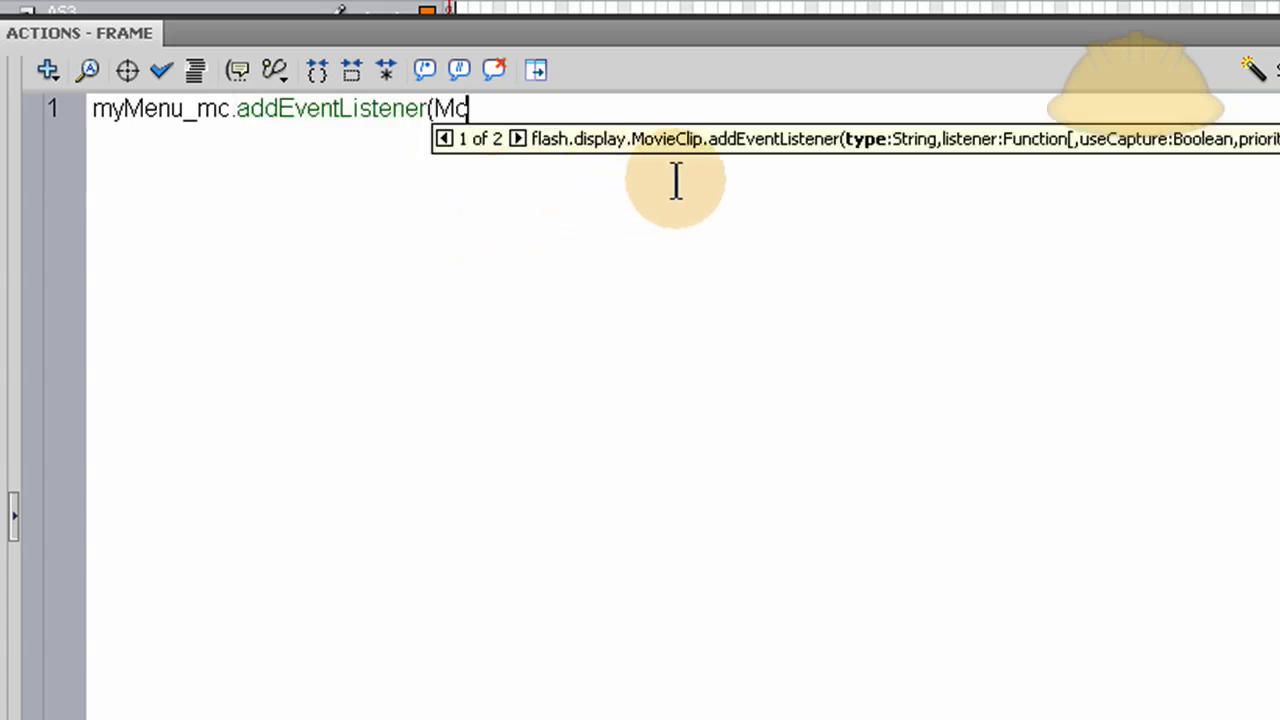
{"action": "type", "text": "MouseEvent"}
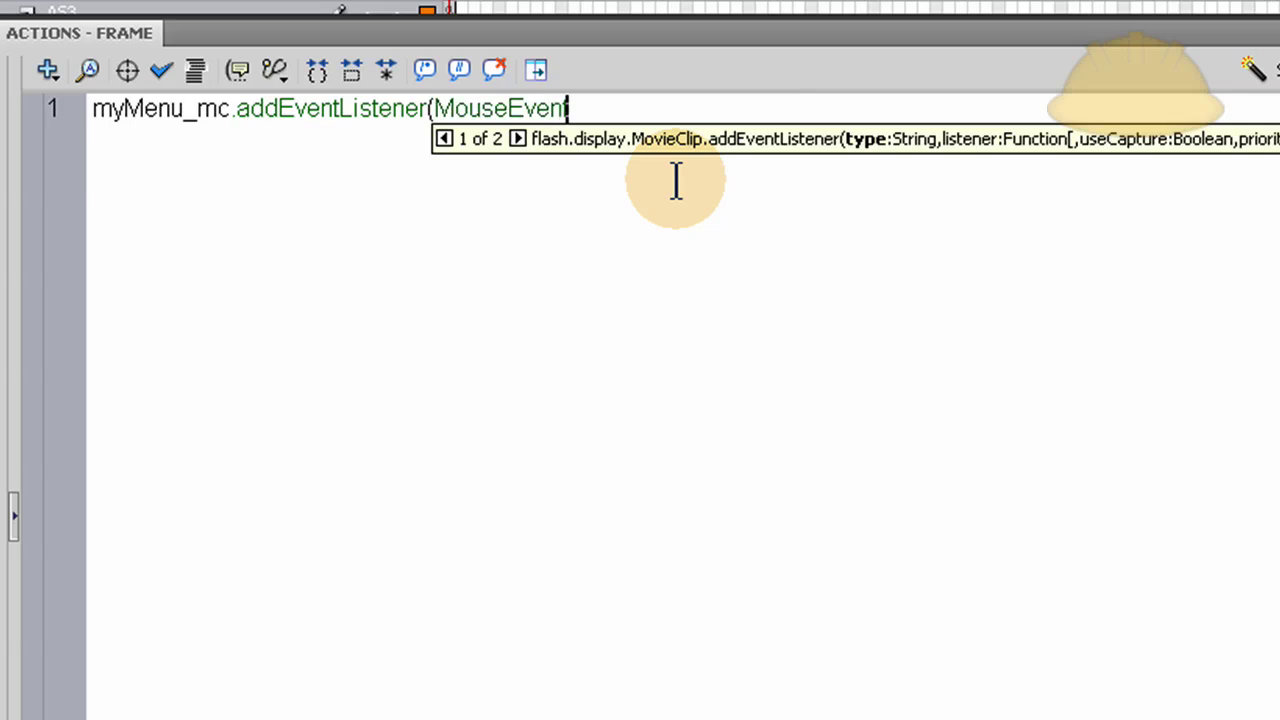
{"action": "type", "text": ".ROLL_"}
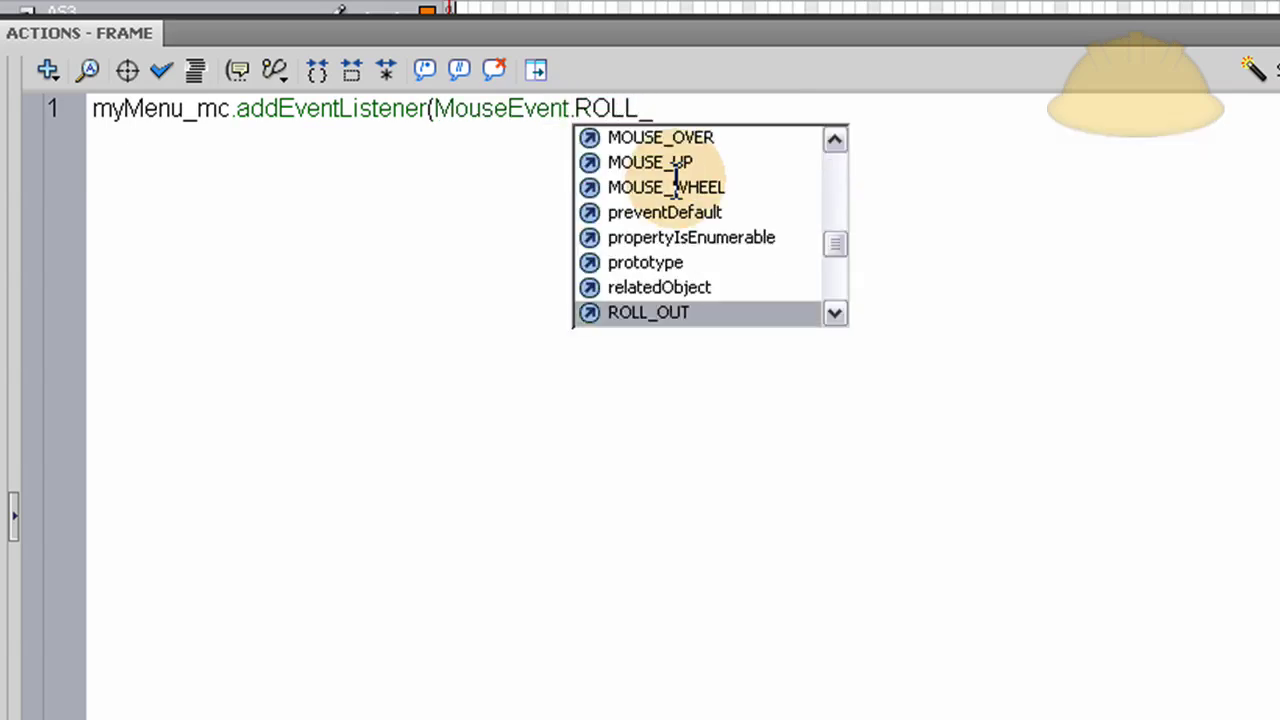
{"action": "type", "text": "OVER"}
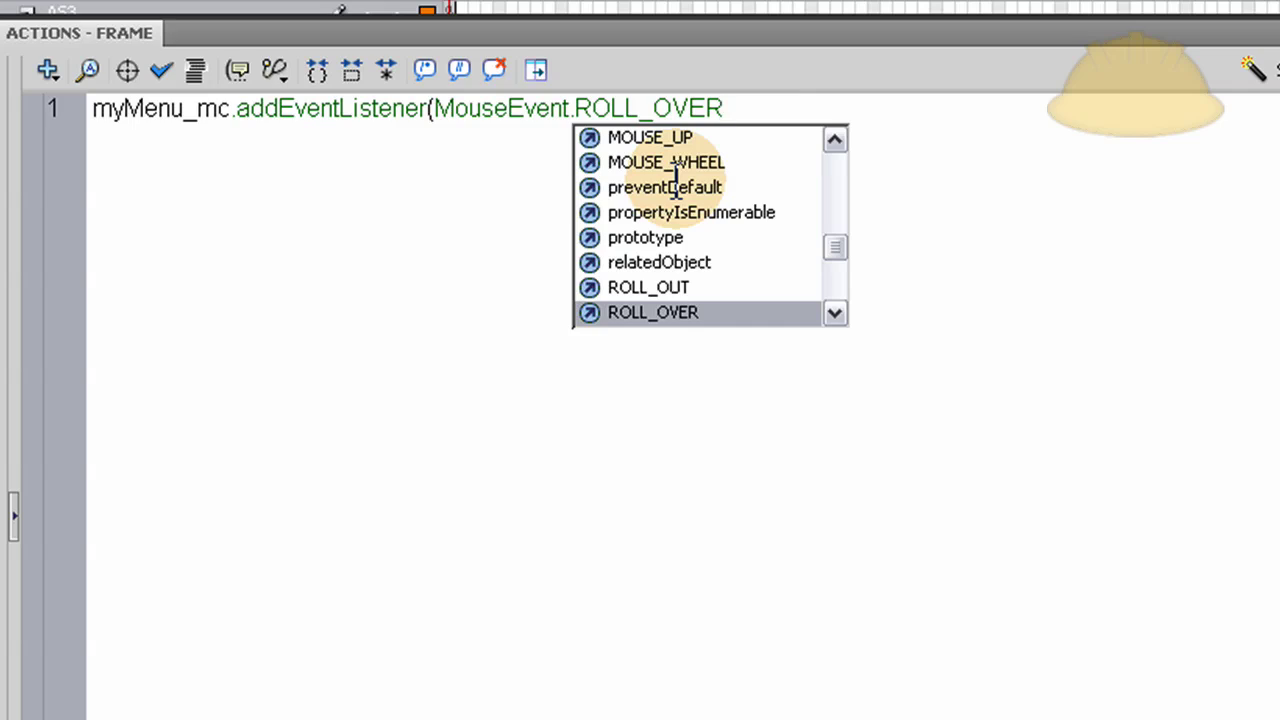
{"action": "type", "text": ","}
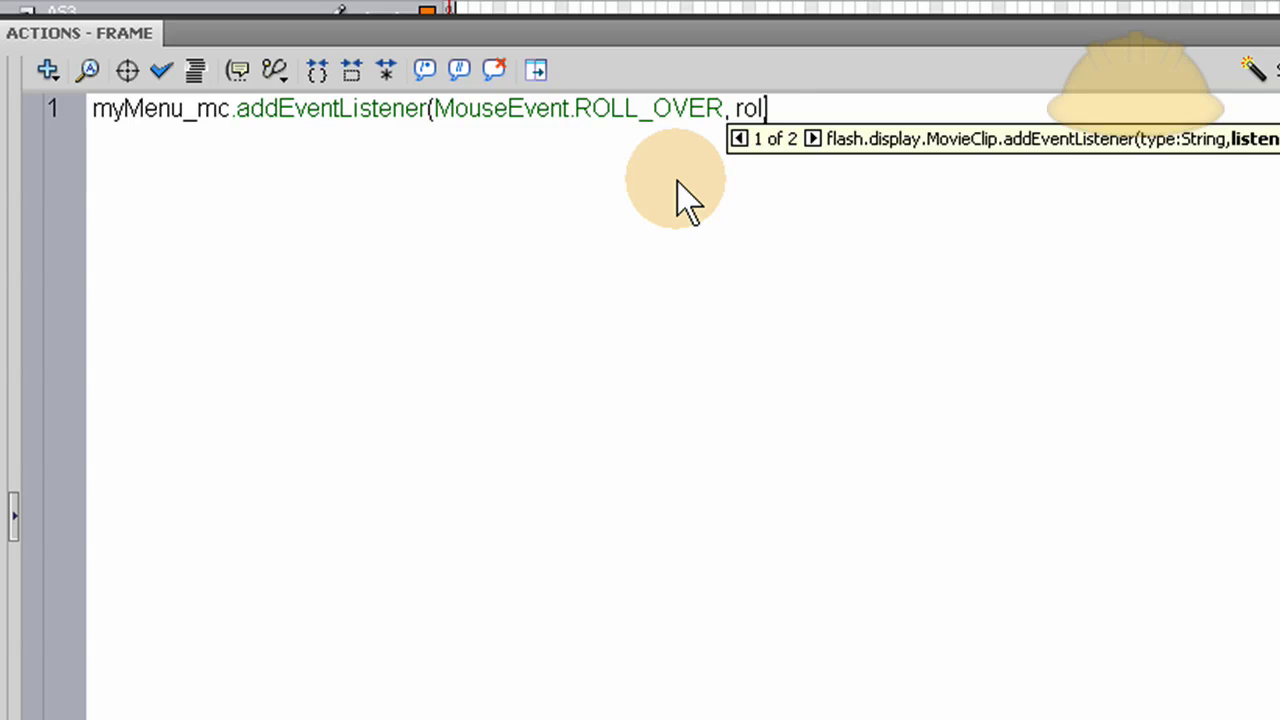
{"action": "type", "text": "rollOverM"}
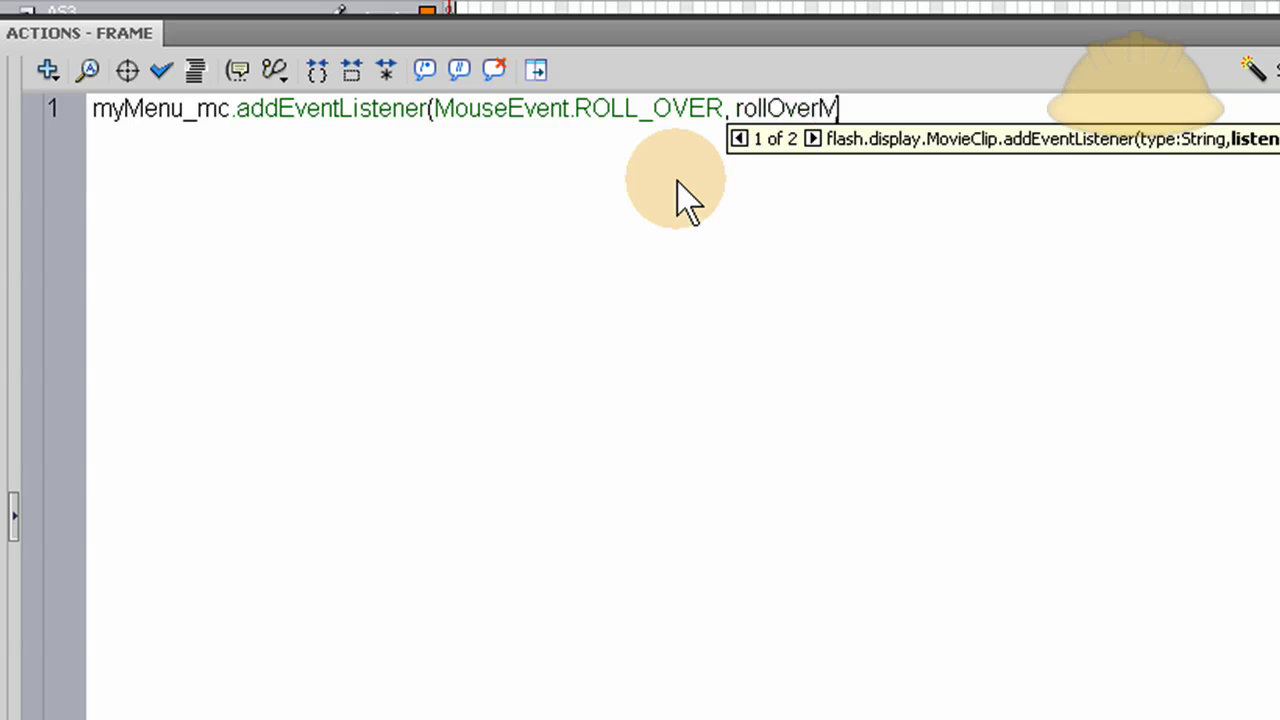
{"action": "type", "text": "enu);  funct"}
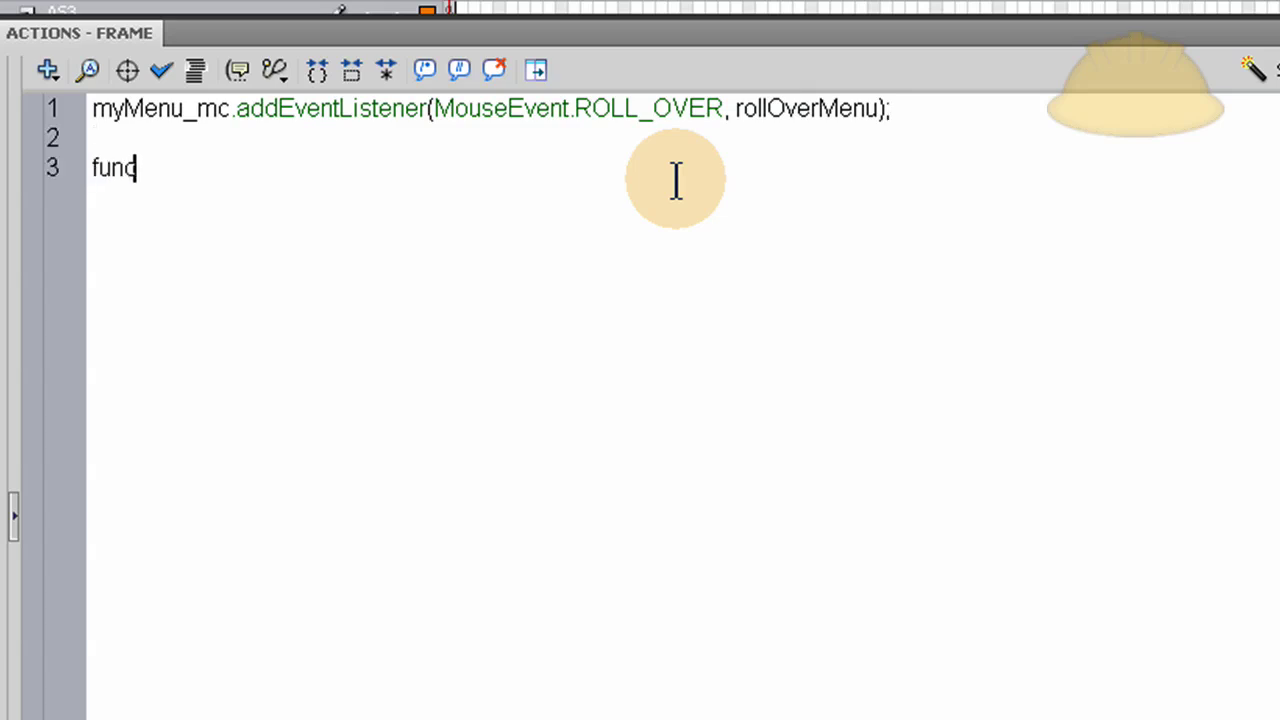
Step: Declare the function rollOverMenu with a void return type and an empty body in braces, reusing the listener's handler name
{"action": "type", "text": "ion"}
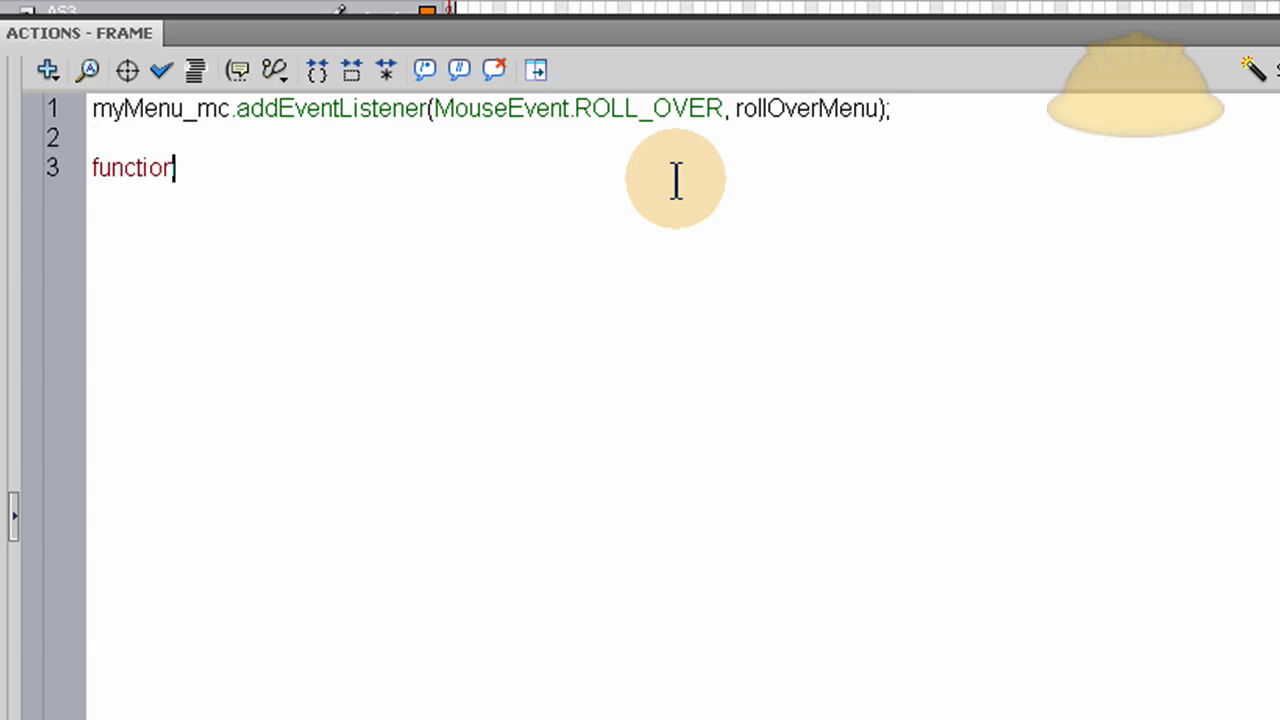
{"action": "double_click", "coordinate": [829, 110]}
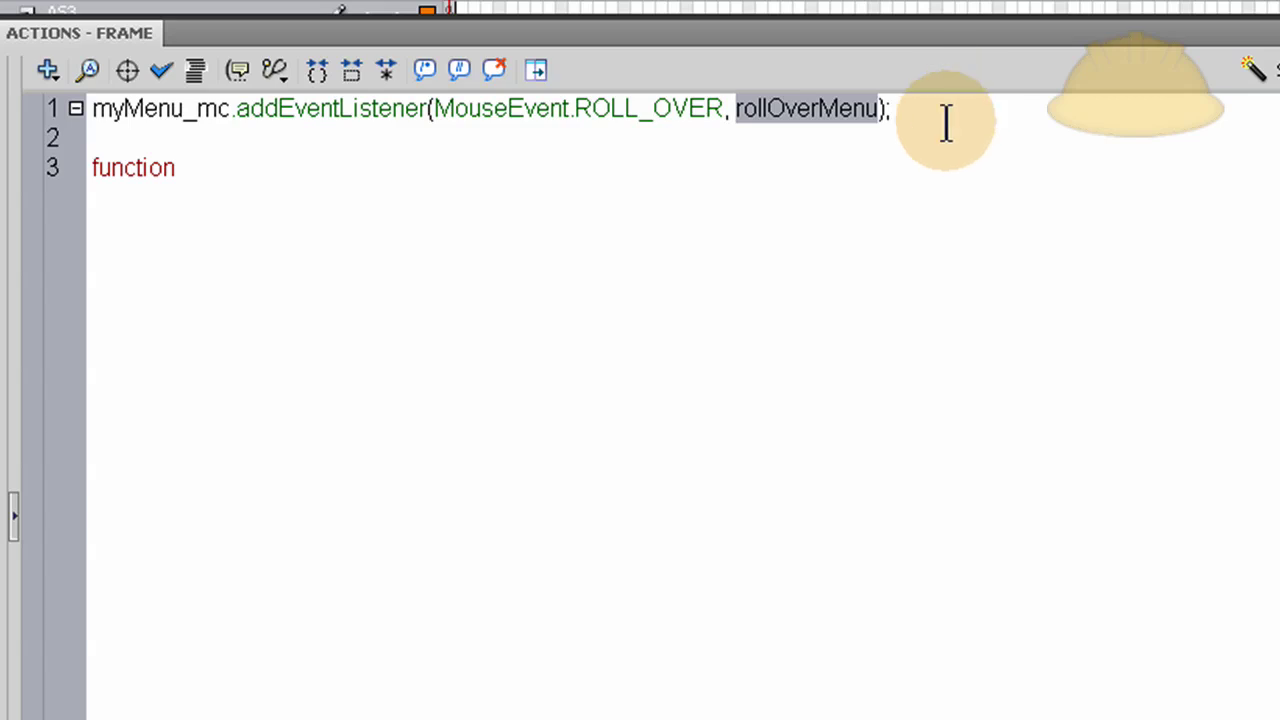
{"action": "key", "text": "ctrl+c"}
{"action": "left_click", "coordinate": [223, 163]}
{"action": "key", "text": "ctrl+v"}
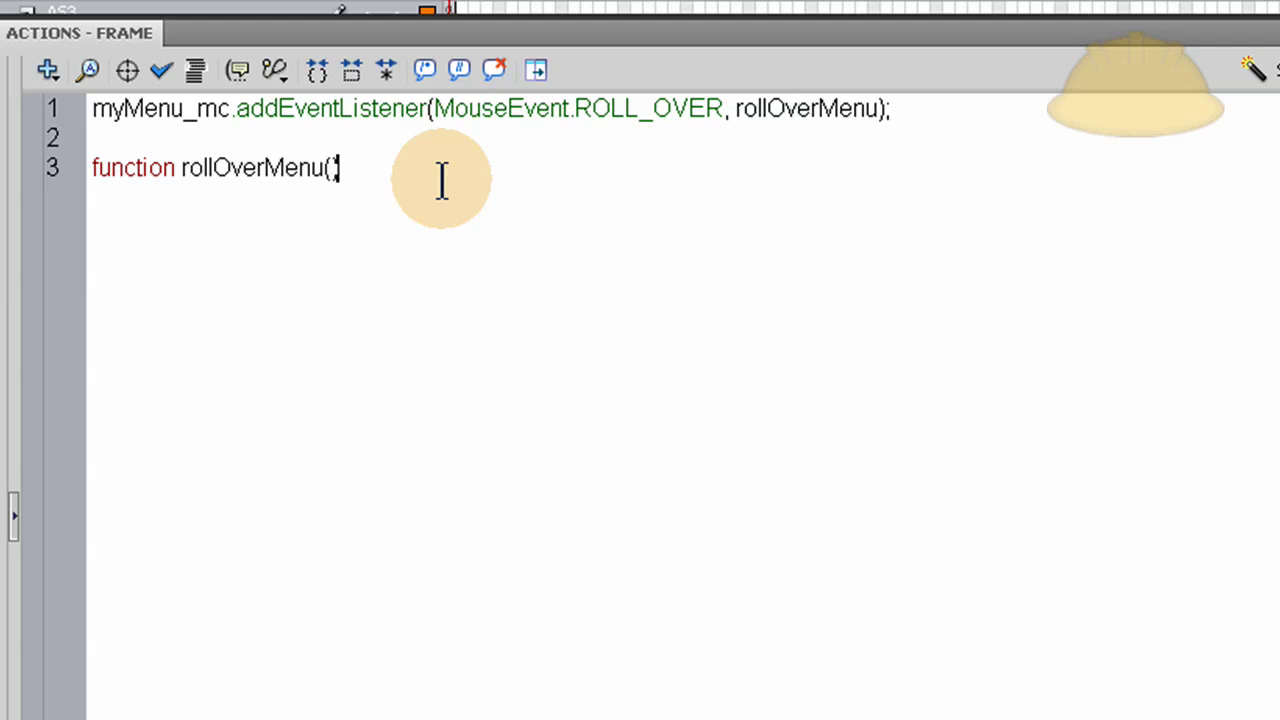
{"action": "type", "text": "():void"}
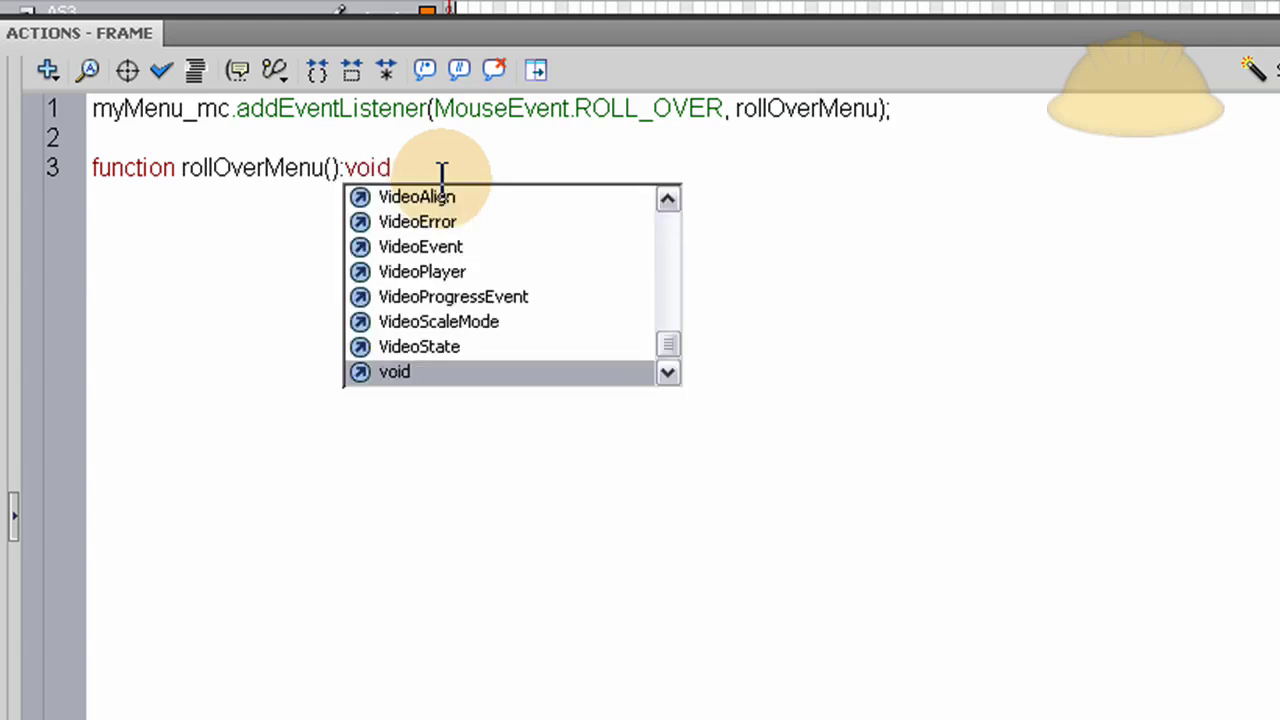
{"action": "left_click", "coordinate": [441, 178]}
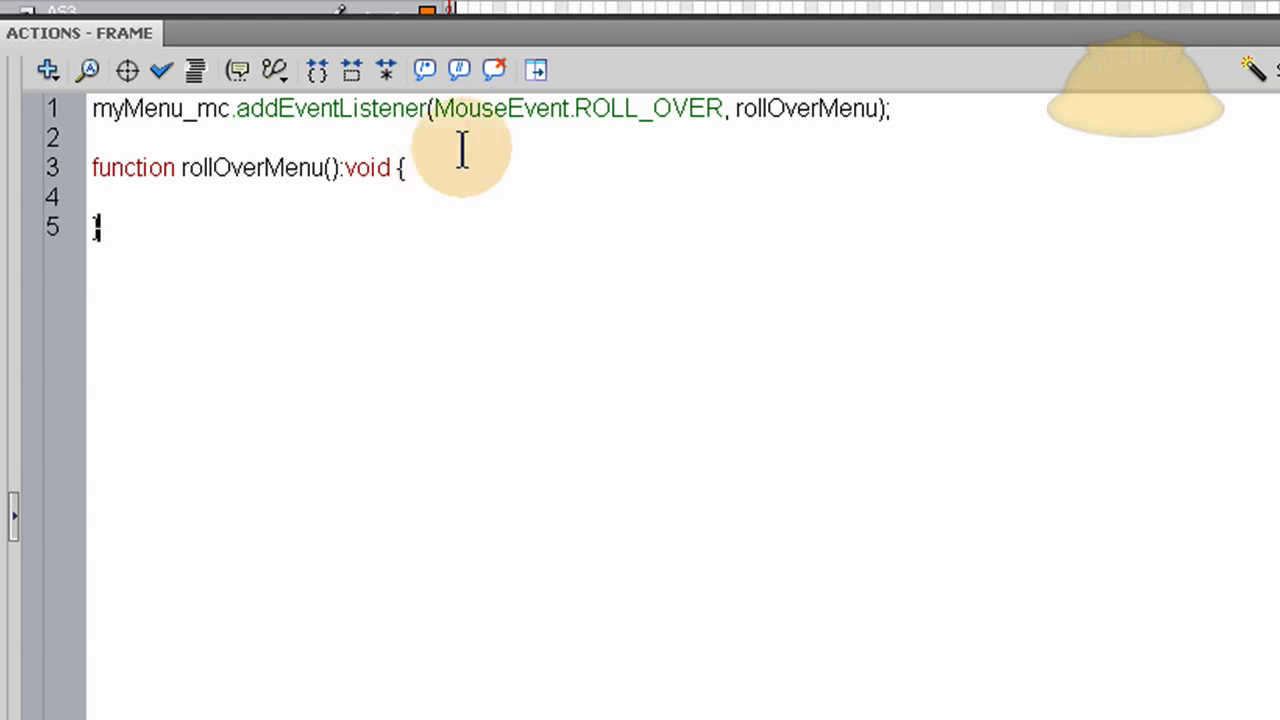
Step: Give the rollOverMenu function the parameter event:MouseEvent
{"action": "double_click", "coordinate": [482, 109]}
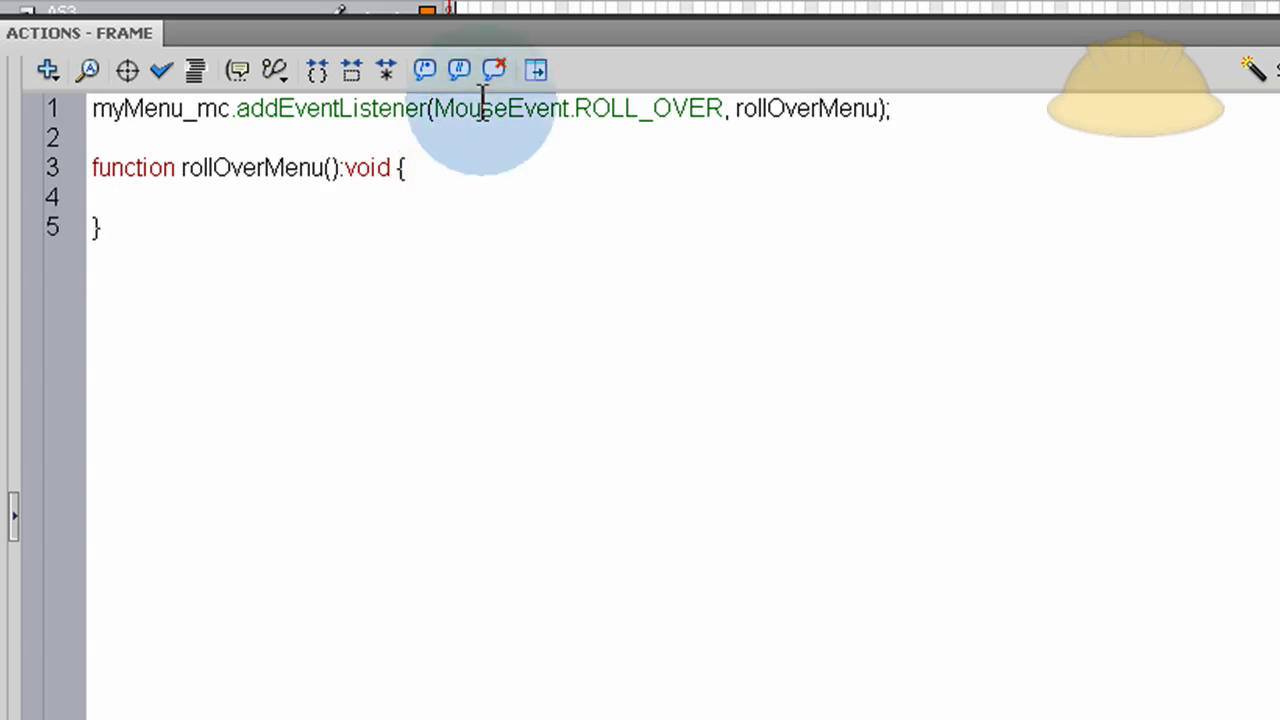
{"action": "left_click", "coordinate": [331, 170]}
{"action": "key", "text": "ctrl+v"}
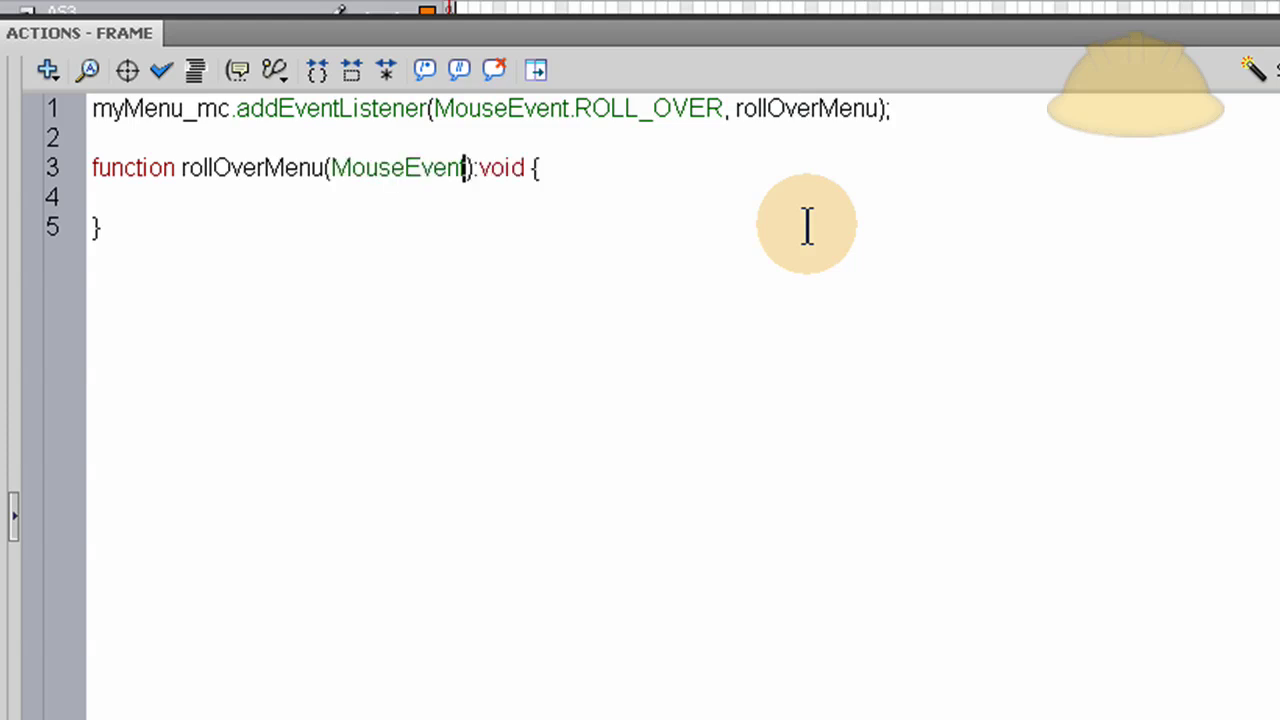
{"action": "left_click", "coordinate": [524, 167]}
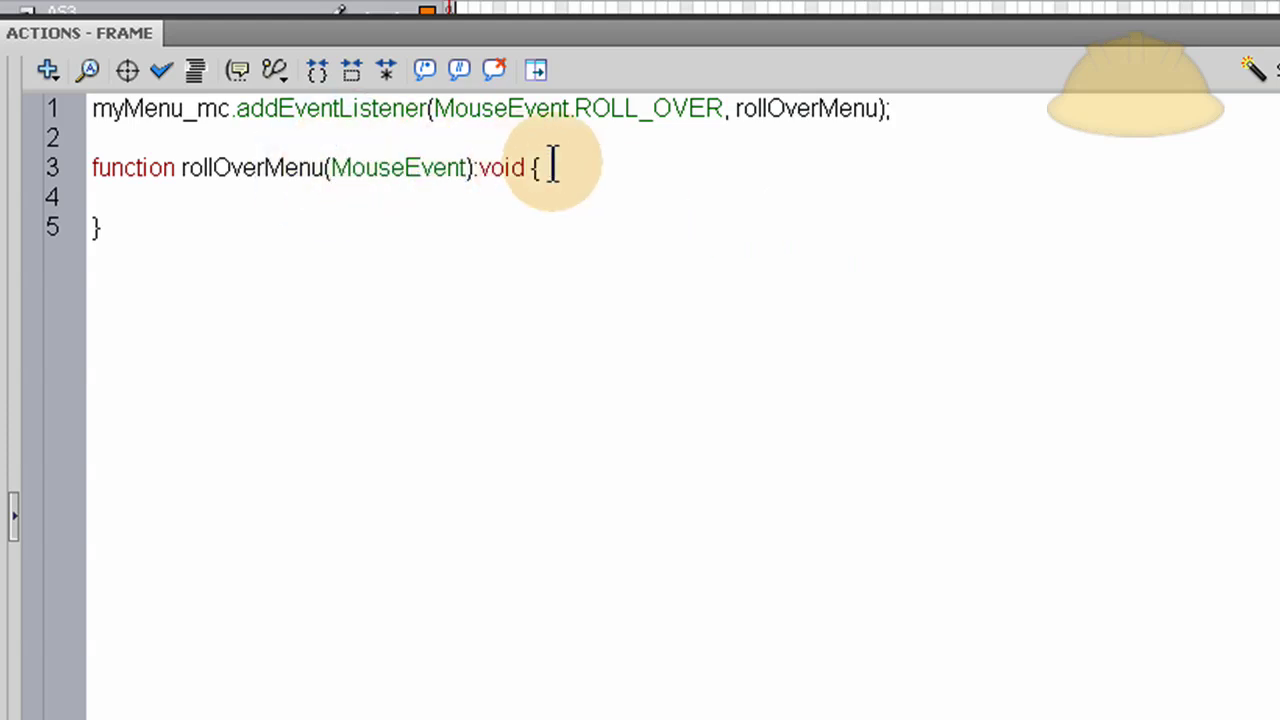
{"action": "type", "text": "event:"}
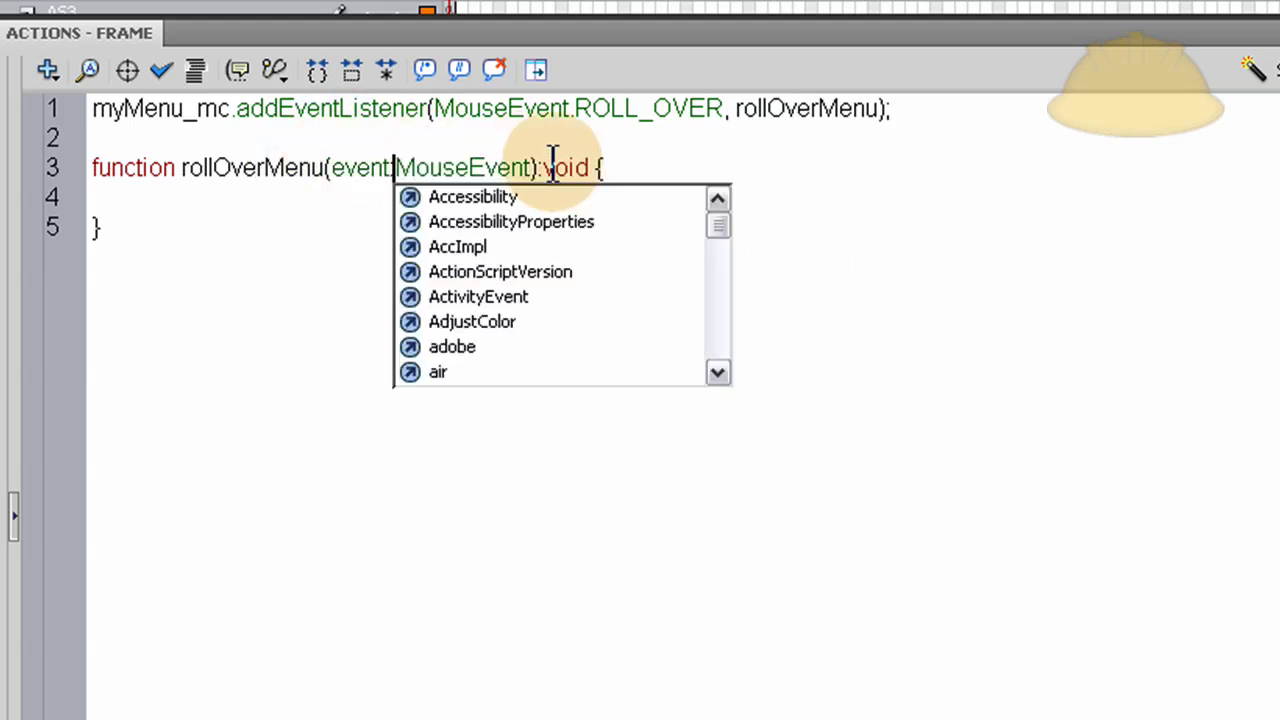
{"action": "left_click", "coordinate": [190, 165]}
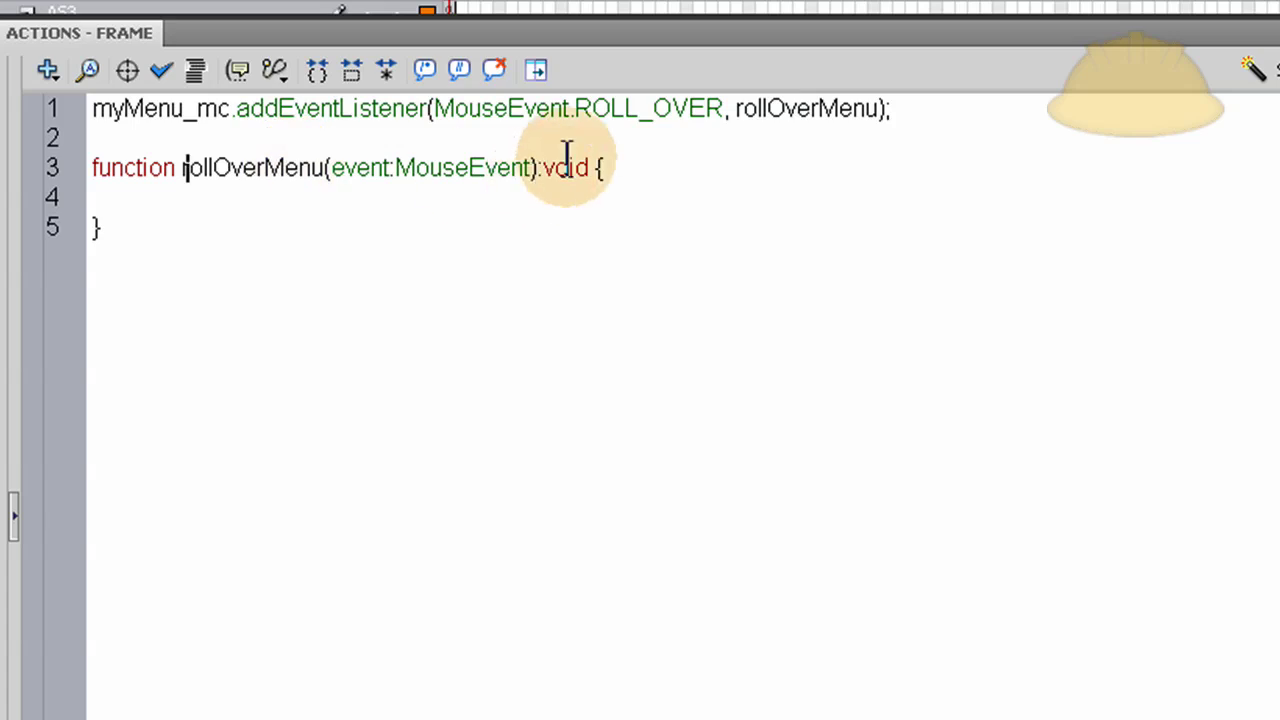
{"action": "left_click", "coordinate": [442, 212]}
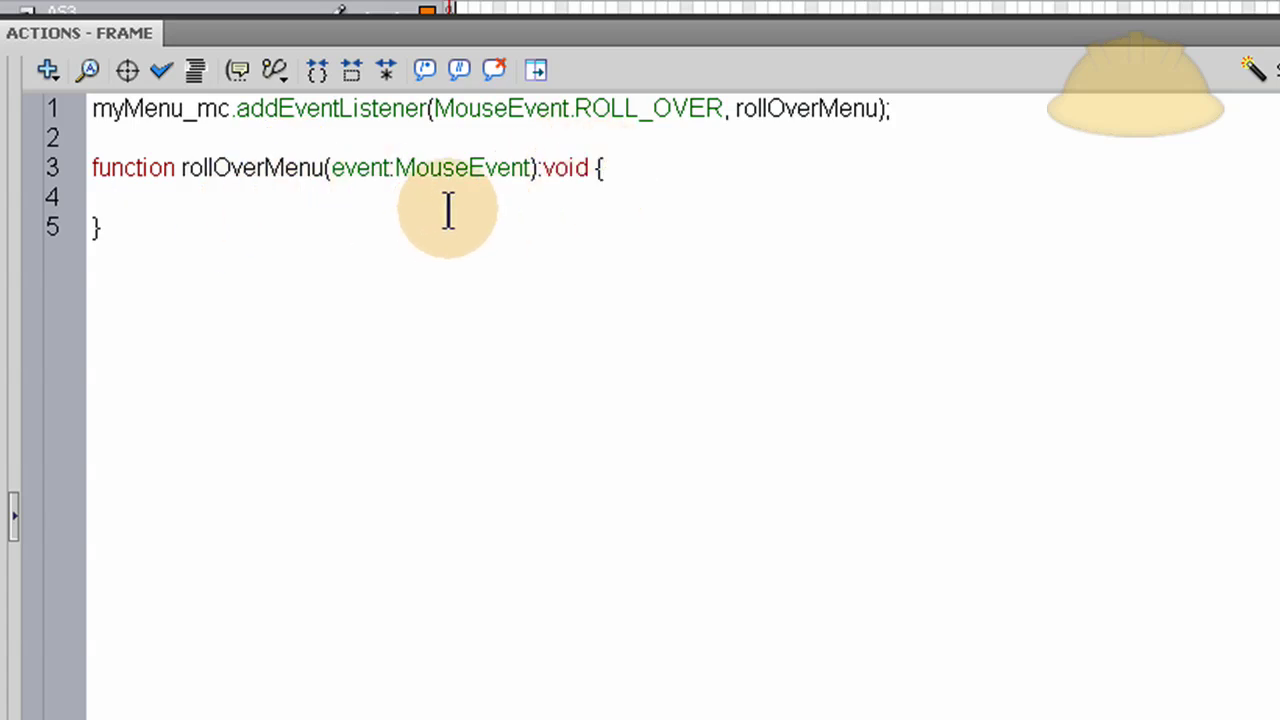
Step: Inside the rollOverMenu body, begin a gotoAndPlay call on myMenu_mc
{"action": "double_click", "coordinate": [155, 110]}
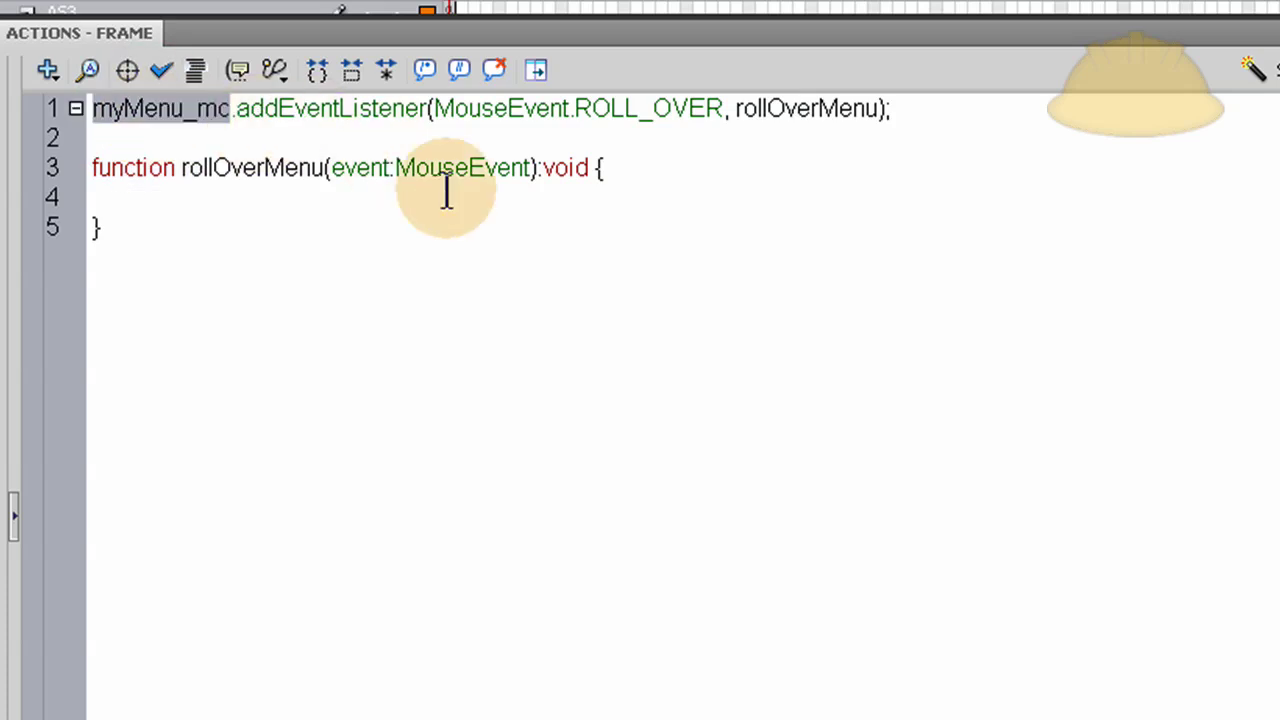
{"action": "left_click", "coordinate": [257, 206]}
{"action": "key", "text": "ctrl+v"}
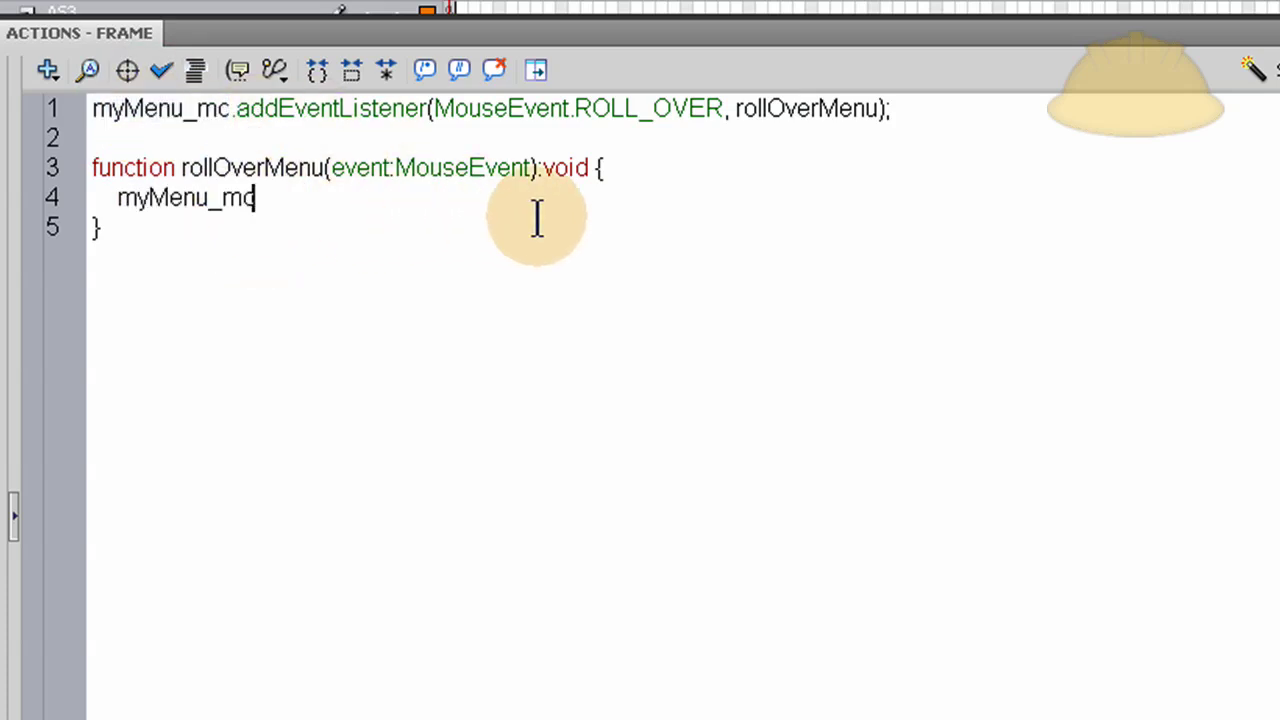
{"action": "type", "text": "."}
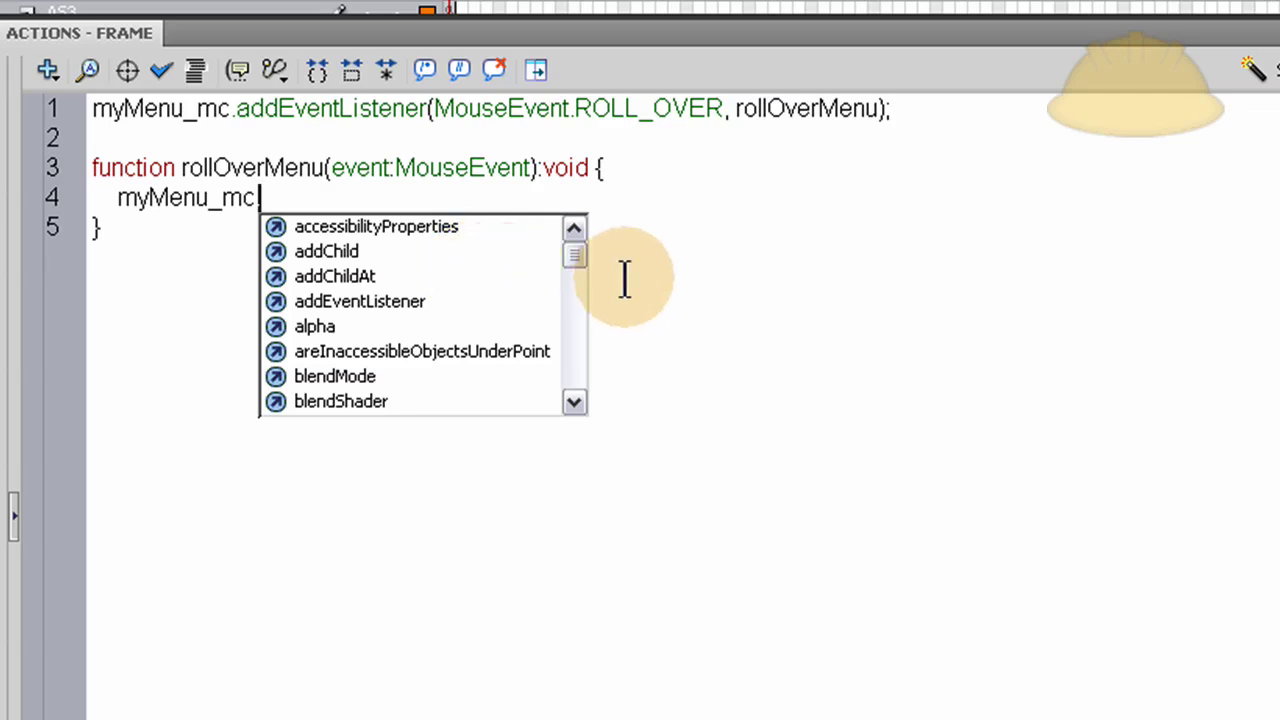
{"action": "type", "text": "go"}
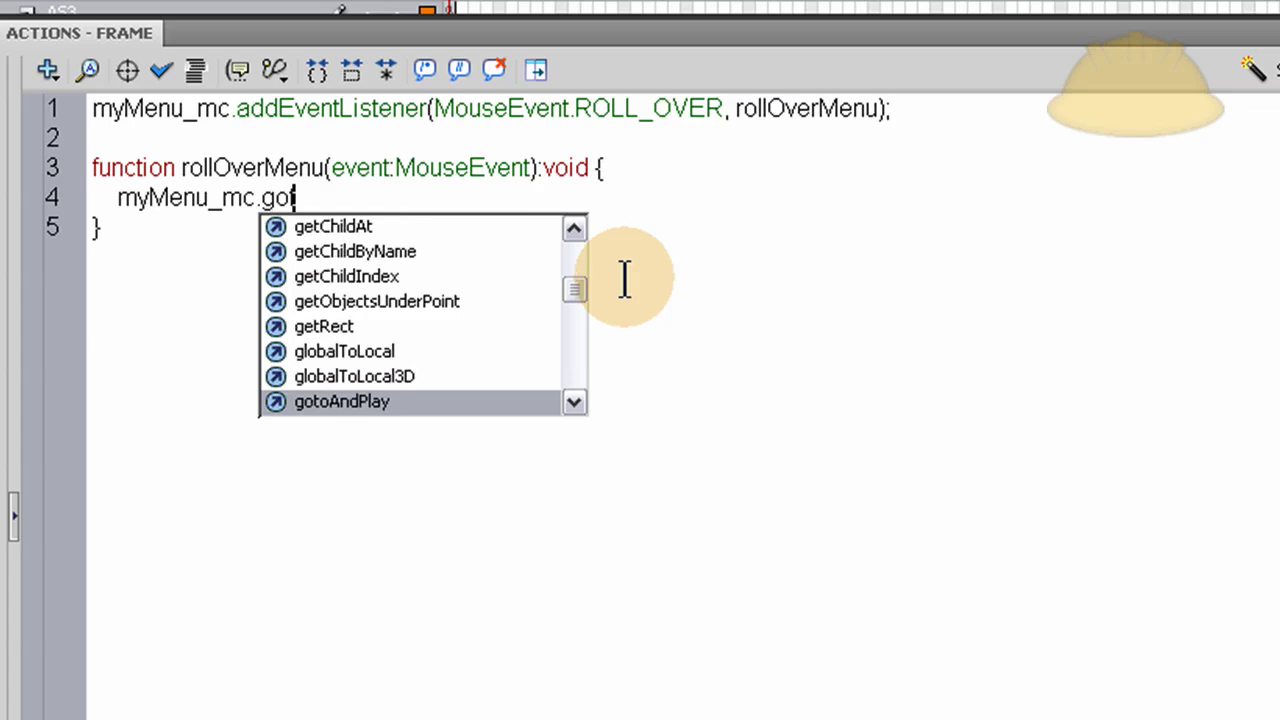
{"action": "type", "text": "ta"}
{"action": "key", "text": "BackSpace"}
{"action": "key", "text": "BackSpace"}
{"action": "type", "text": "to"}
{"action": "double_click", "coordinate": [366, 401]}
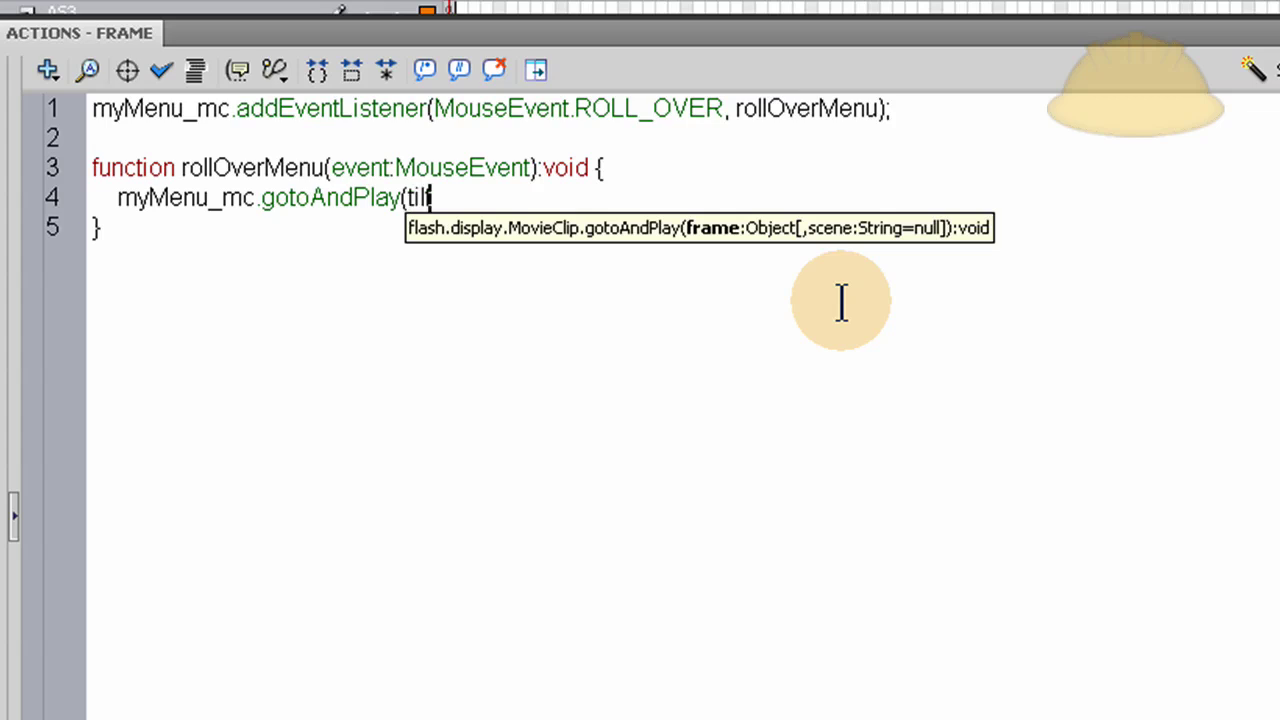
Step: Pass the quoted frame label "tilt" to the gotoAndPlay call and complete the statement
{"action": "type", "text": "tilt)"}
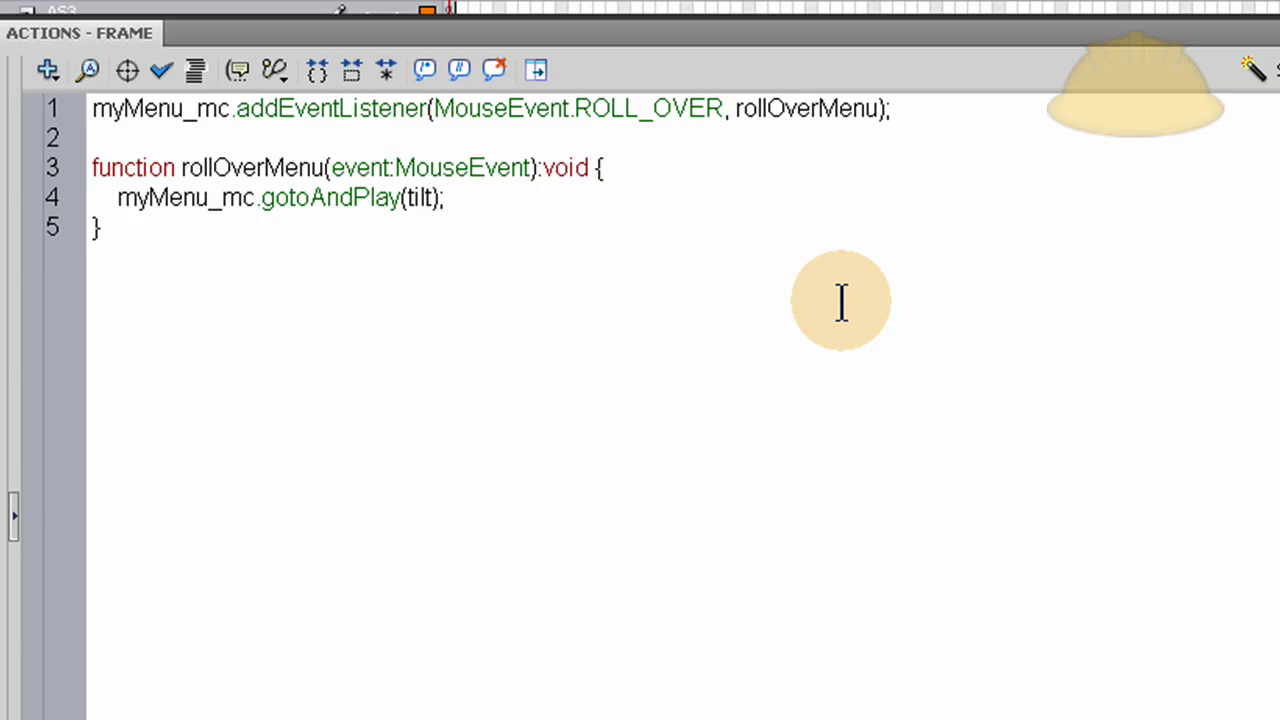
{"action": "type", "text": "\""}
{"action": "type", "text": "\""}
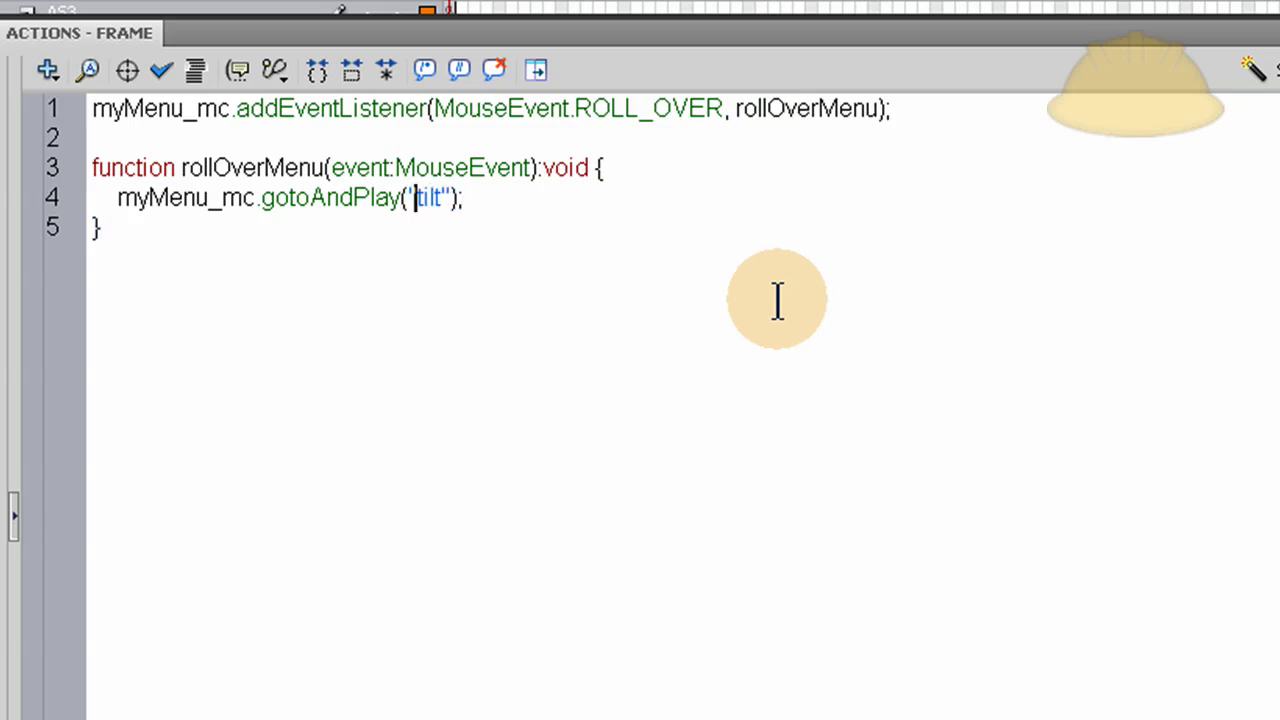
{"action": "left_click", "coordinate": [433, 195]}
{"action": "double_click", "coordinate": [433, 195]}
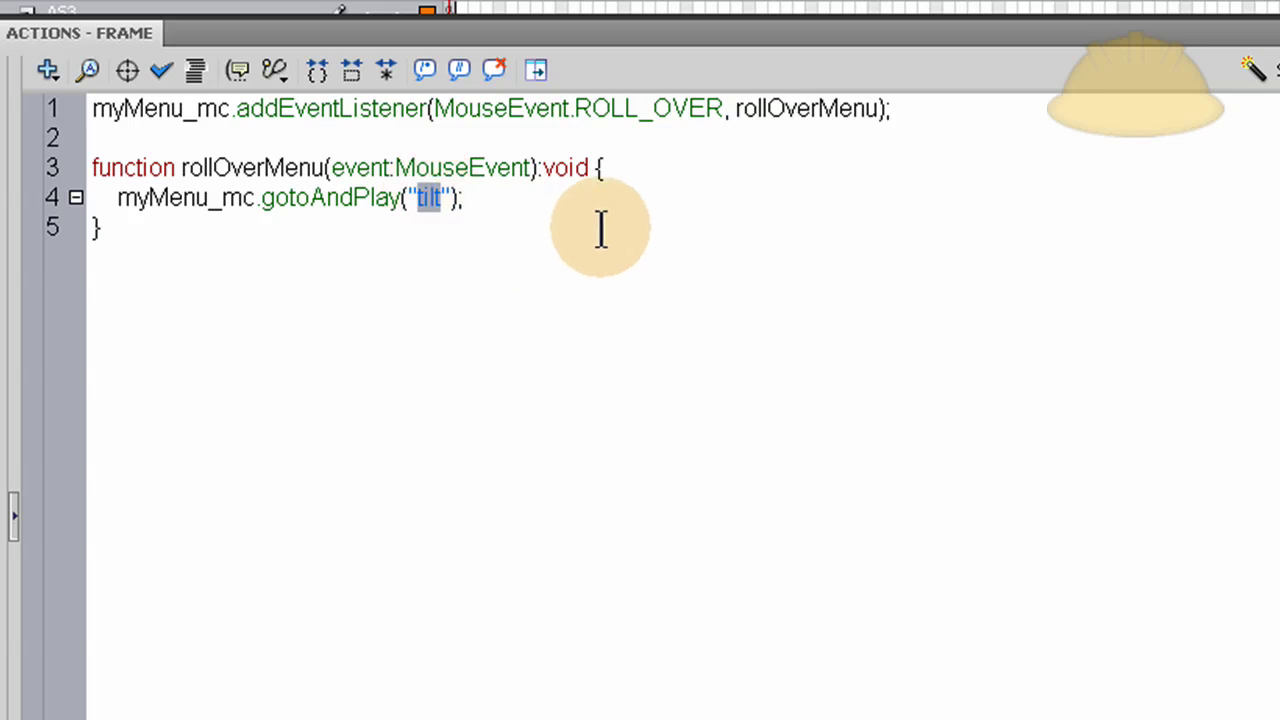
{"action": "left_click", "coordinate": [543, 209]}
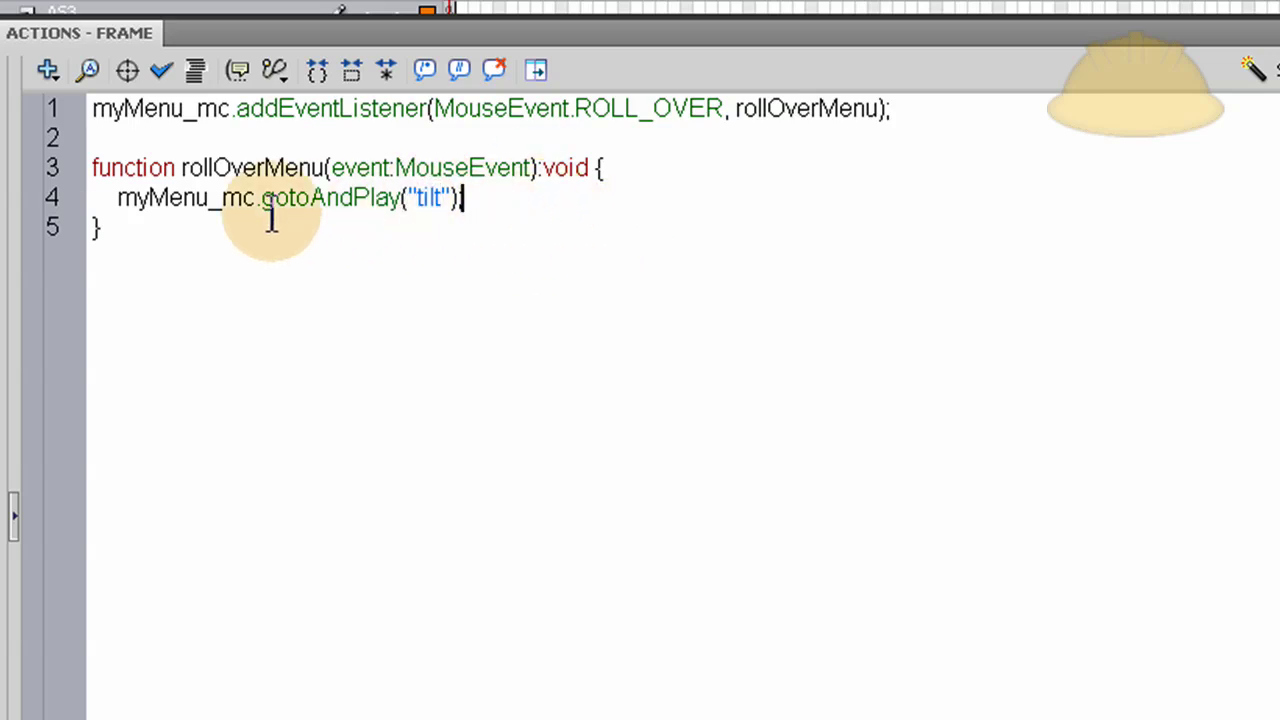
Step: Duplicate the whole listener and rollOverMenu function block below the original, separated by a blank line
{"action": "left_click_drag", "start_coordinate": [103, 228], "coordinate": [92, 108]}
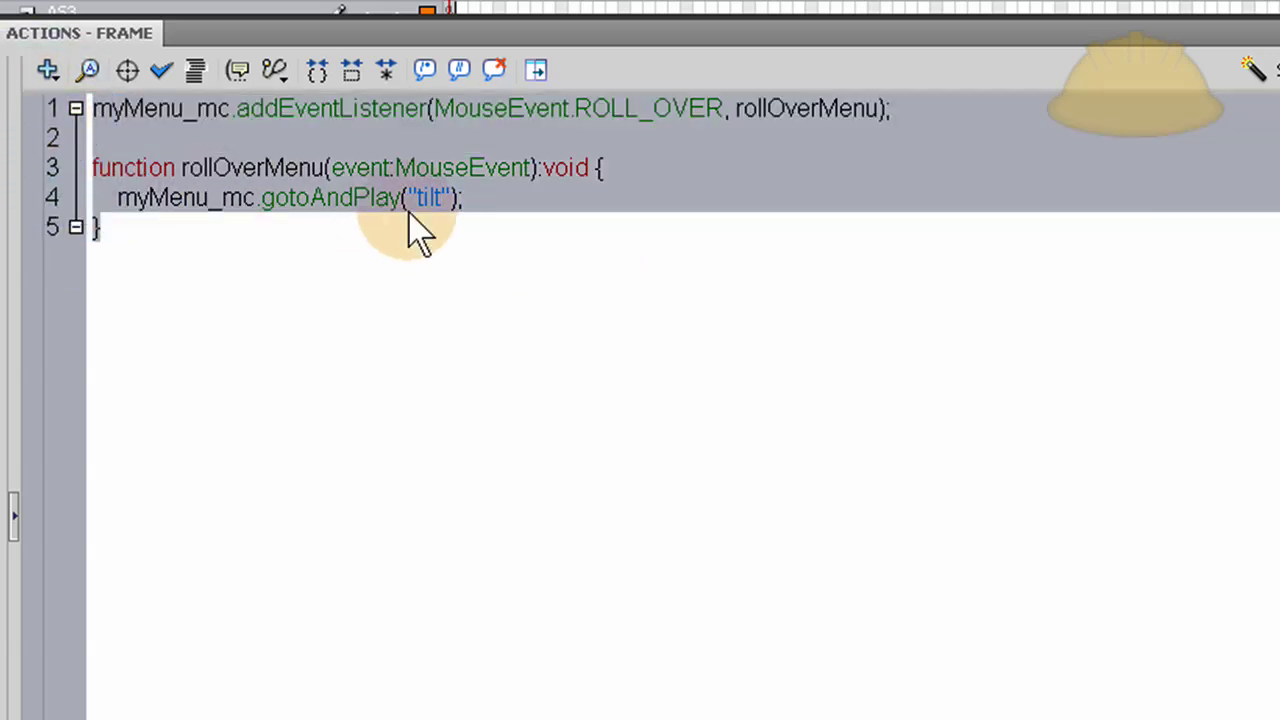
{"action": "left_click", "coordinate": [171, 229]}
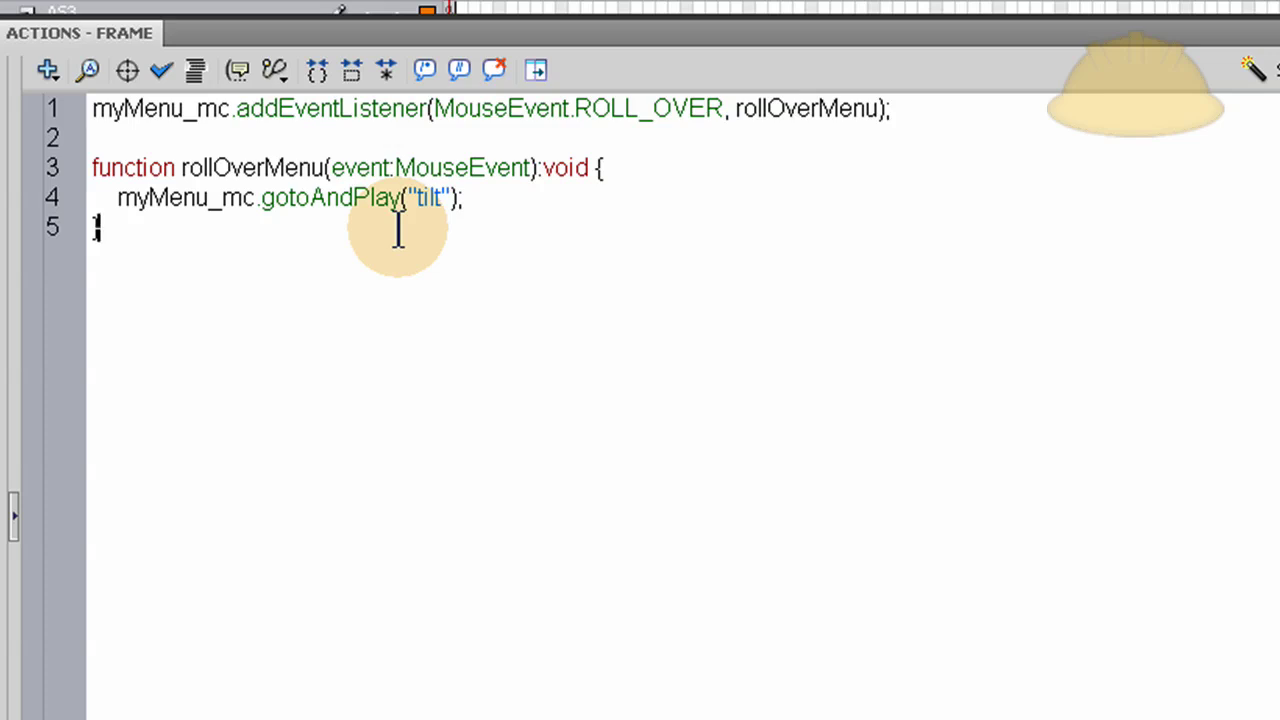
{"action": "key", "text": "ctrl+v"}
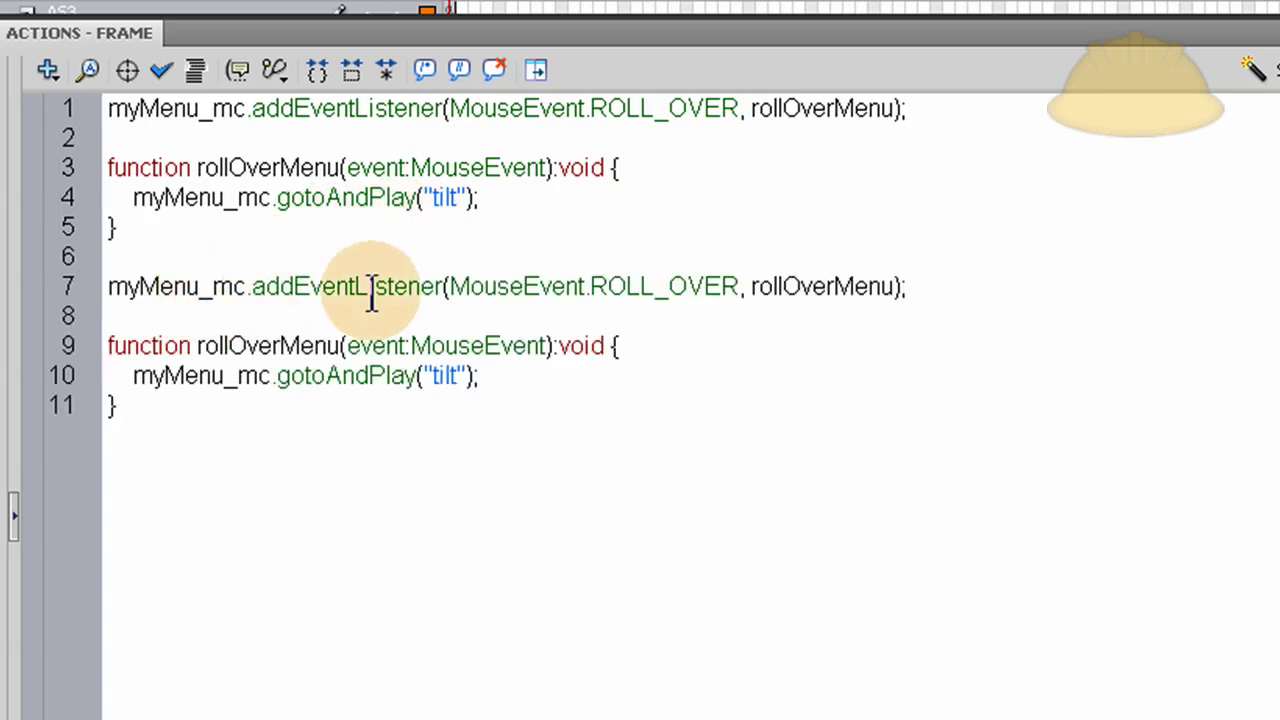
Step: In the duplicated listener line, change the event to MouseEvent.ROLL_OUT and the handler name to rollOutMenu
{"action": "left_click_drag", "start_coordinate": [738, 288], "coordinate": [688, 288]}
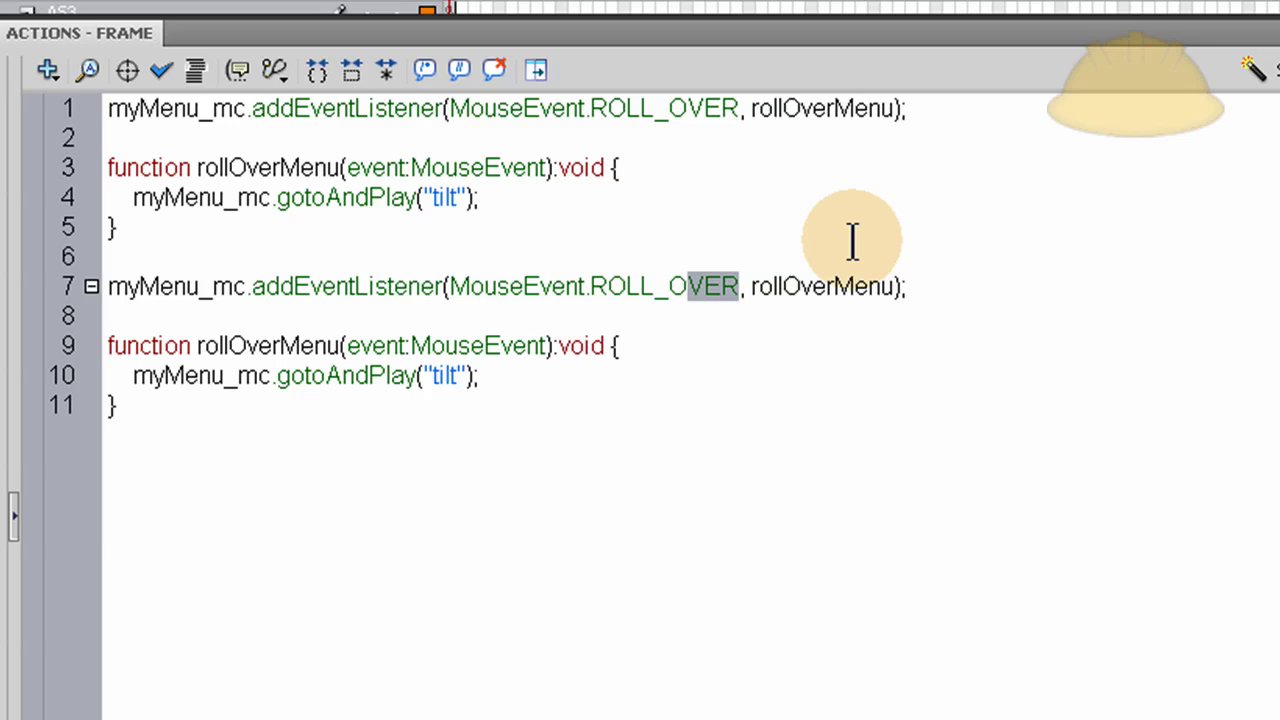
{"action": "type", "text": "UT"}
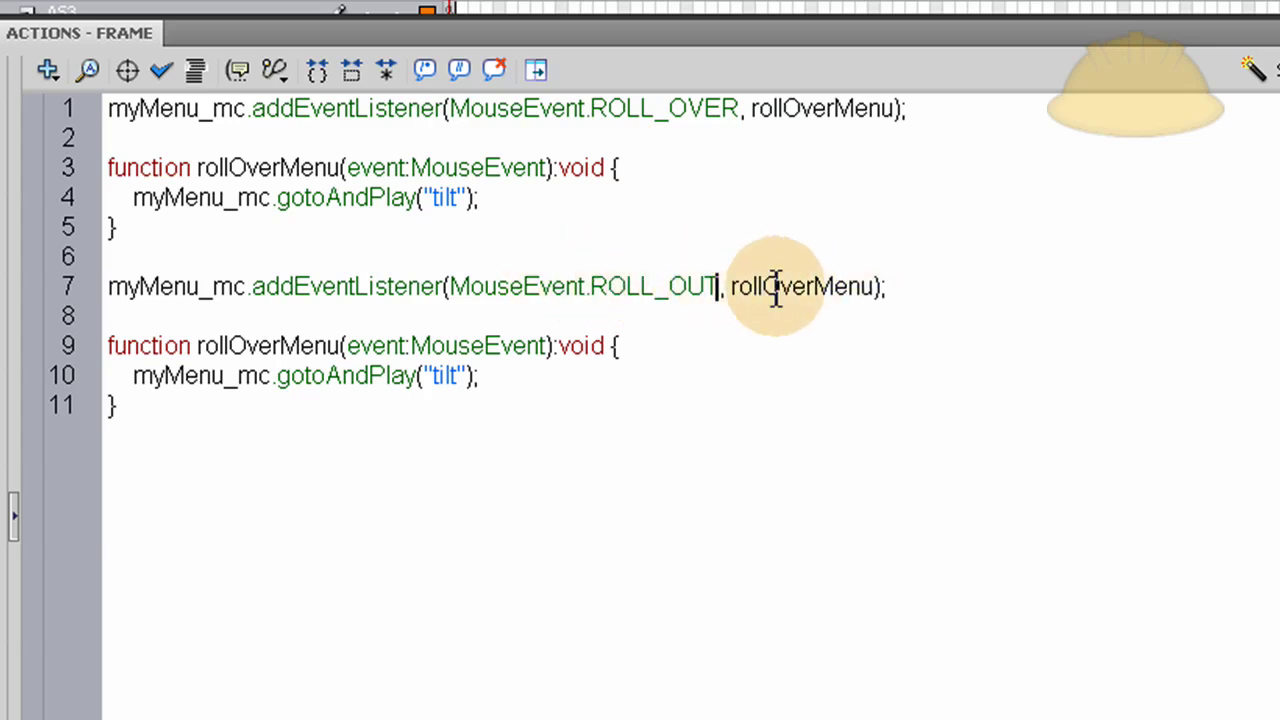
{"action": "left_click_drag", "start_coordinate": [781, 285], "coordinate": [814, 287]}
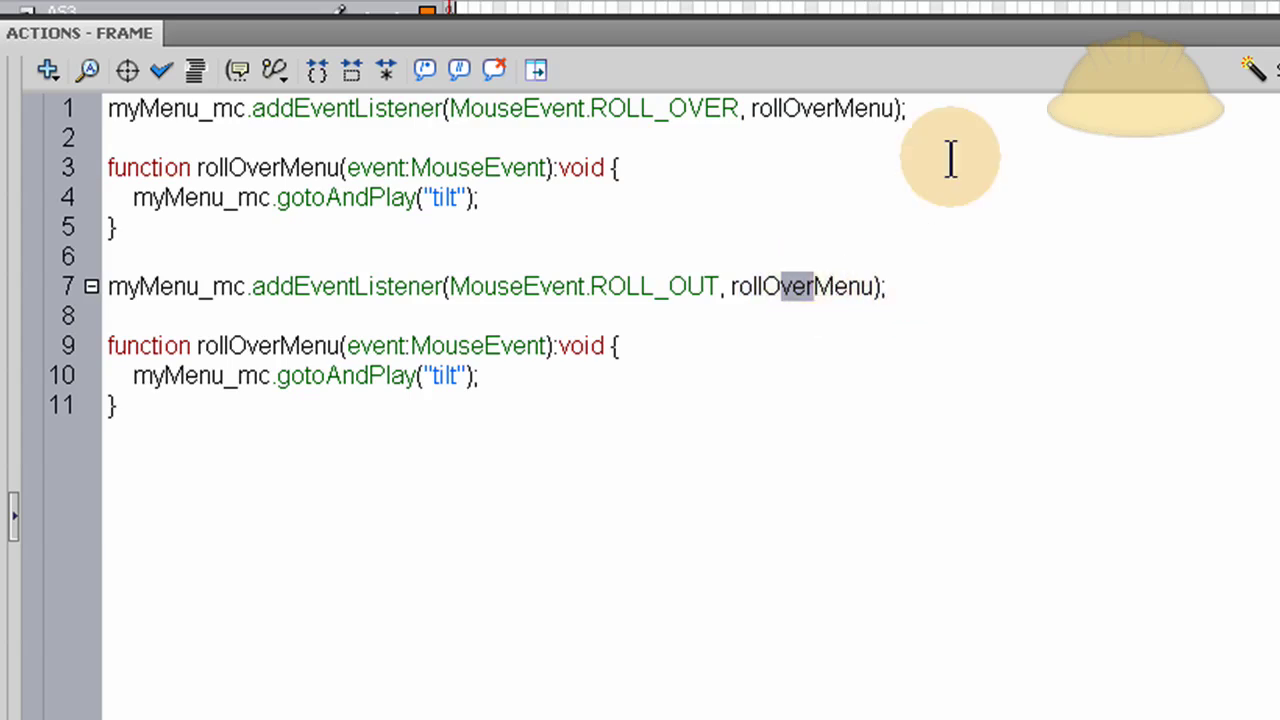
{"action": "type", "text": "O"}
{"action": "key", "text": "BackSpace"}
{"action": "type", "text": "UT"}
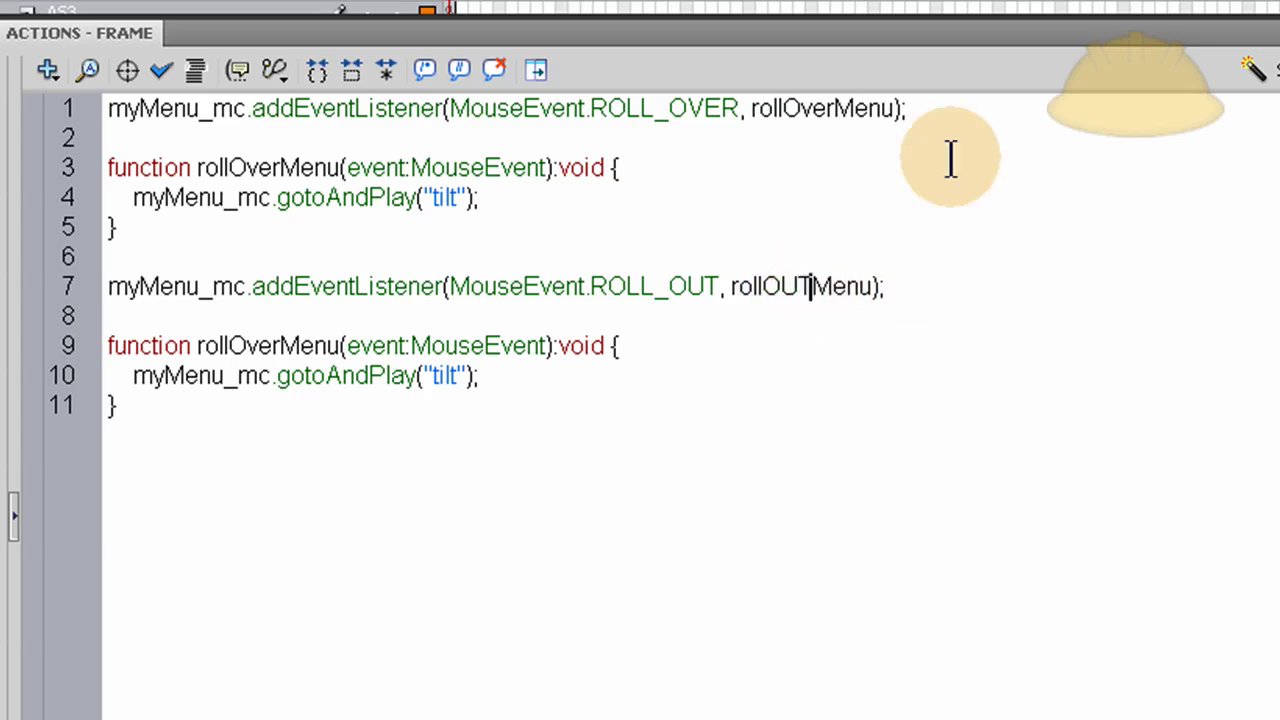
{"action": "key", "text": "BackSpace"}
{"action": "key", "text": "BackSpace"}
{"action": "type", "text": "ut"}
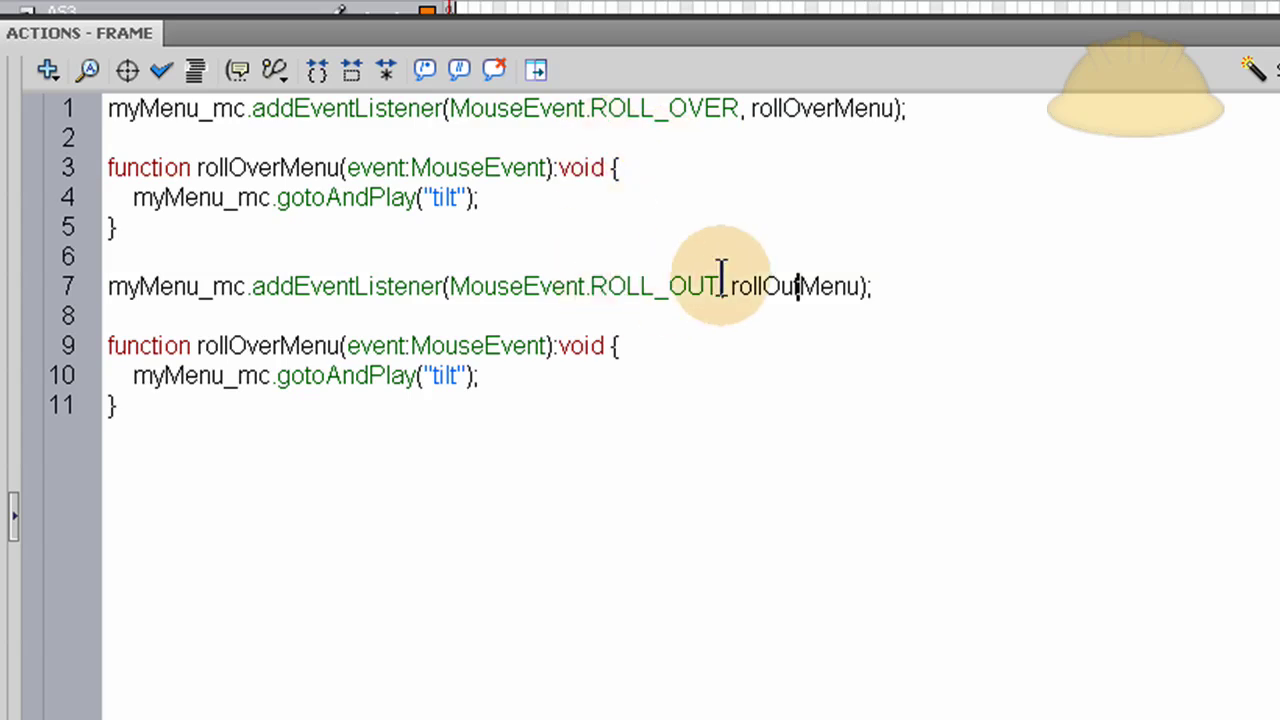
Step: Rename the duplicated function to rollOutMenu and set its gotoAndPlay frame label to "normal"
{"action": "double_click", "coordinate": [777, 286]}
{"action": "key", "text": "ctrl+c"}
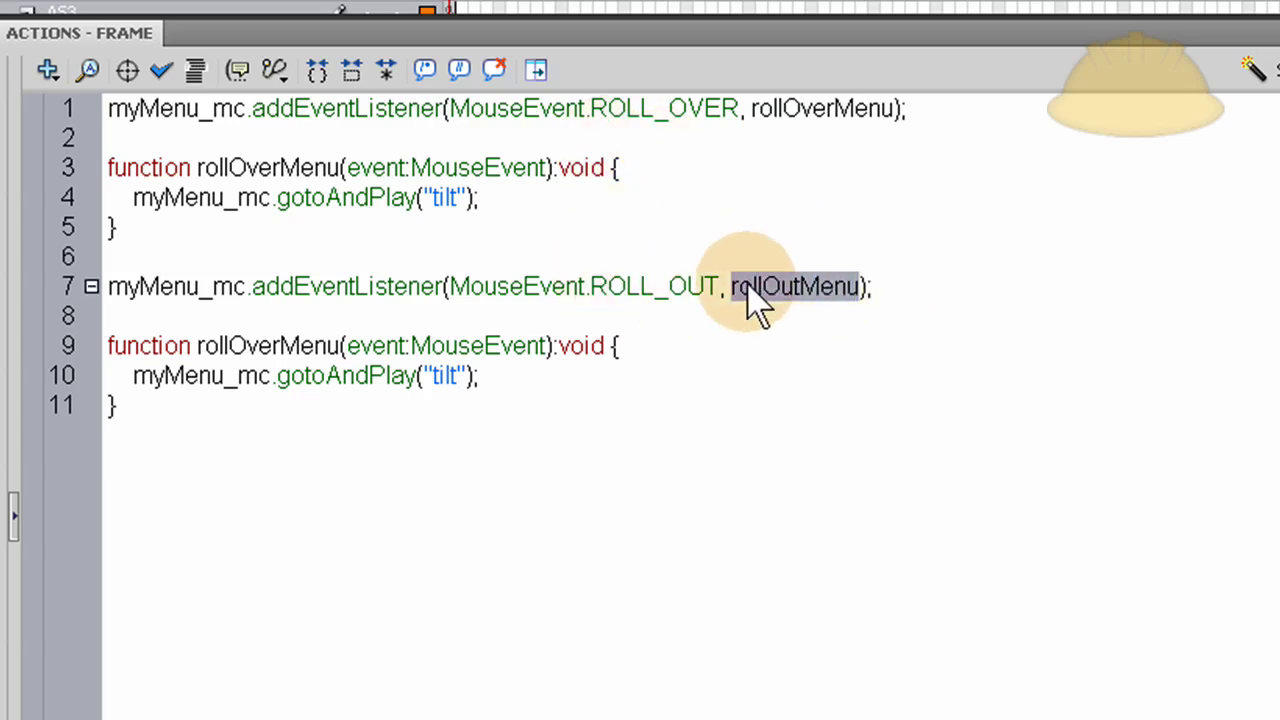
{"action": "double_click", "coordinate": [286, 345]}
{"action": "key", "text": "ctrl+v"}
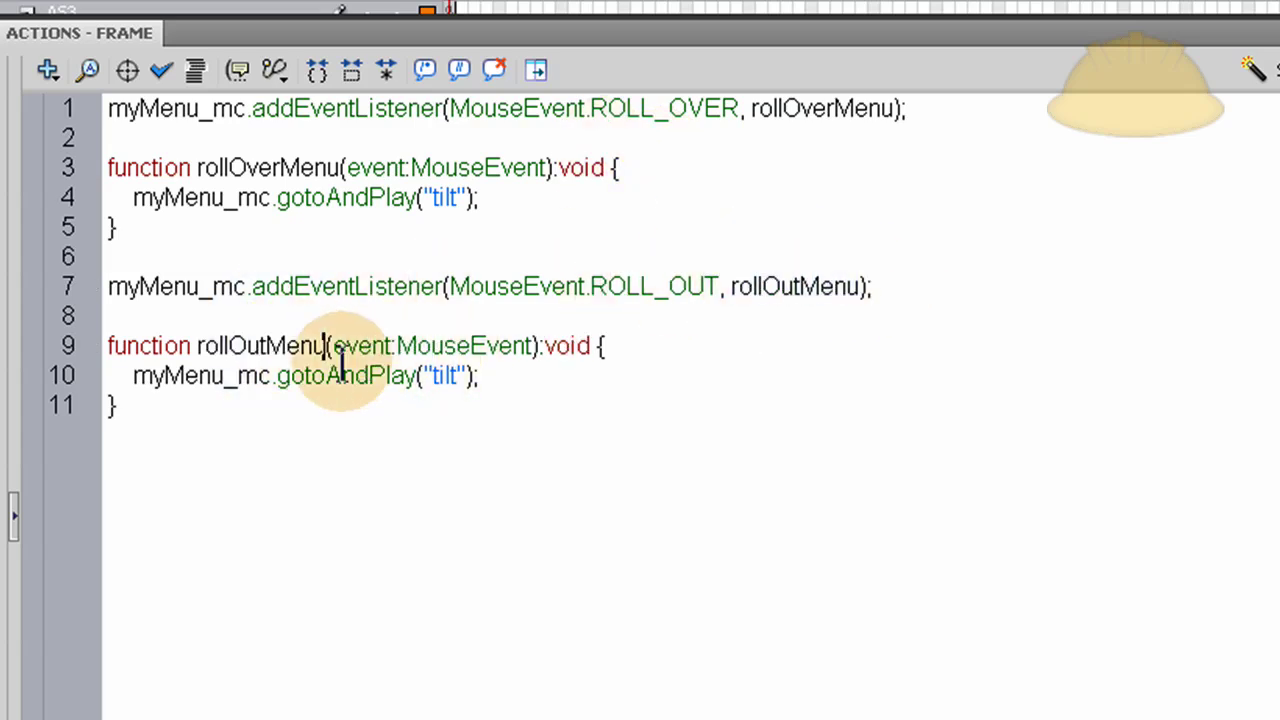
{"action": "double_click", "coordinate": [443, 376]}
{"action": "type", "text": "norma"}
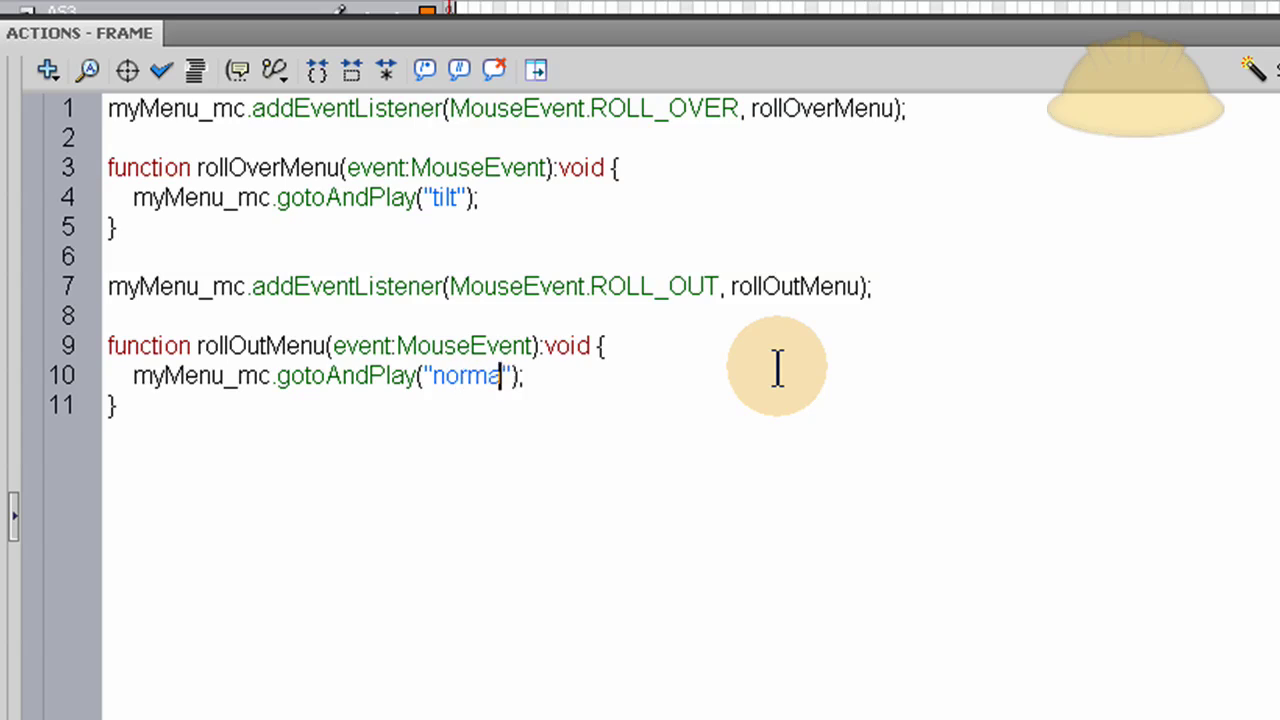
{"action": "type", "text": "l"}
Step: Check the frame labels inside the myMenu clip, and return to the script on the main timeline's AS3 frame
{"action": "key", "text": "F9"}
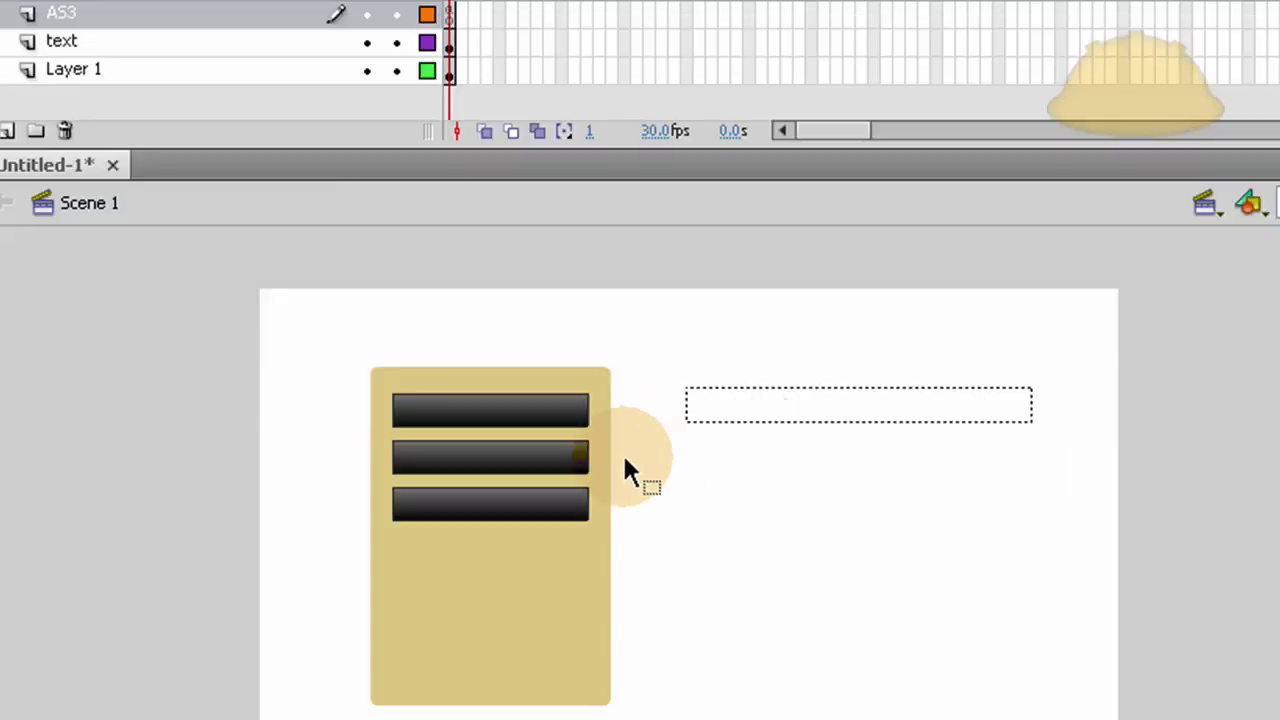
{"action": "double_click", "coordinate": [543, 651]}
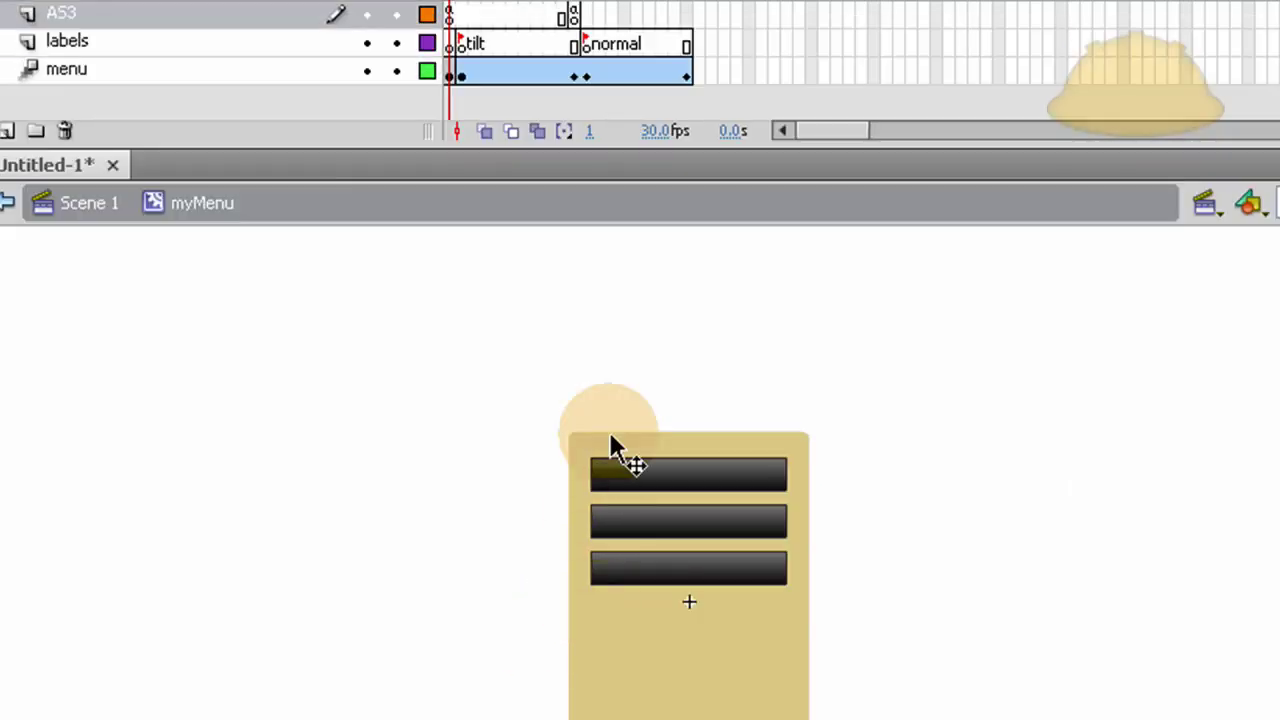
{"action": "left_click", "coordinate": [110, 207]}
{"action": "left_click", "coordinate": [450, 20]}
{"action": "key", "text": "F9"}
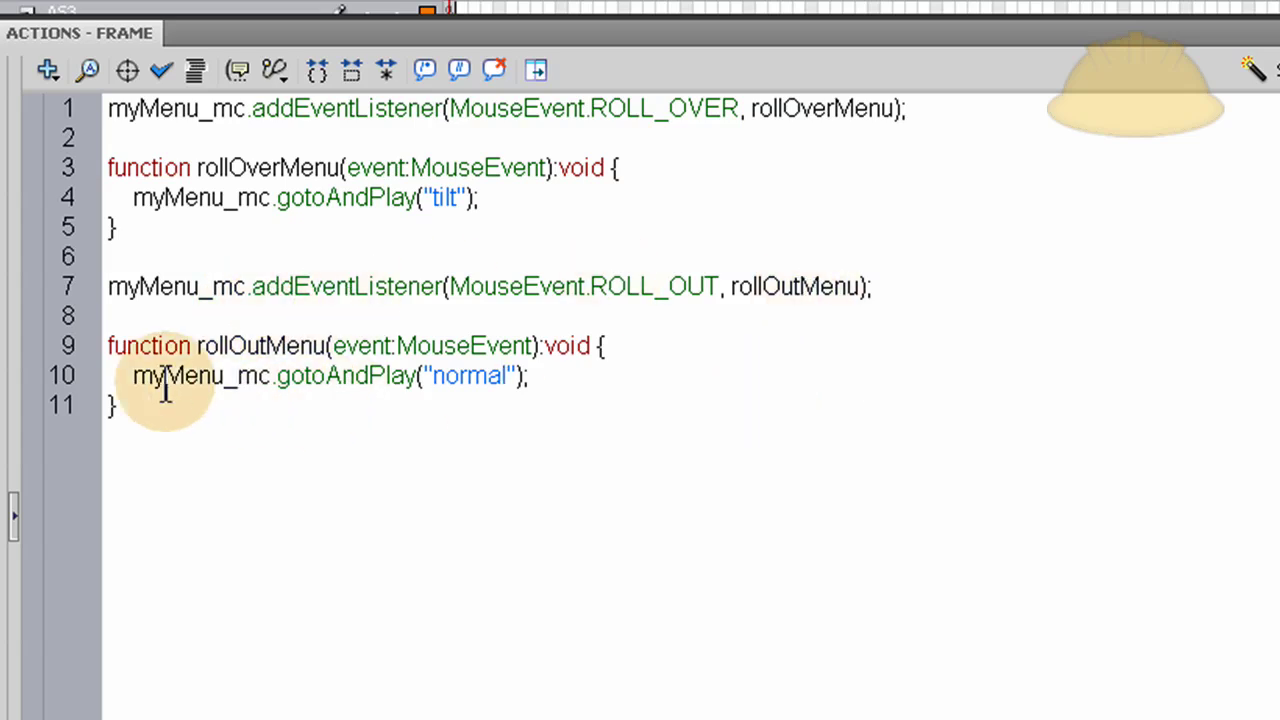
{"action": "left_click", "coordinate": [557, 495]}
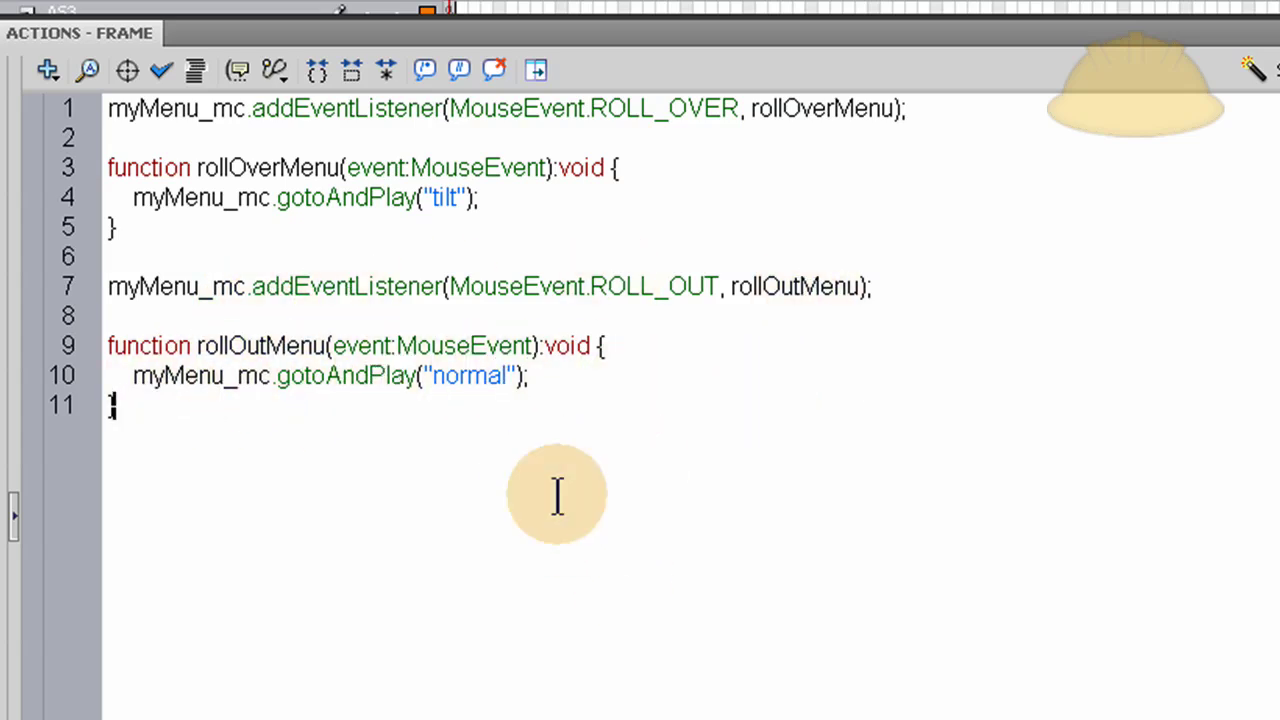
Step: Test the movie to check the menu's rollover and rollout animations, and close the preview
{"action": "key", "text": "ctrl+Return"}
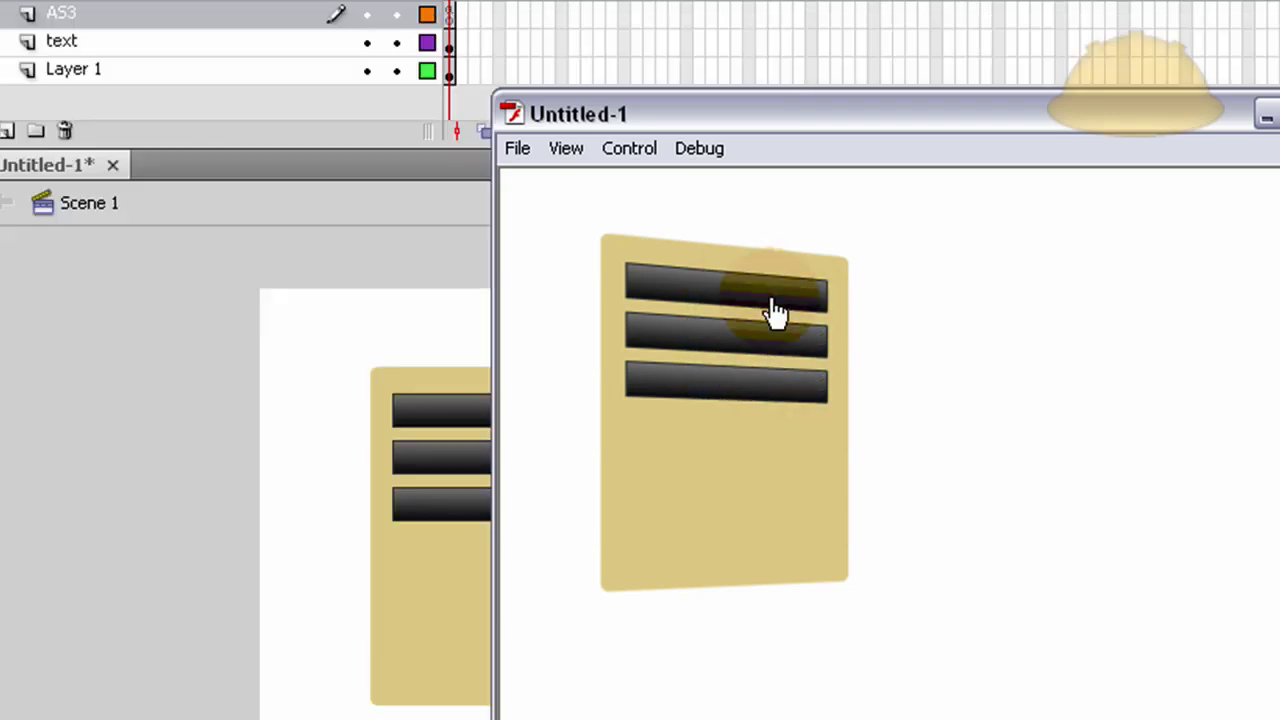
{"action": "left_click", "coordinate": [177, 497]}
{"action": "left_click", "coordinate": [1060, 283]}
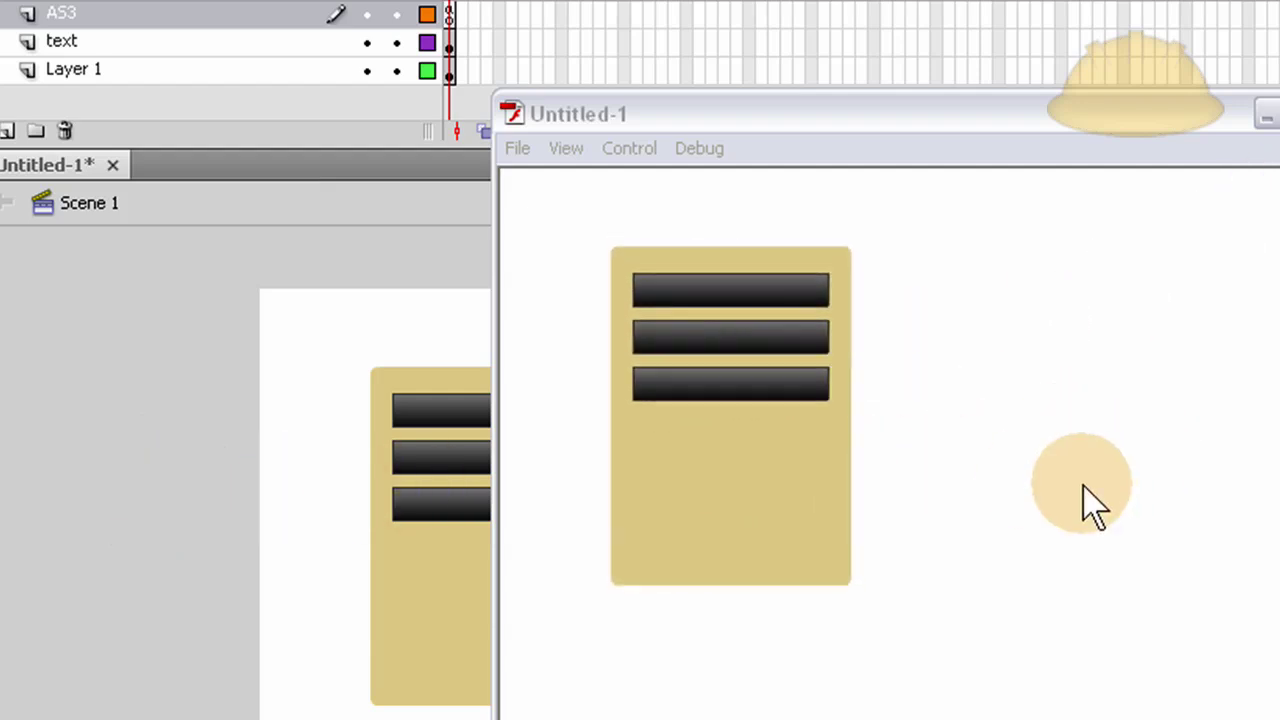
{"action": "key", "text": "ctrl+w"}
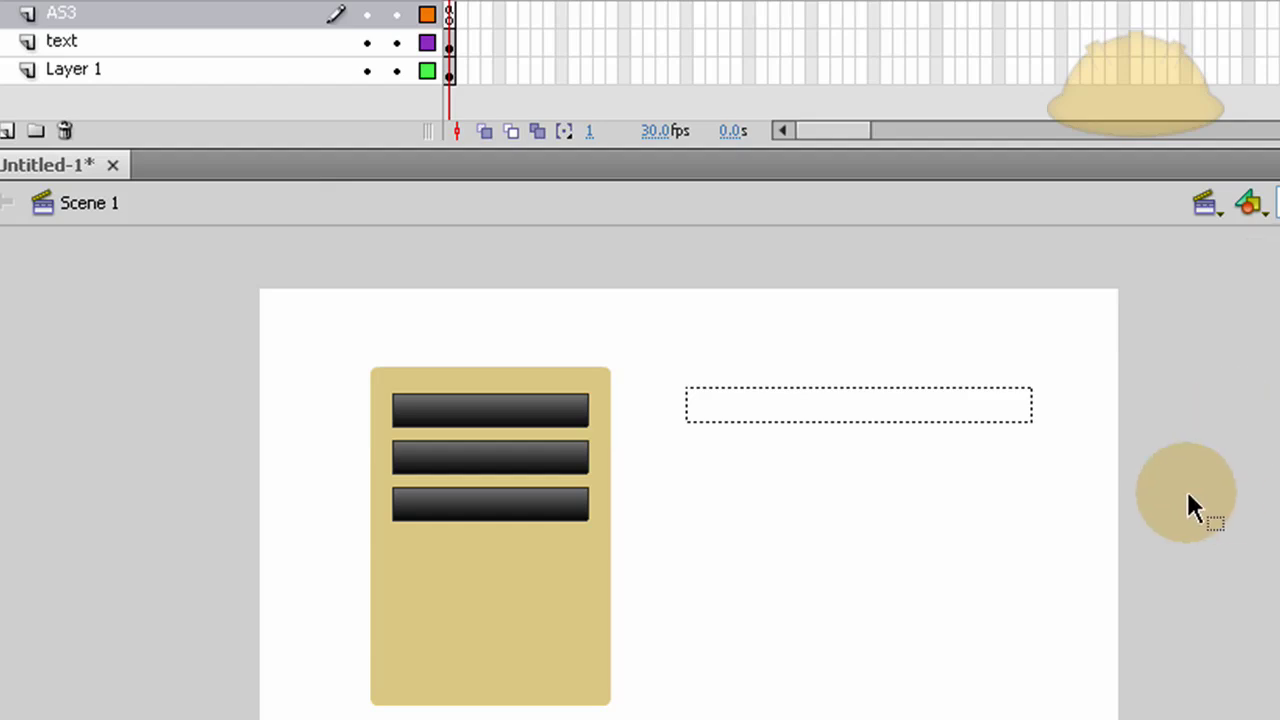
{"action": "left_click", "coordinate": [940, 410]}
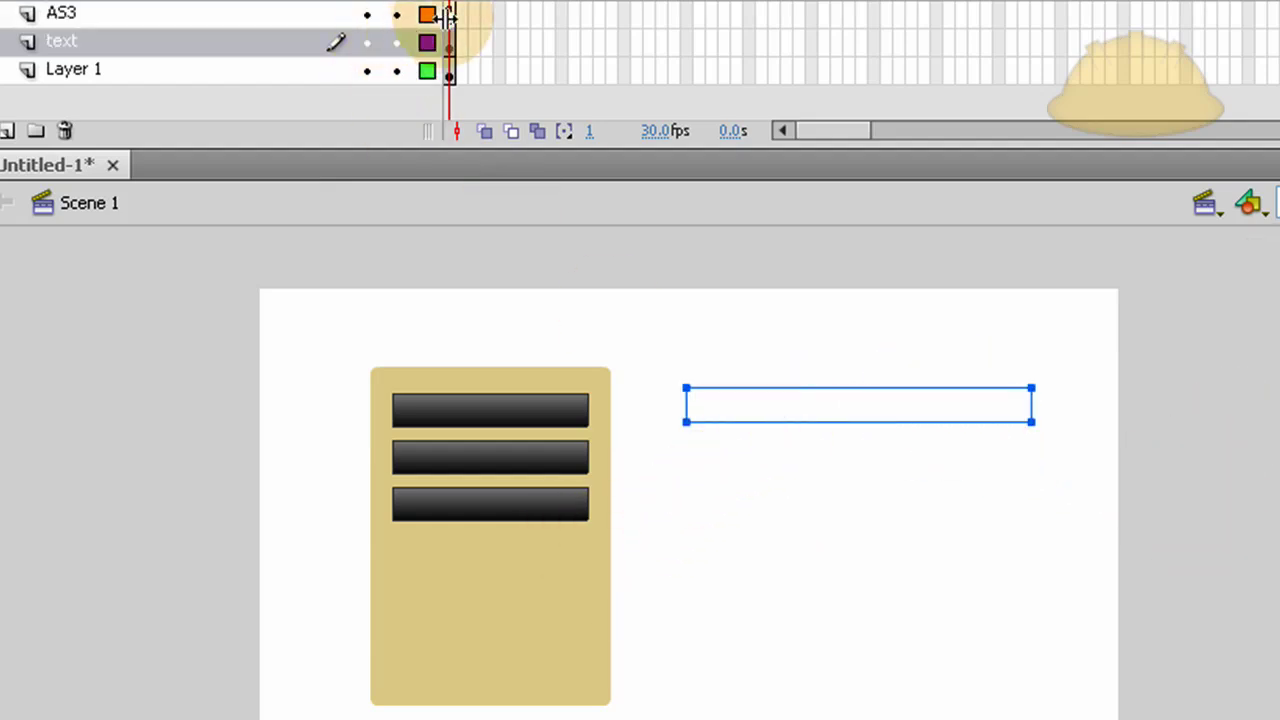
{"action": "left_click", "coordinate": [693, 611]}
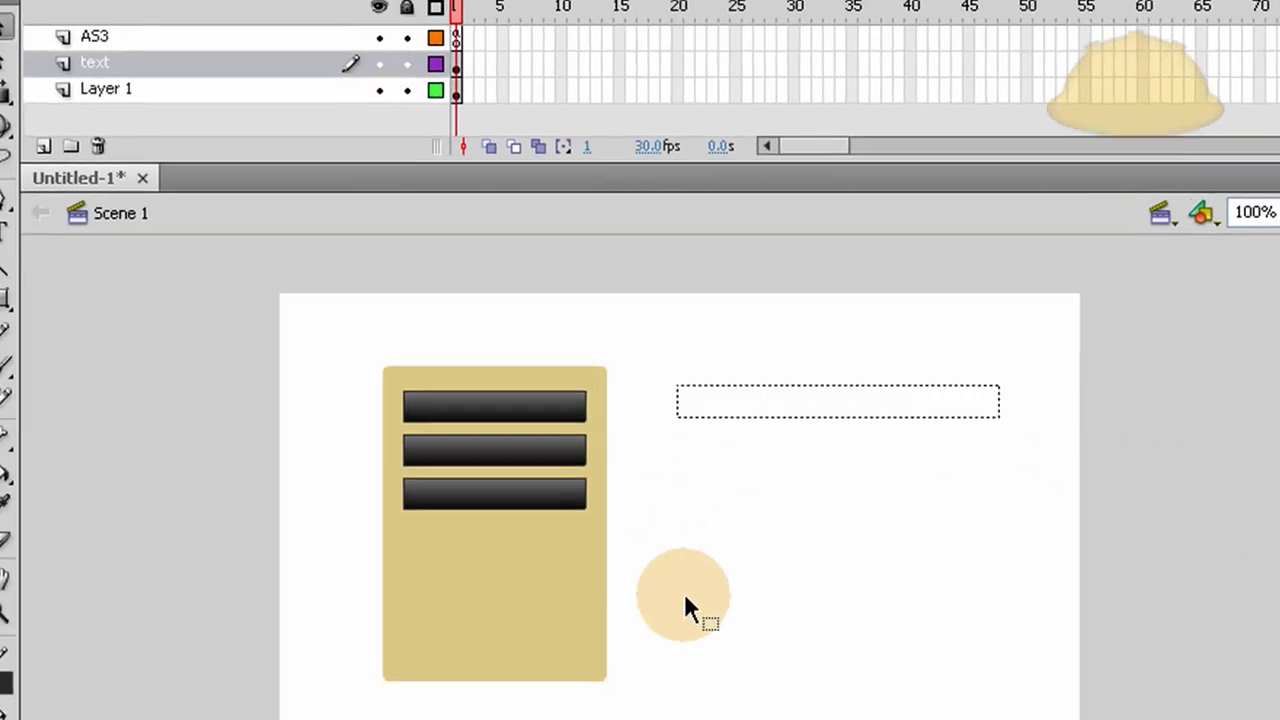
{"action": "left_click", "coordinate": [522, 500]}
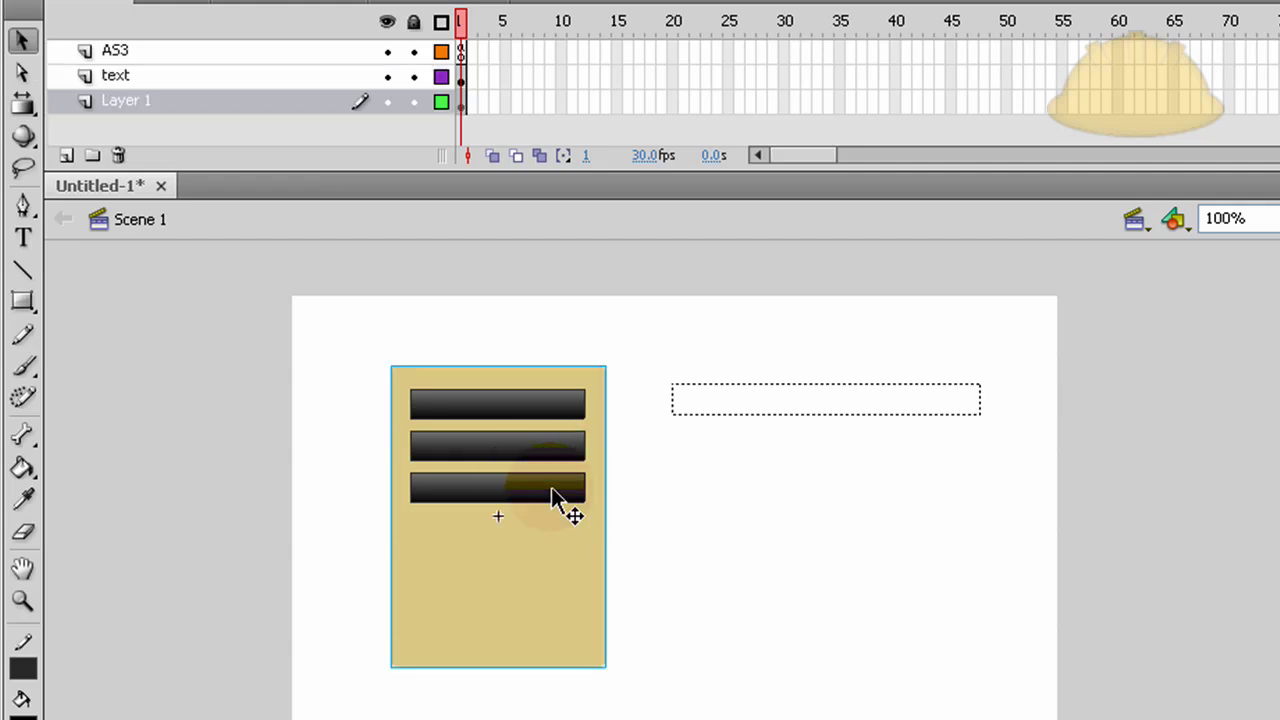
{"action": "double_click", "coordinate": [523, 494]}
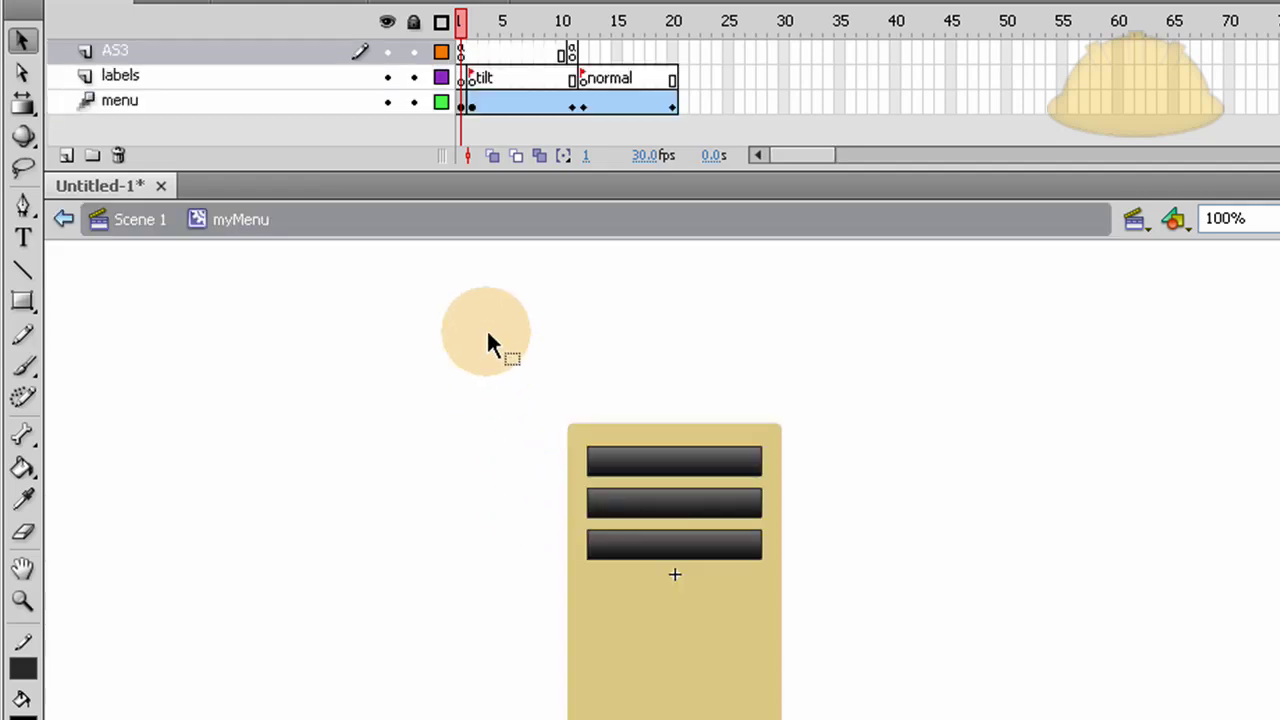
{"action": "left_click", "coordinate": [125, 219]}
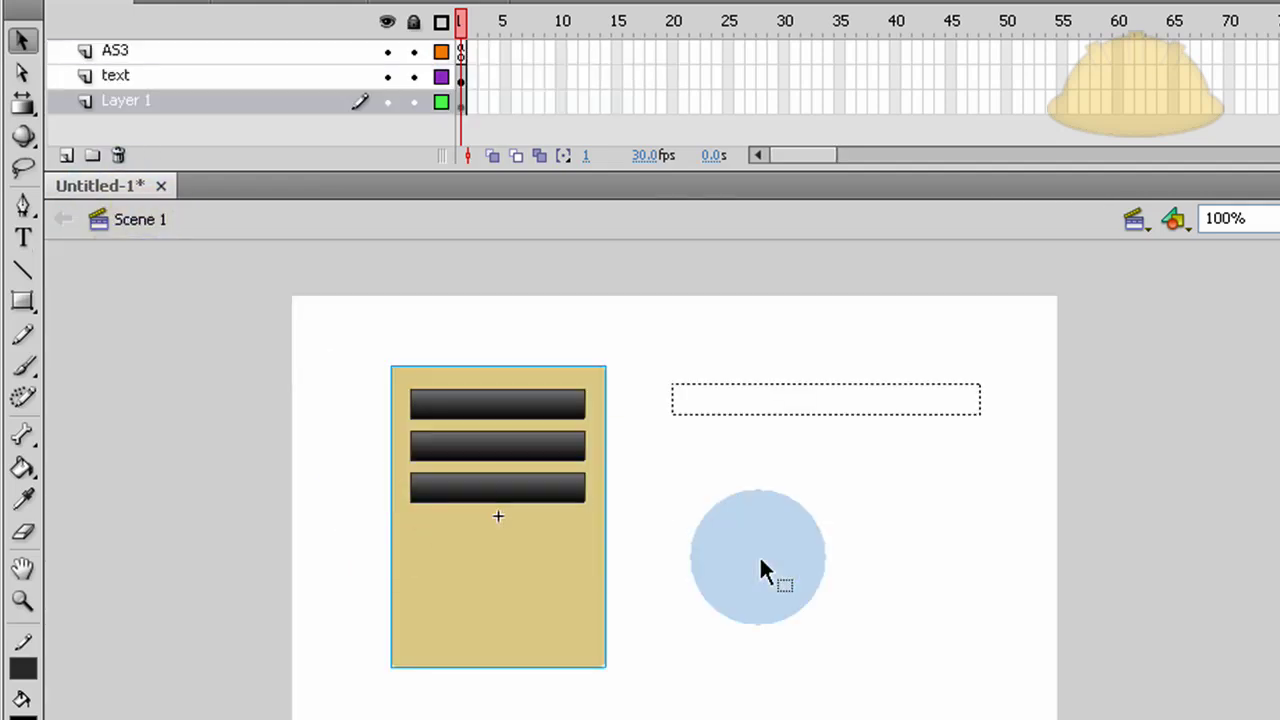
Step: Open innerMenuSymbol inside the myMenu clip for editing and look over its background shape and three buttons
{"action": "double_click", "coordinate": [524, 498]}
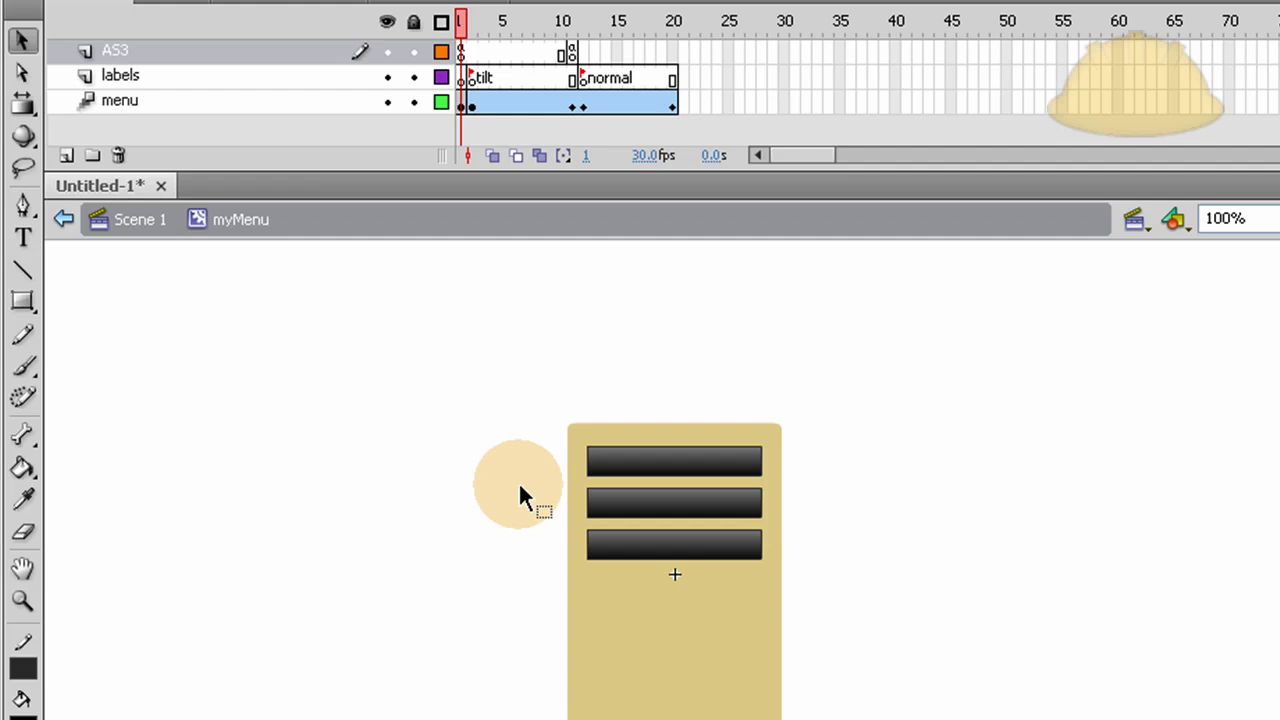
{"action": "left_click", "coordinate": [683, 481]}
{"action": "left_click", "coordinate": [686, 466]}
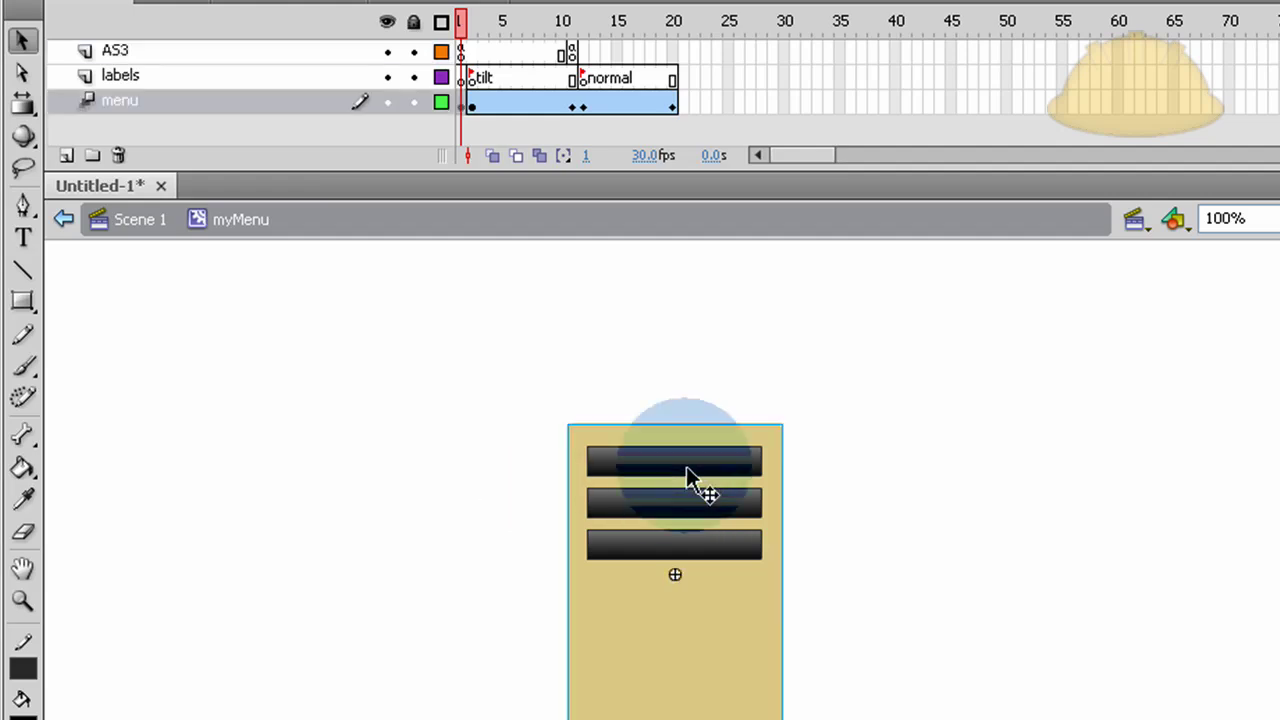
{"action": "double_click", "coordinate": [686, 466]}
{"action": "left_click", "coordinate": [720, 643]}
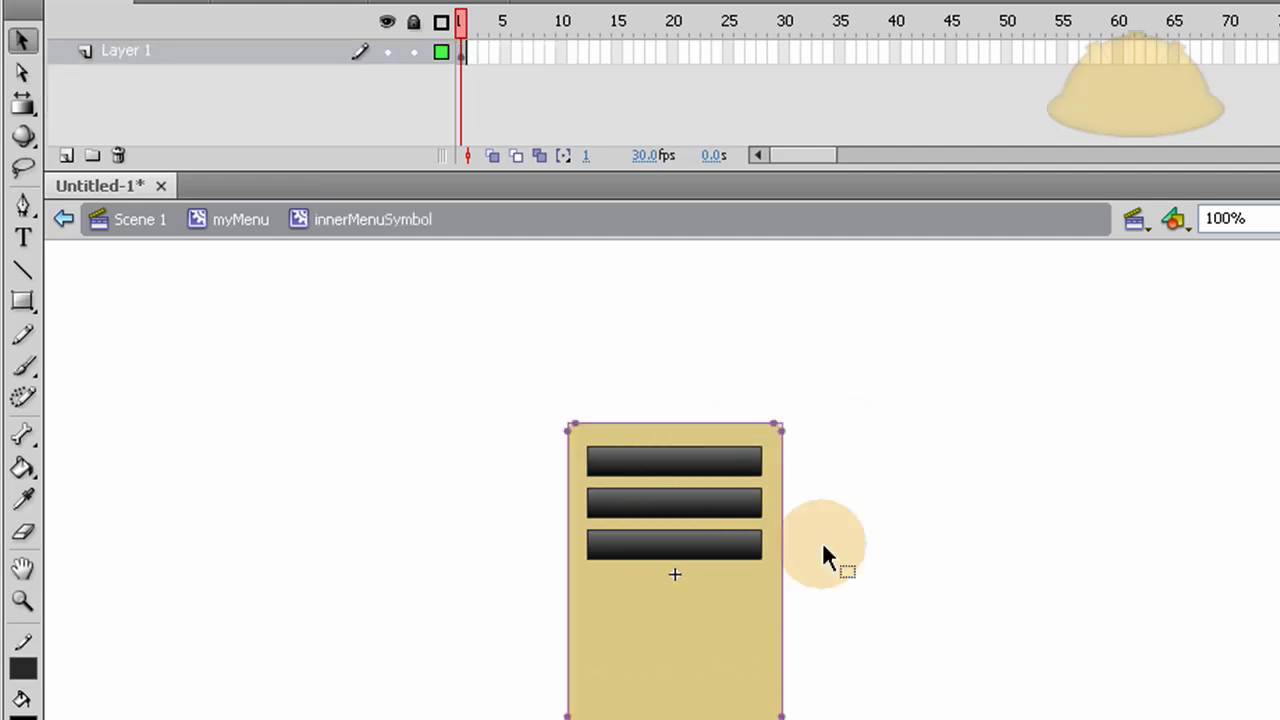
{"action": "left_click", "coordinate": [676, 305]}
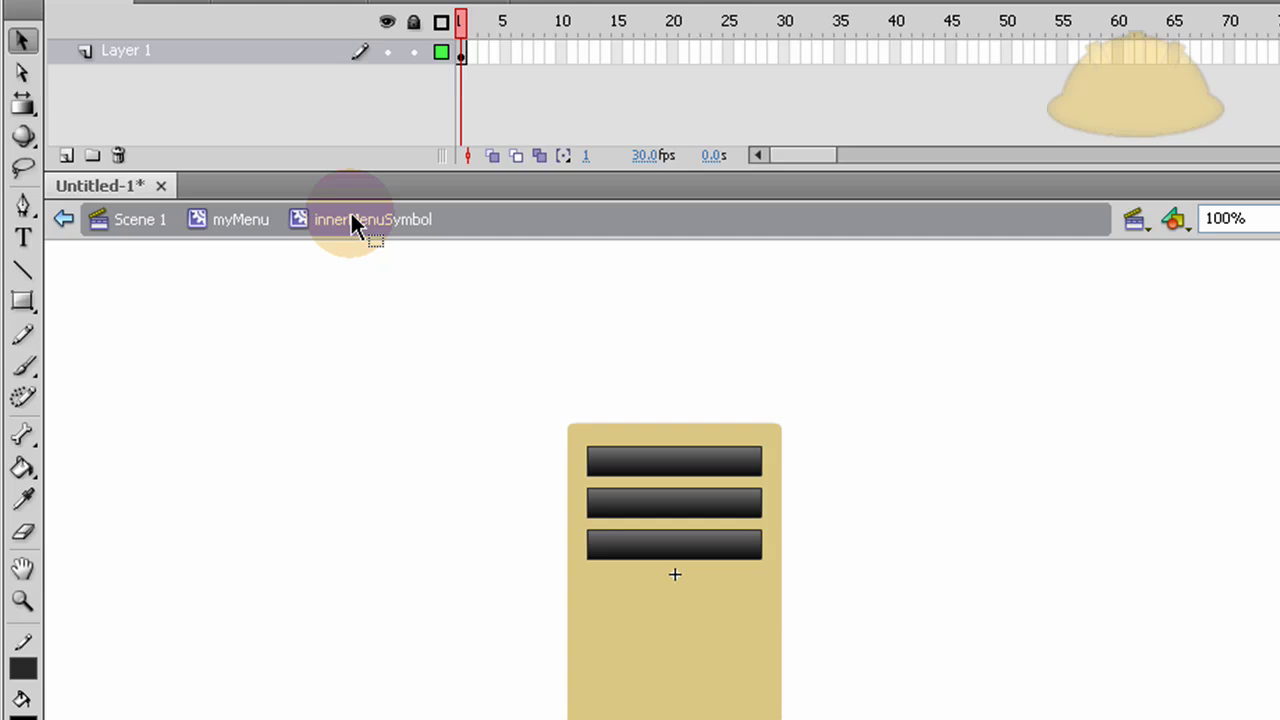
{"action": "left_click", "coordinate": [714, 652]}
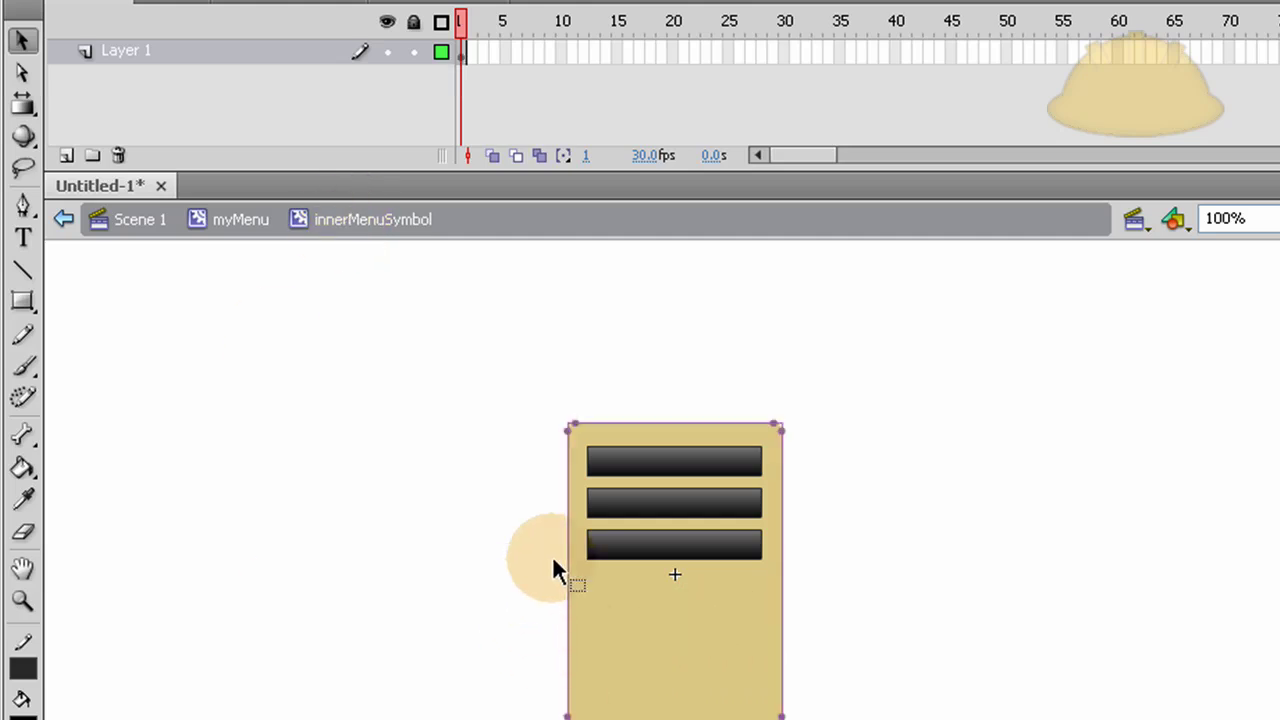
{"action": "left_click", "coordinate": [762, 552]}
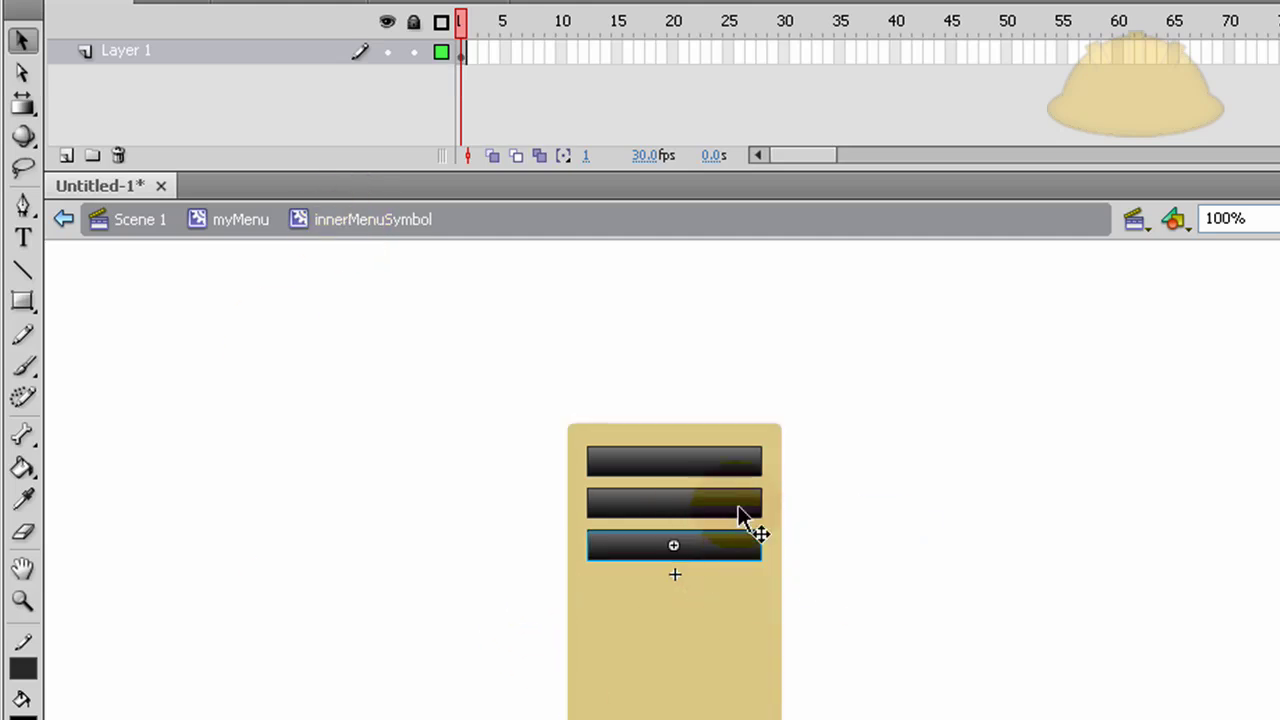
{"action": "left_click", "coordinate": [745, 505]}
{"action": "left_click", "coordinate": [740, 462]}
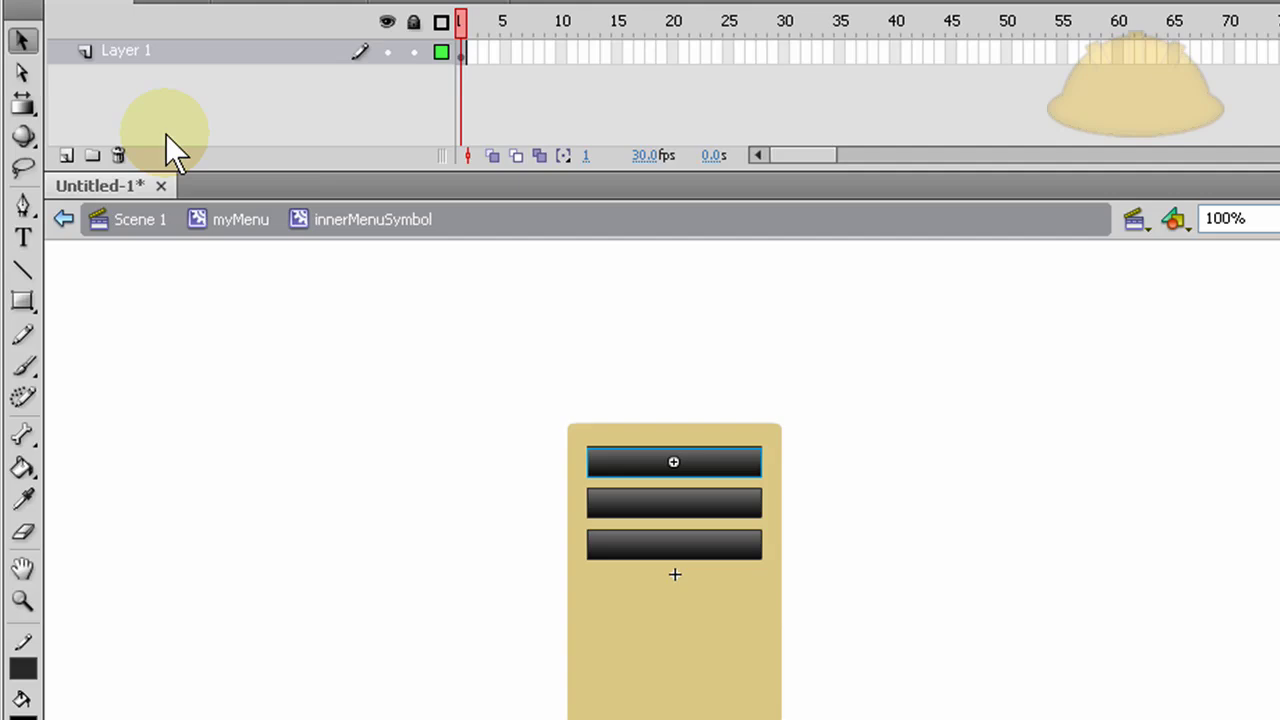
Step: Add a new layer named AS3 above Layer 1 in innerMenuSymbol
{"action": "left_click", "coordinate": [66, 155]}
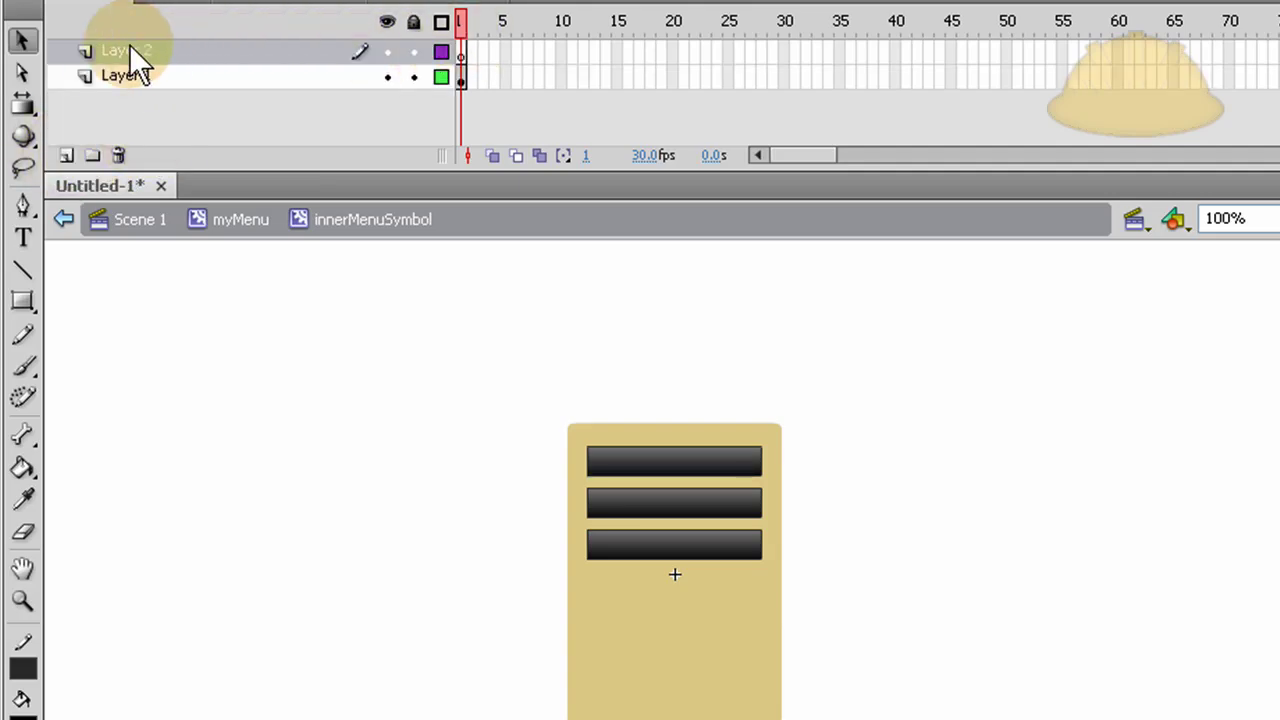
{"action": "double_click", "coordinate": [219, 48]}
{"action": "type", "text": "AS3"}
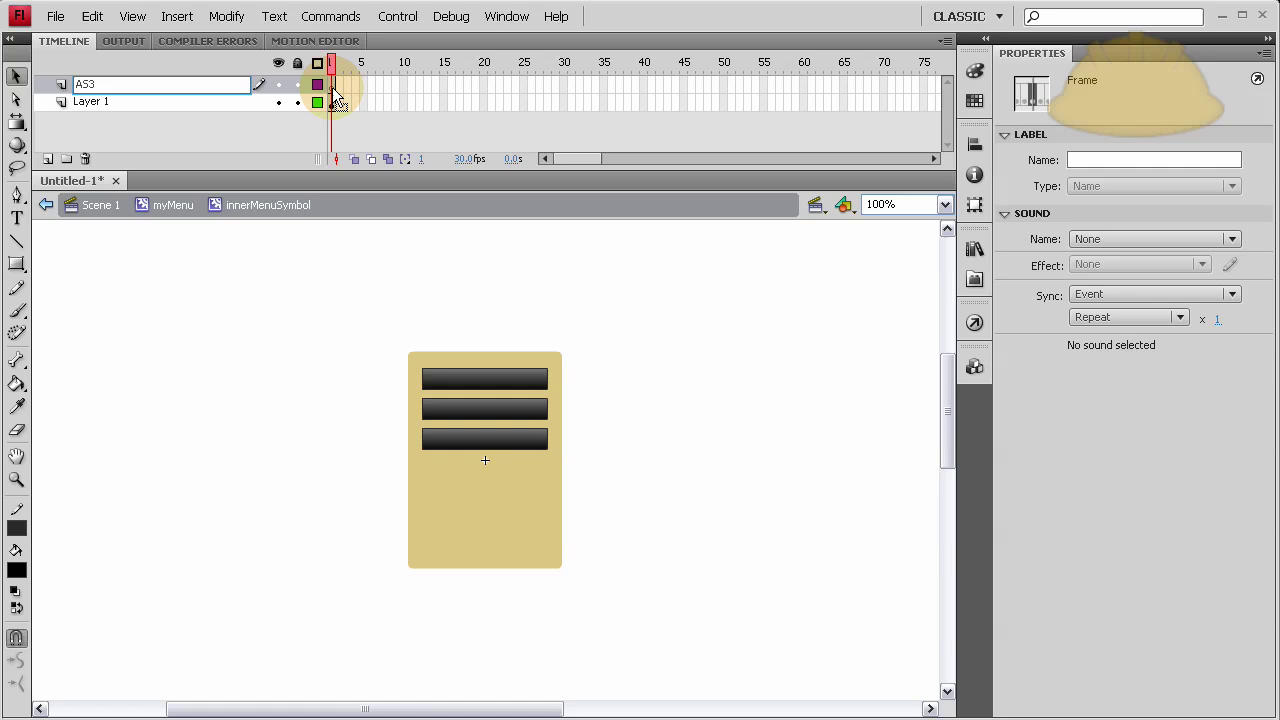
{"action": "left_click", "coordinate": [332, 87]}
{"action": "left_click", "coordinate": [639, 362]}
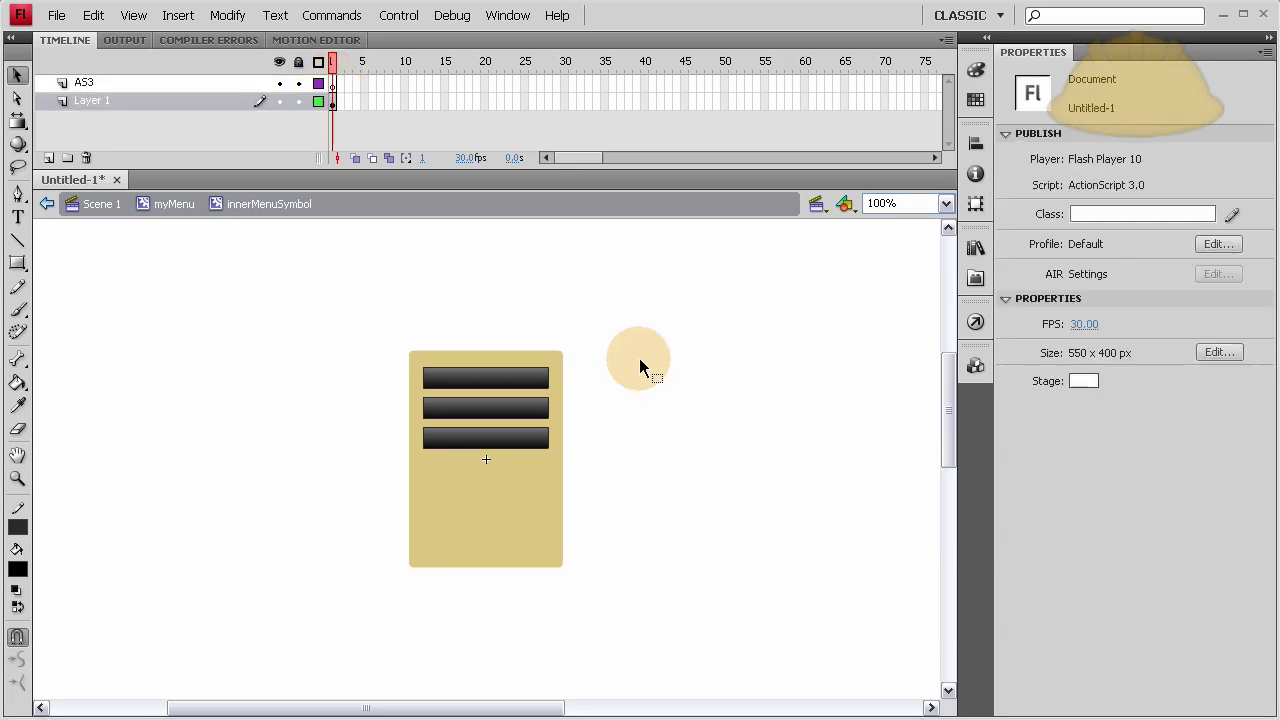
Step: On the AS3 layer's first frame, add a MouseEvent.CLICK event listener to btn1_btn that calls click1
{"action": "left_click", "coordinate": [334, 84]}
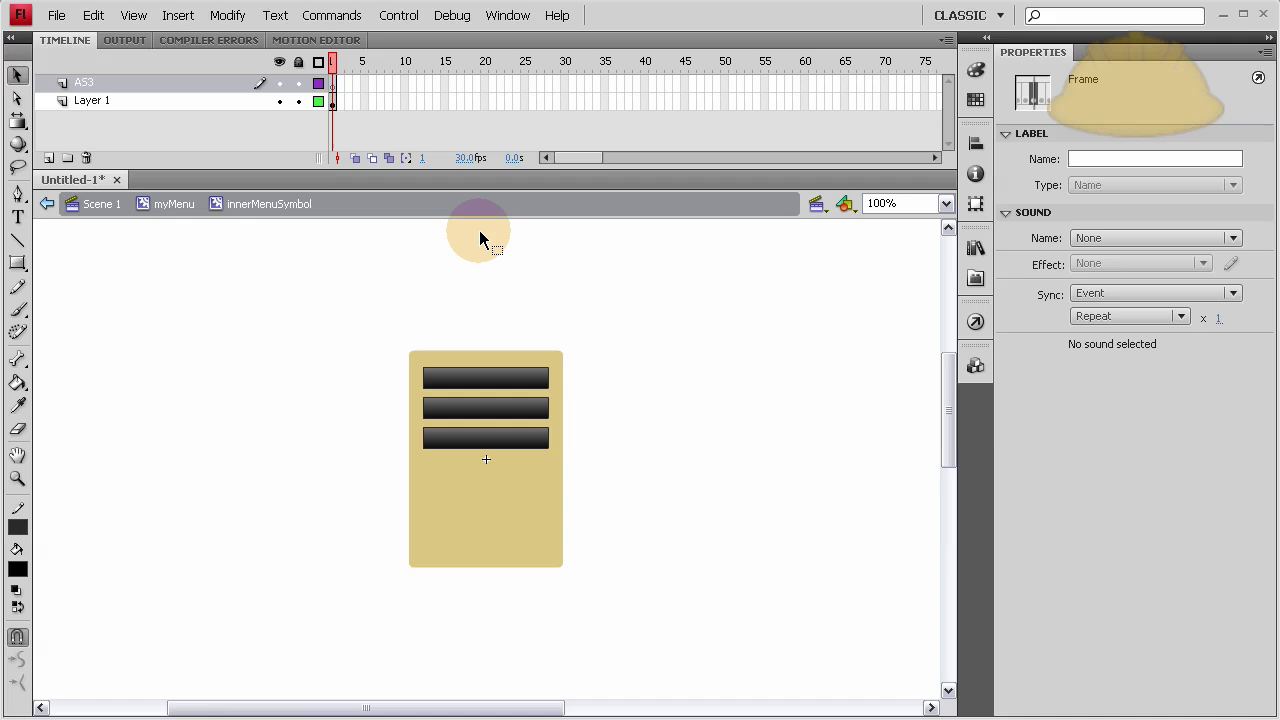
{"action": "key", "text": "F9"}
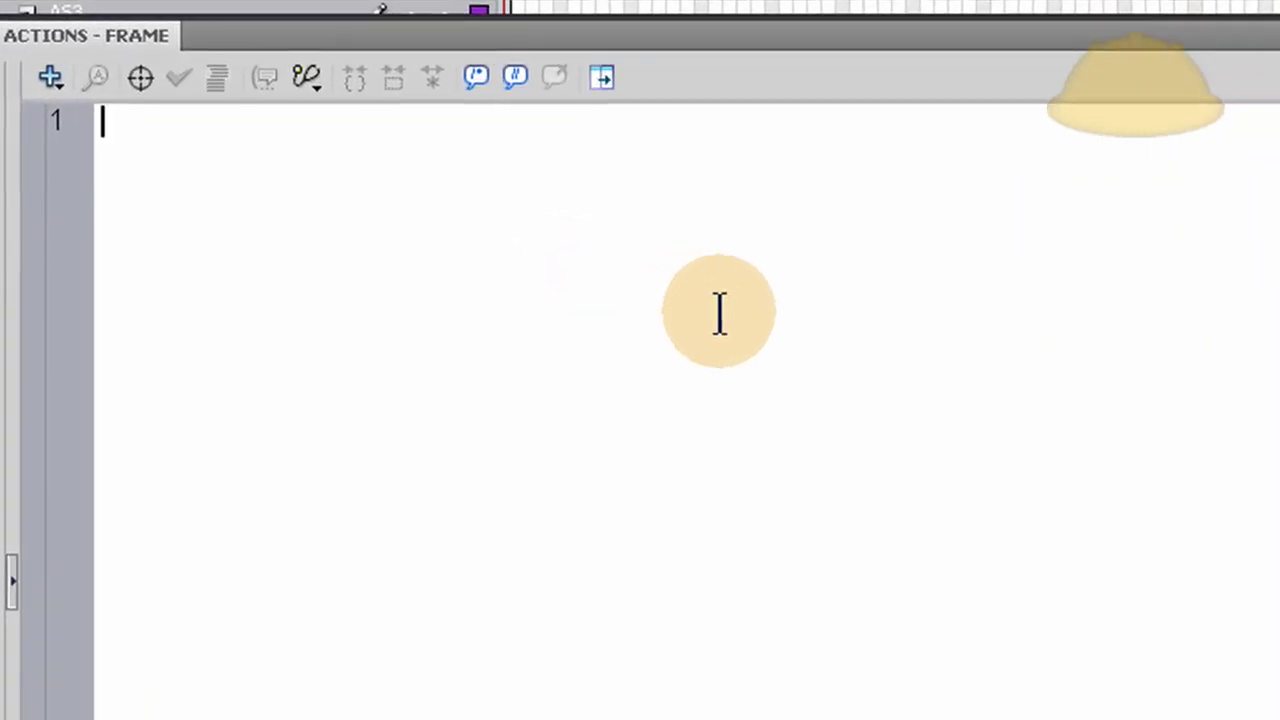
{"action": "type", "text": "btn1_"}
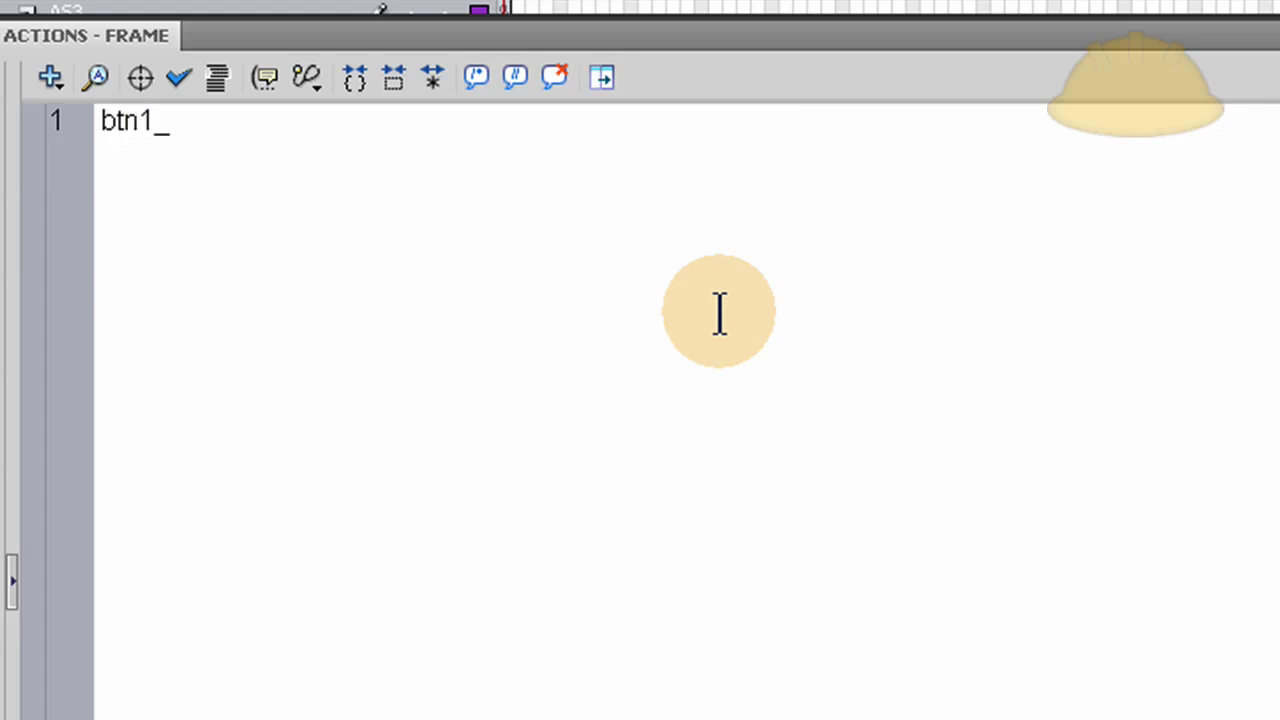
{"action": "type", "text": "btn."}
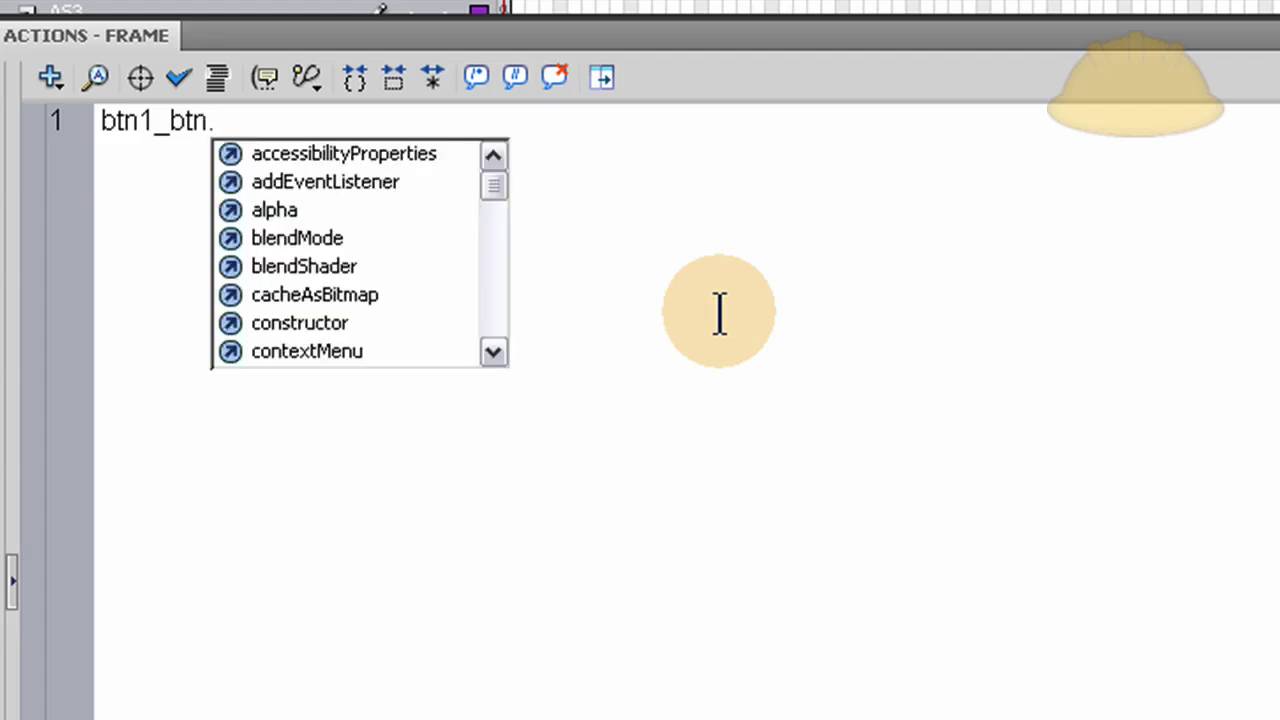
{"action": "double_click", "coordinate": [322, 183]}
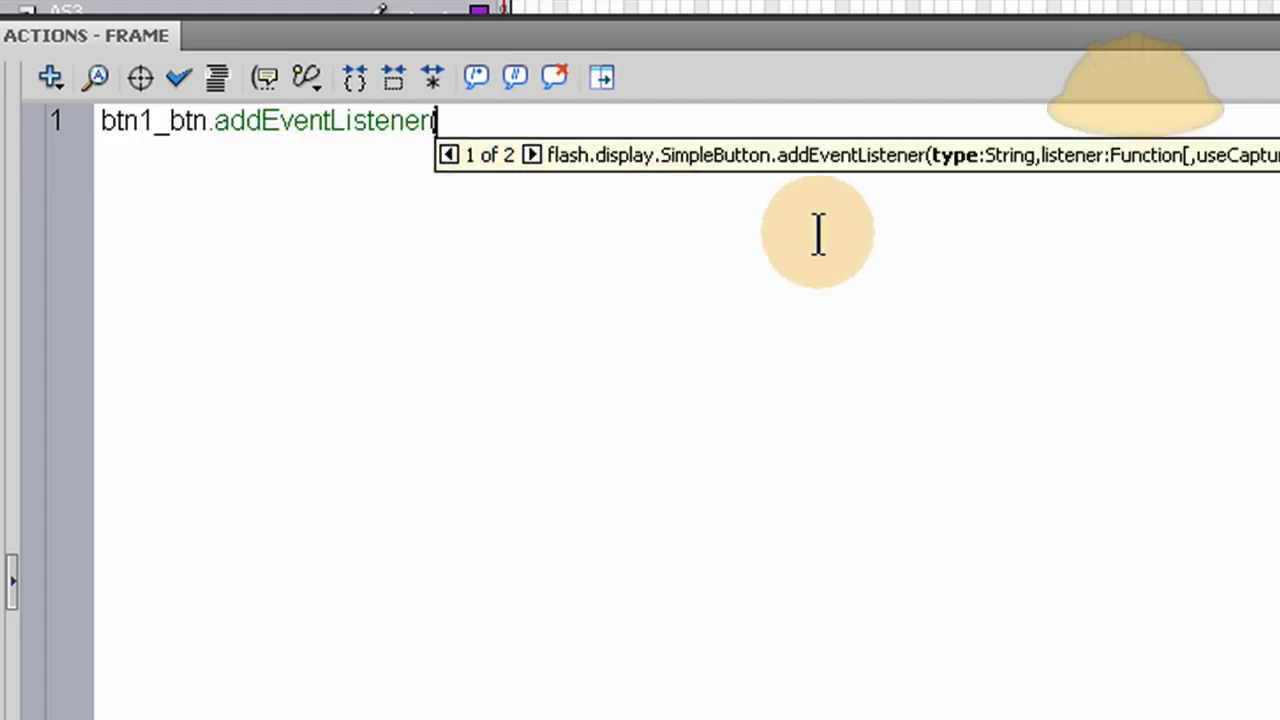
{"action": "type", "text": "MouseEvent."}
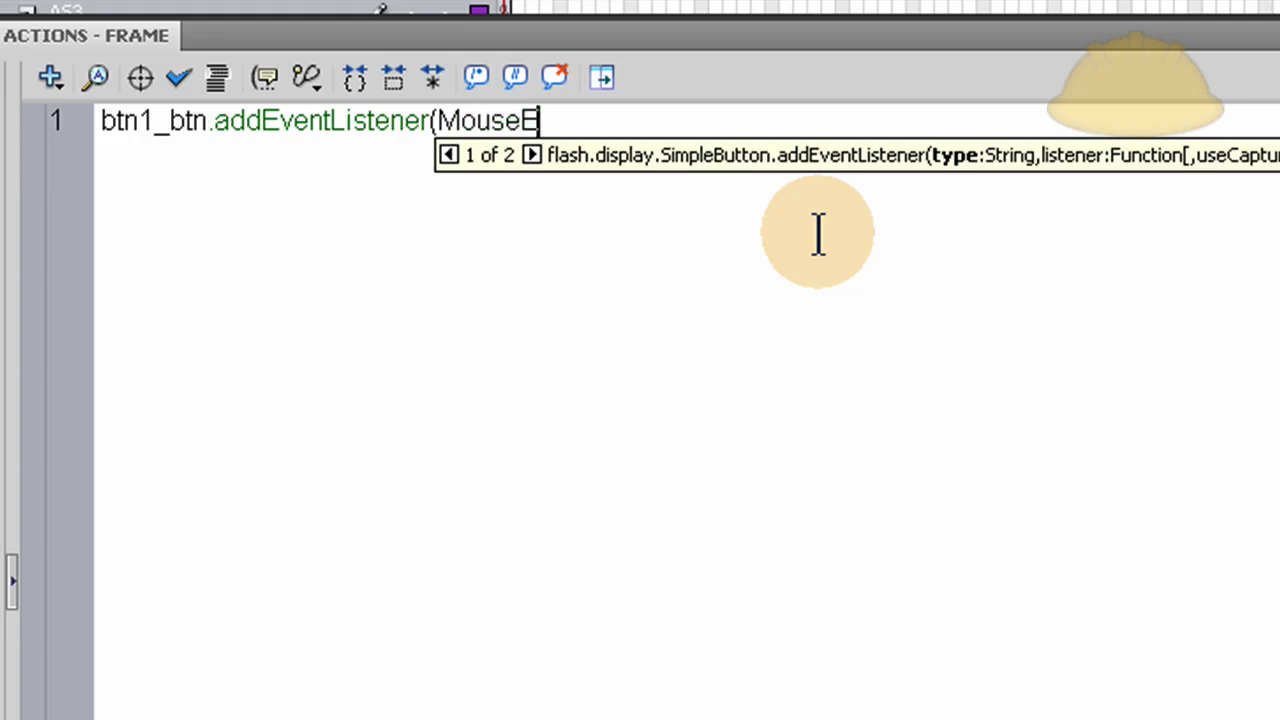
{"action": "type", "text": "CLICK"}
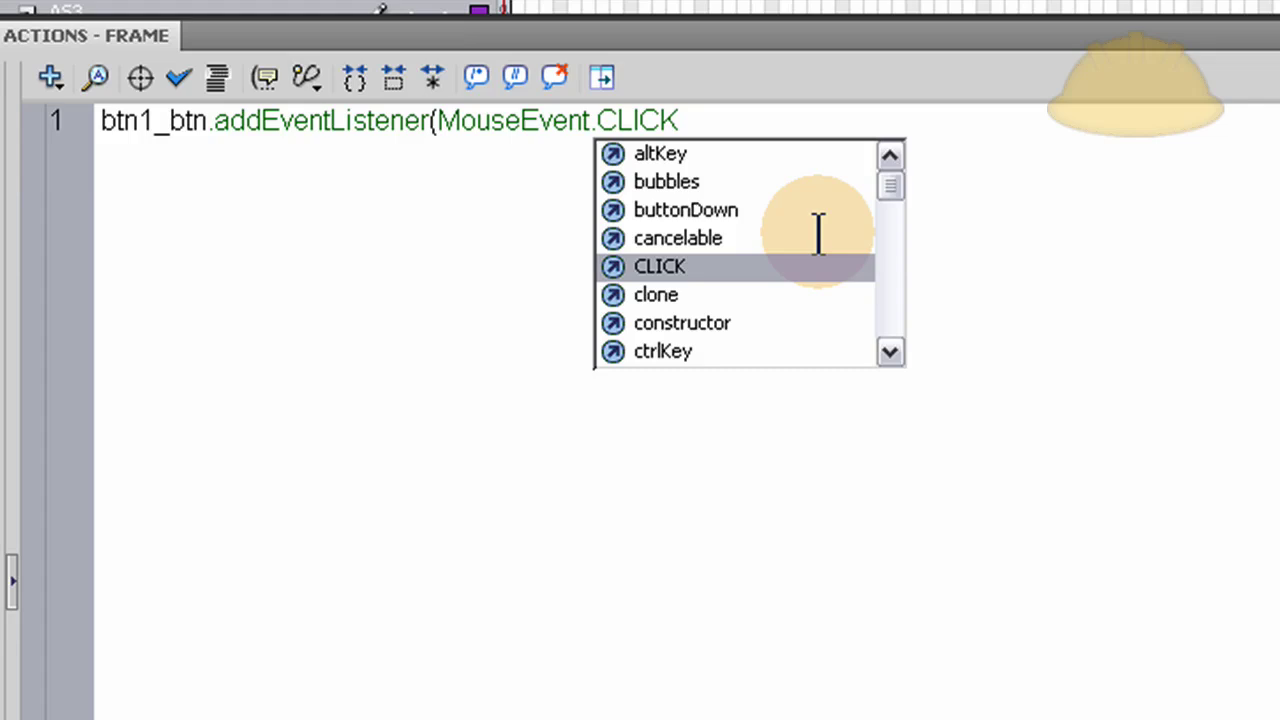
{"action": "type", "text": ","}
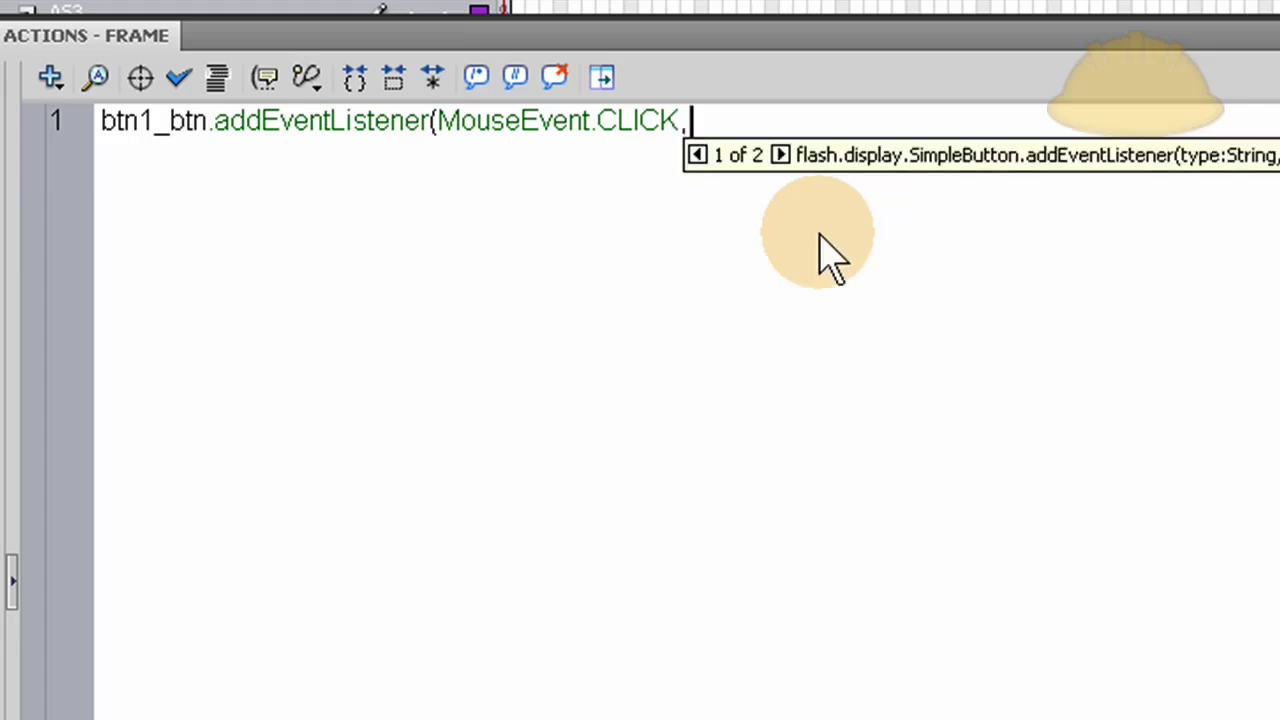
{"action": "type", "text": " click1"}
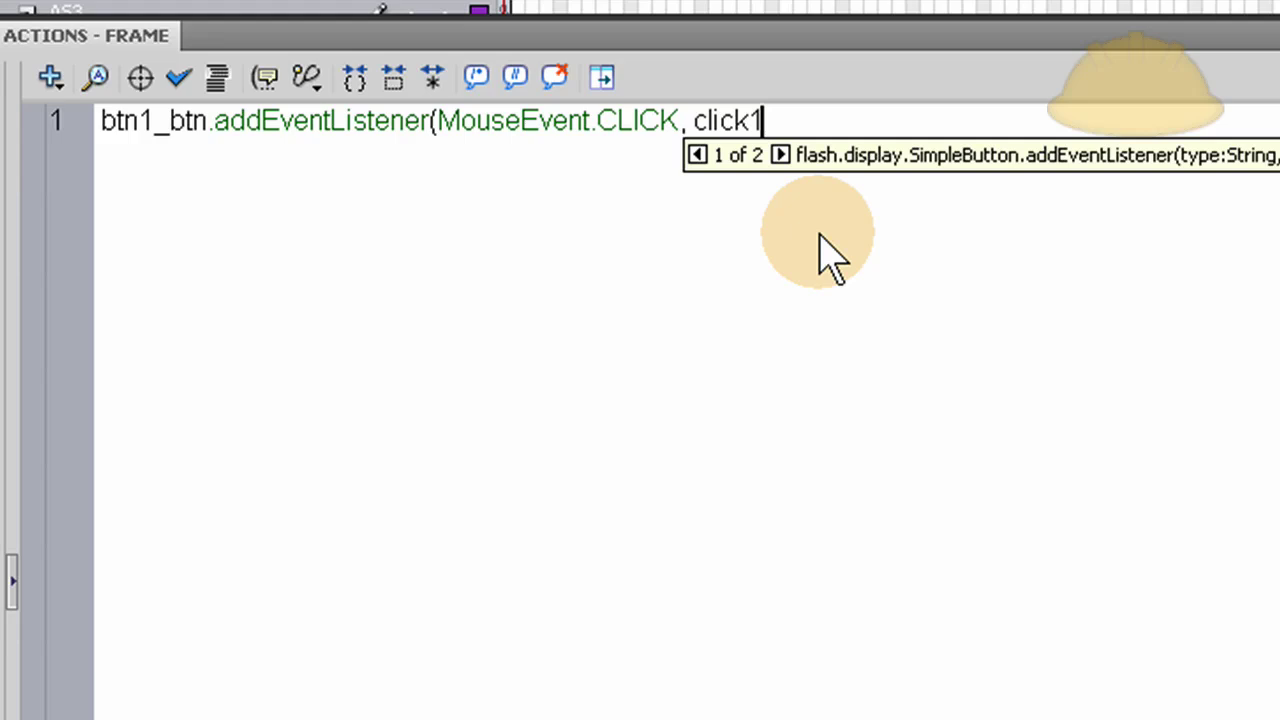
{"action": "type", "text": ");"}
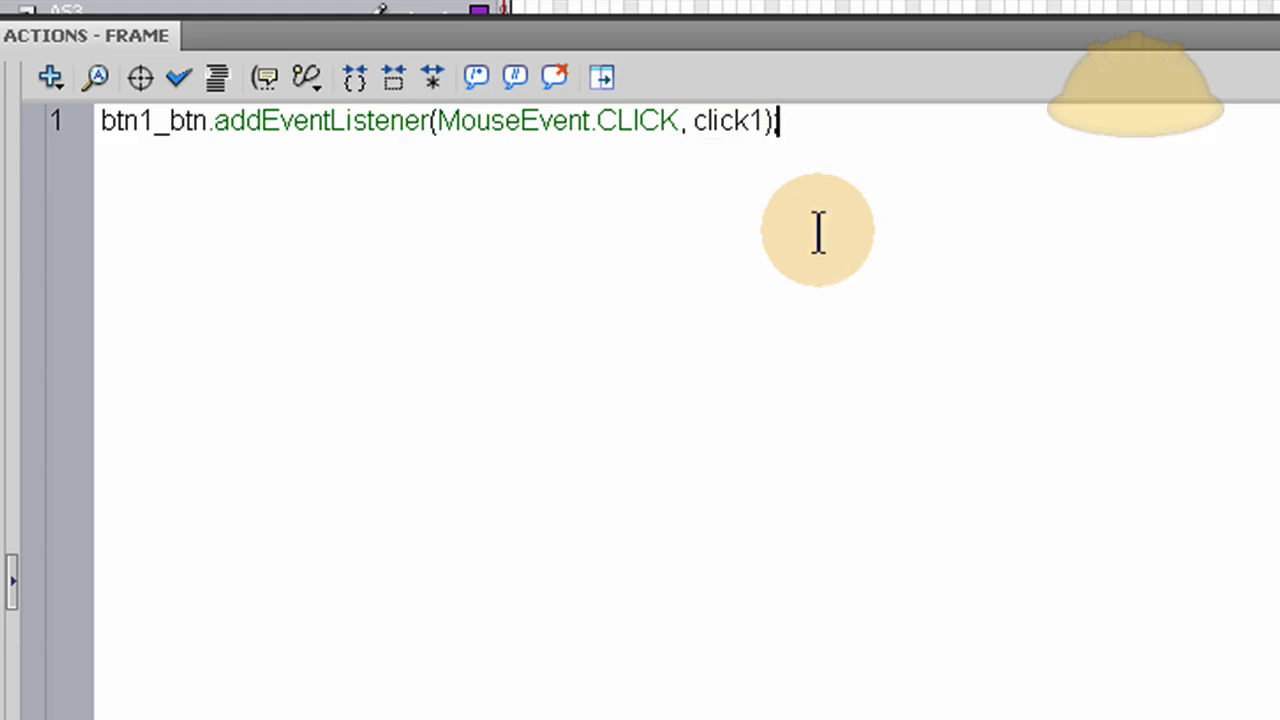
Step: Below the listener, define an empty function click1 with the parameter event:MouseEvent and return type void
{"action": "key", "text": "Return"}
{"action": "key", "text": "Return"}
{"action": "type", "text": "function"}
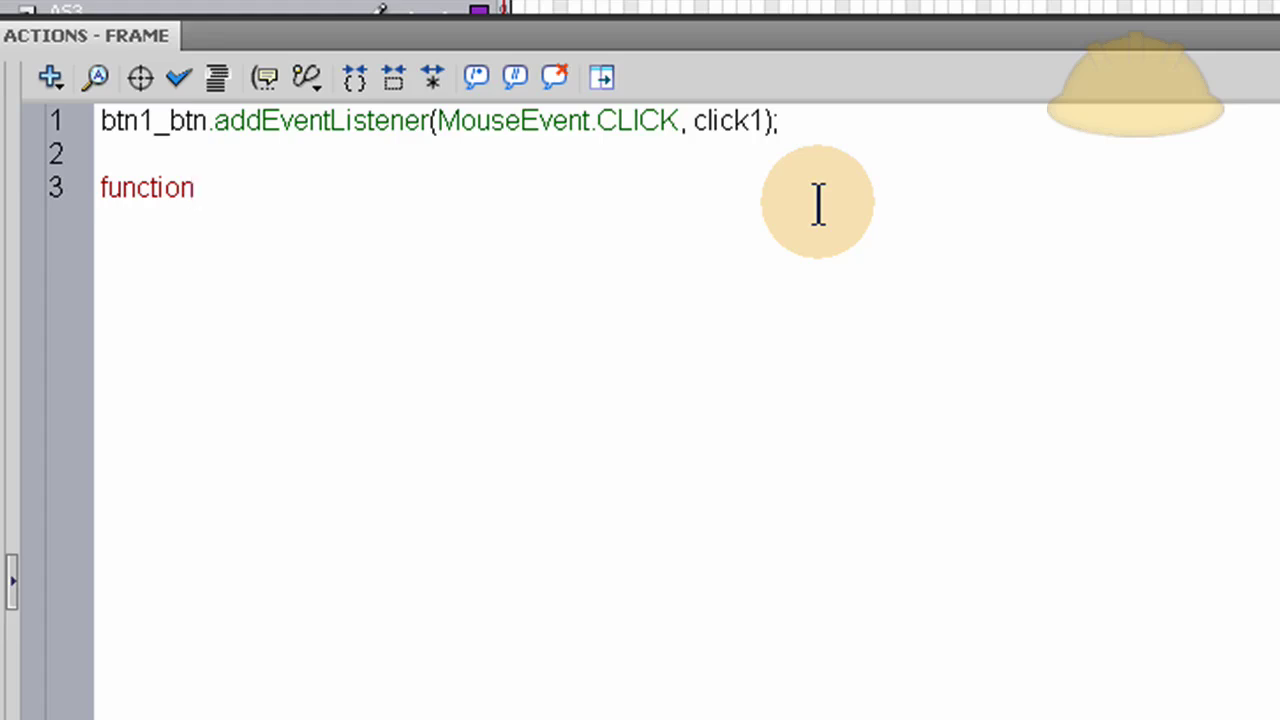
{"action": "type", "text": " clcik"}
{"action": "key", "text": "BackSpace"}
{"action": "key", "text": "BackSpace"}
{"action": "key", "text": "BackSpace"}
{"action": "key", "text": "BackSpace"}
{"action": "type", "text": "lick2"}
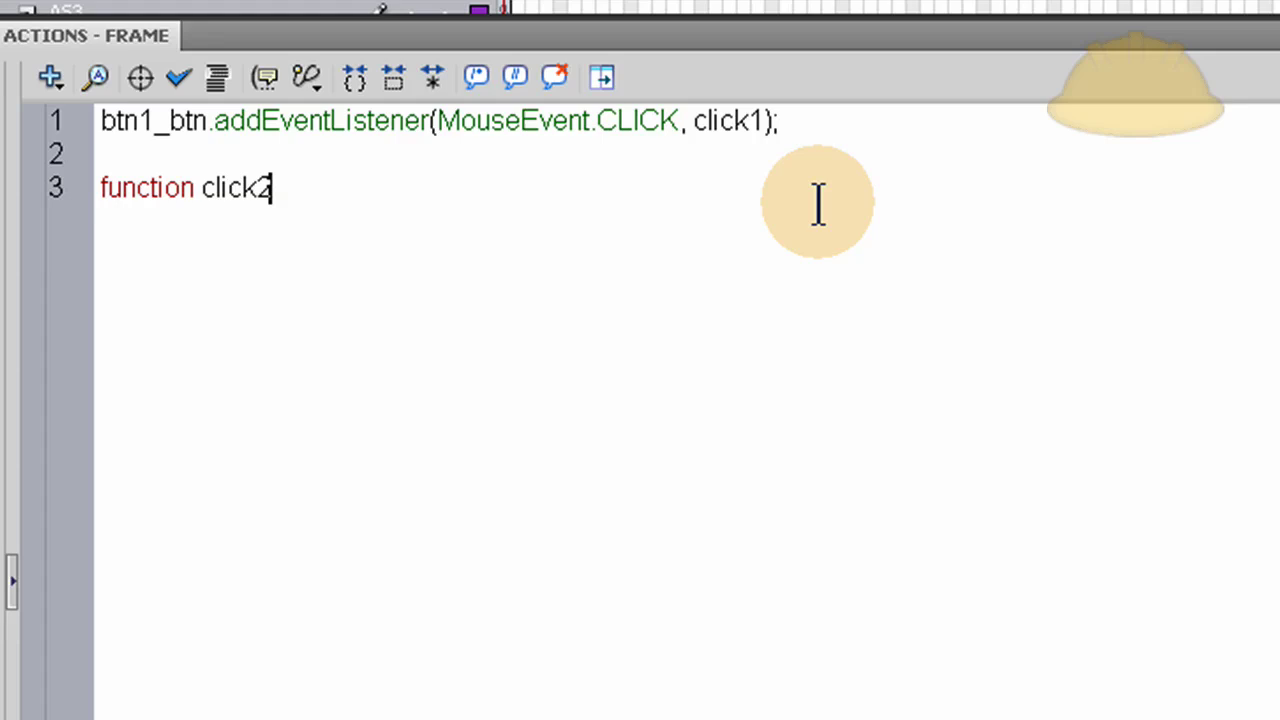
{"action": "key", "text": "BackSpace"}
{"action": "type", "text": "1(event"}
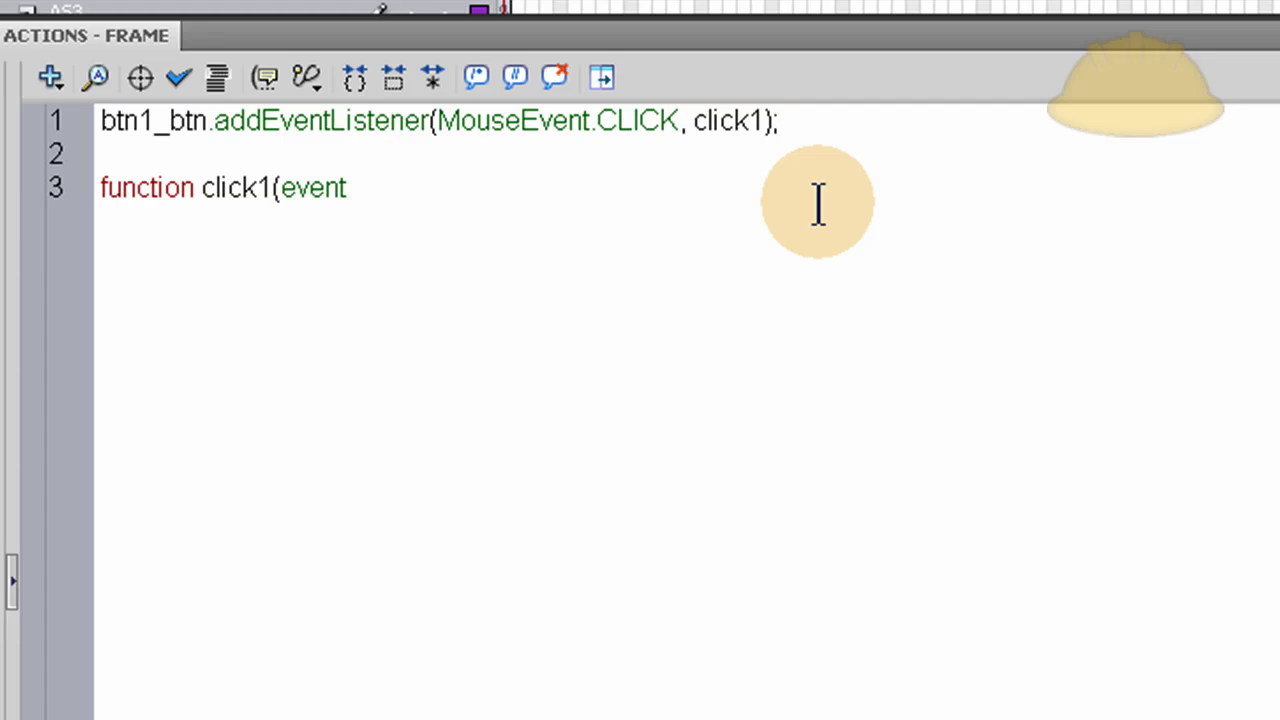
{"action": "type", "text": ":Mouse"}
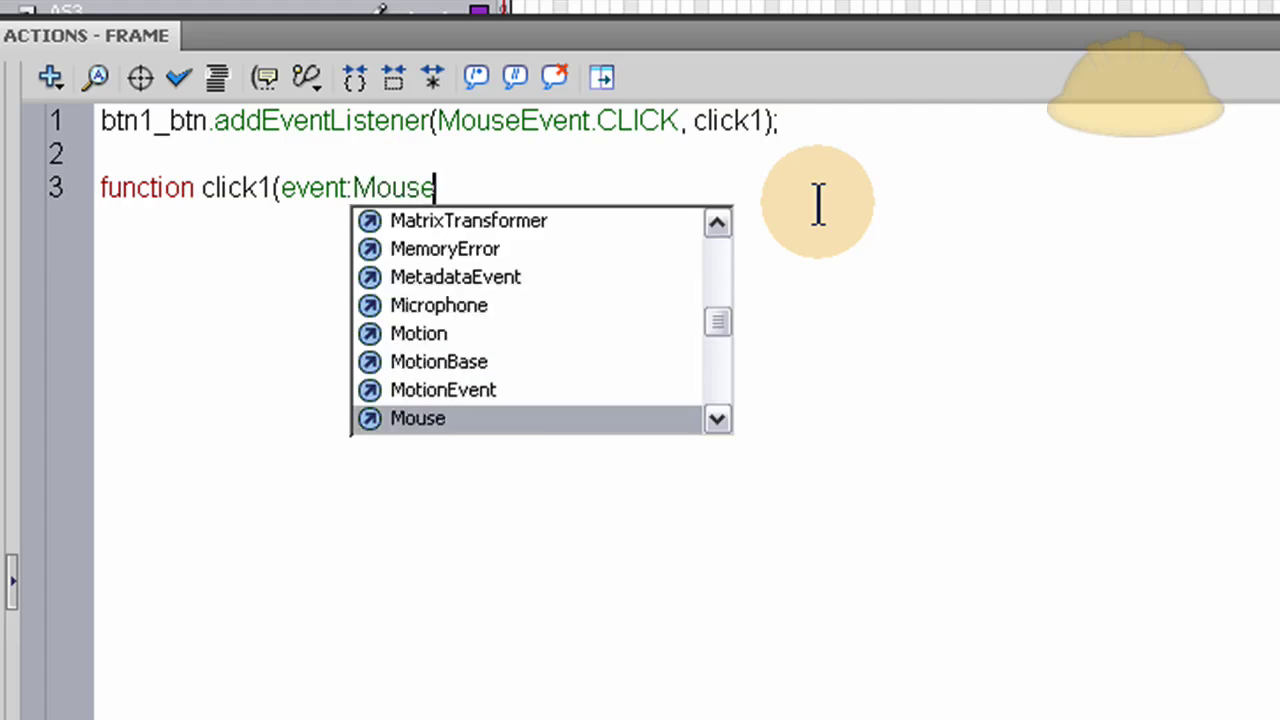
{"action": "type", "text": "Event"}
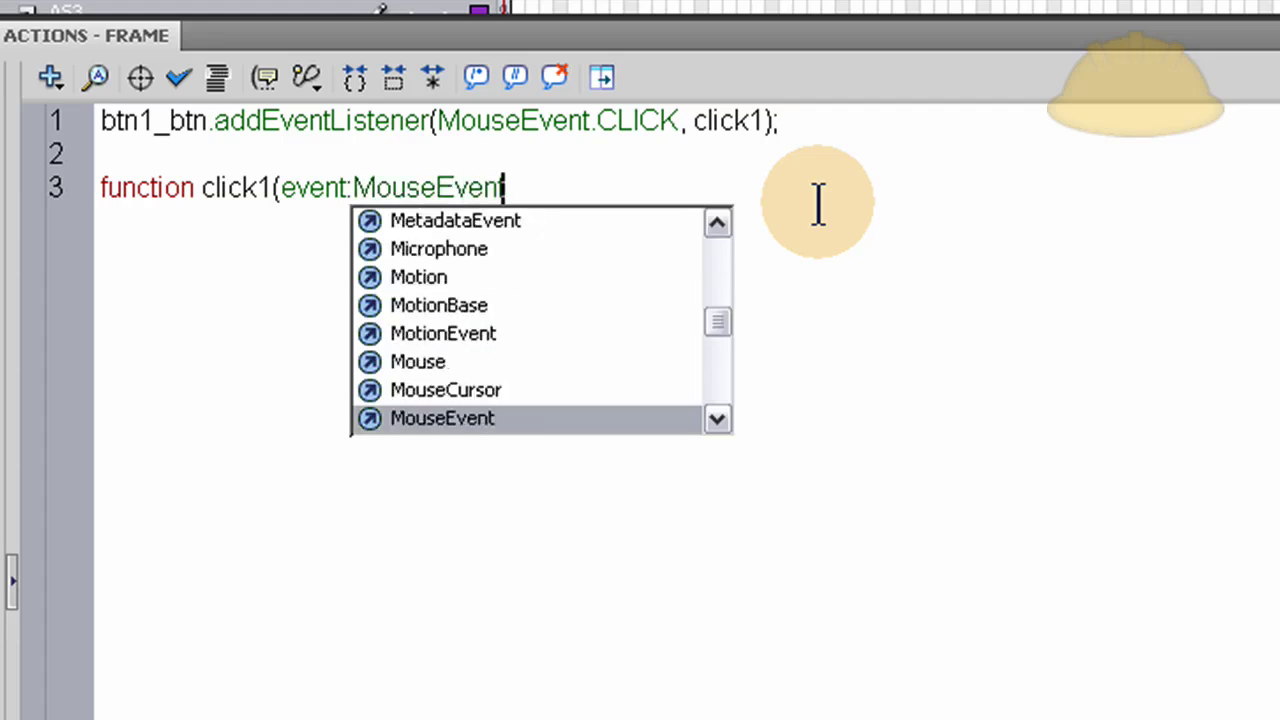
{"action": "key", "text": "Return"}
{"action": "type", "text": ")"}
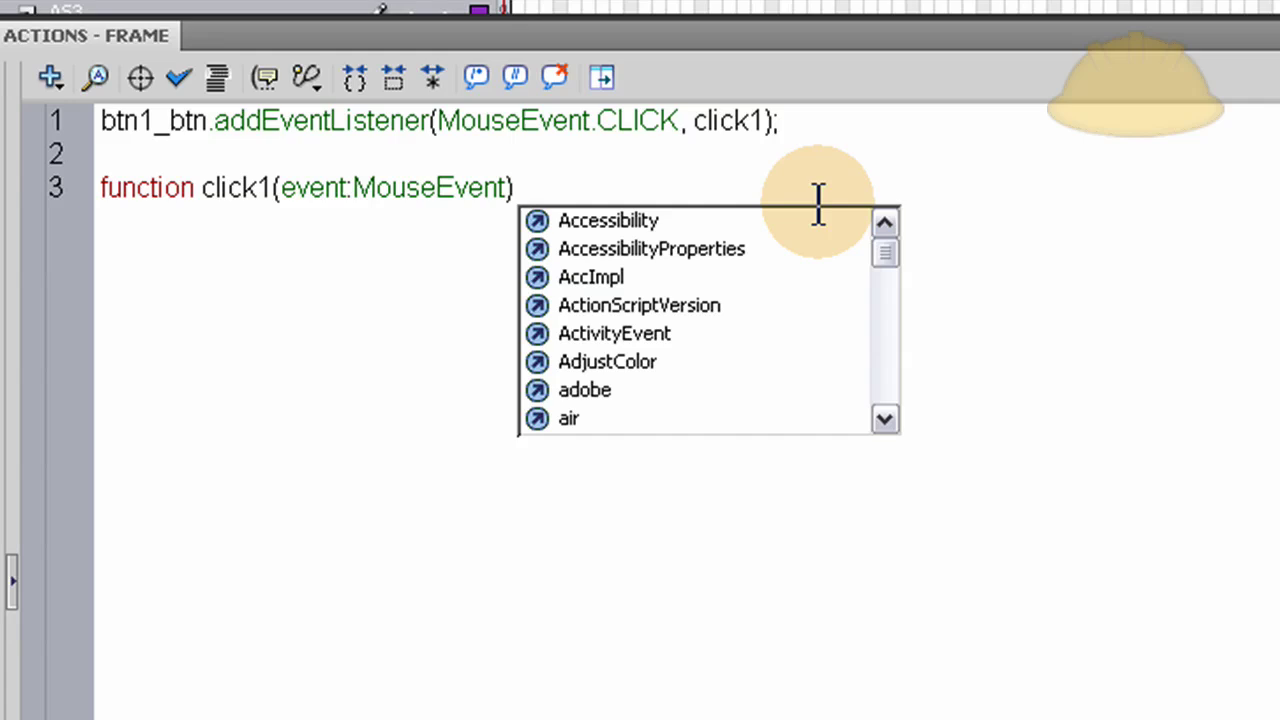
{"action": "type", "text": ":void {"}
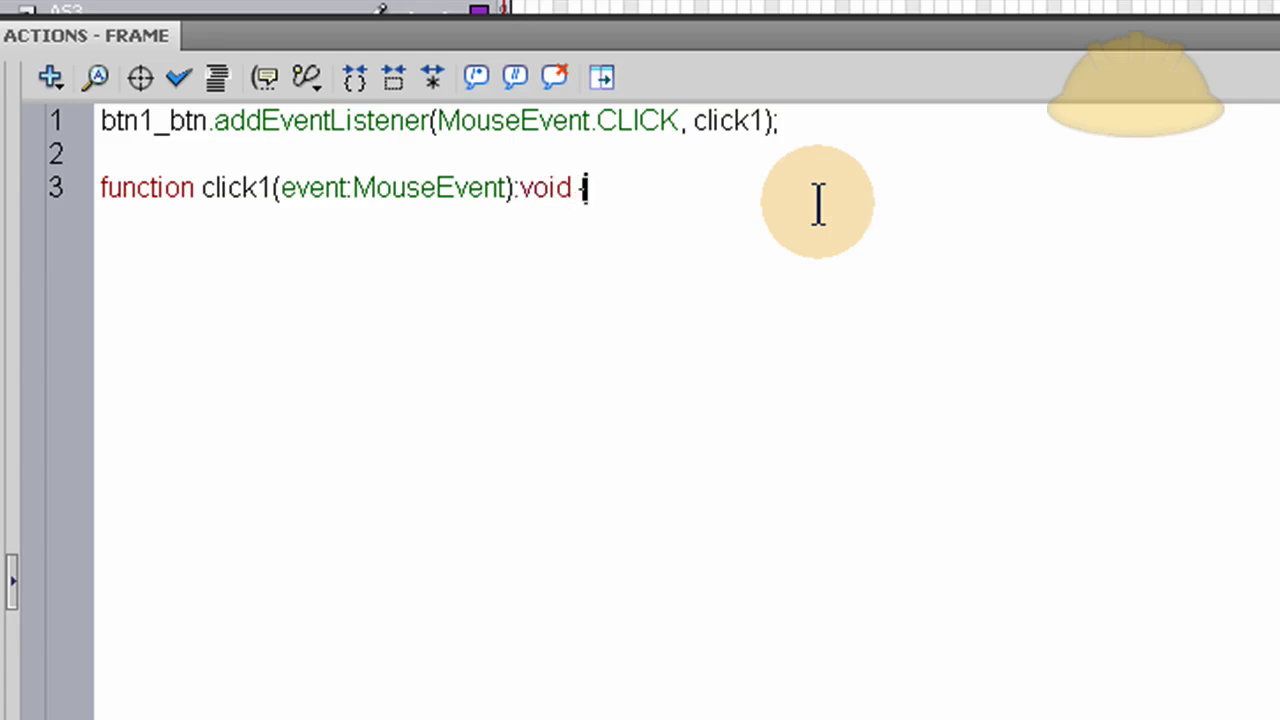
{"action": "key", "text": "Return"}
{"action": "key", "text": "Return"}
{"action": "type", "text": "}"}
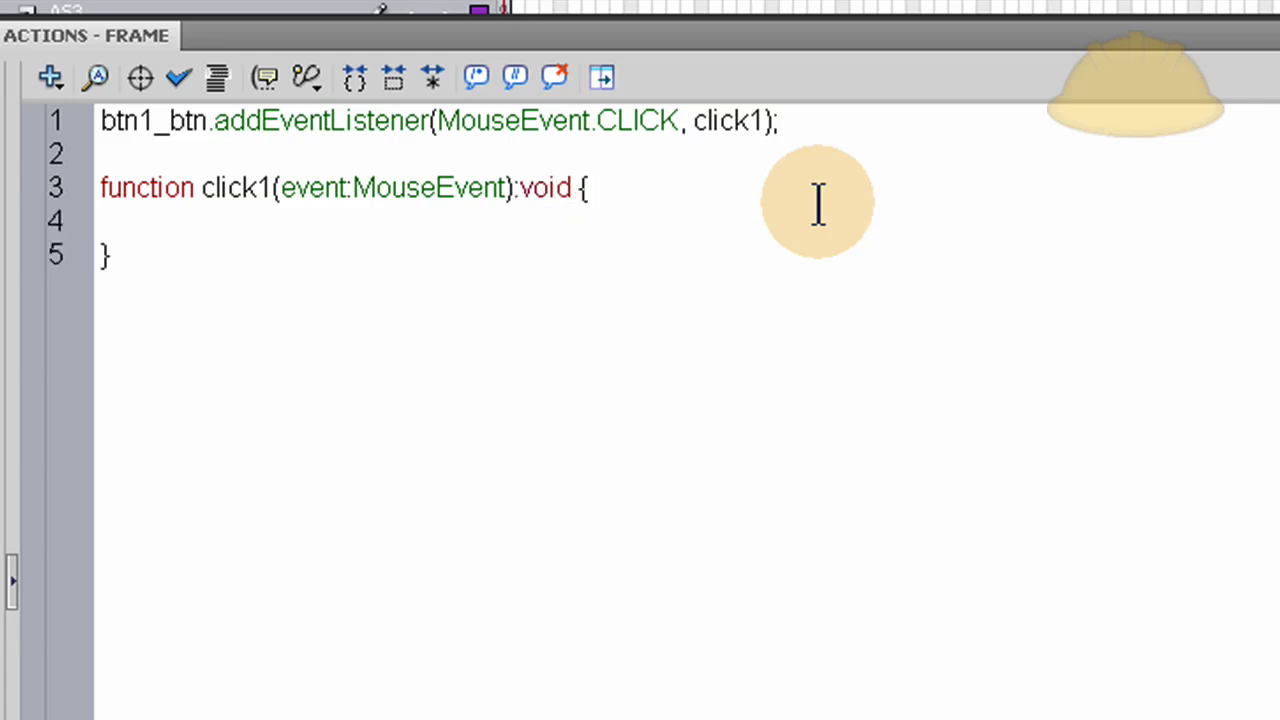
Step: Inside the click1 function, begin a statement with the main timeline reference MovieClip(parent.parent)
{"action": "left_click", "coordinate": [629, 234]}
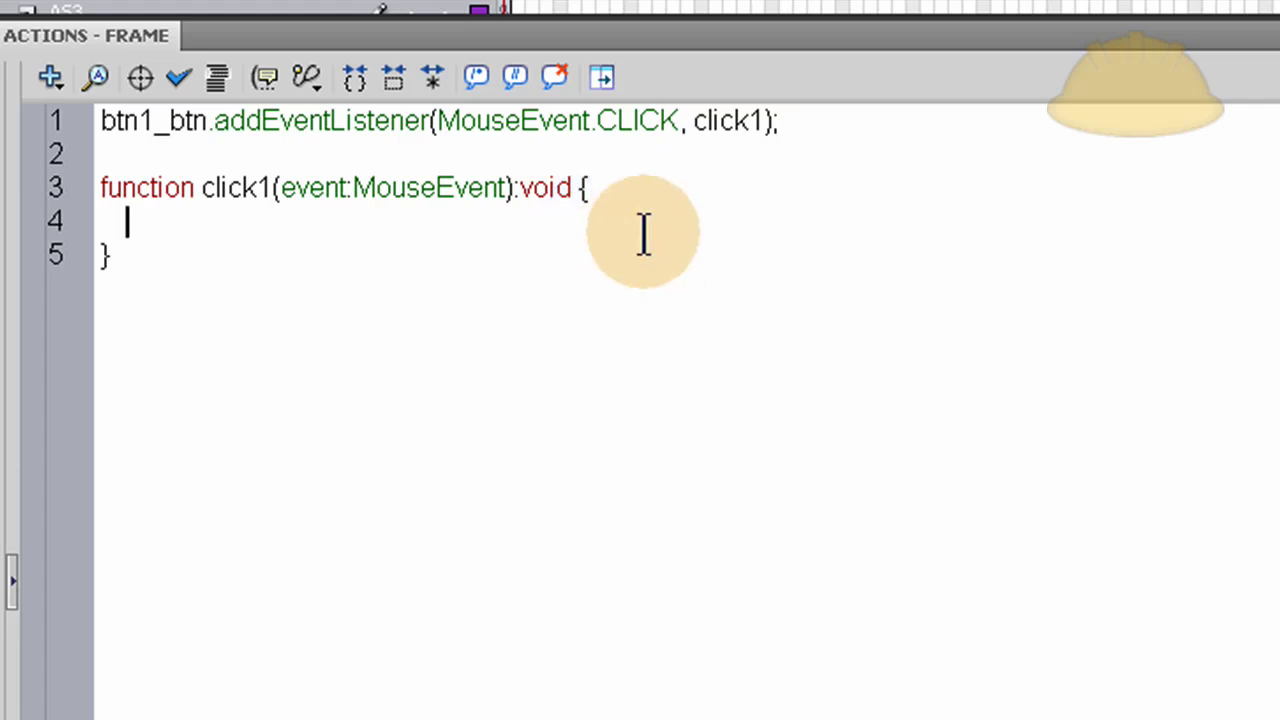
{"action": "type", "text": "m"}
{"action": "key", "text": "BackSpace"}
{"action": "type", "text": "Movie"}
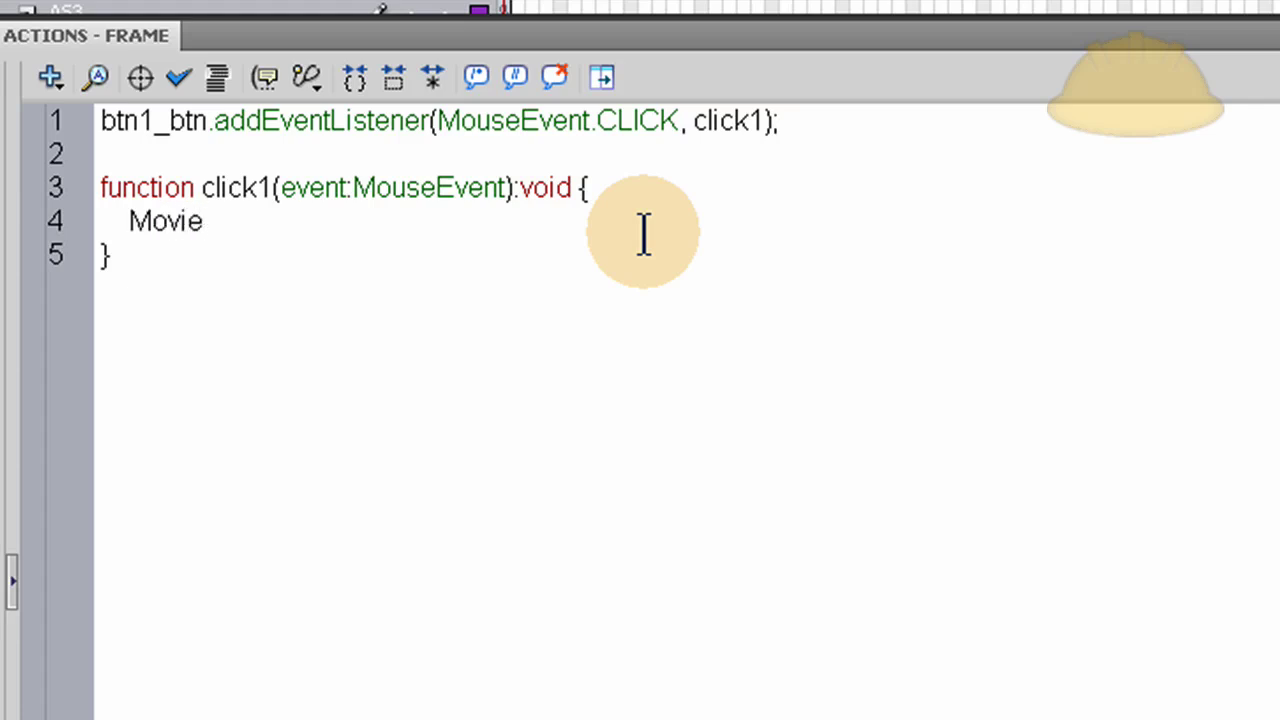
{"action": "type", "text": "Clip"}
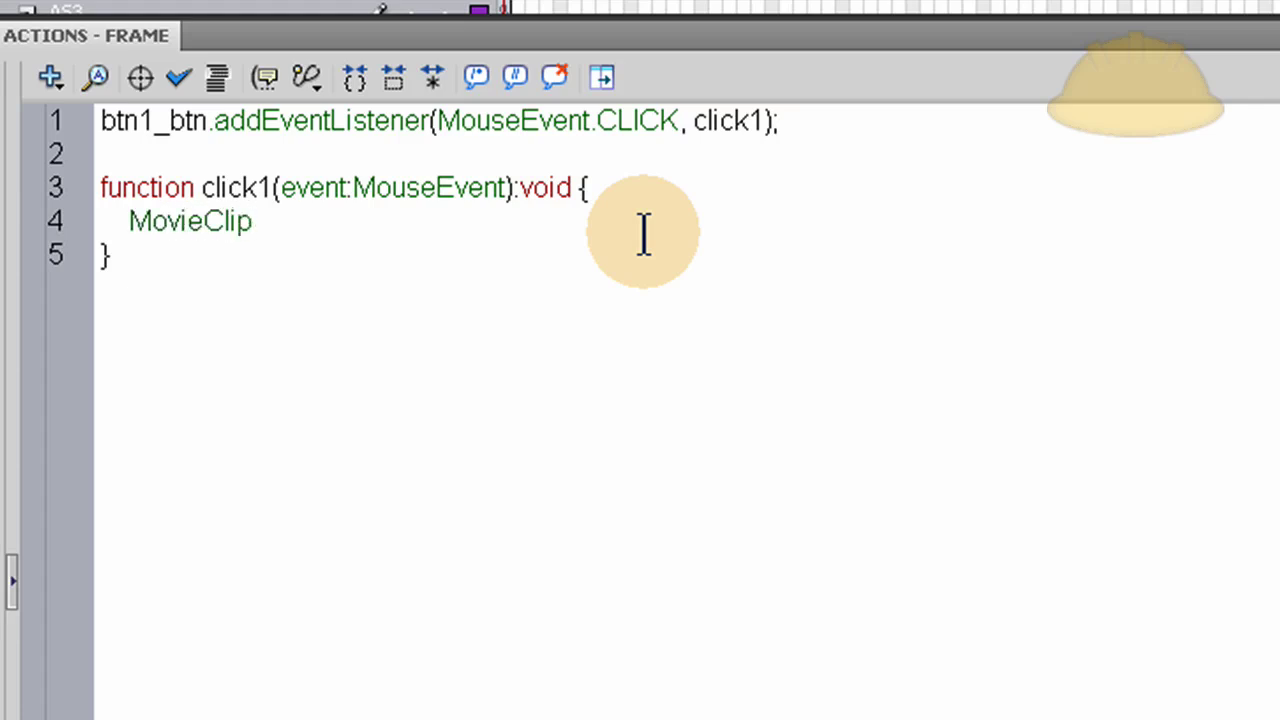
{"action": "type", "text": "(parent)"}
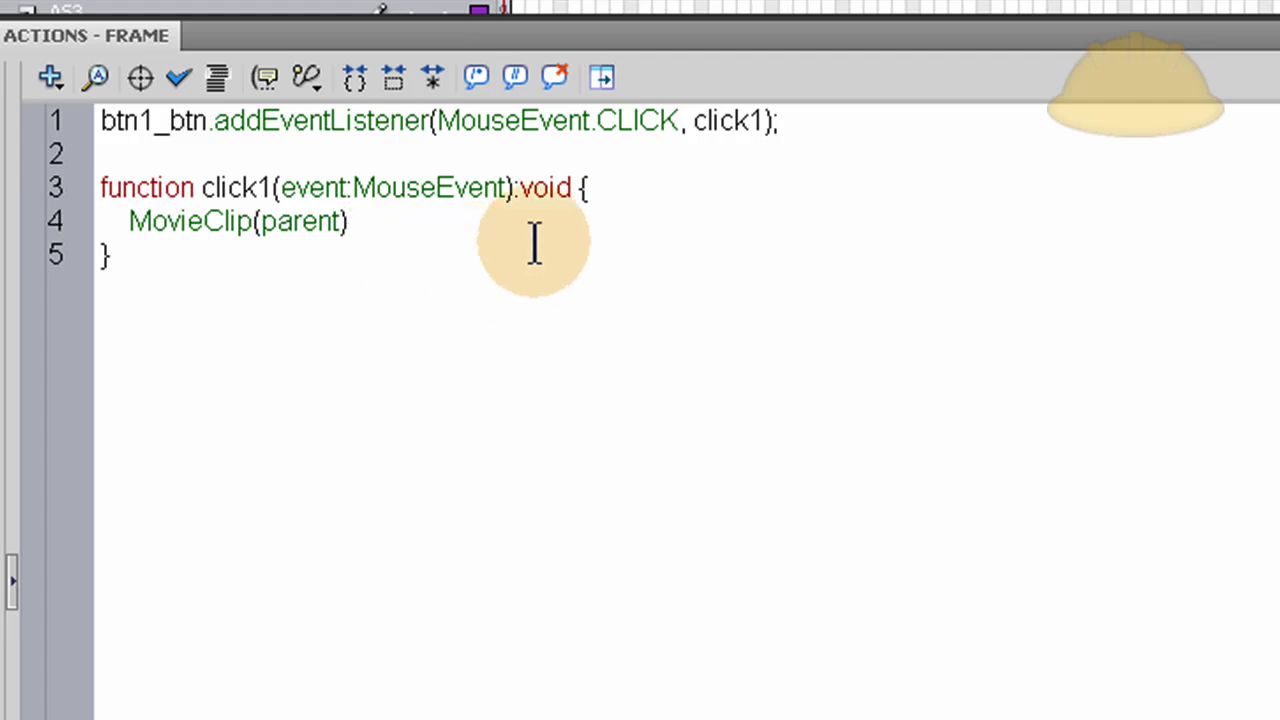
{"action": "type", "text": ")"}
{"action": "key", "text": "BackSpace"}
{"action": "type", "text": "t.pare"}
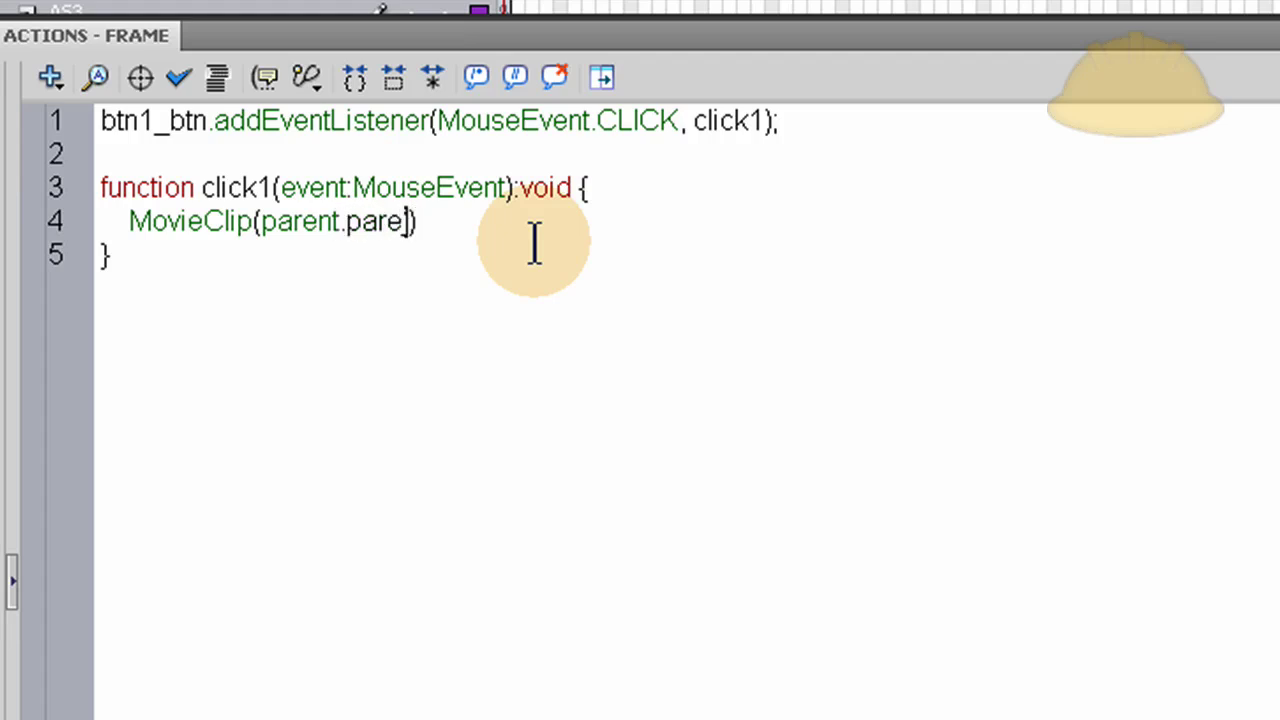
{"action": "type", "text": "nt"}
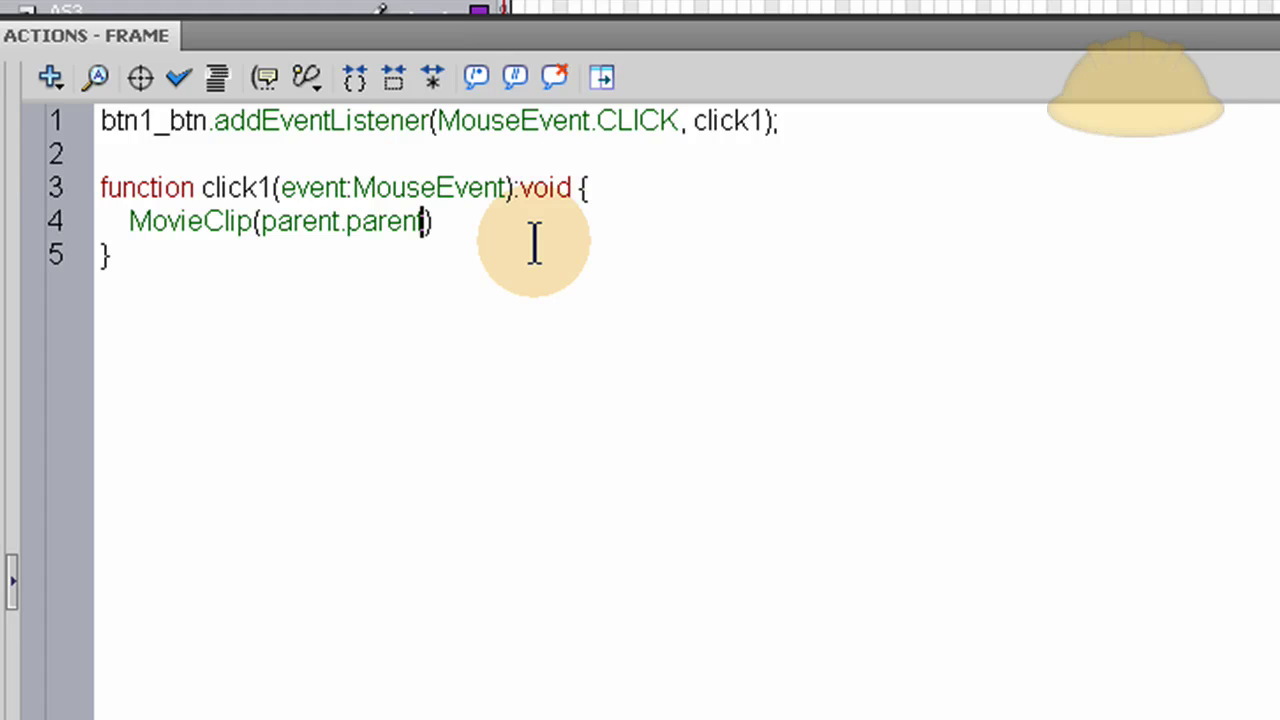
Step: Complete the MovieClip(parent.parent) statement so it sets status_txt.text to "Clicked button 1"
{"action": "key", "text": "End"}
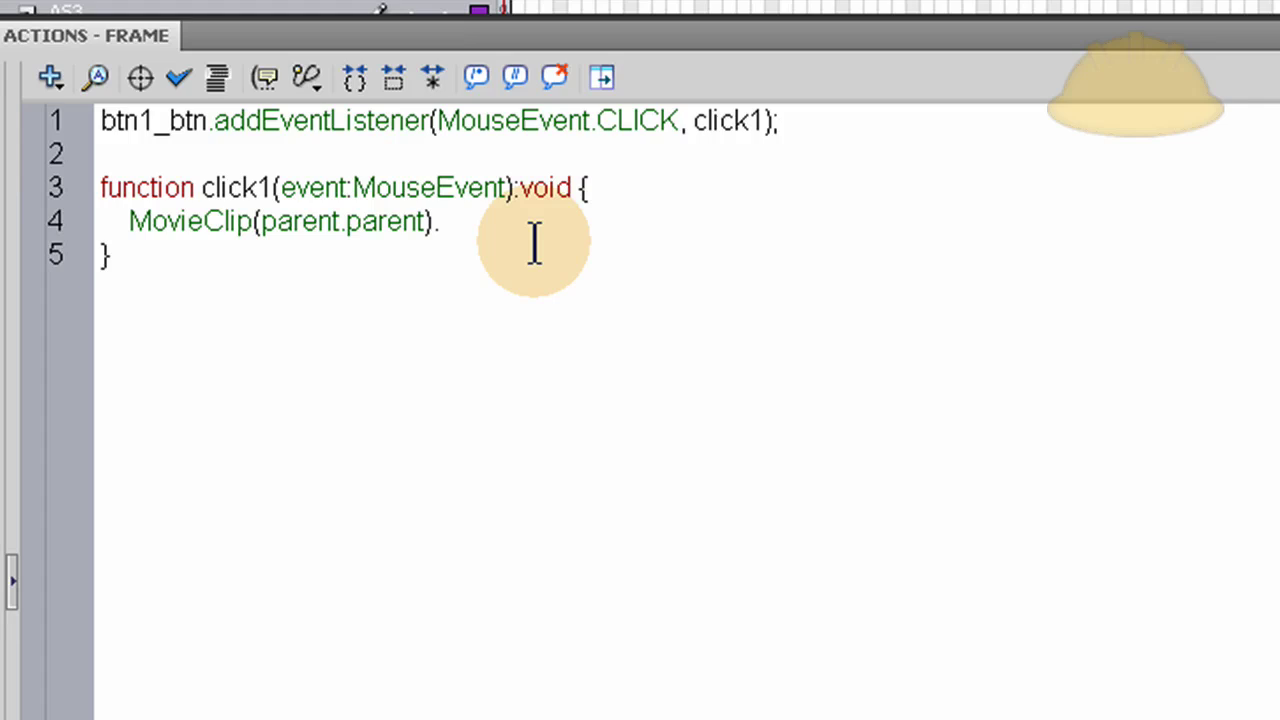
{"action": "type", "text": ".status"}
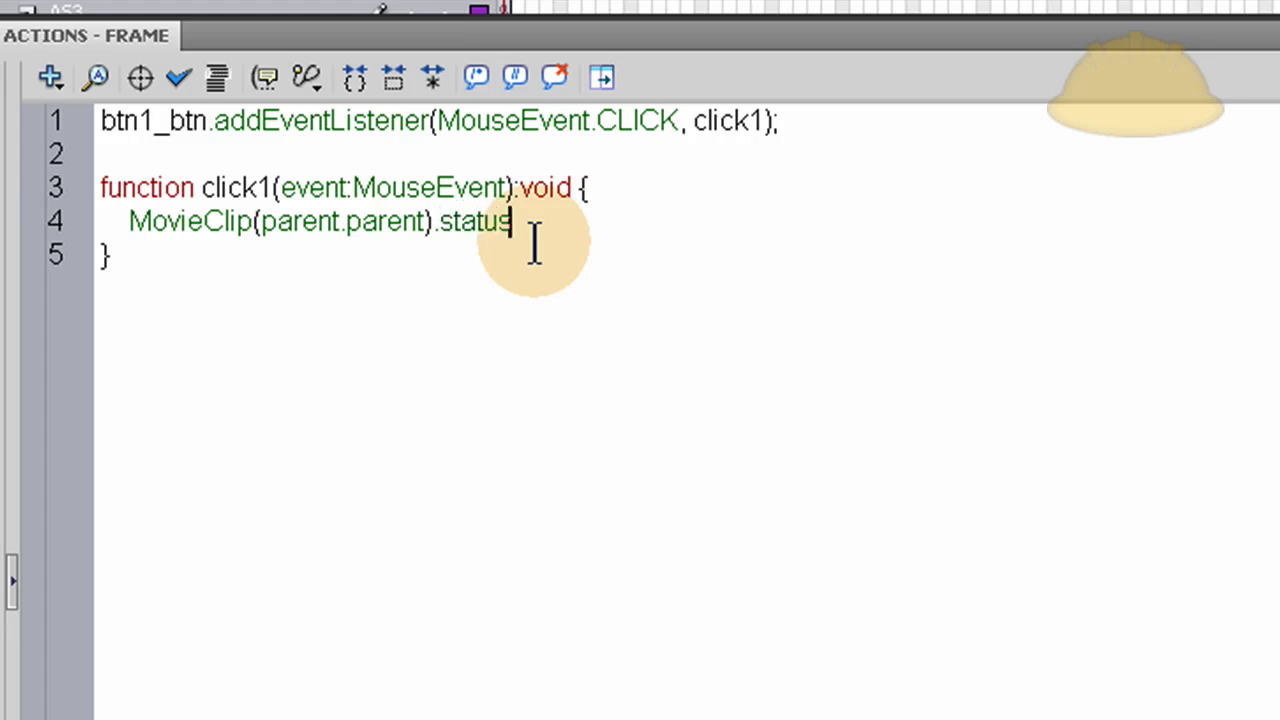
{"action": "type", "text": "_txt"}
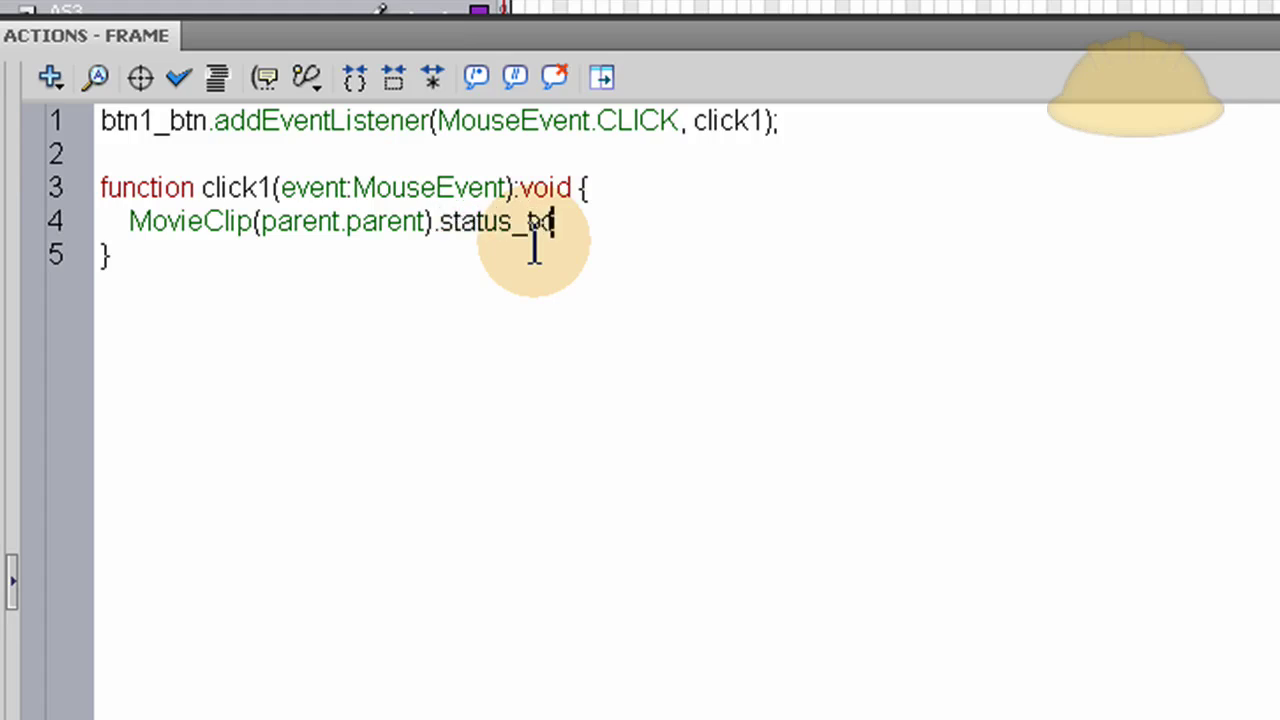
{"action": "type", "text": ".tex"}
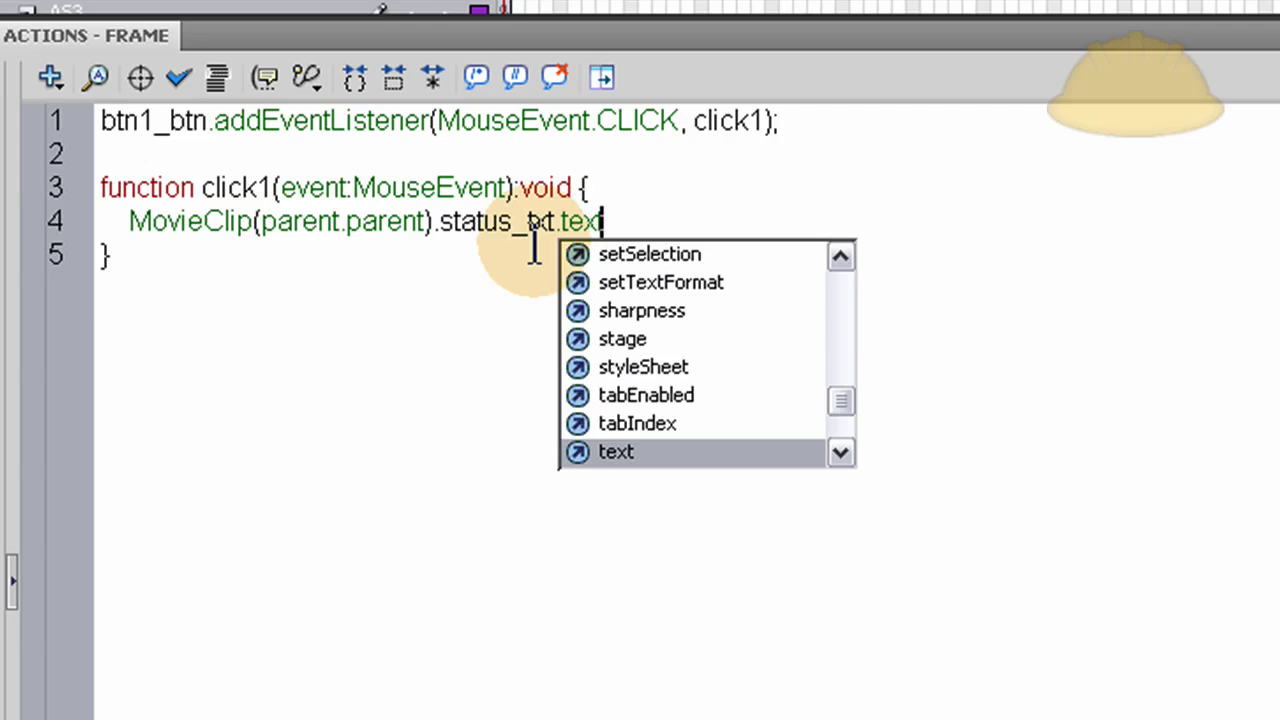
{"action": "key", "text": "Return"}
{"action": "type", "text": "\"\""}
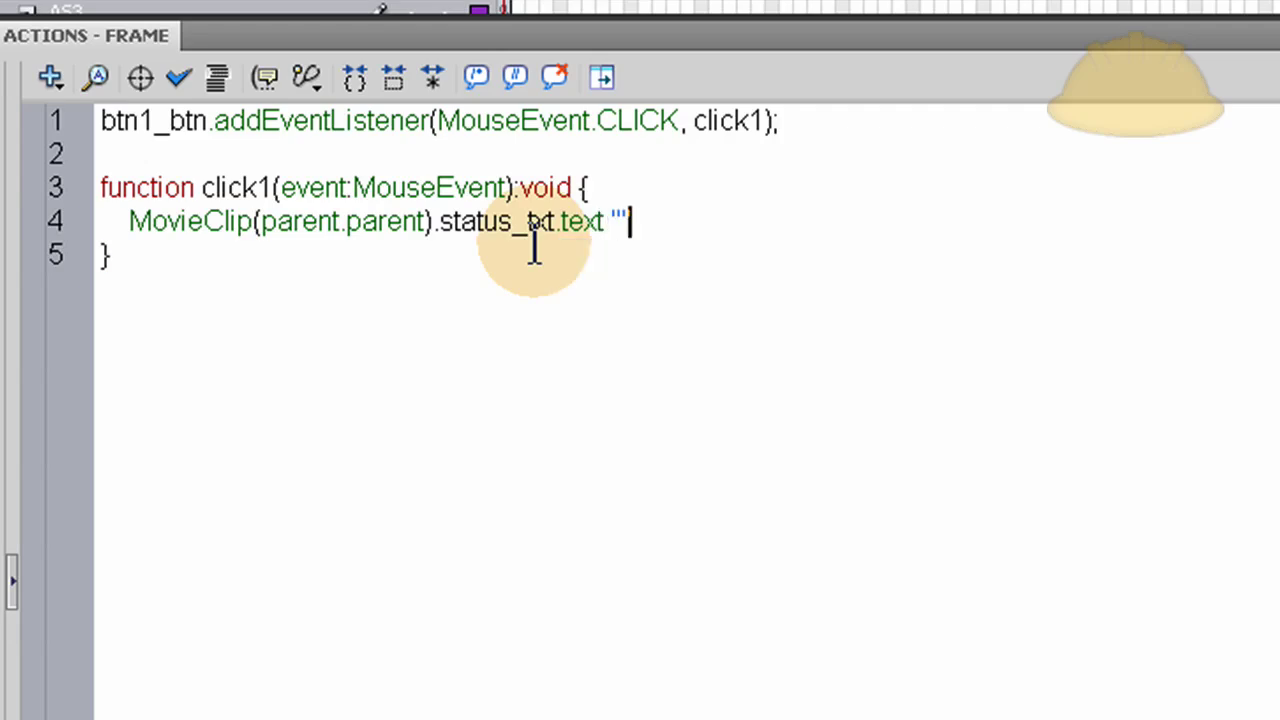
{"action": "key", "text": "BackSpace"}
{"action": "key", "text": "BackSpace"}
{"action": "key", "text": "BackSpace"}
{"action": "type", "text": "="}
{"action": "type", "text": " \"\""}
{"action": "type", "text": ";"}
{"action": "type", "text": "Clicke"}
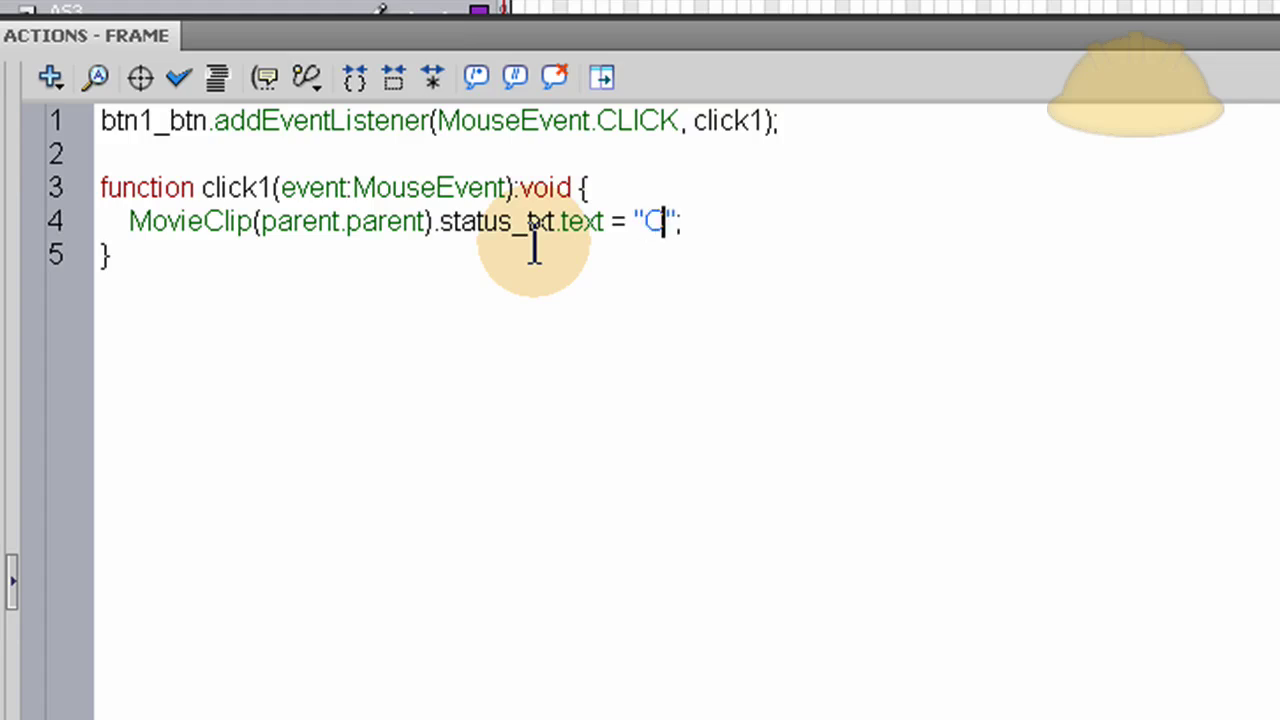
{"action": "type", "text": "d"}
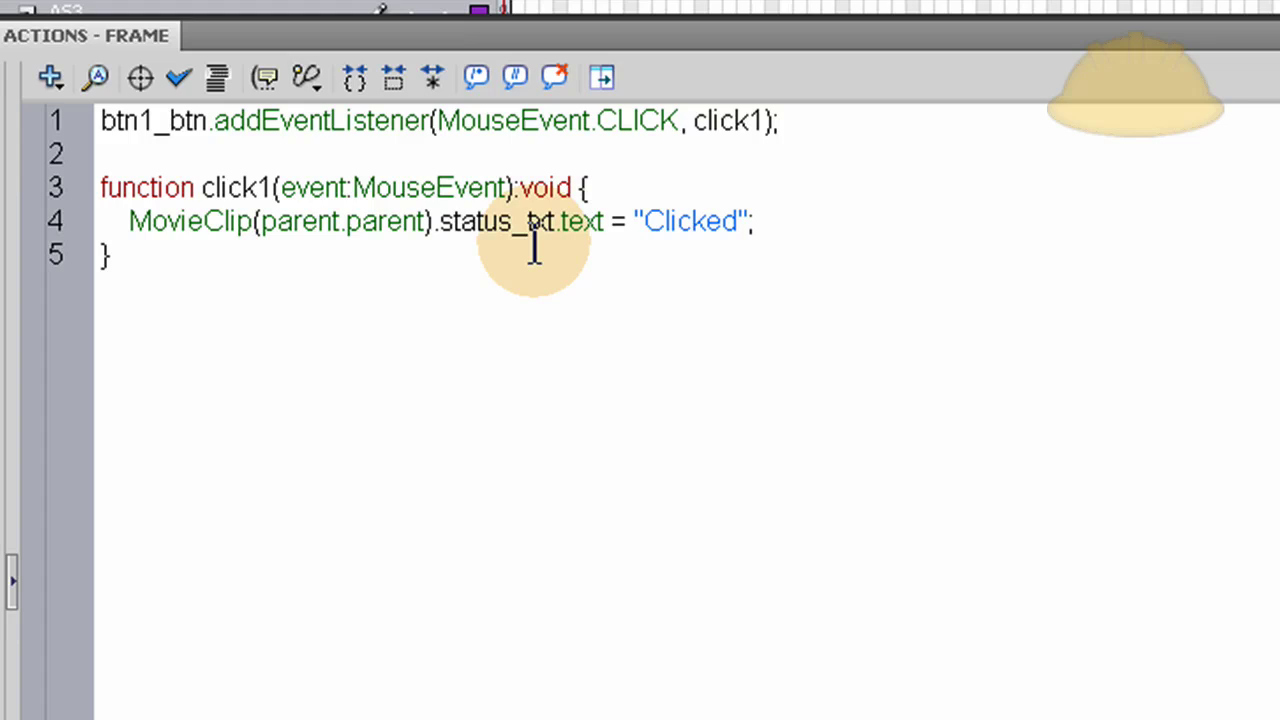
{"action": "type", "text": " button 1"}
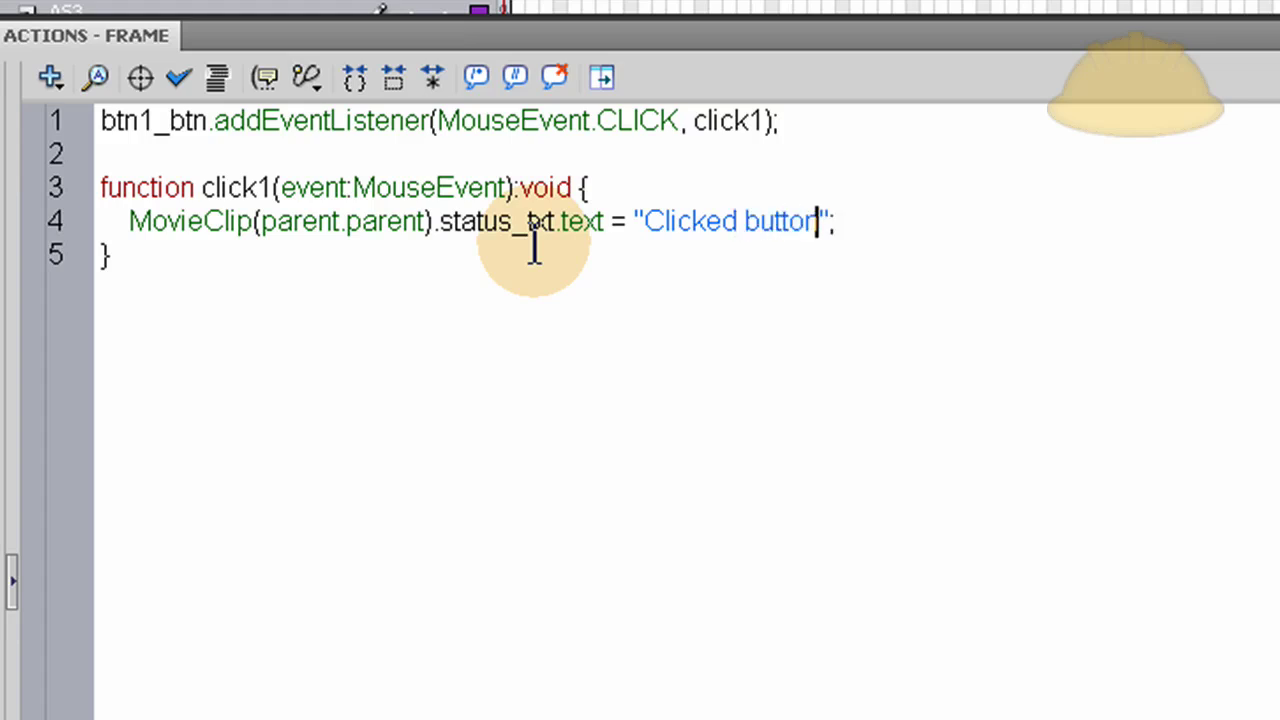
Step: Test the movie and try the menu's first button to check the status text
{"action": "left_click", "coordinate": [300, 258]}
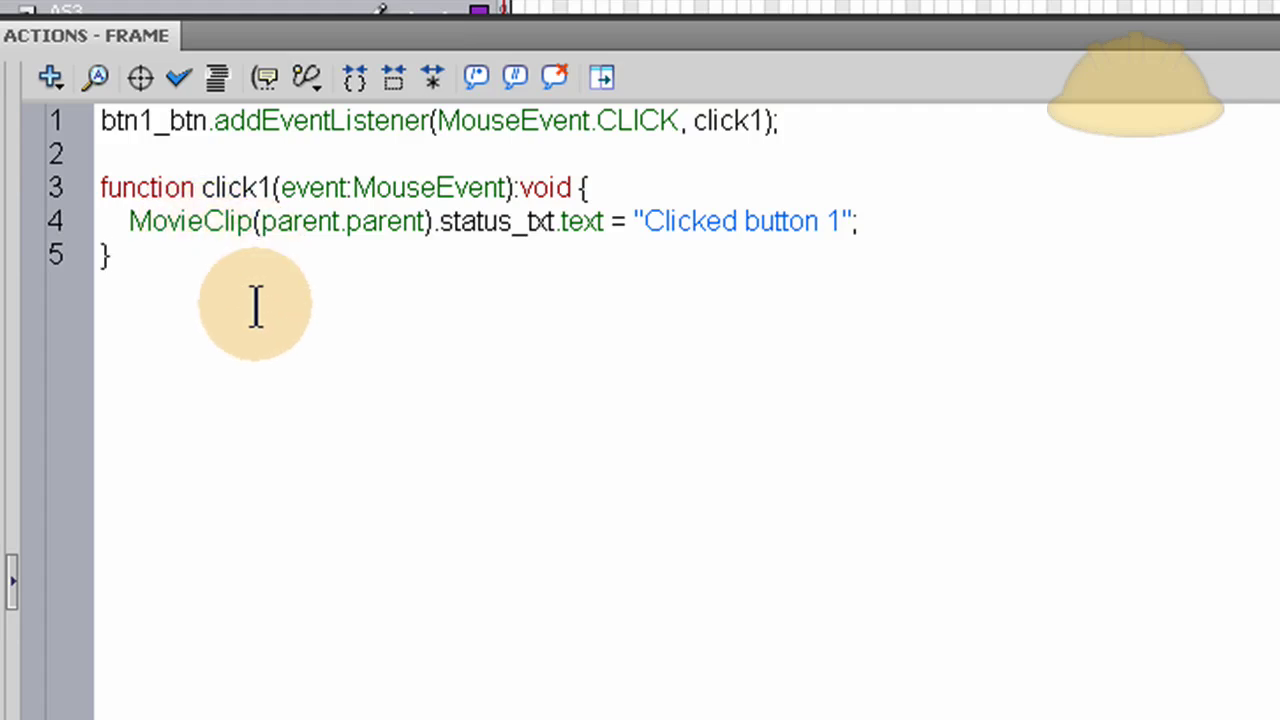
{"action": "key", "text": "ctrl+Return"}
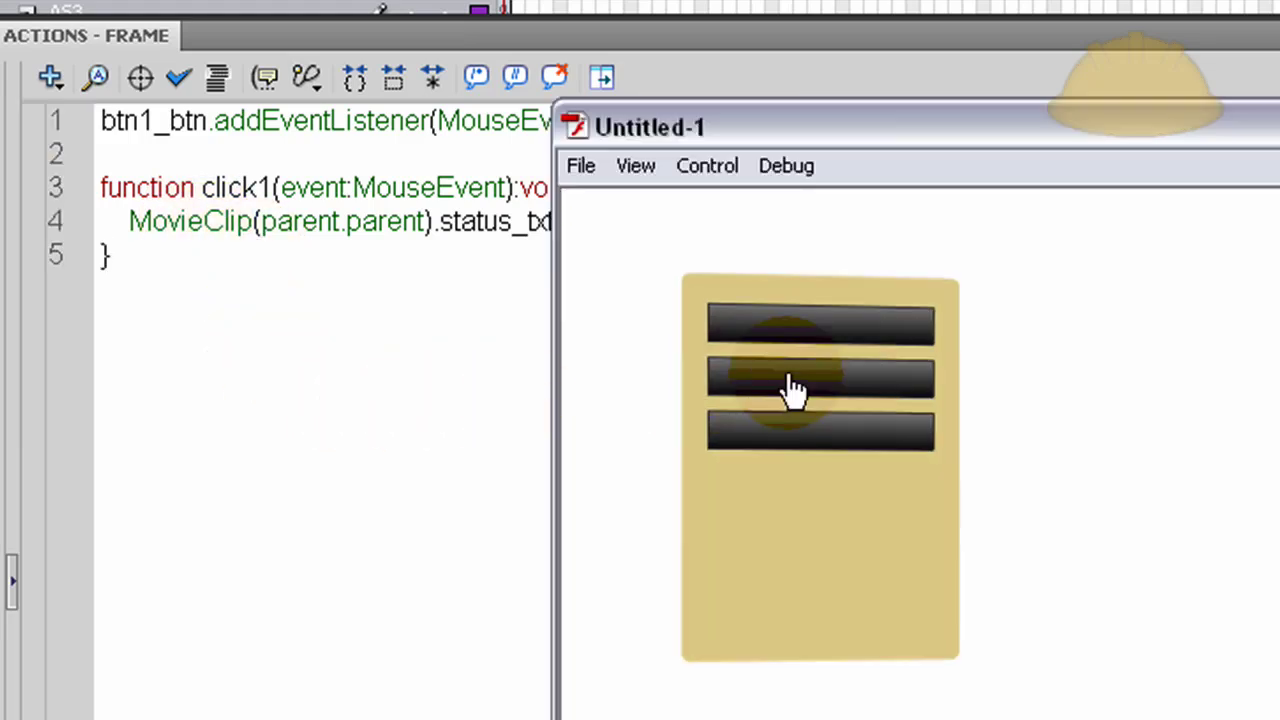
{"action": "left_click", "coordinate": [851, 338]}
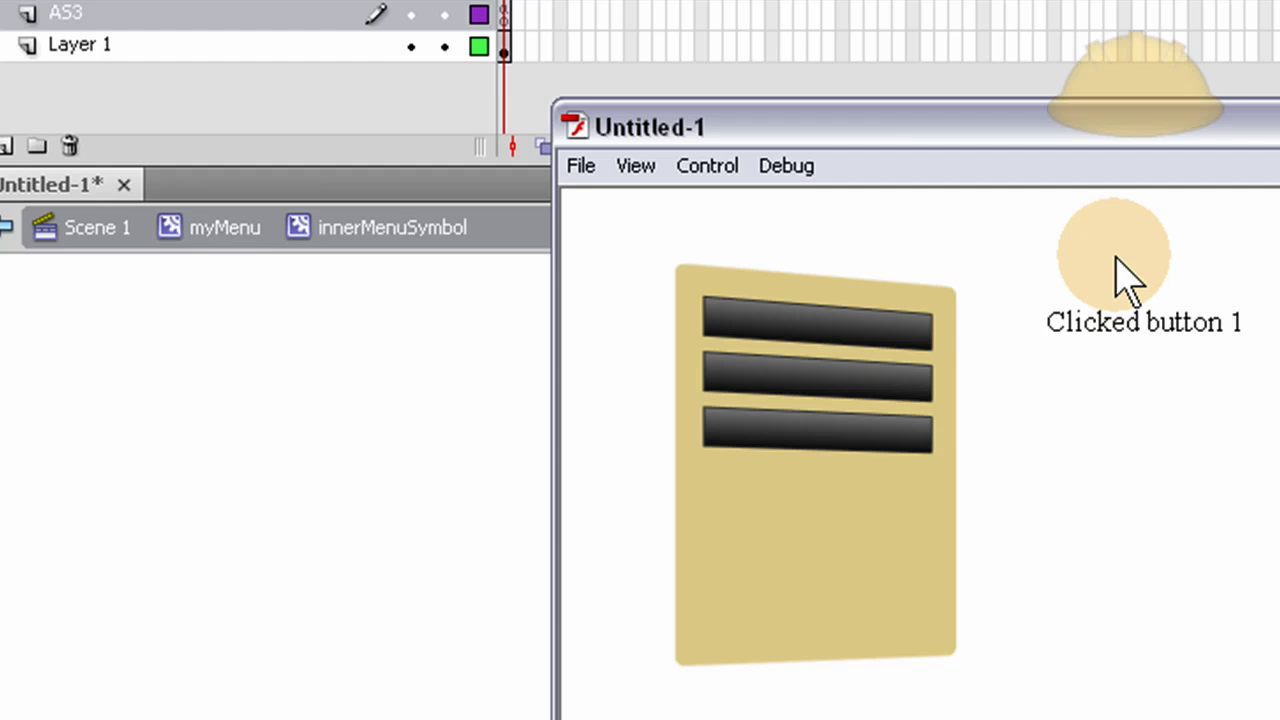
Step: Close the test movie and paste two copies of the btn1_btn click listener and click1 function below the original code, separated by blank lines
{"action": "key", "text": "ctrl+w"}
{"action": "key", "text": "F9"}
{"action": "left_click", "coordinate": [763, 246]}
{"action": "left_click", "coordinate": [383, 270]}
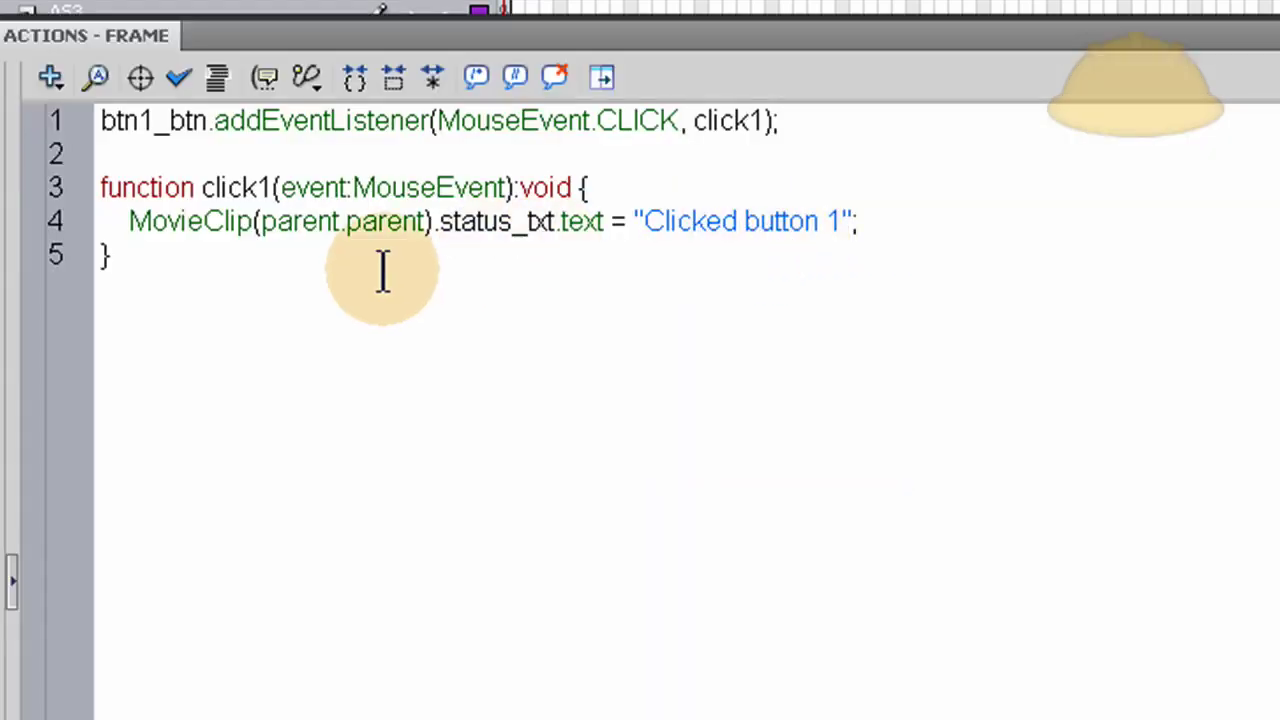
{"action": "left_click", "coordinate": [228, 268]}
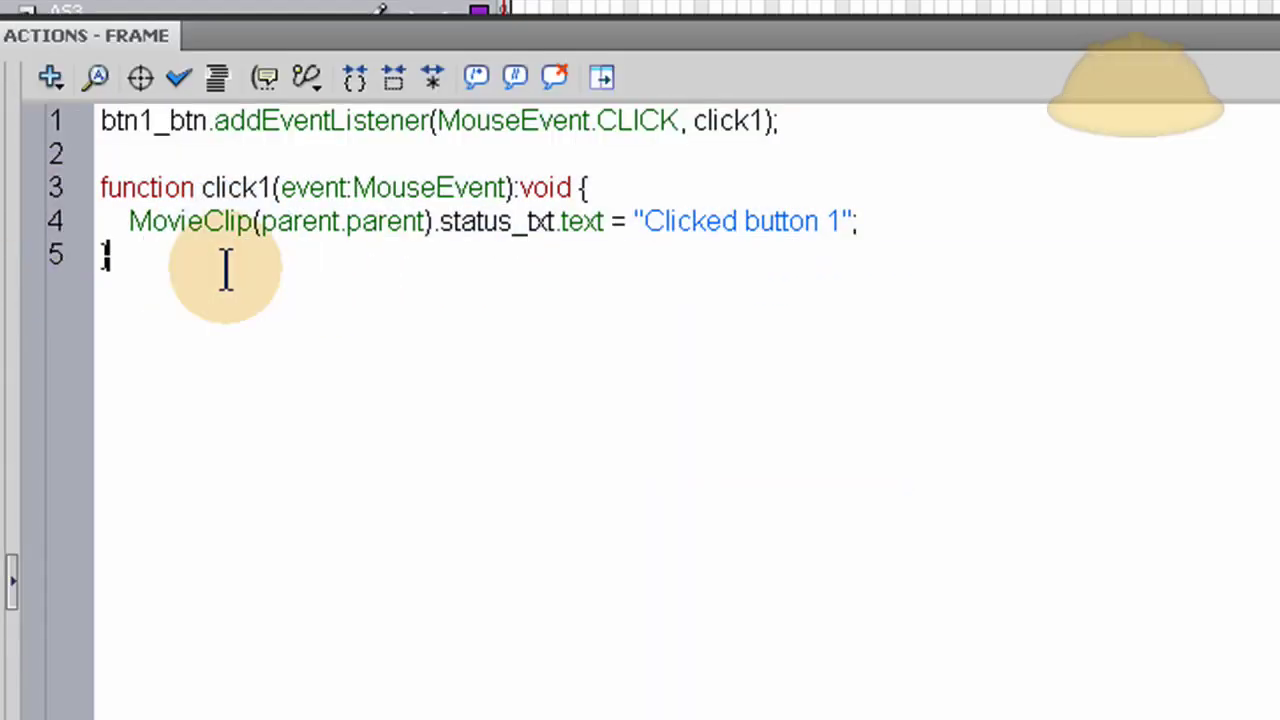
{"action": "key", "text": "Return"}
{"action": "key", "text": "Return"}
{"action": "key", "text": "Return"}
{"action": "type", "text": "btn1_btn.addEventListener(MouseEvent.CLICK, click1);  function click1(event:MouseEvent):void { \tMovieClip(parent.parent).status_txt.text = \"Clicked button 1\"; }"}
{"action": "key", "text": "Return"}
{"action": "key", "text": "Return"}
{"action": "key", "text": "Return"}
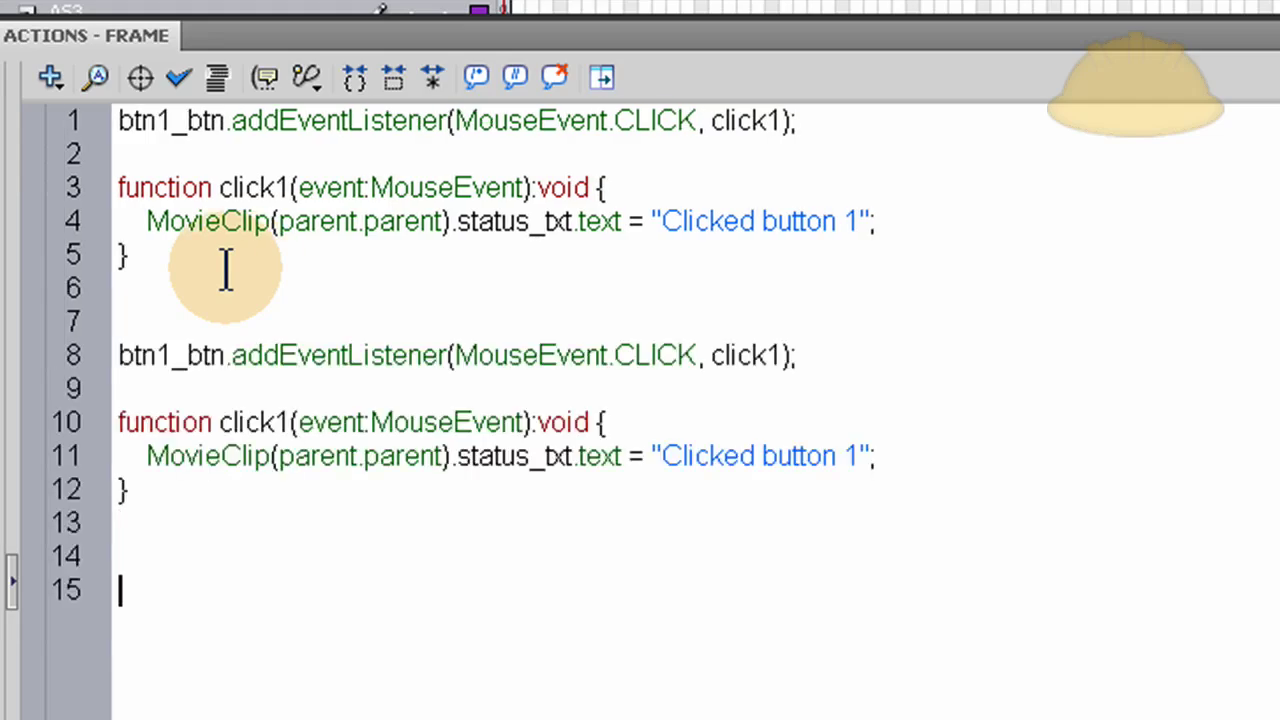
{"action": "type", "text": "btn1_btn.addEventListener(MouseEvent.CLICK, click1);  function click1(event:MouseEvent):void { \tMovieClip(parent.parent).status_txt.text = \"Clicked button 1\"; }"}
Step: Adapt the last code copy to button 3: btn3_btn, click3 in both listener and function, and status text "Clicked button 3"
{"action": "left_click_drag", "start_coordinate": [156, 589], "coordinate": [172, 589]}
{"action": "type", "text": "3"}
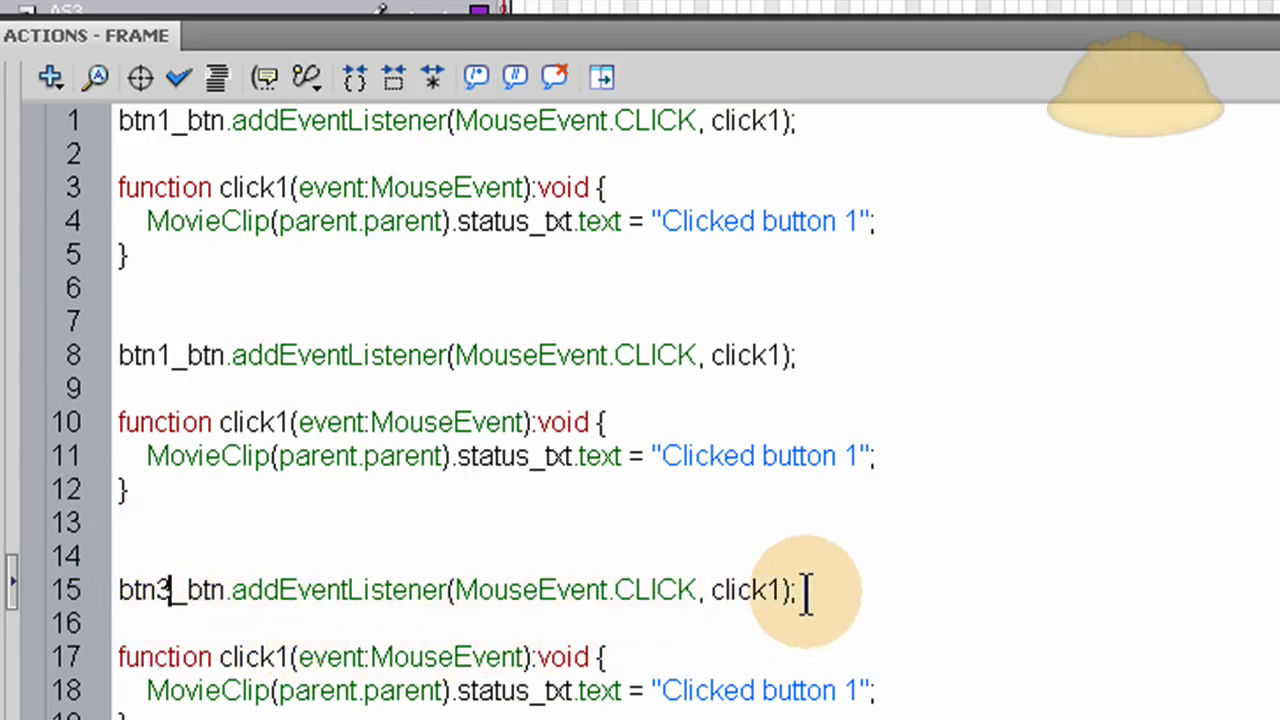
{"action": "left_click_drag", "start_coordinate": [772, 589], "coordinate": [785, 589]}
{"action": "type", "text": "3"}
{"action": "left_click_drag", "start_coordinate": [849, 690], "coordinate": [862, 690]}
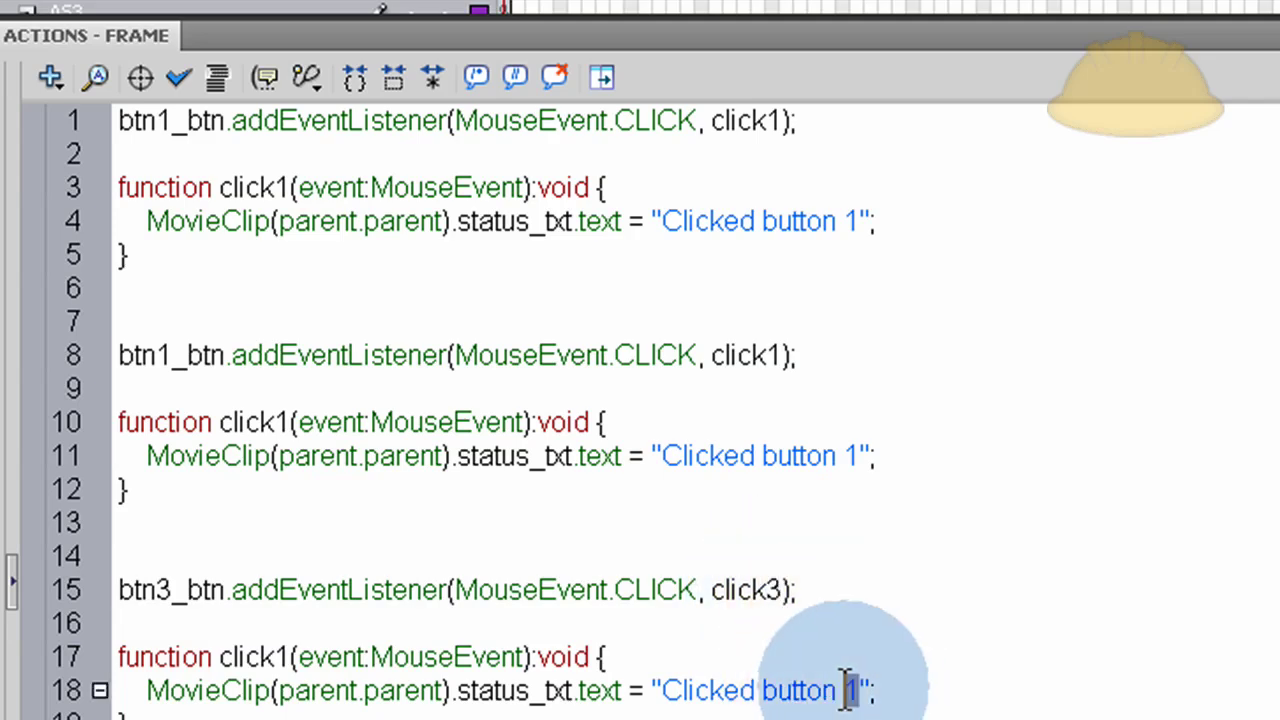
{"action": "type", "text": "3"}
{"action": "left_click_drag", "start_coordinate": [288, 657], "coordinate": [276, 657]}
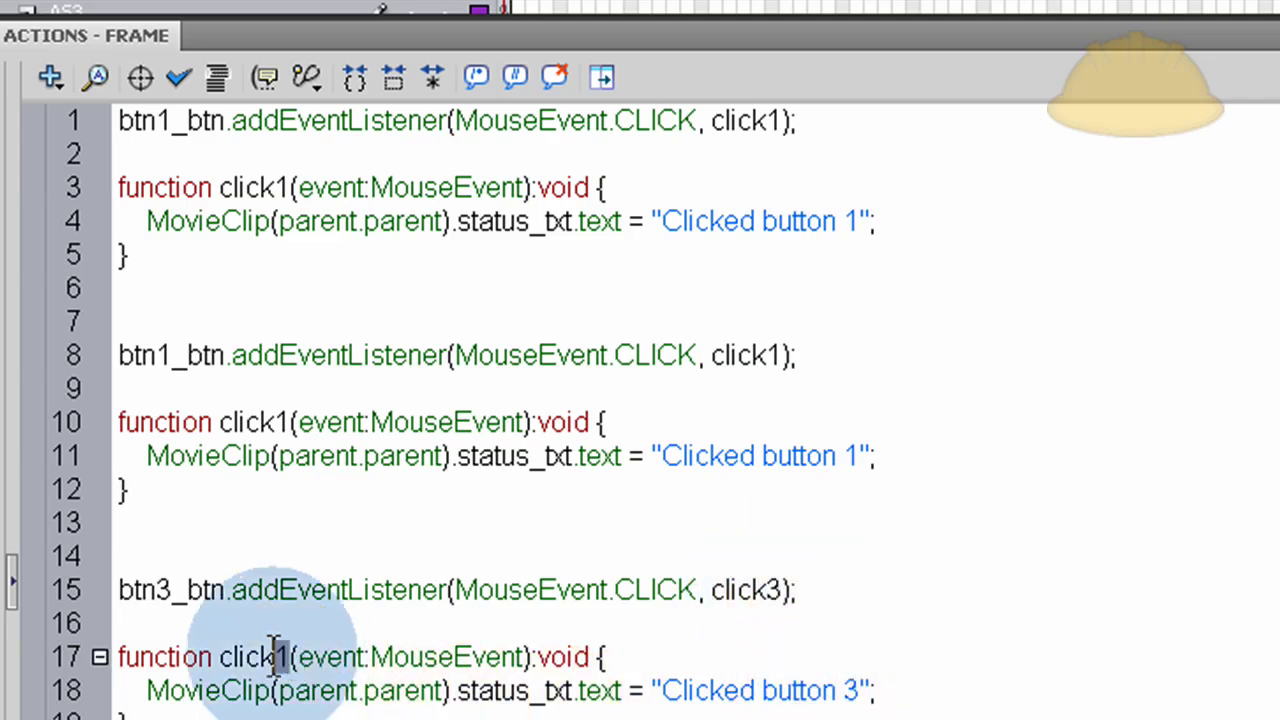
{"action": "type", "text": "3"}
Step: Adapt the middle code copy to button 2: function and handler click2, instance btn2_btn, and status text "Clicked button 2"
{"action": "left_click_drag", "start_coordinate": [289, 422], "coordinate": [277, 422]}
{"action": "type", "text": "2"}
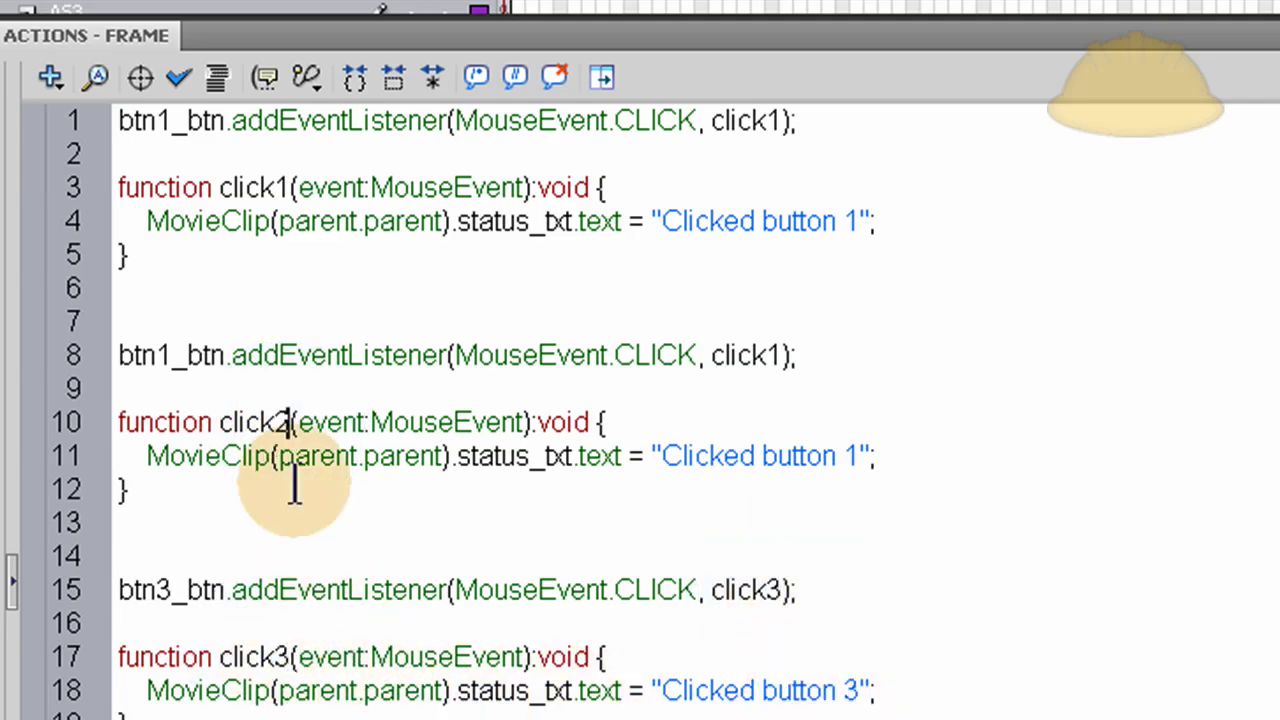
{"action": "left_click_drag", "start_coordinate": [171, 356], "coordinate": [158, 356]}
{"action": "type", "text": "2"}
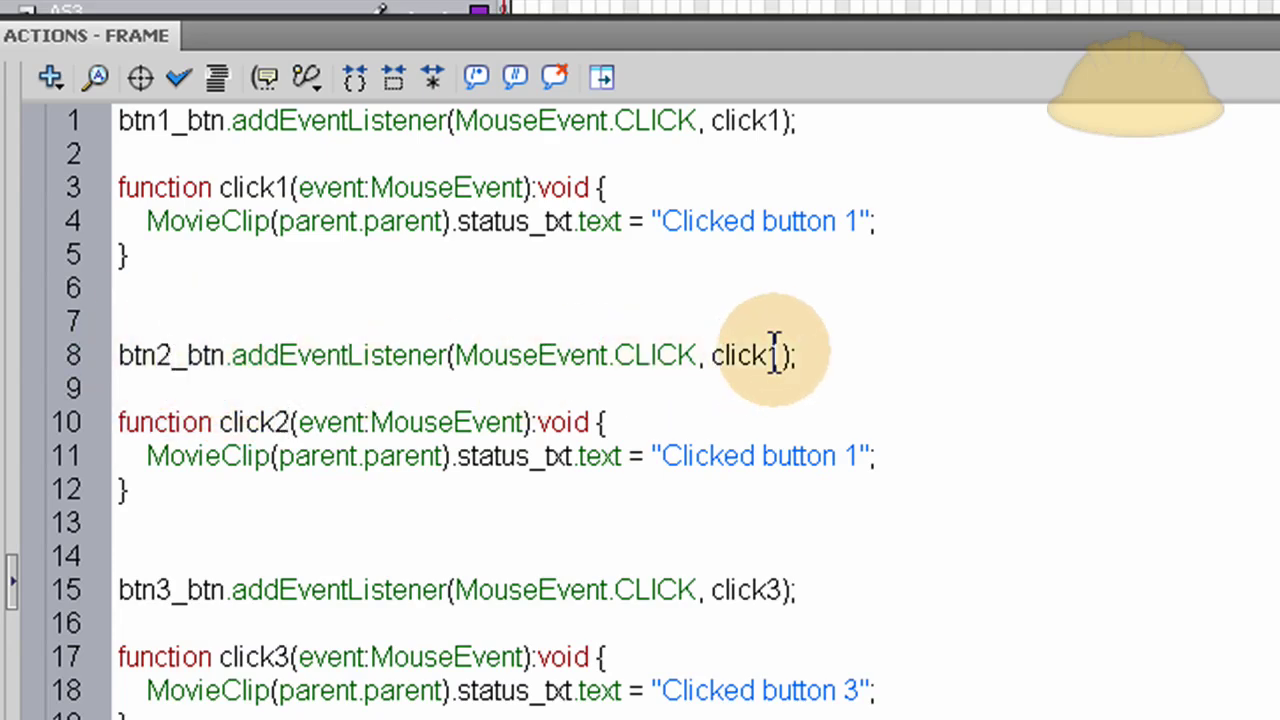
{"action": "left_click_drag", "start_coordinate": [781, 356], "coordinate": [768, 356]}
{"action": "type", "text": "2"}
{"action": "left_click_drag", "start_coordinate": [866, 456], "coordinate": [857, 456]}
{"action": "type", "text": "2"}
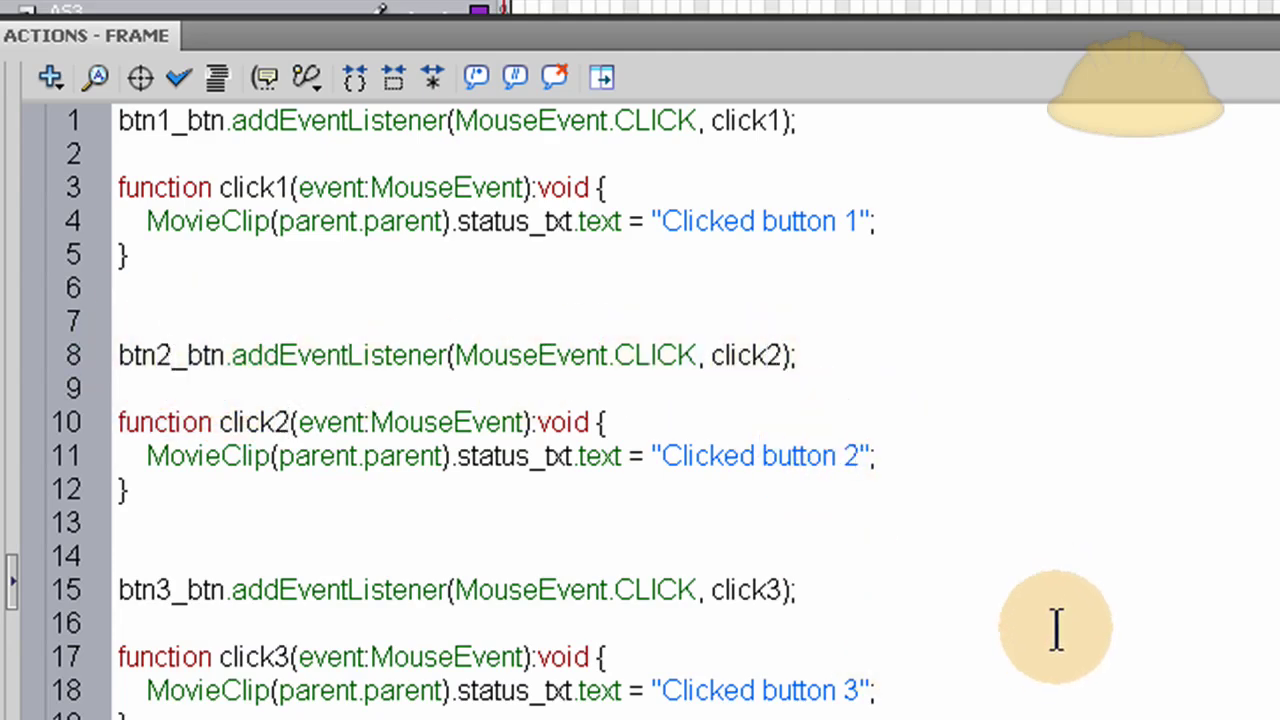
Step: Test the movie, try all three menu buttons repeatedly to check the status text, and close the test window
{"action": "key", "text": "ctrl+Return"}
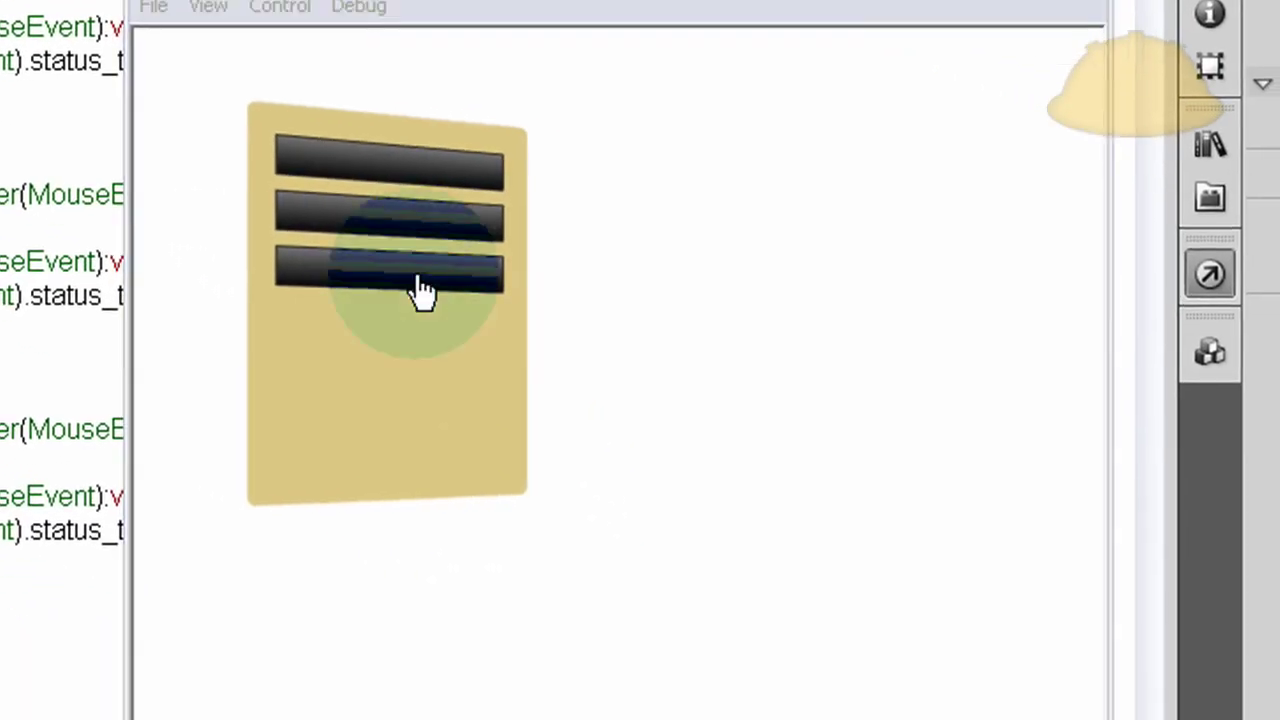
{"action": "left_click", "coordinate": [852, 452]}
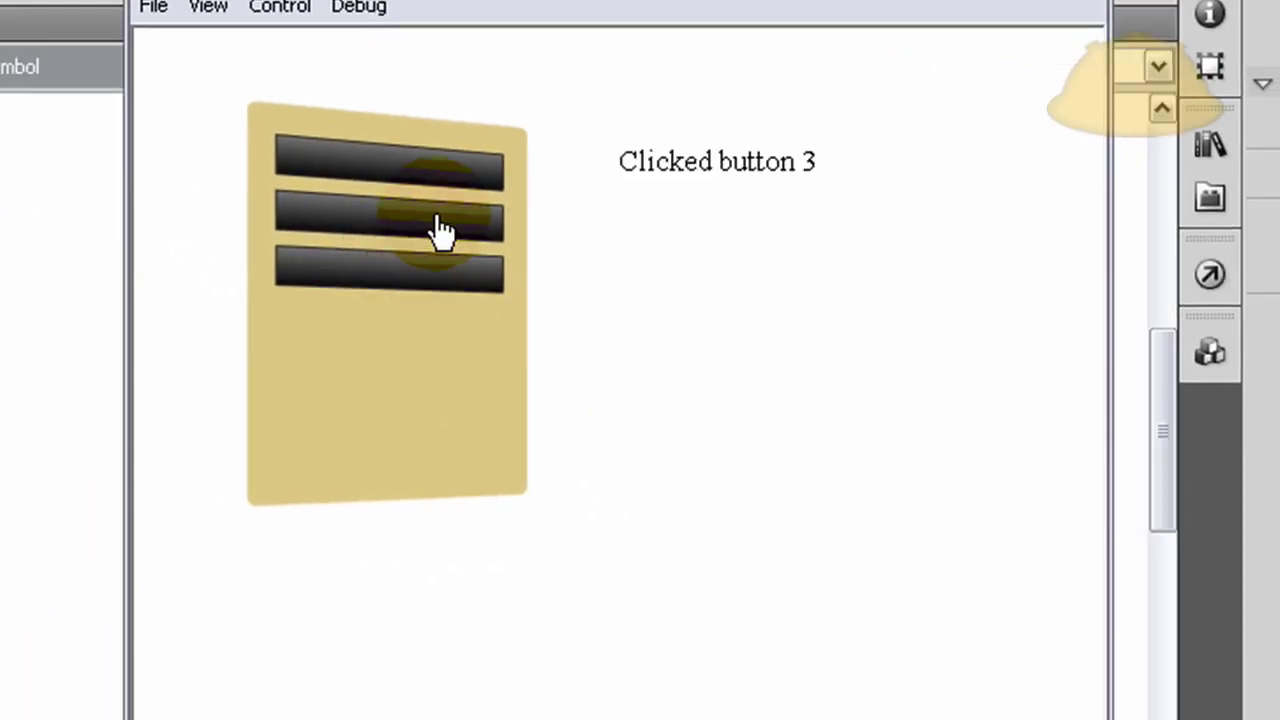
{"action": "left_click", "coordinate": [441, 229]}
{"action": "left_click", "coordinate": [452, 188]}
{"action": "left_click", "coordinate": [457, 225]}
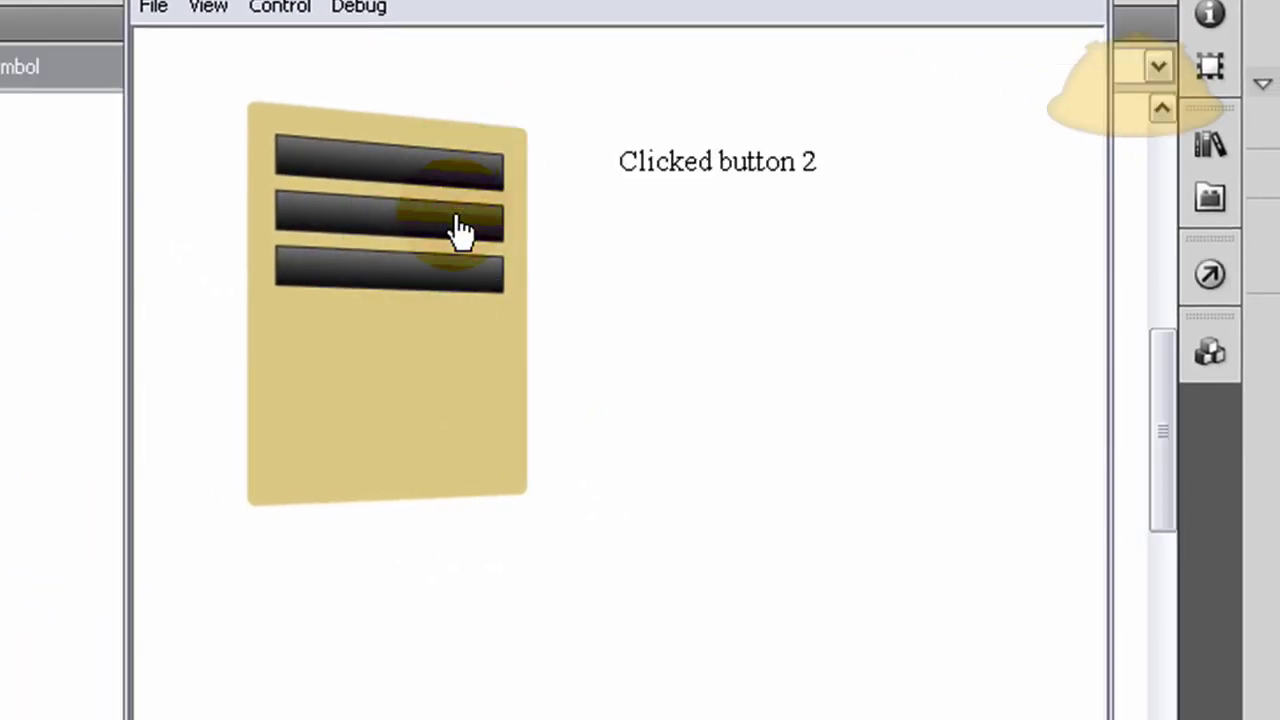
{"action": "left_click", "coordinate": [457, 278]}
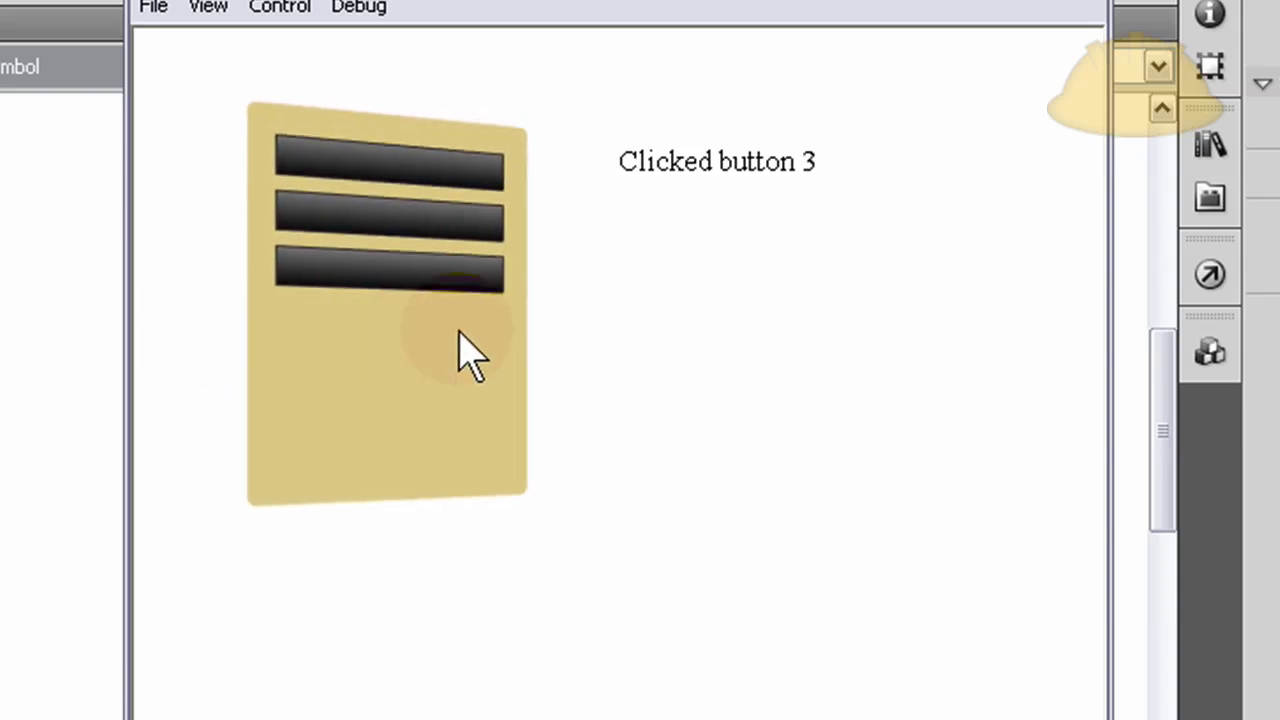
{"action": "left_click", "coordinate": [450, 186]}
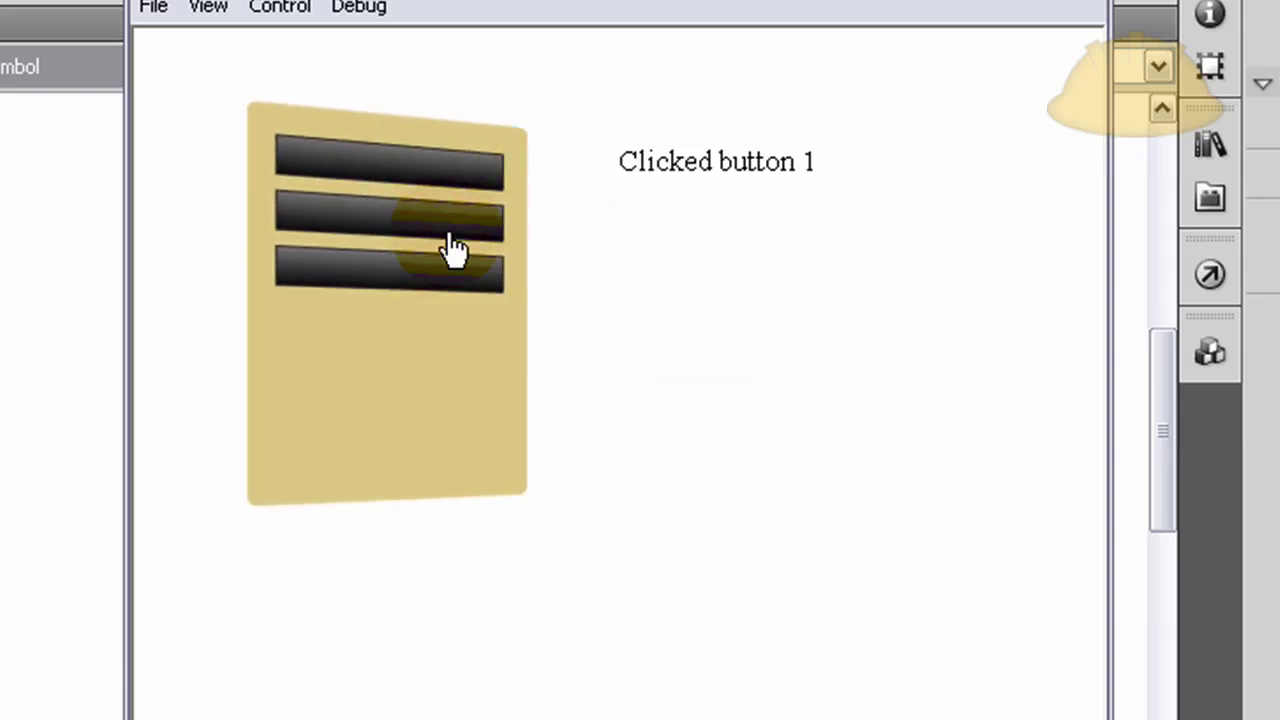
{"action": "left_click", "coordinate": [450, 228]}
{"action": "left_click", "coordinate": [452, 275]}
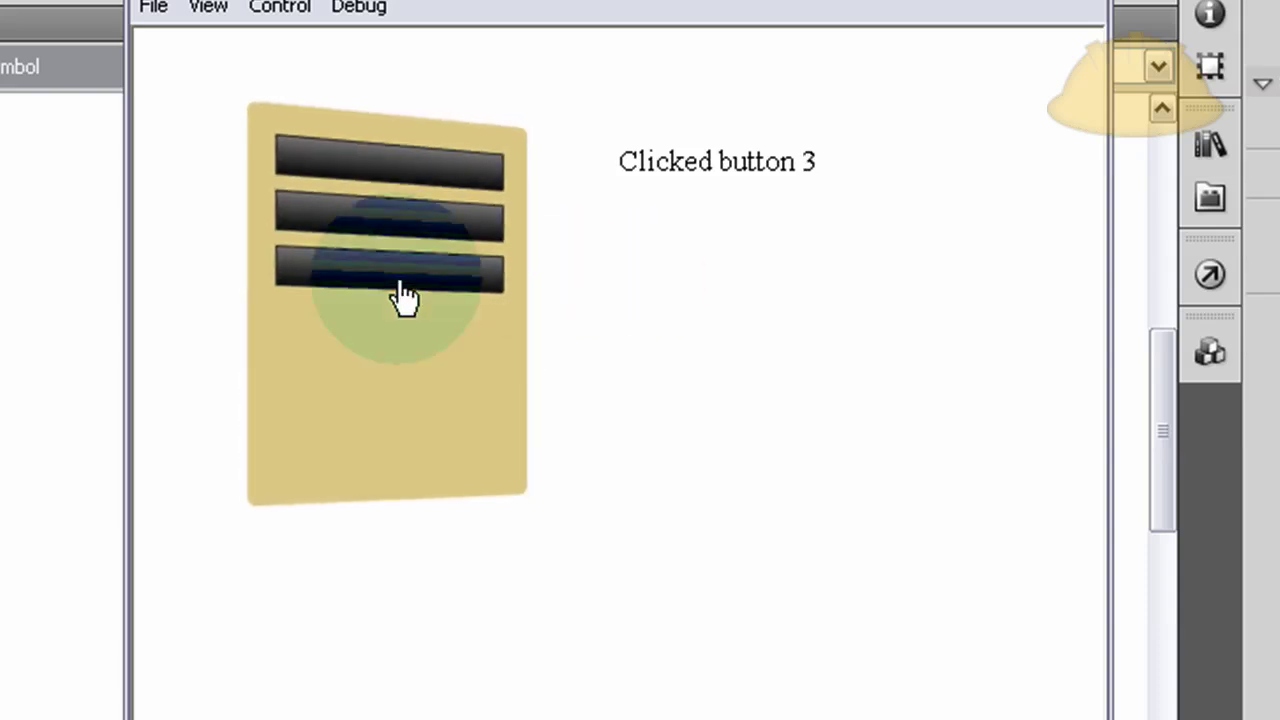
{"action": "left_click", "coordinate": [424, 243]}
{"action": "left_click", "coordinate": [450, 235]}
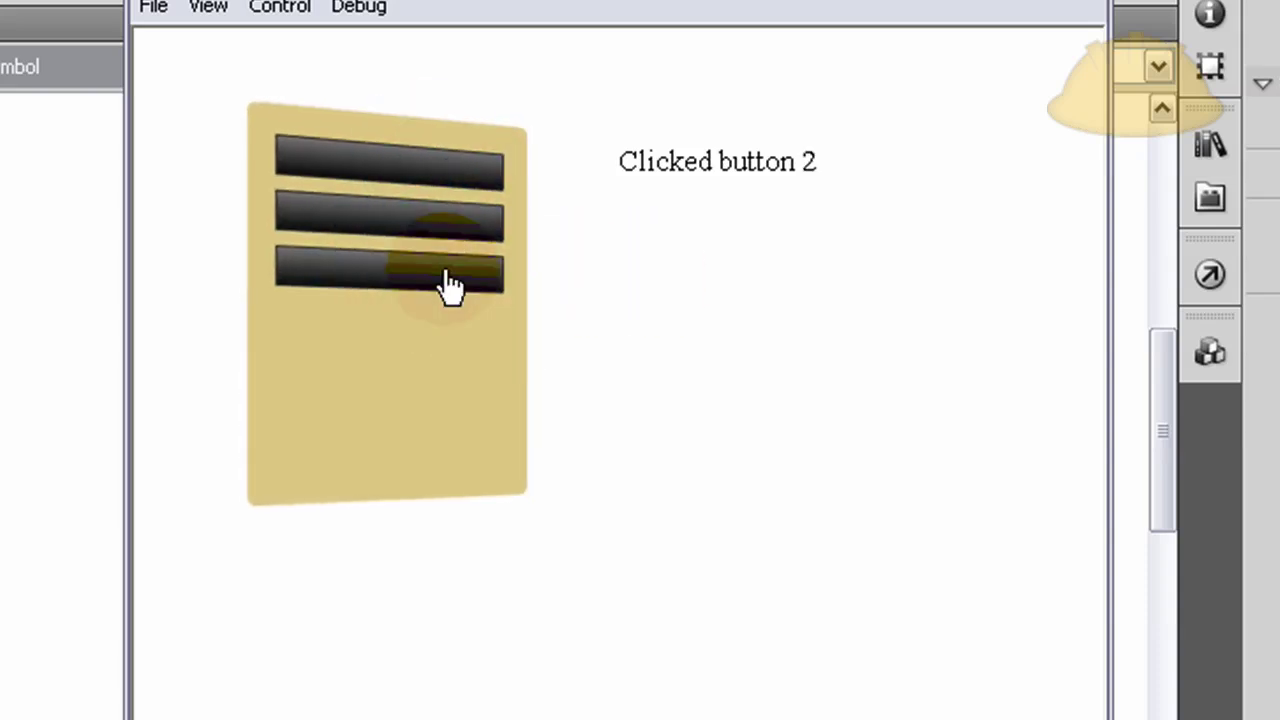
{"action": "left_click", "coordinate": [444, 272]}
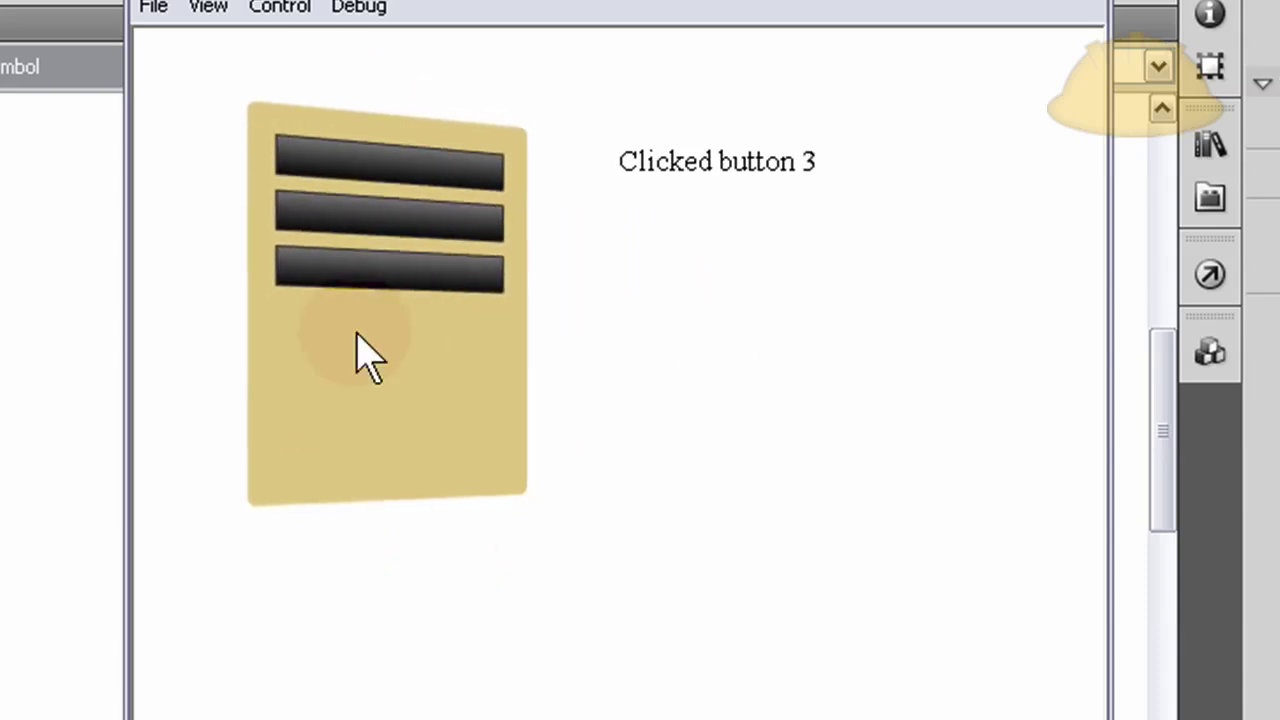
{"action": "left_click", "coordinate": [383, 189]}
{"action": "left_click", "coordinate": [389, 240]}
{"action": "left_click", "coordinate": [408, 292]}
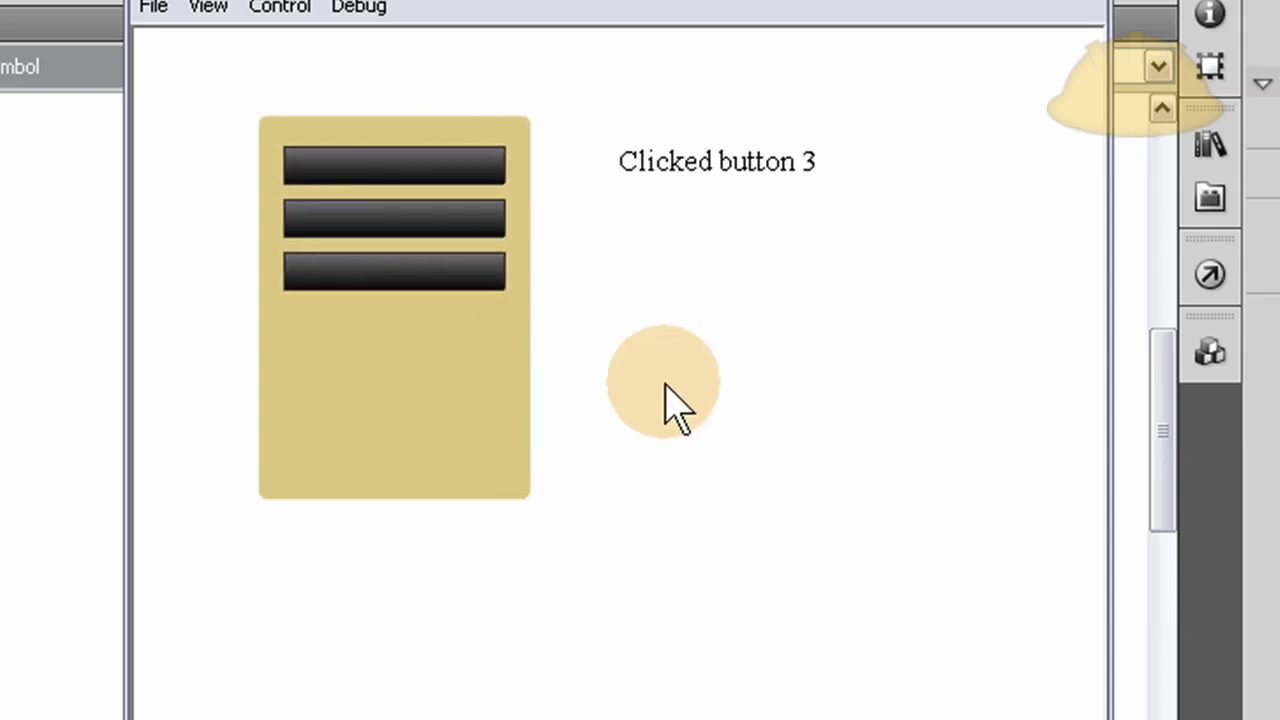
{"action": "left_click", "coordinate": [1106, 3]}
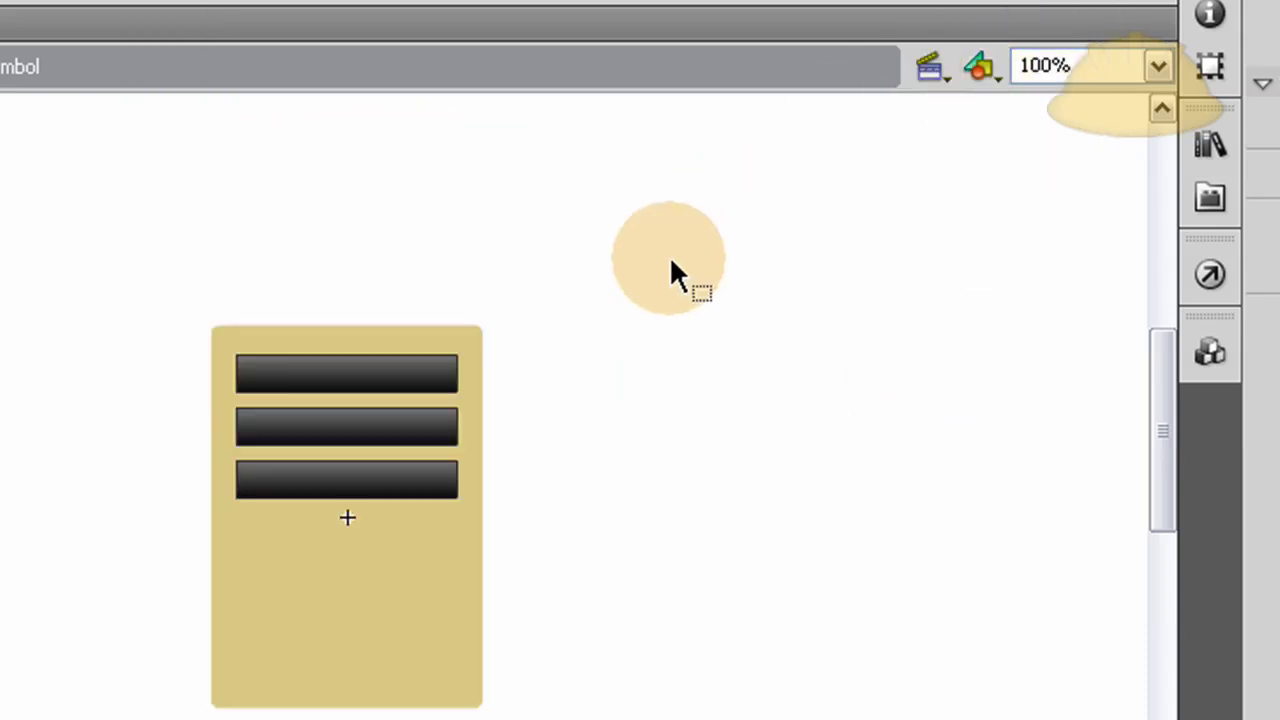